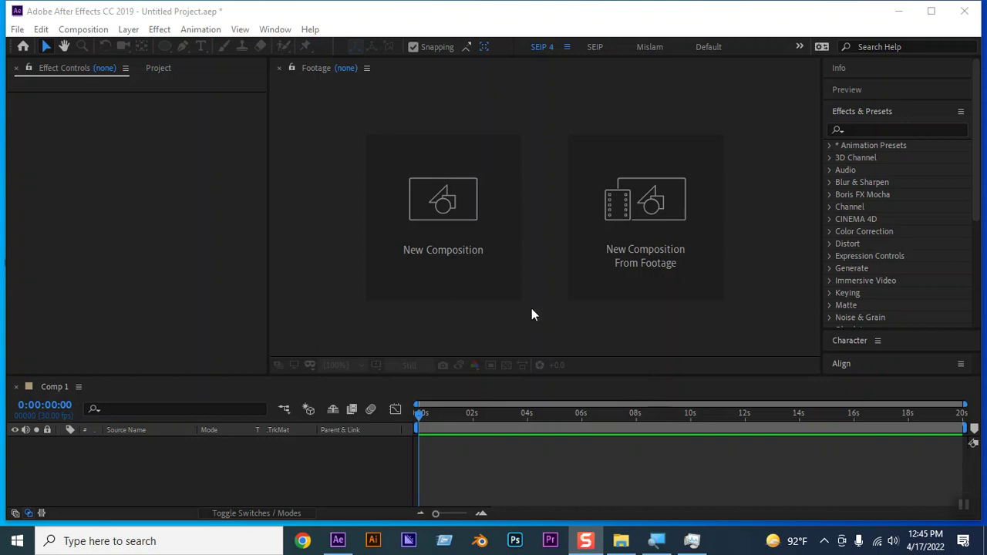
Create a composition, then delete Comp 1, Comp 2 and the Solids folder from the project.
left_click(456, 203)
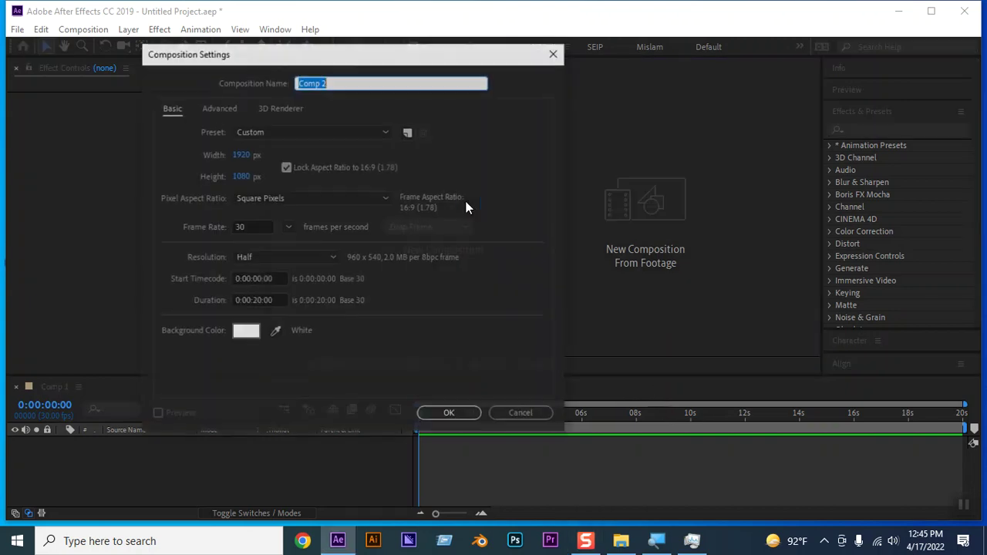
left_click(446, 419)
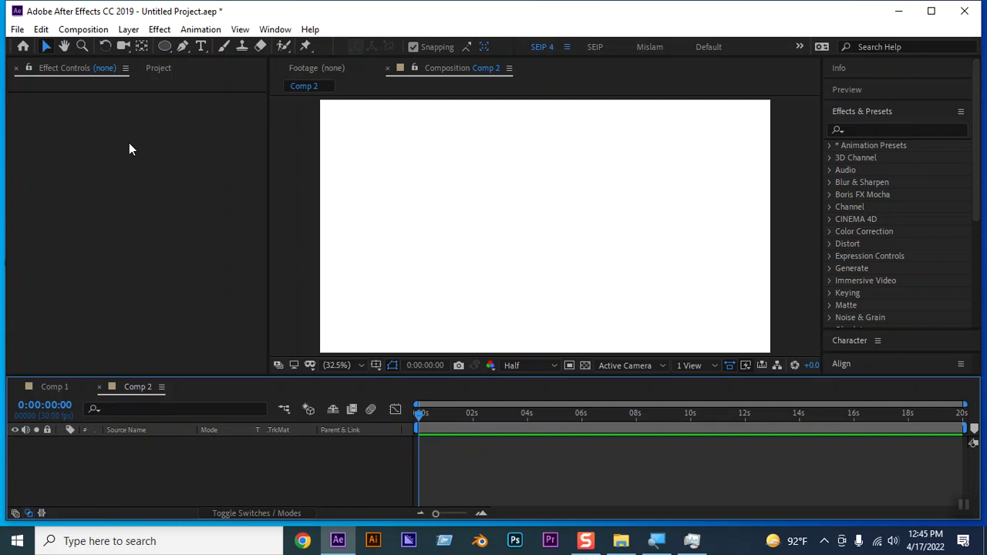
left_click(164, 69)
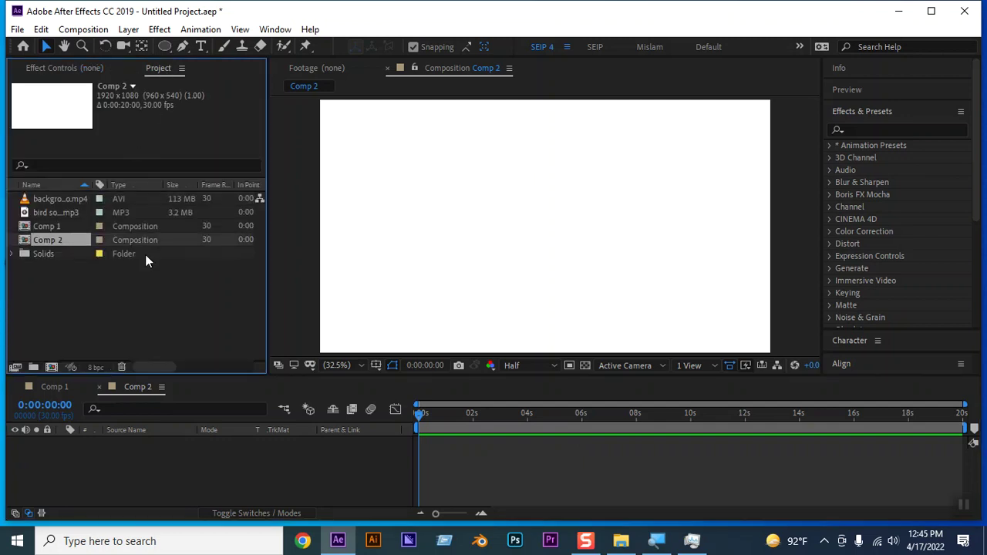
left_click(142, 283)
left_click_drag(58, 284, 58, 222)
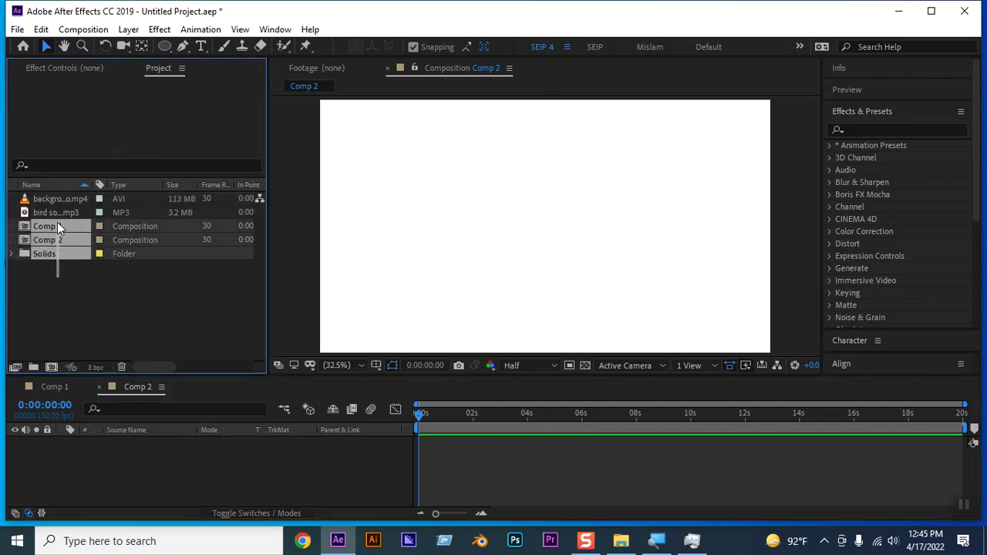
key("Delete")
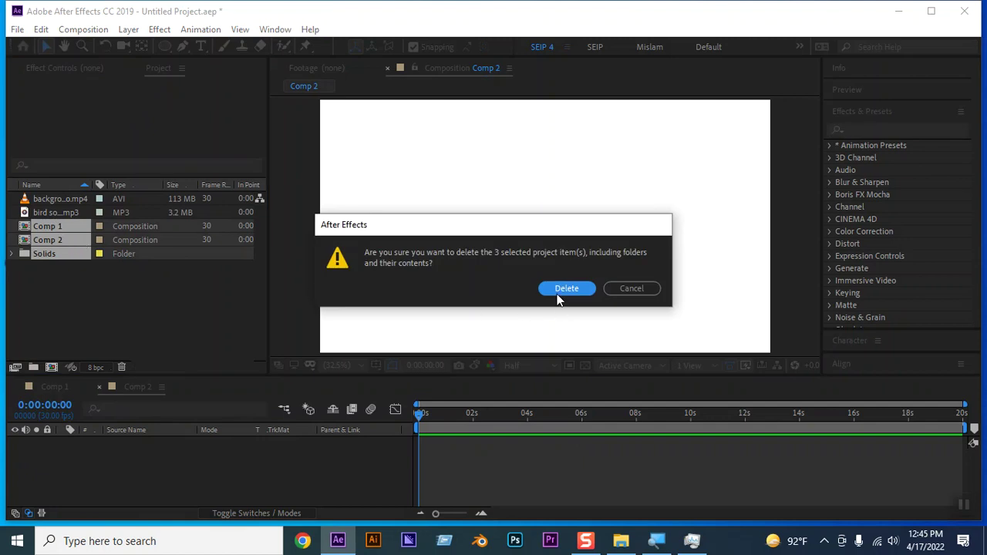
left_click(558, 293)
Create a fresh 1920×1080 Comp 1 and add bird sounds.mp3 to its timeline.
left_click(472, 216)
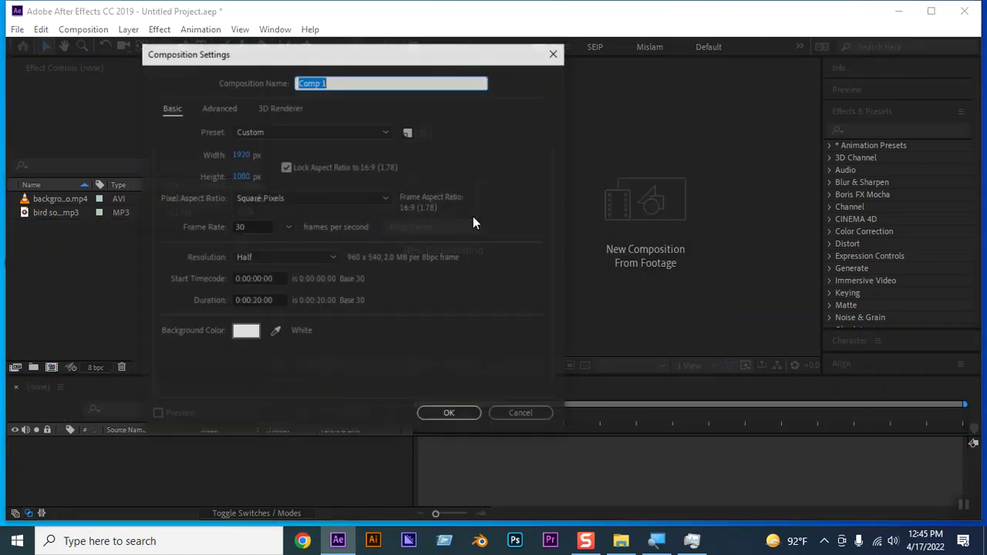
left_click(447, 414)
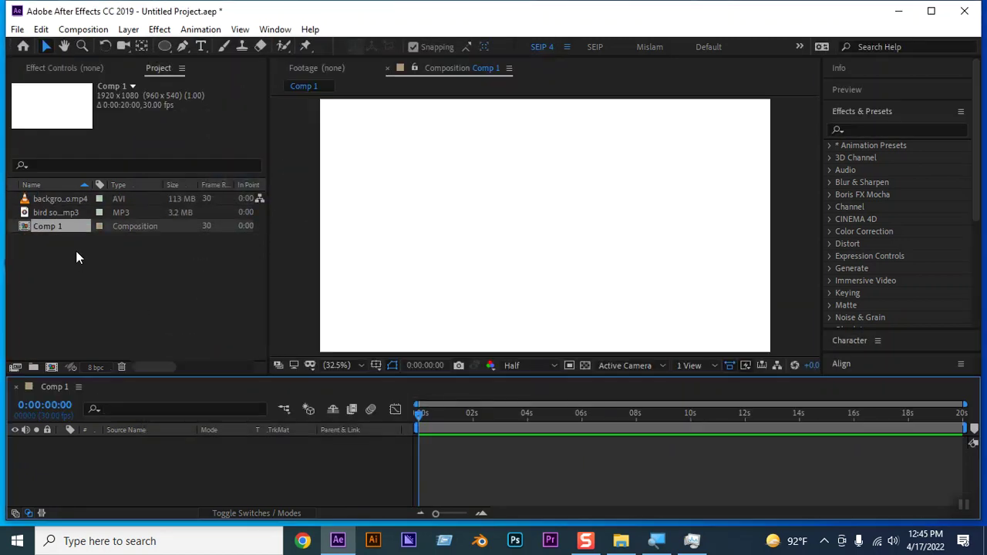
left_click(106, 298)
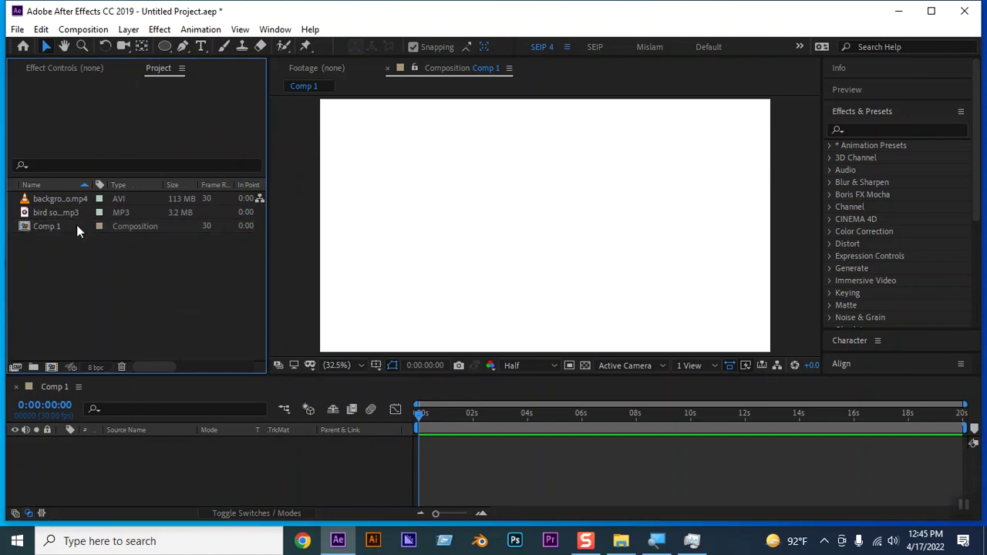
left_click(54, 227)
left_click_drag(58, 209, 69, 464)
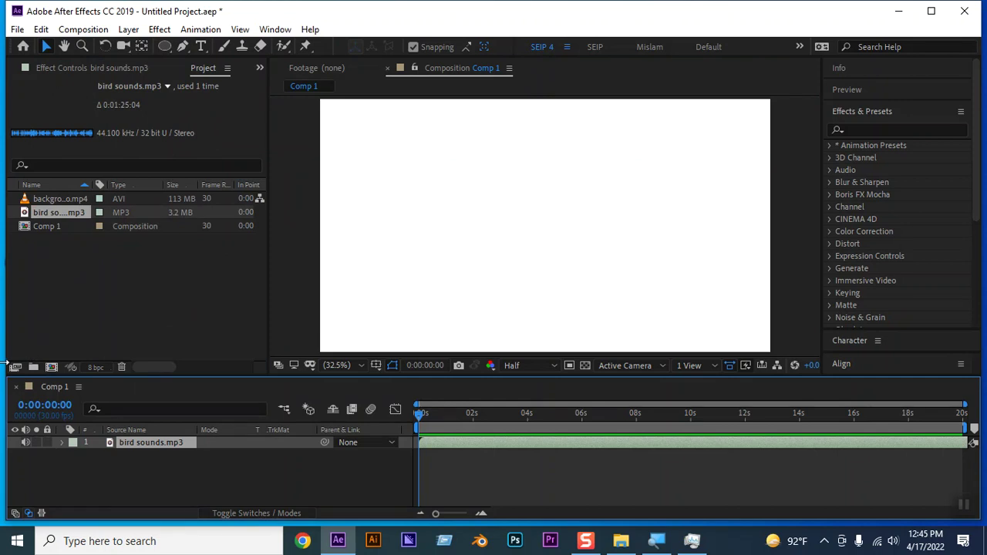
Run Keyframe Assistant > Convert Audio to Keyframes on the bird sounds.mp3 layer.
right_click(149, 444)
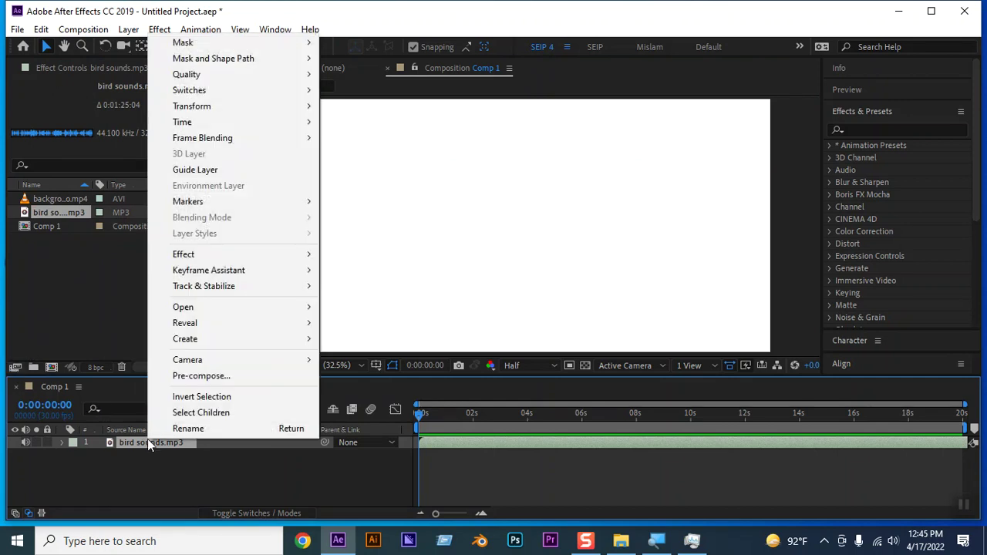
mouse_move(227, 269)
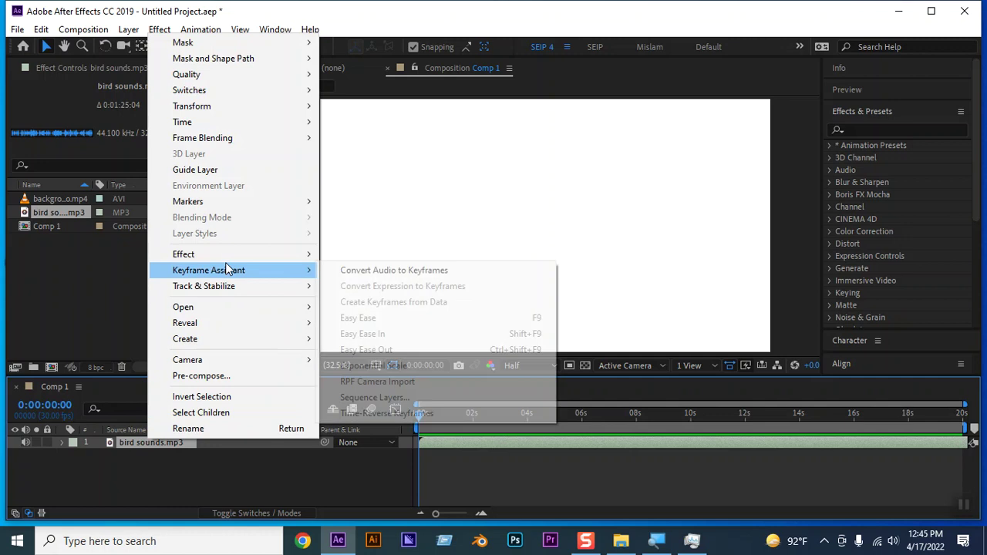
left_click(404, 272)
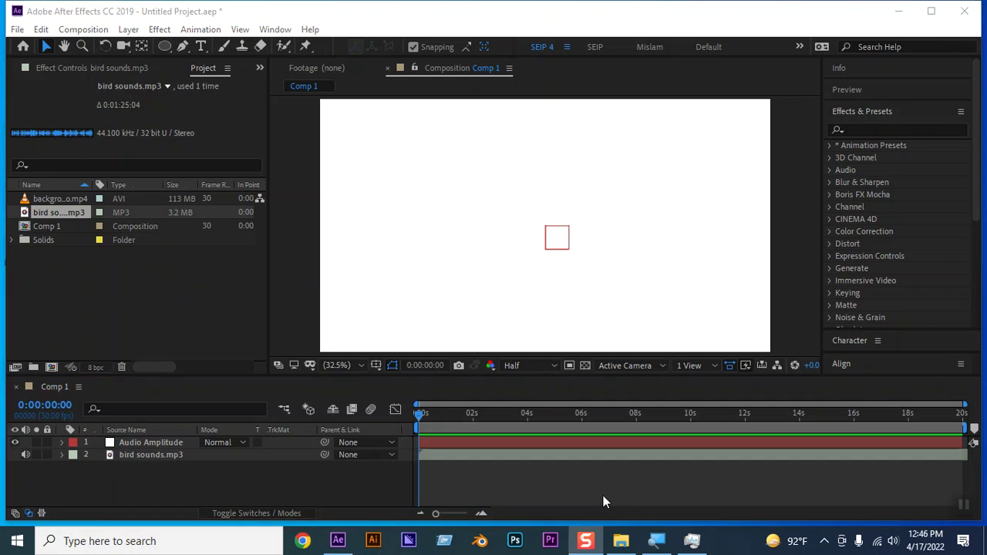
Expand the Audio Amplitude layer to reveal its Left, Right and Both Channels effects.
left_click(156, 443)
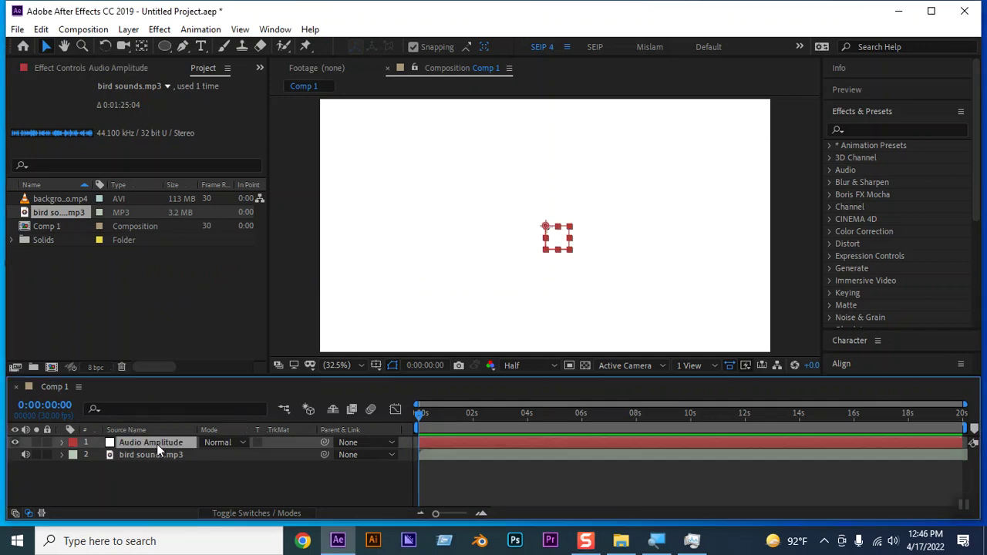
left_click(63, 443)
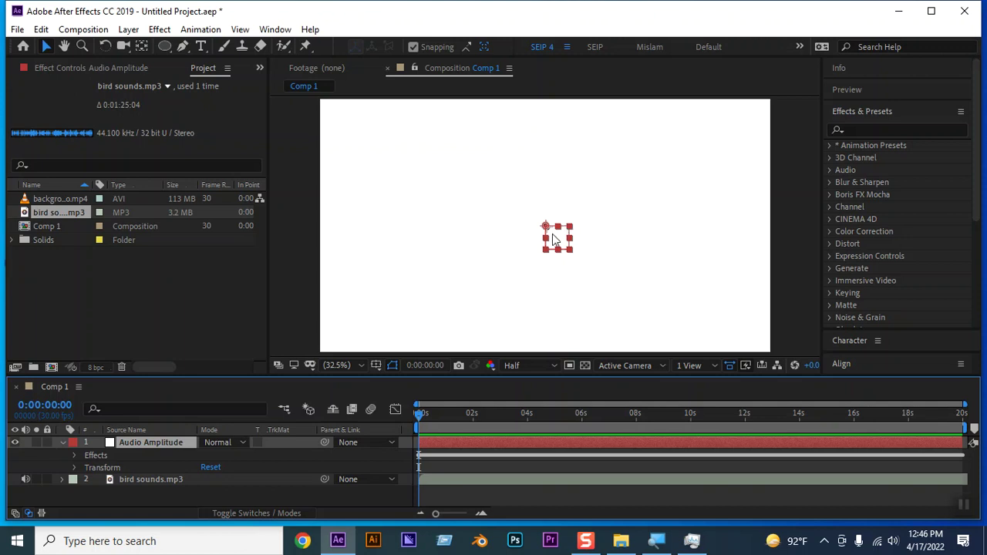
left_click(76, 456)
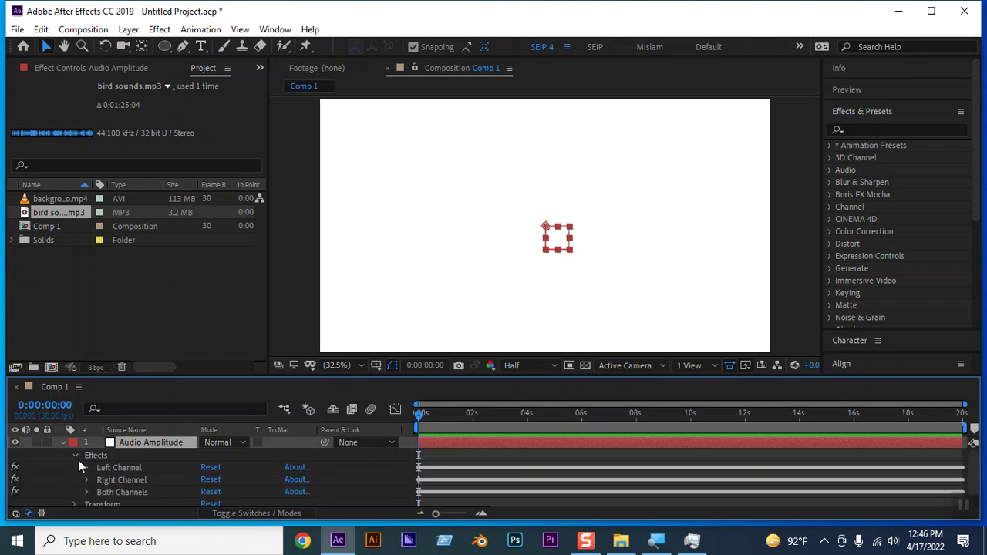
key("F2")
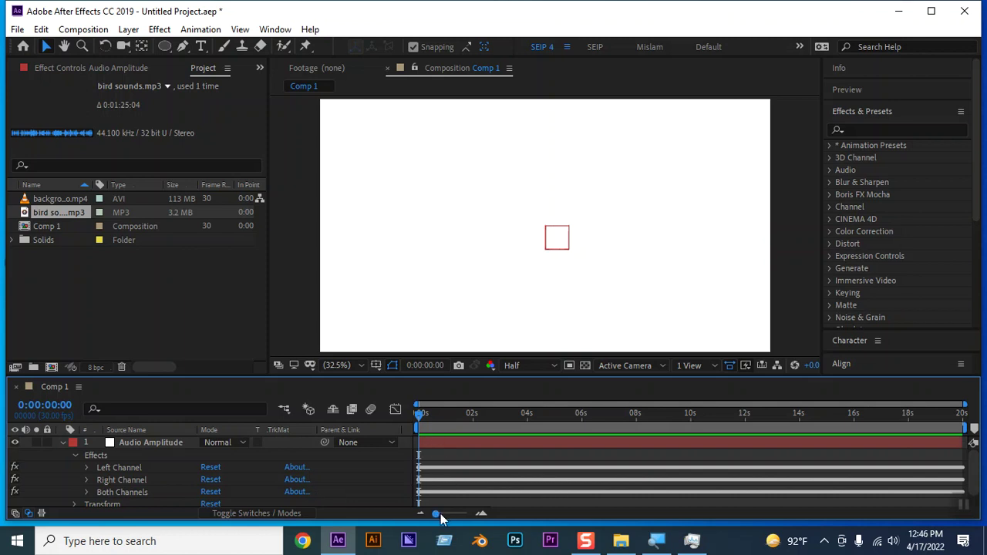
Zoom the timeline in to inspect the channel keyframes, then back out to full length.
left_click_drag(441, 513, 469, 511)
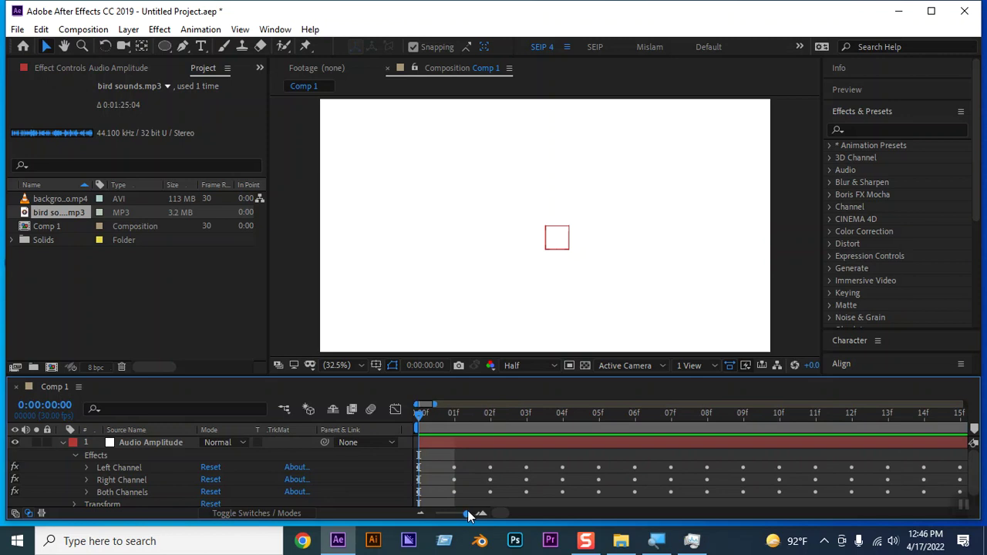
left_click_drag(467, 514, 432, 515)
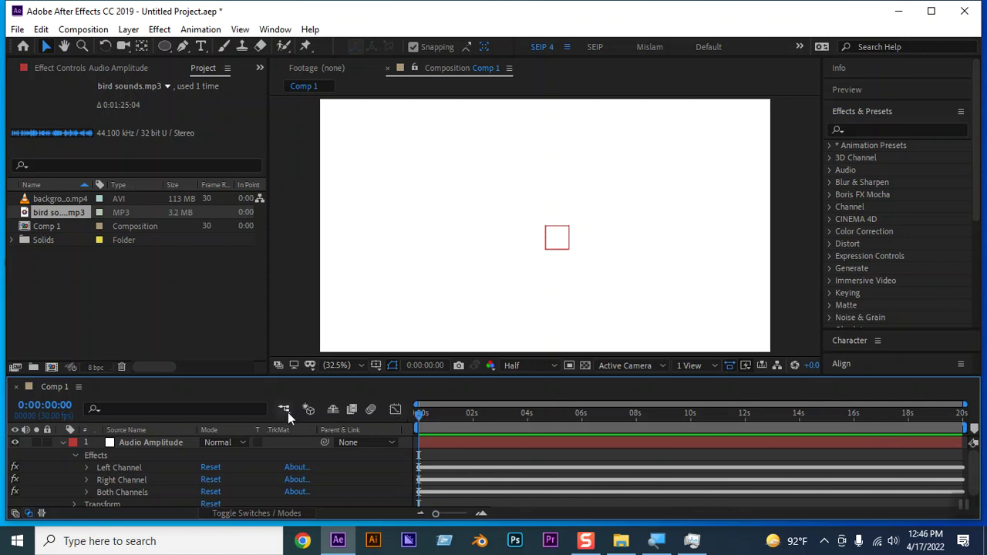
left_click(105, 294)
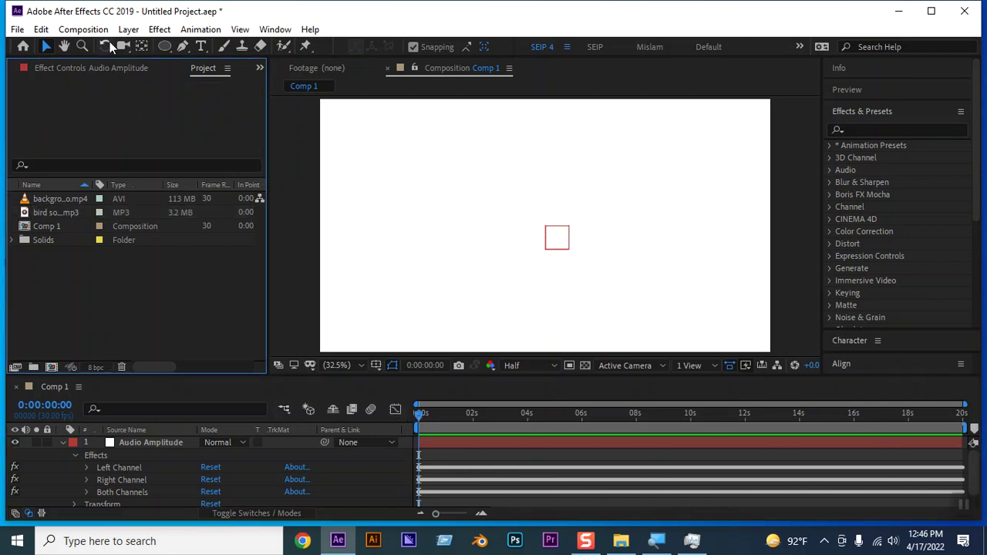
left_click_drag(164, 47, 188, 63)
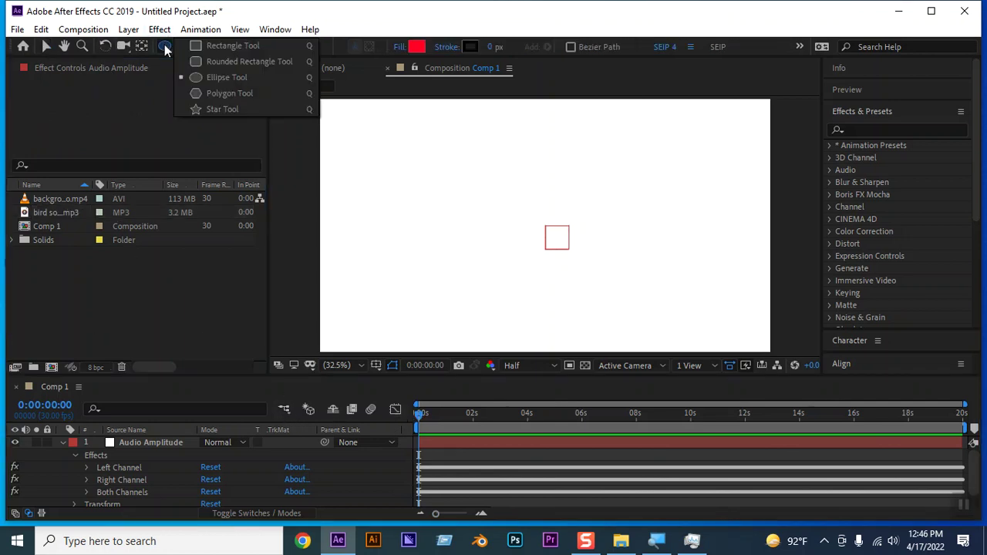
Draw a red rectangle near the canvas centre with the Rectangle Tool and select it.
left_click(219, 45)
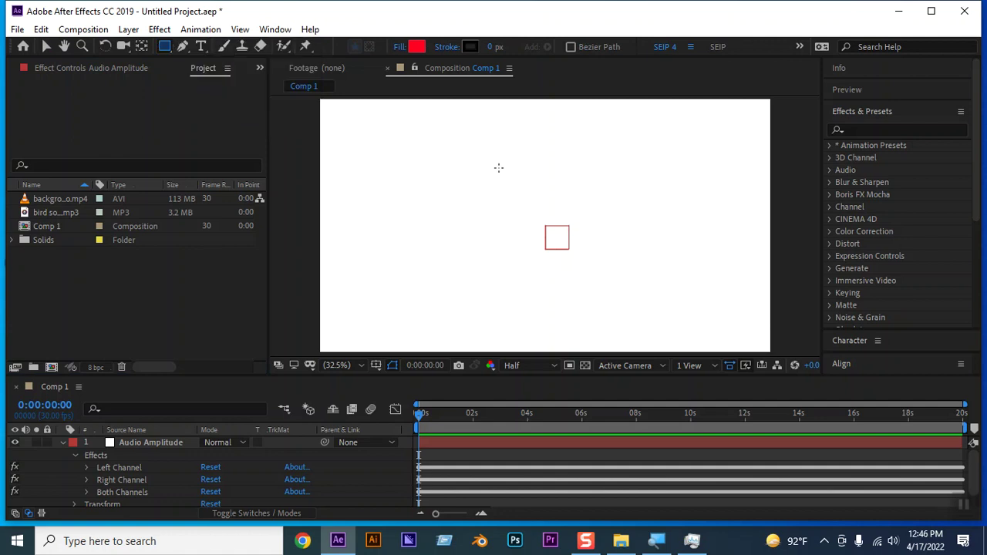
mouse_move(489, 166)
left_mouse_down()
mouse_move(540, 249)
mouse_move(577, 285)
left_mouse_up()
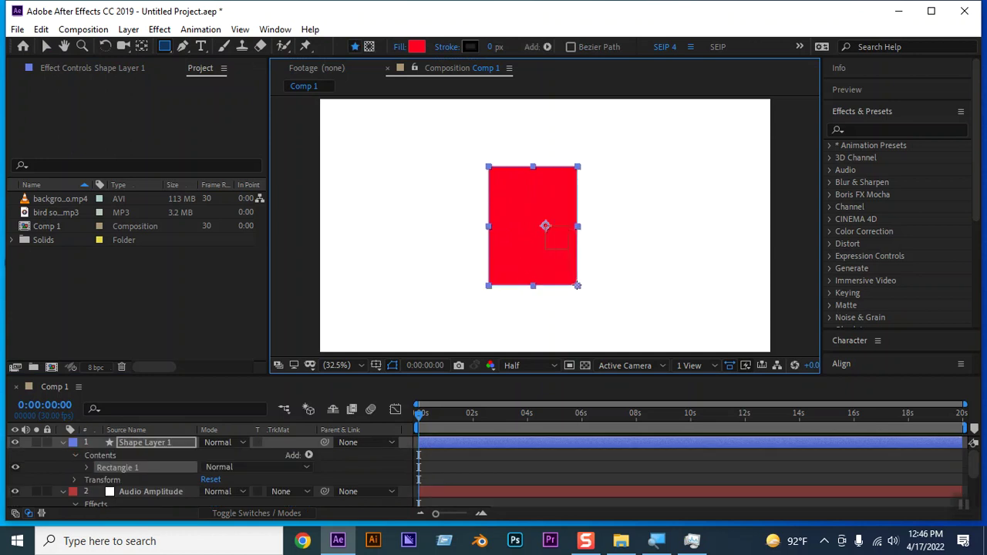
left_click_drag(577, 285, 585, 313)
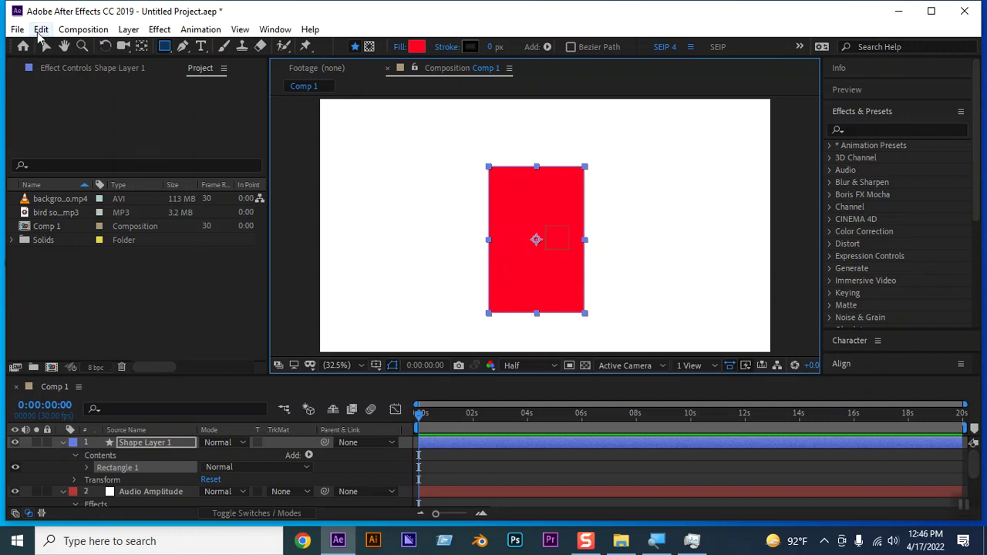
left_click(46, 49)
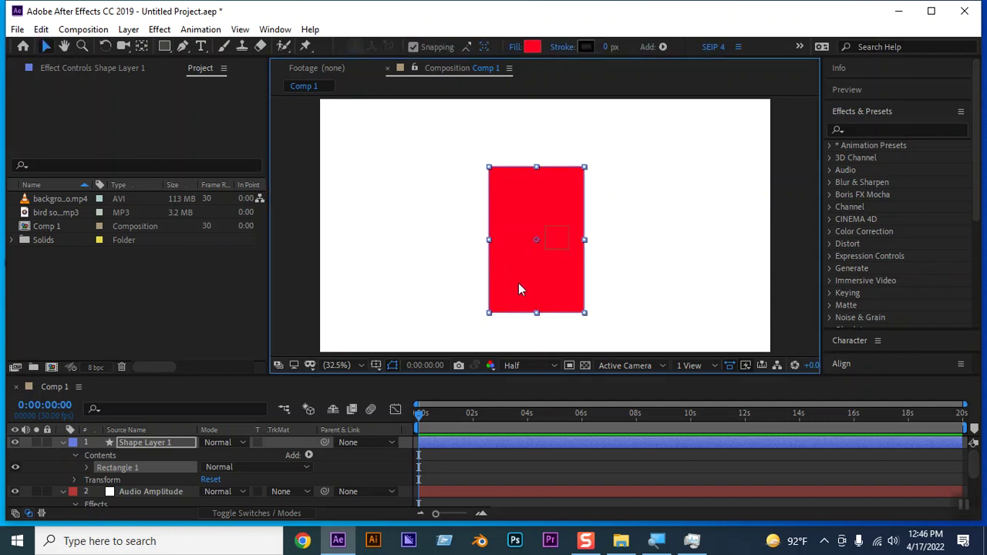
left_click(435, 296)
left_click(566, 297)
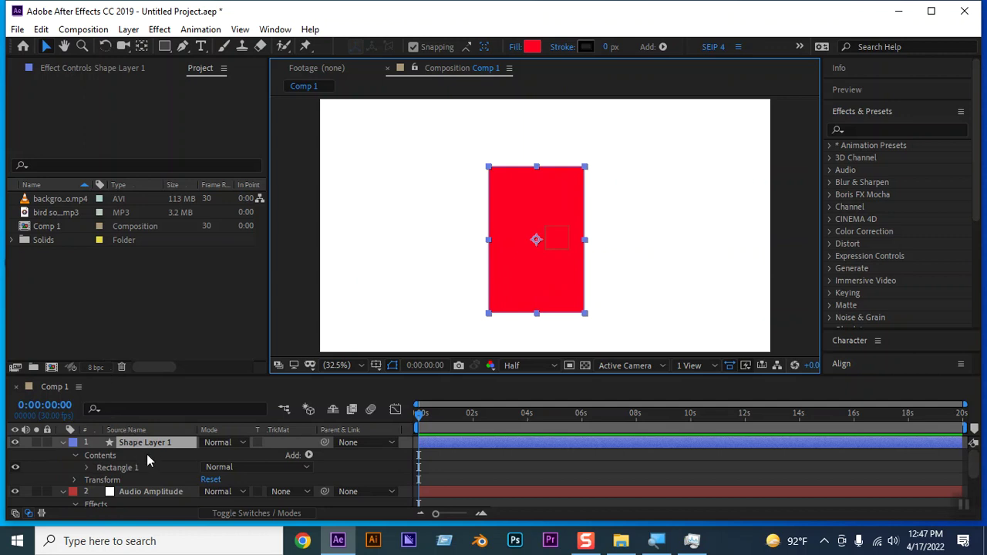
Link Shape Layer 1's Scale to the Audio Amplitude Both Channels slider with the pick whip.
key("s")
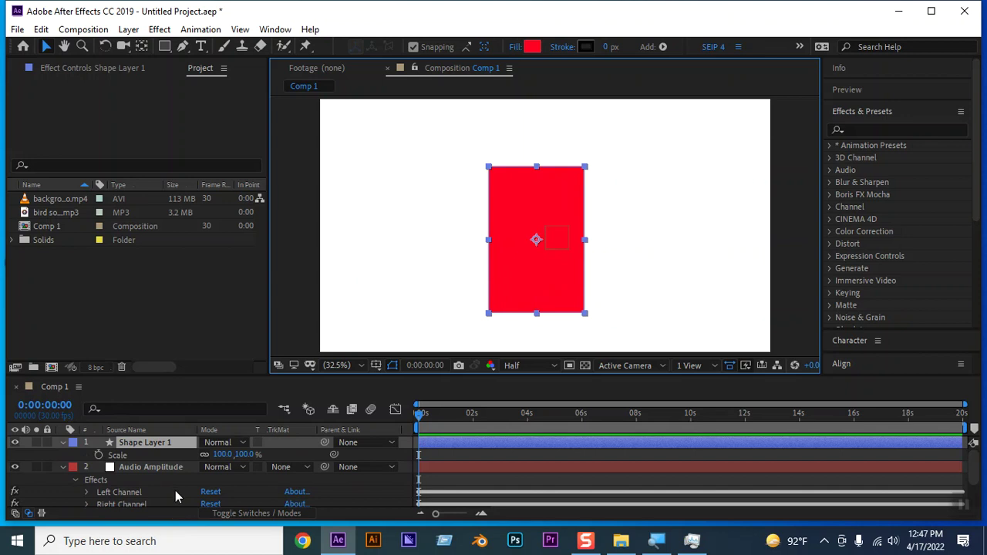
scroll(177, 488, "down", 2)
left_click(88, 476)
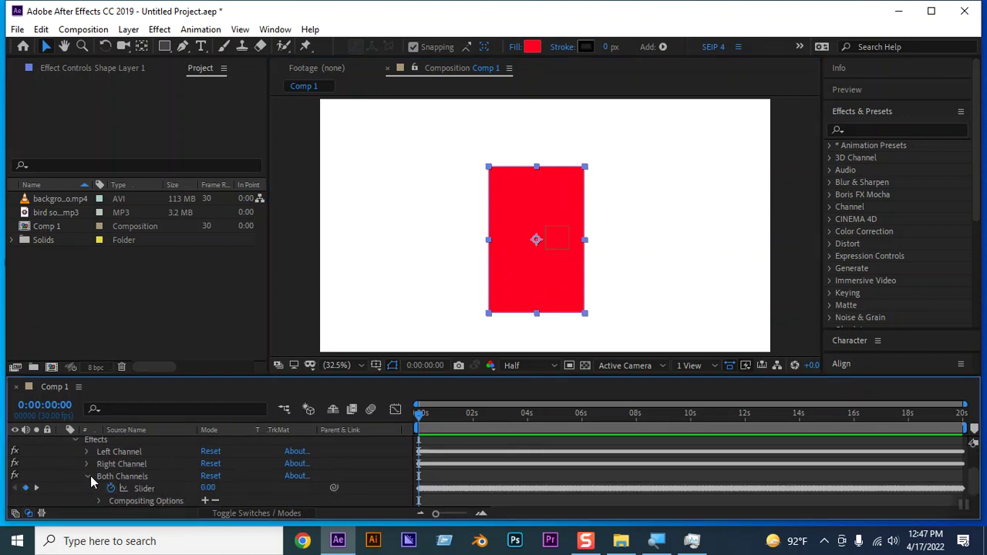
scroll(187, 481, "up", 3)
scroll(169, 489, "down", 4)
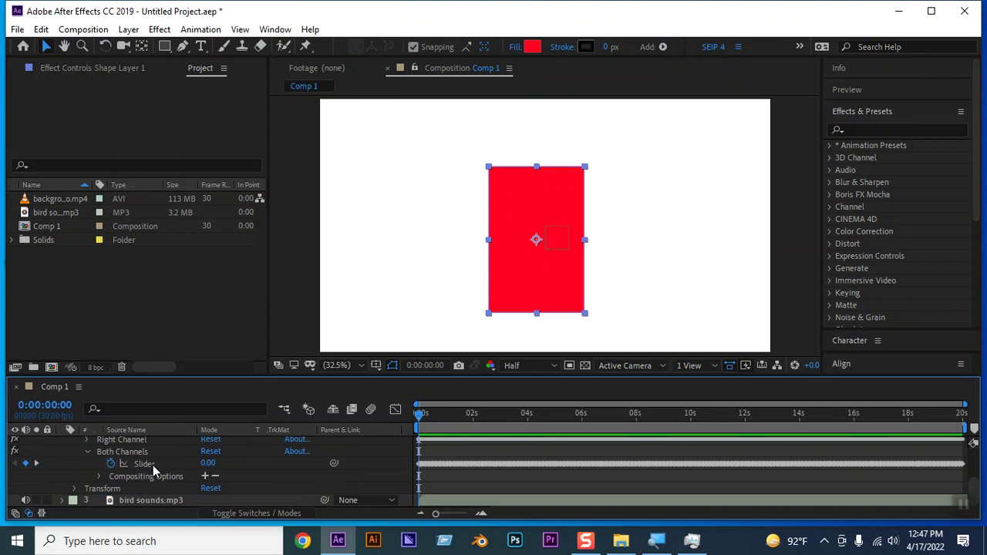
scroll(182, 465, "up", 3)
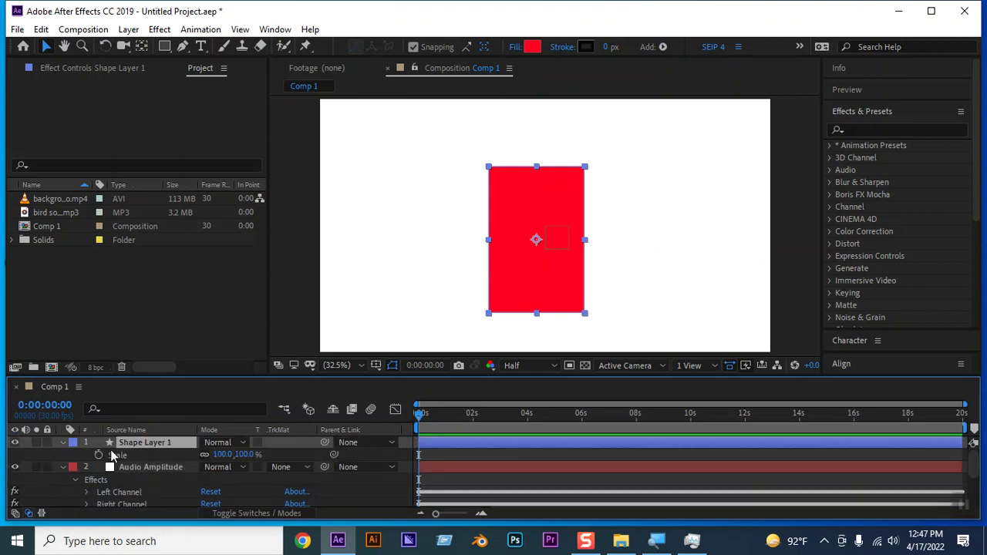
mouse_move(334, 454)
left_mouse_down()
mouse_move(140, 513)
mouse_move(144, 465)
left_mouse_up()
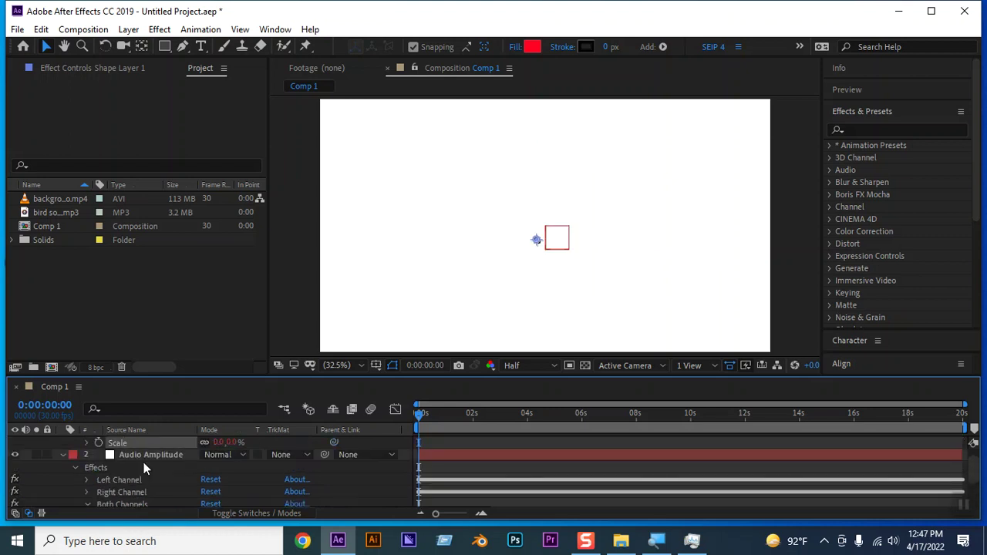
Preview the composition with its audio, stopping near 0:00:07:22.
key("space")
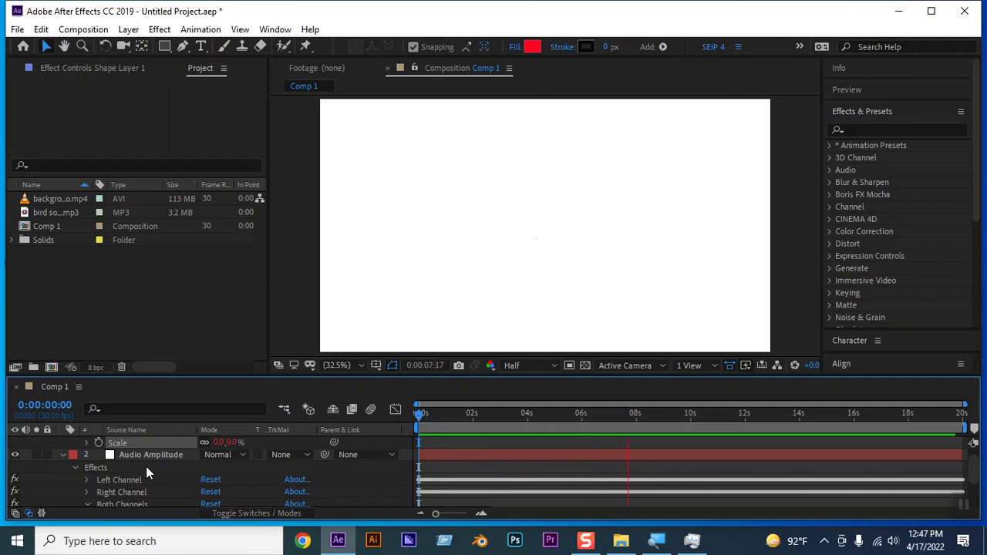
key("space")
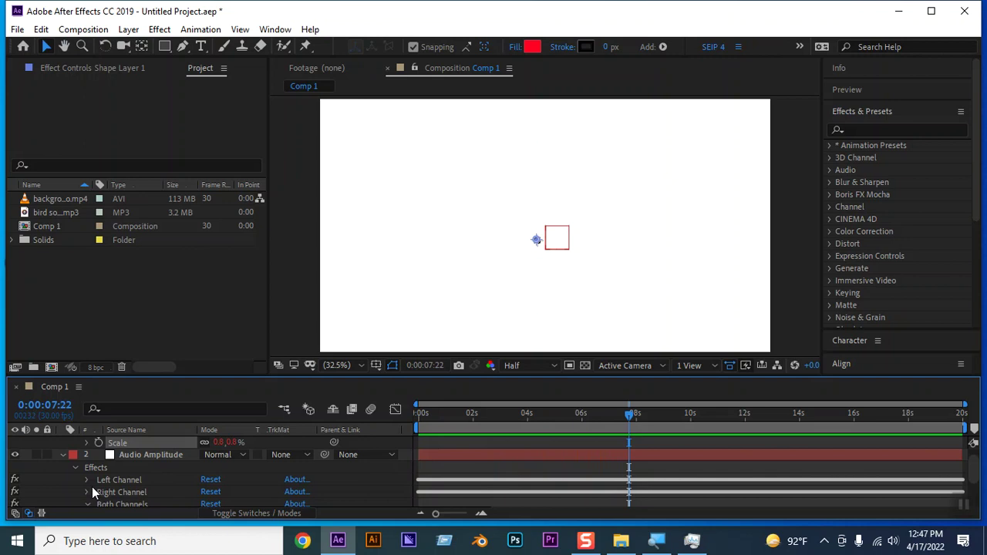
left_click(88, 444)
type("temp = thisComp.layer(\"Audio Amplitude\").effect(\"Both Channels\")(\"Slider\");")
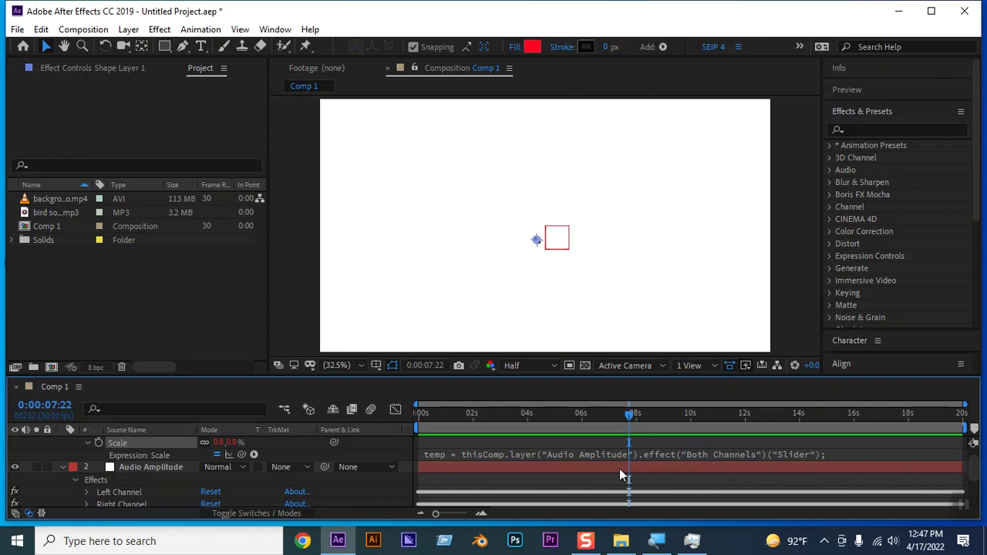
Open the Scale expression for editing and enlarge the Timeline to show all layers.
left_click(818, 455)
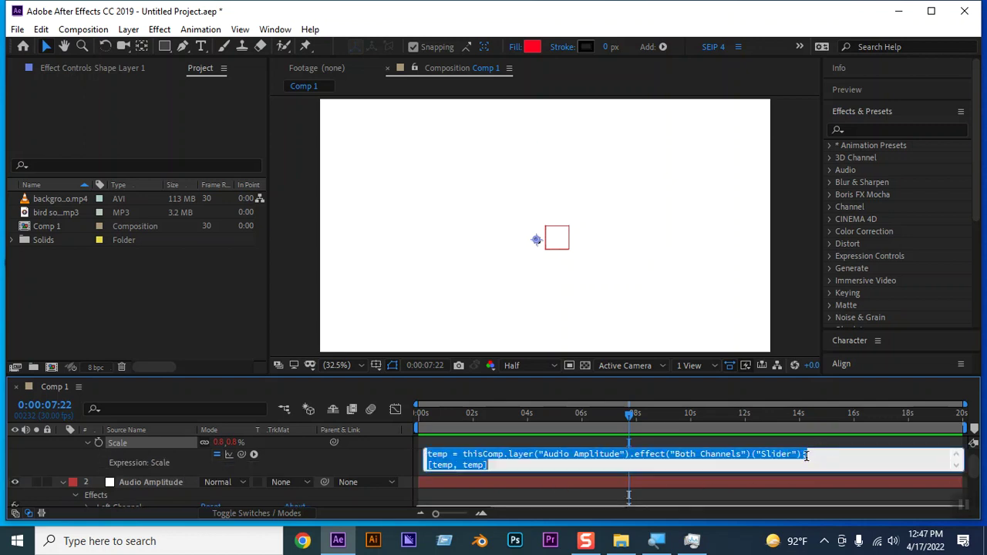
left_click(817, 455)
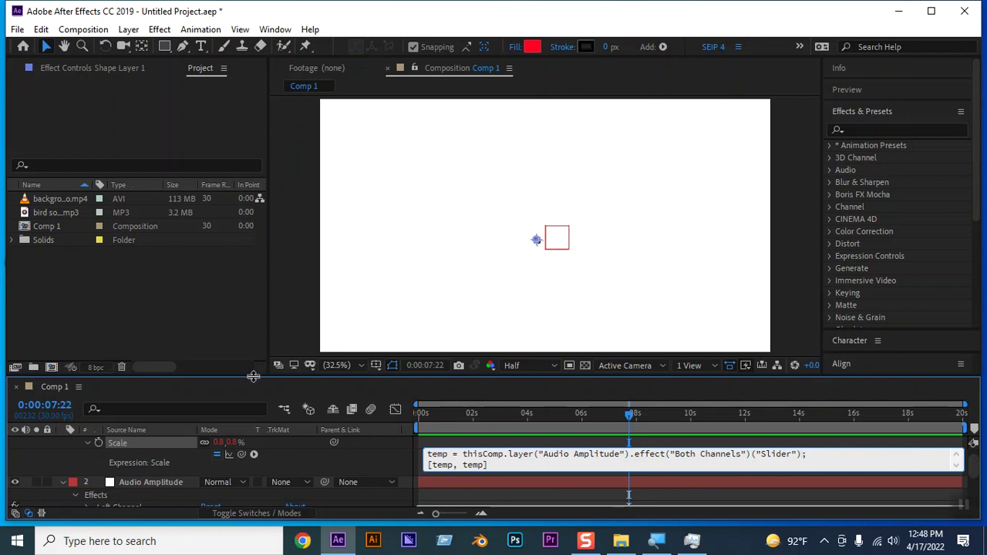
left_click_drag(255, 376, 260, 270)
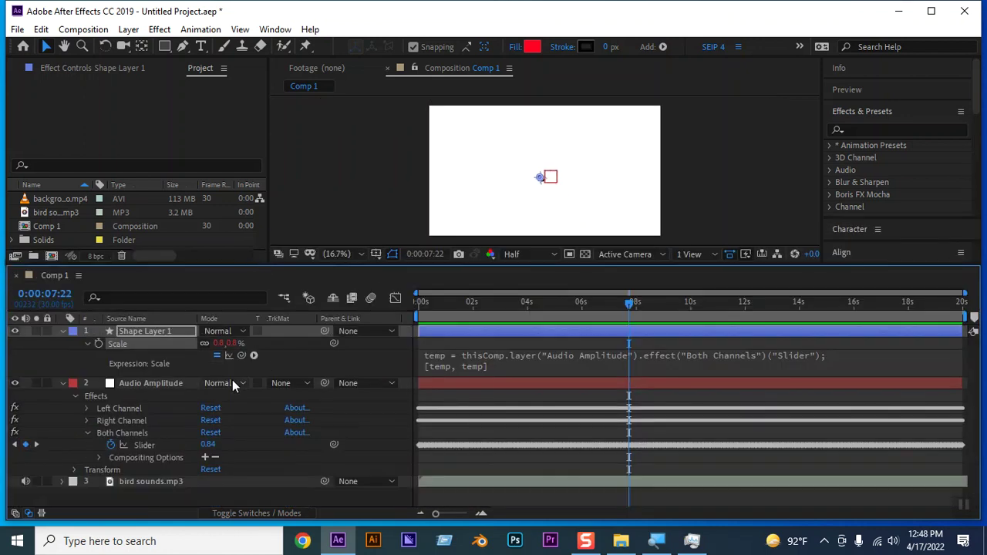
key("Return")
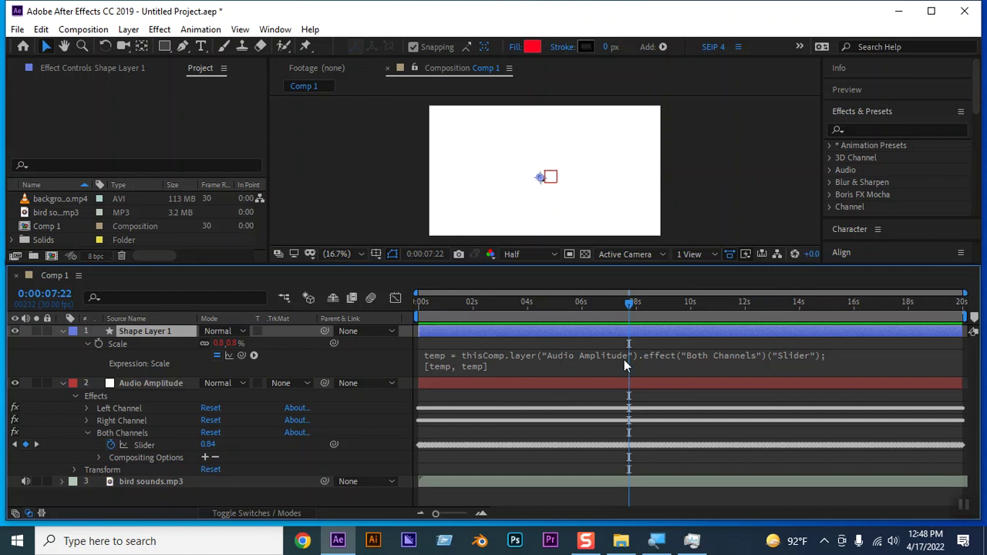
left_click(158, 381)
Fix the missing comma so the Scale expression ends with [temp, temp].
left_click(434, 363)
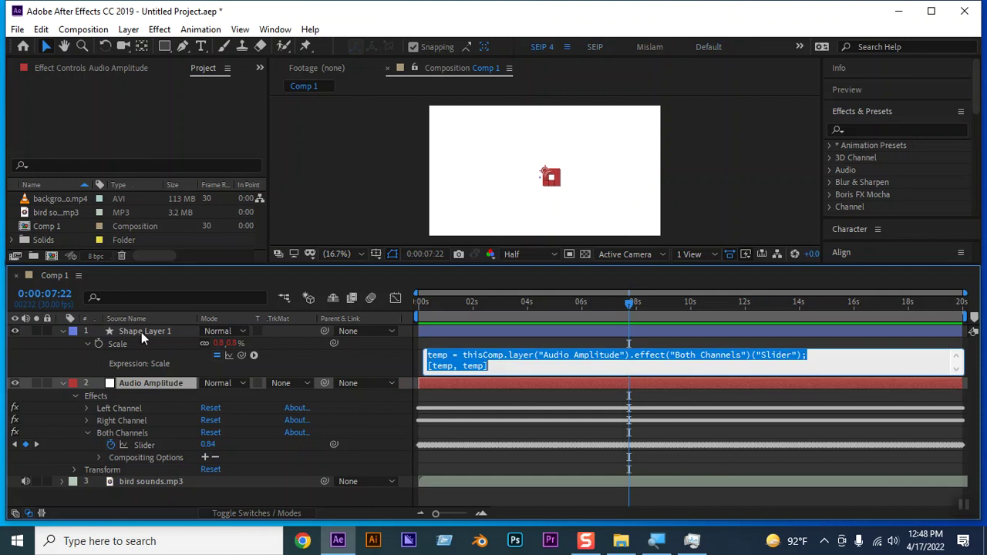
left_click(138, 331)
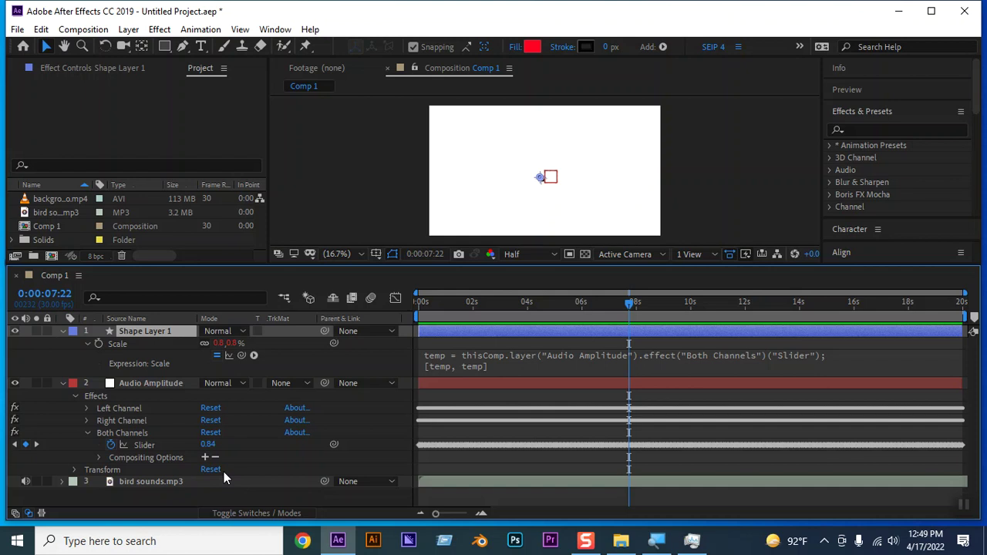
left_click(454, 371)
left_click(453, 368)
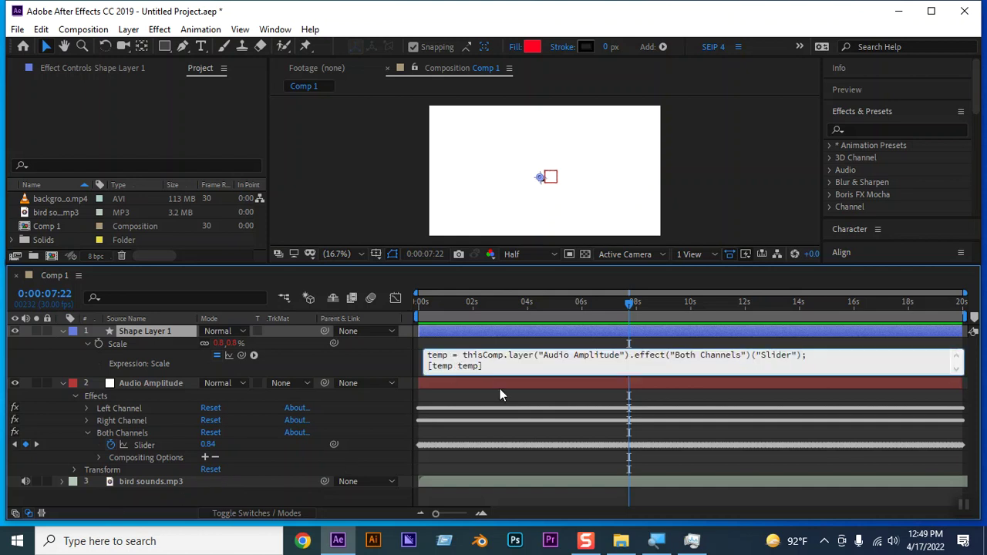
left_click(500, 388)
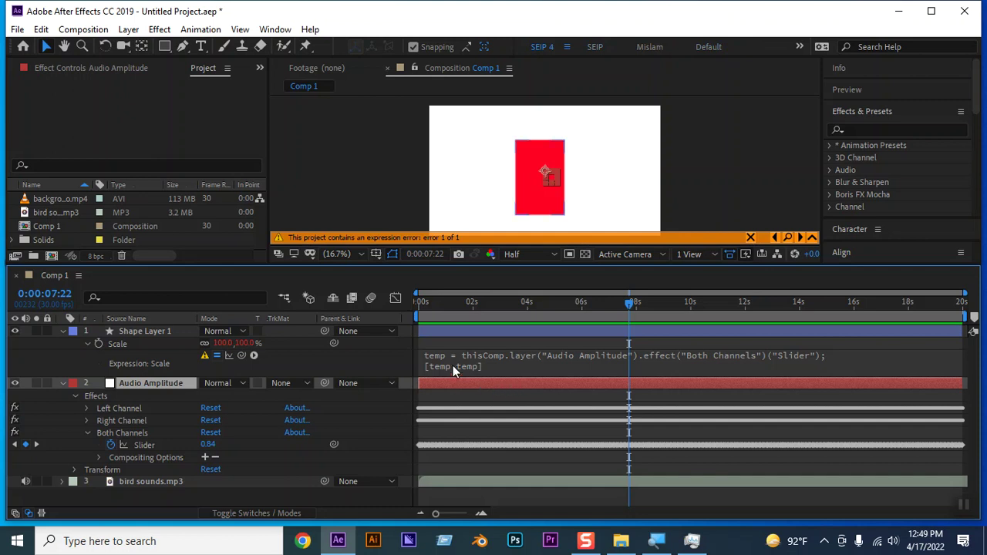
left_click(452, 366)
left_click(453, 365)
type(",")
left_click(503, 388)
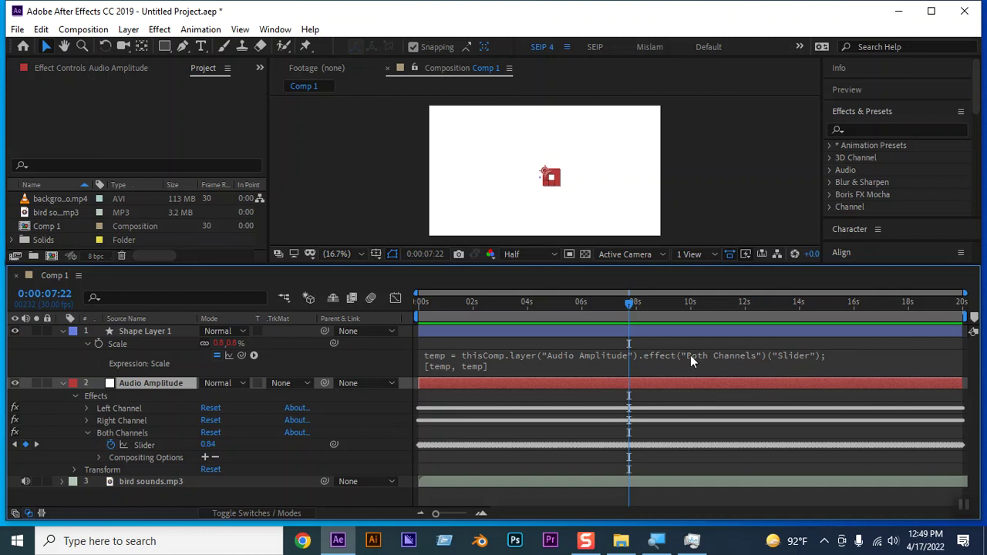
Append *25 after the slider reference so the Both Channels value is multiplied by 25.
left_click(818, 355)
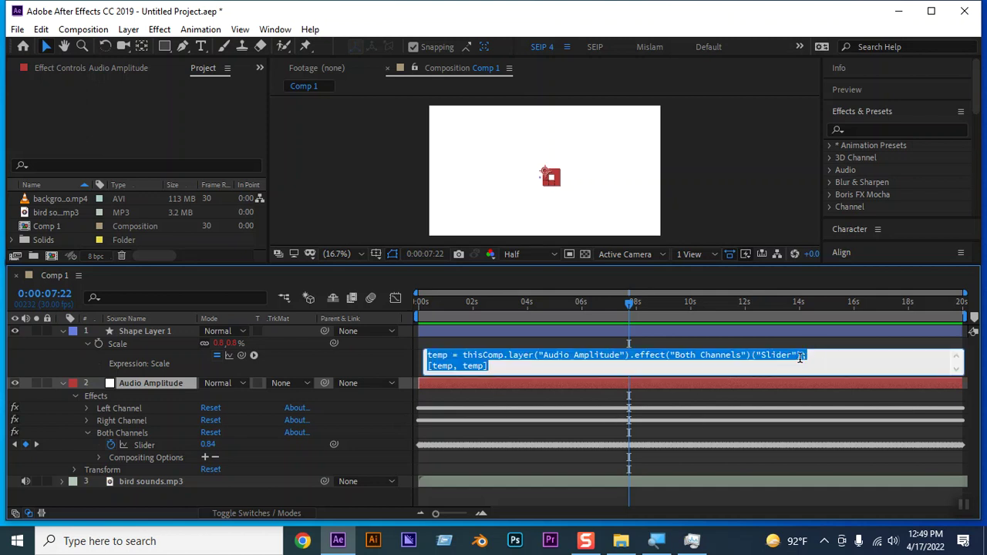
left_click(806, 356)
type(";")
type("*")
type("25")
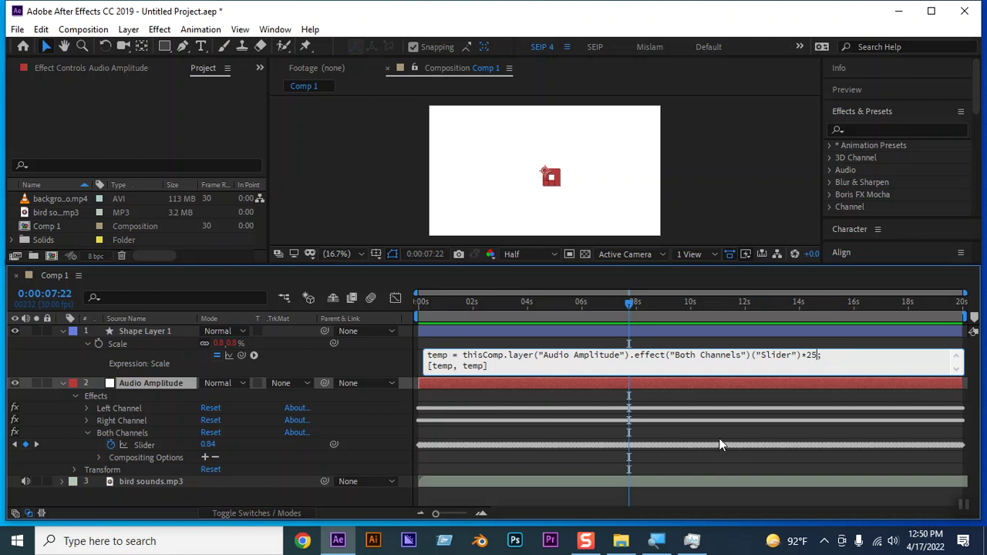
left_click(599, 432)
key("Home")
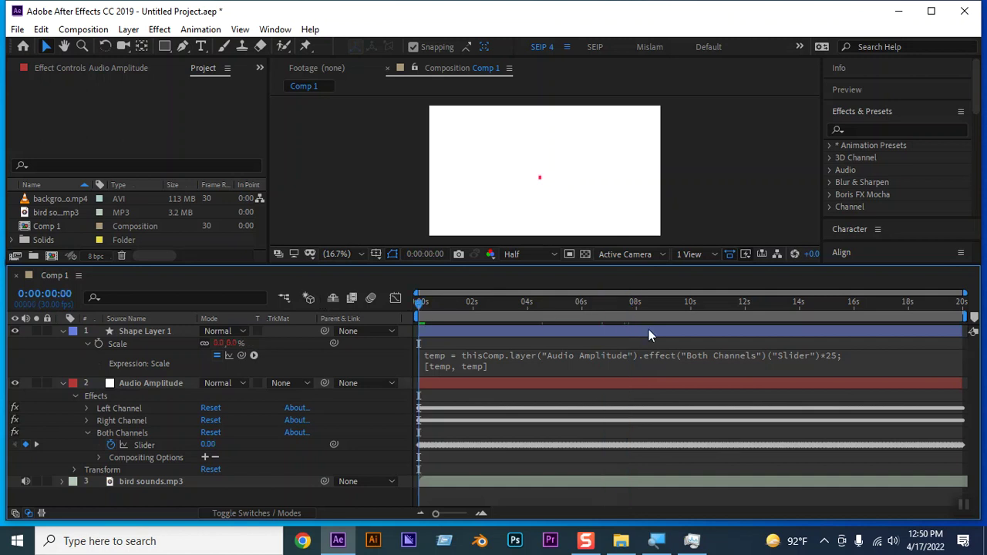
Preview the pulsing rectangle, hide the Audio Amplitude layer, and move to around 7 seconds.
key("space")
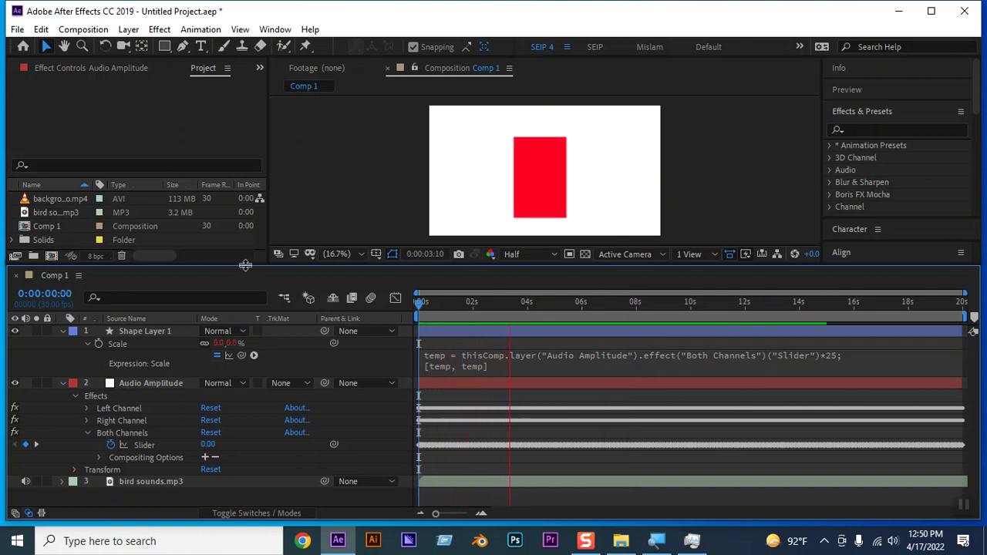
left_click_drag(246, 265, 237, 351)
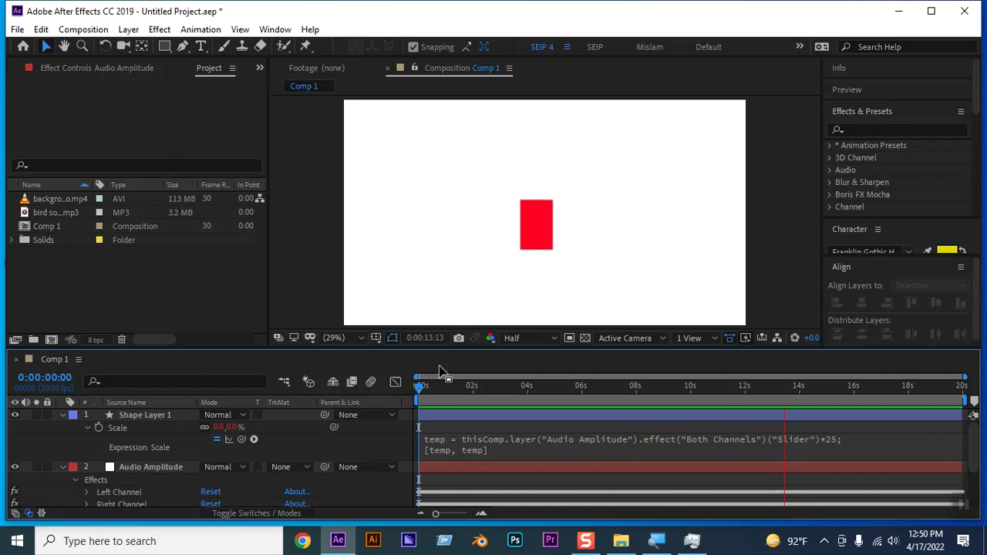
key("space")
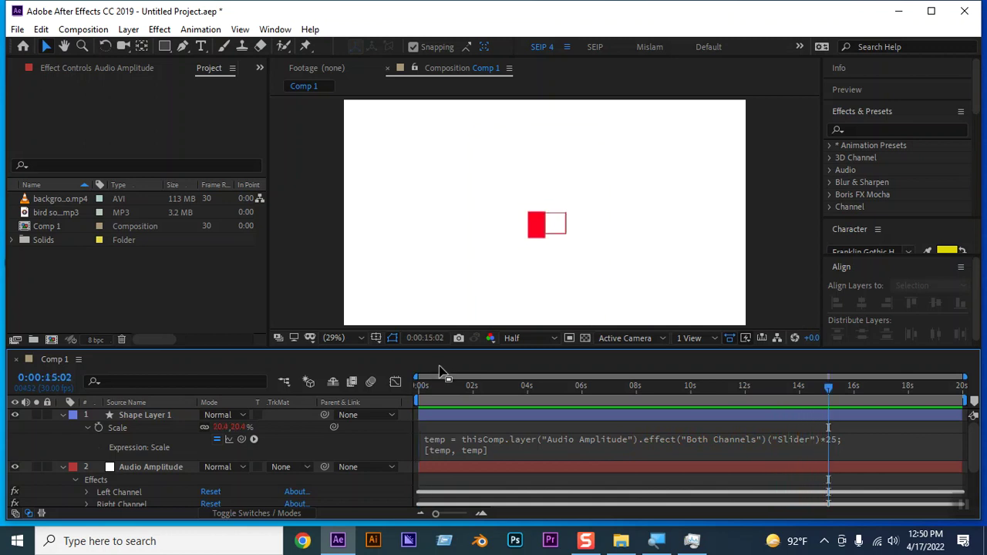
left_click_drag(830, 387, 661, 398)
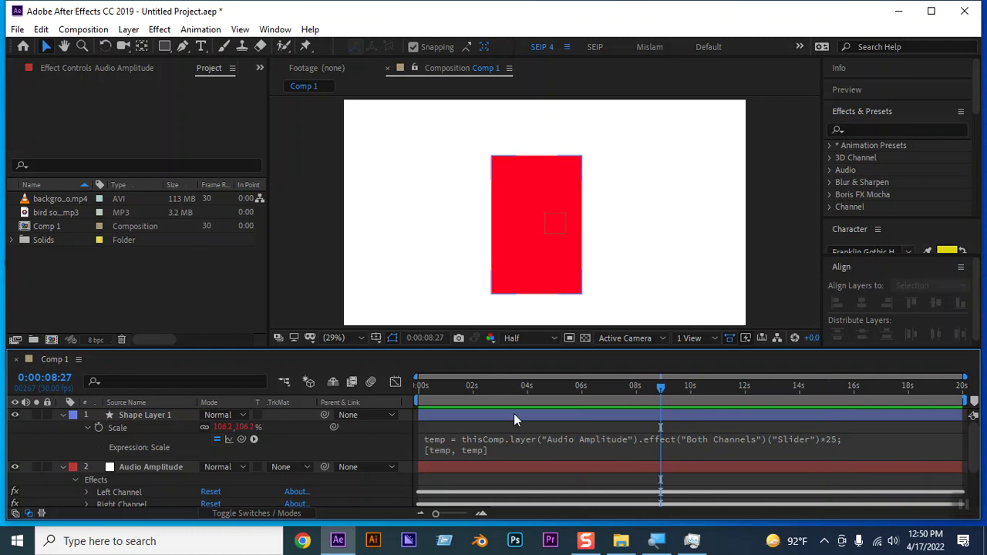
left_click(14, 467)
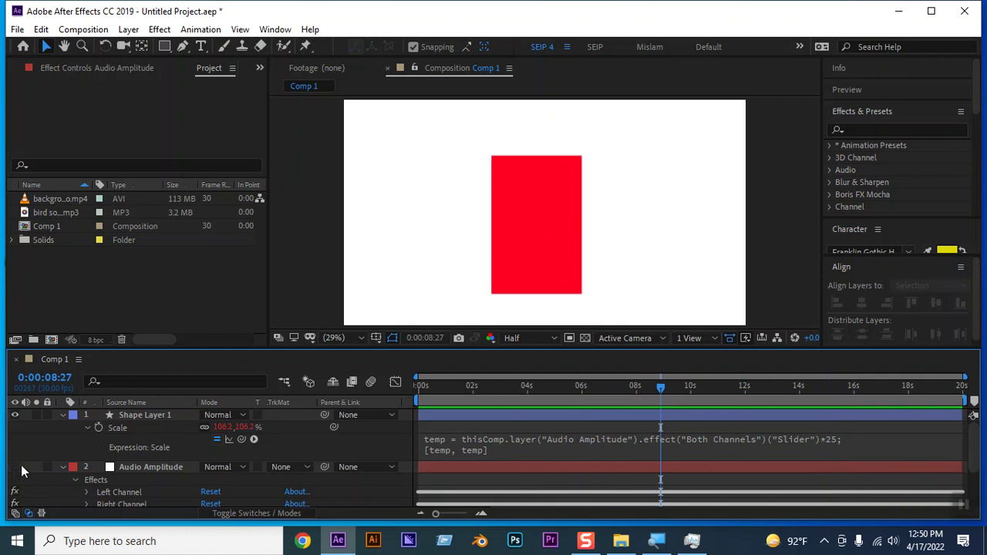
left_click_drag(665, 388, 633, 387)
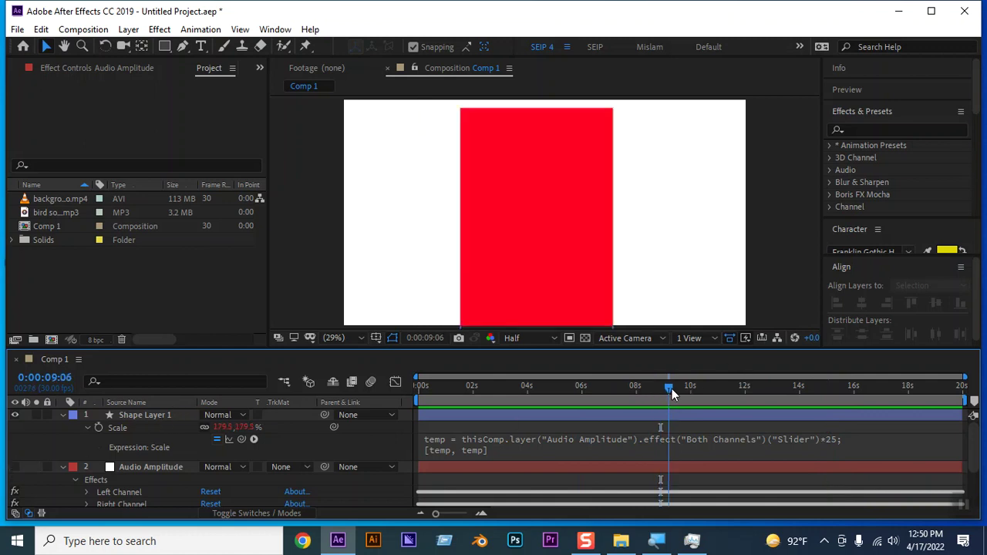
Reselect Shape Layer 1 and select the first temp in its Scale expression.
left_click(540, 244)
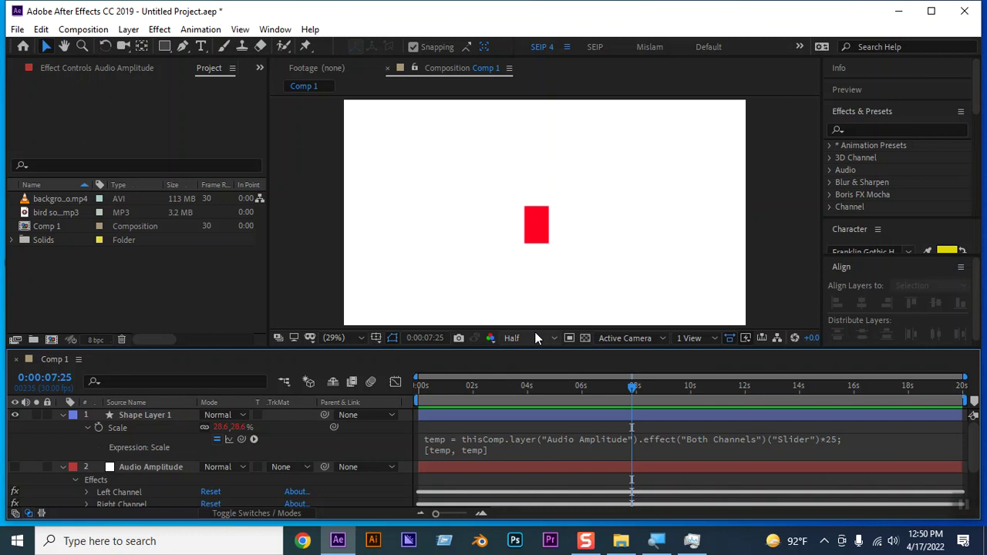
left_click(548, 420)
left_click(502, 496)
left_click(443, 457)
left_click(471, 451)
left_click(470, 451)
mouse_move(462, 450)
left_mouse_down()
mouse_move(487, 450)
mouse_move(430, 451)
left_mouse_up()
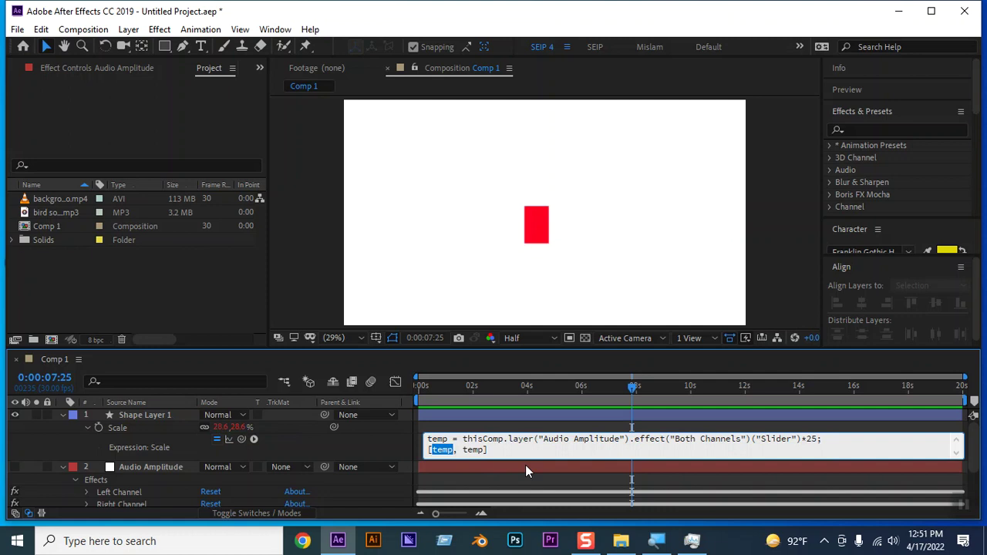
Replace the first temp with 200 so Scale reads [200, temp], then preview from the start.
type("200")
left_click(504, 478)
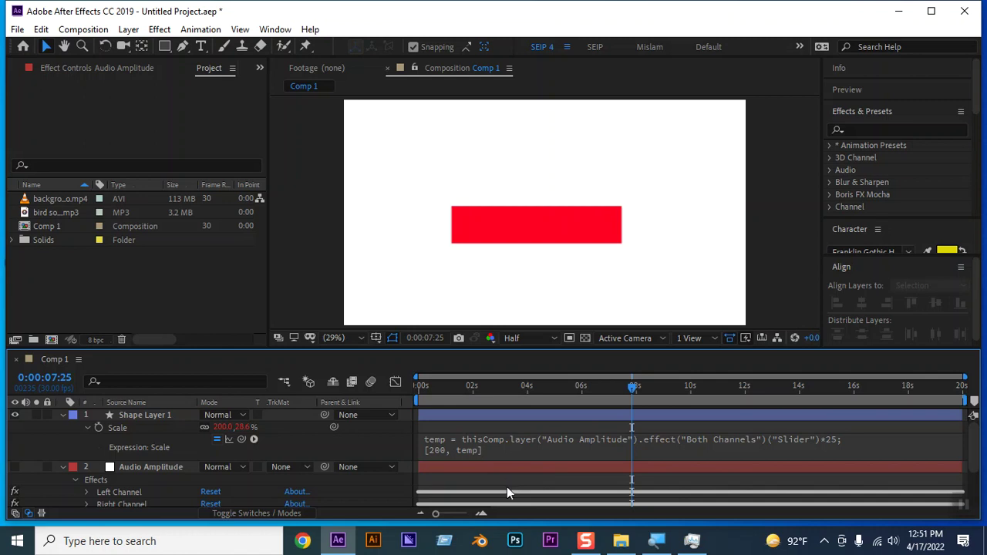
left_click_drag(632, 385, 271, 400)
key("space")
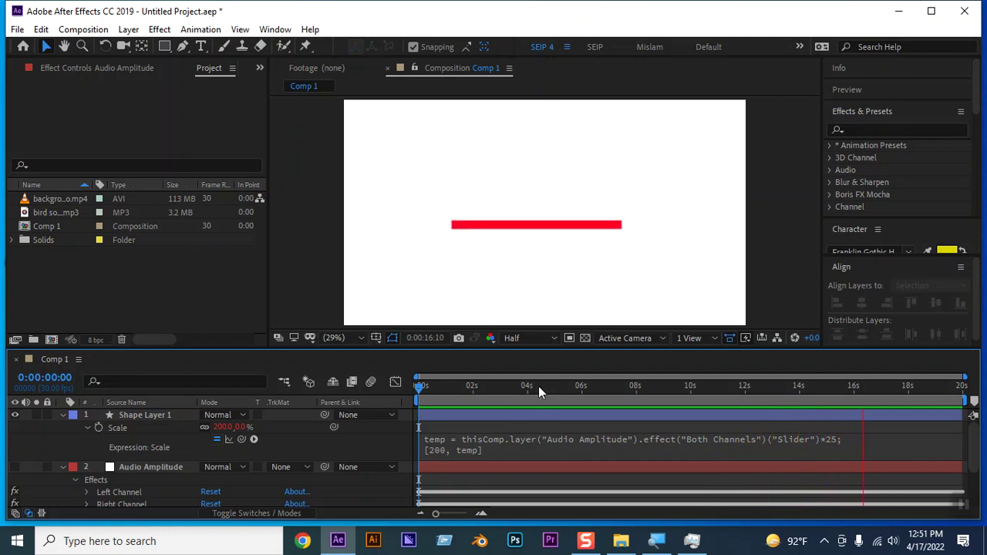
Move Shape Layer 1's anchor point to the bar's bottom edge with the Pan Behind tool, then preview from the start.
key("space")
left_click_drag(881, 388, 564, 388)
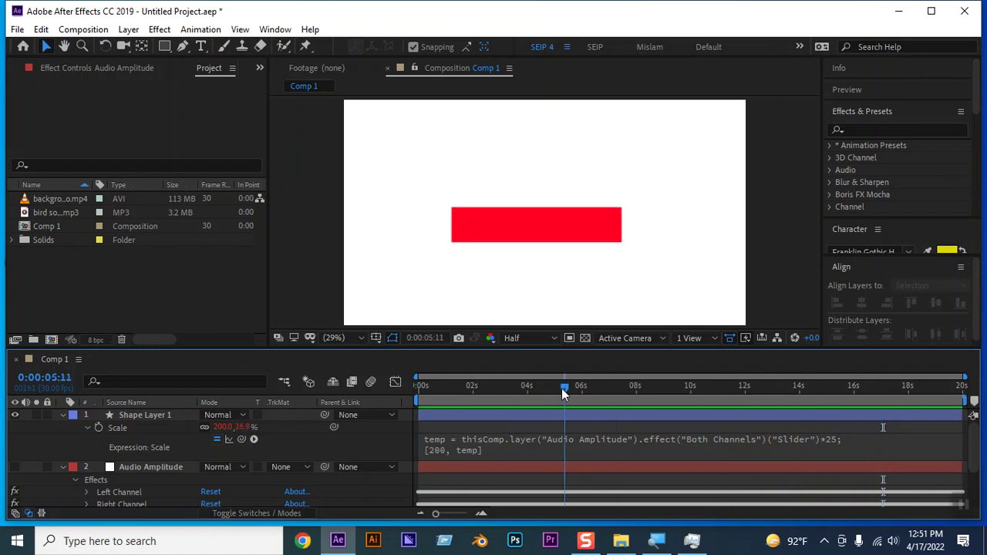
left_click(152, 417)
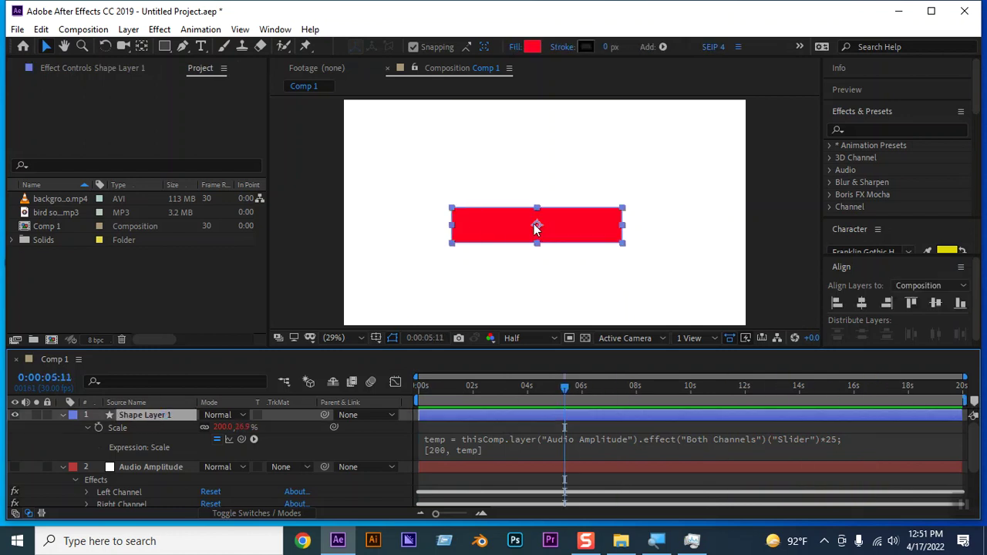
left_click(143, 46)
left_click_drag(537, 225, 537, 243)
key("Home")
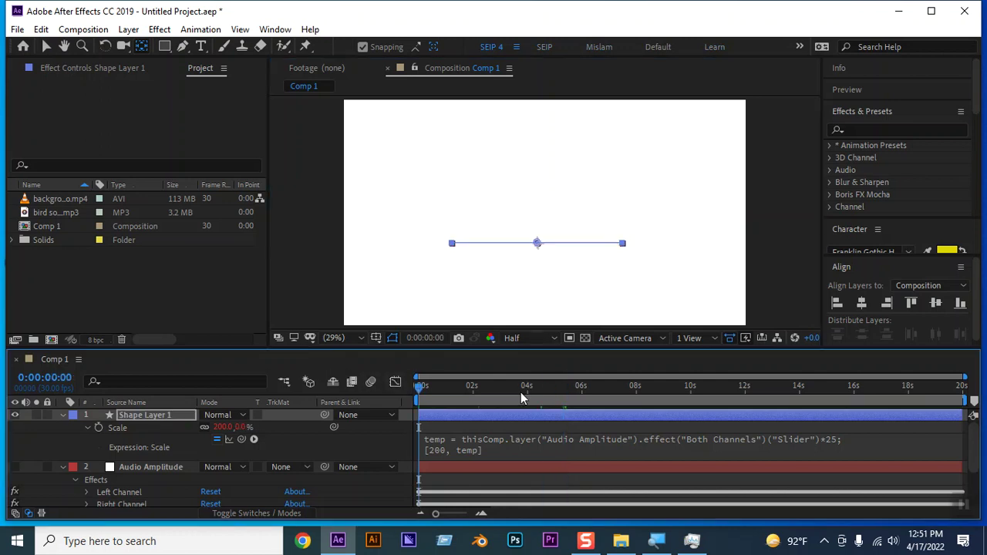
key("space")
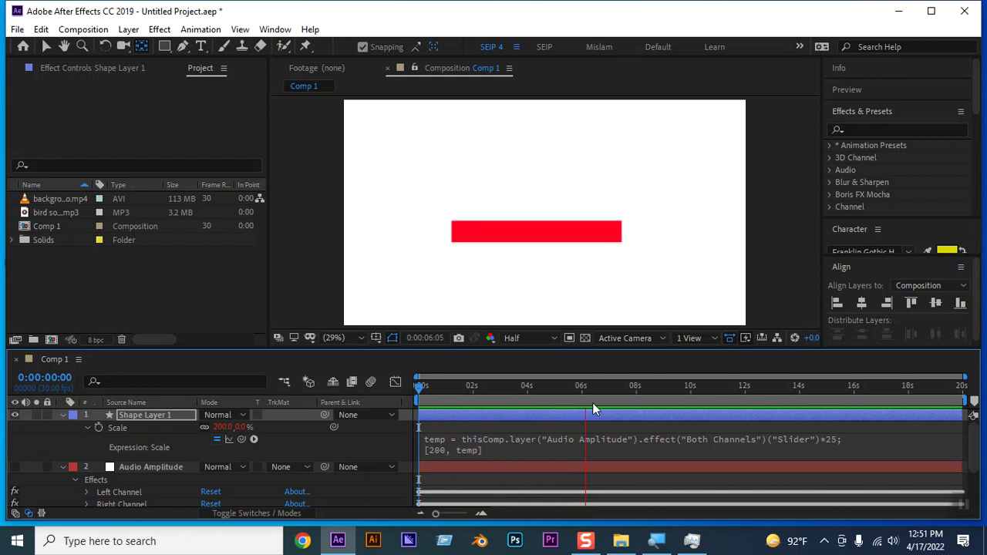
Change the Scale expression's array to [temp, 50], commit it, and return to the composition start.
left_click(441, 451)
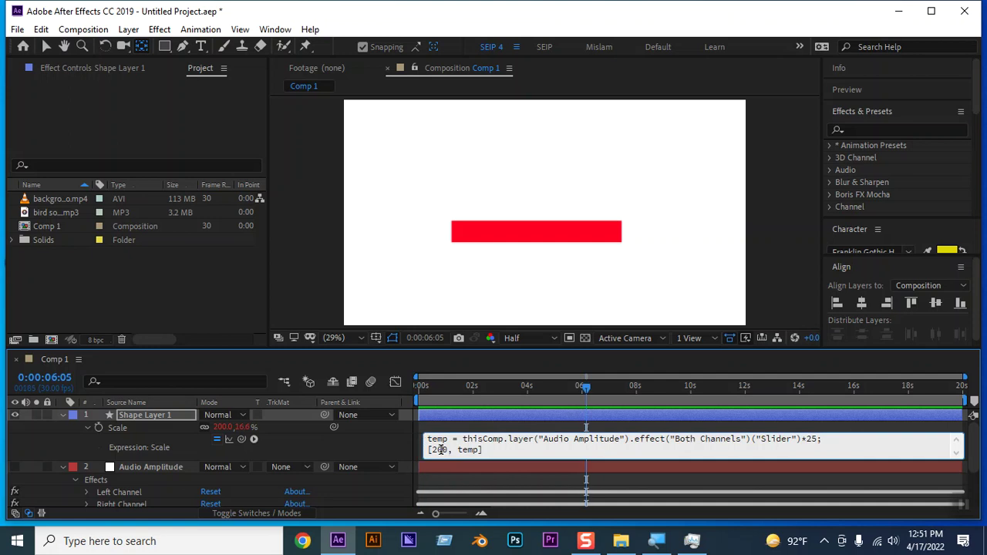
left_click_drag(430, 450, 449, 450)
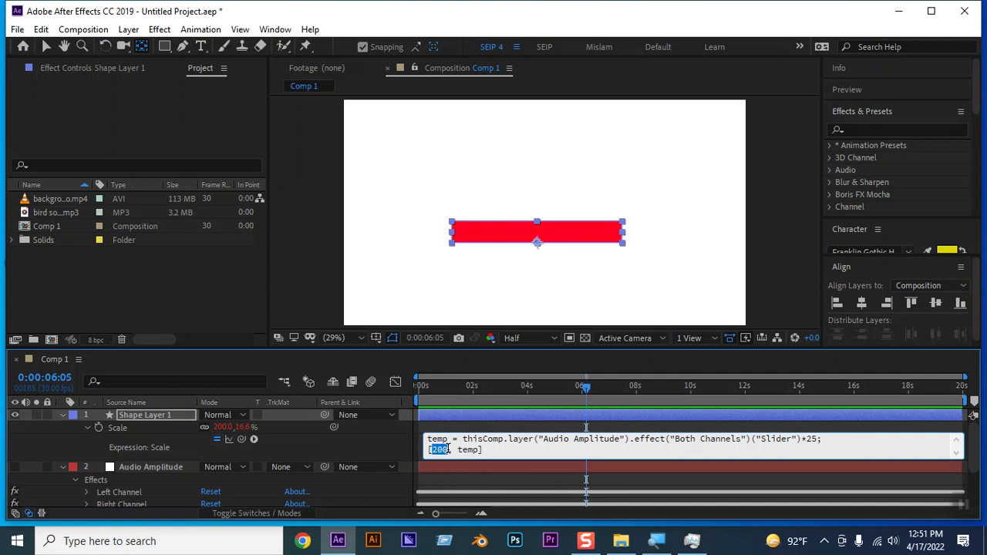
type("temp")
left_click_drag(463, 451, 485, 450)
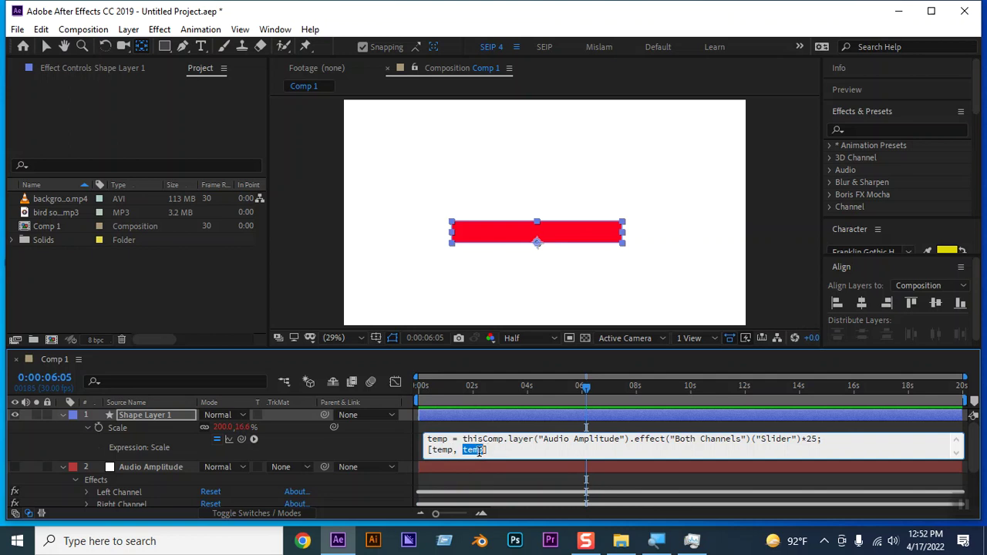
type("50")
key("Return")
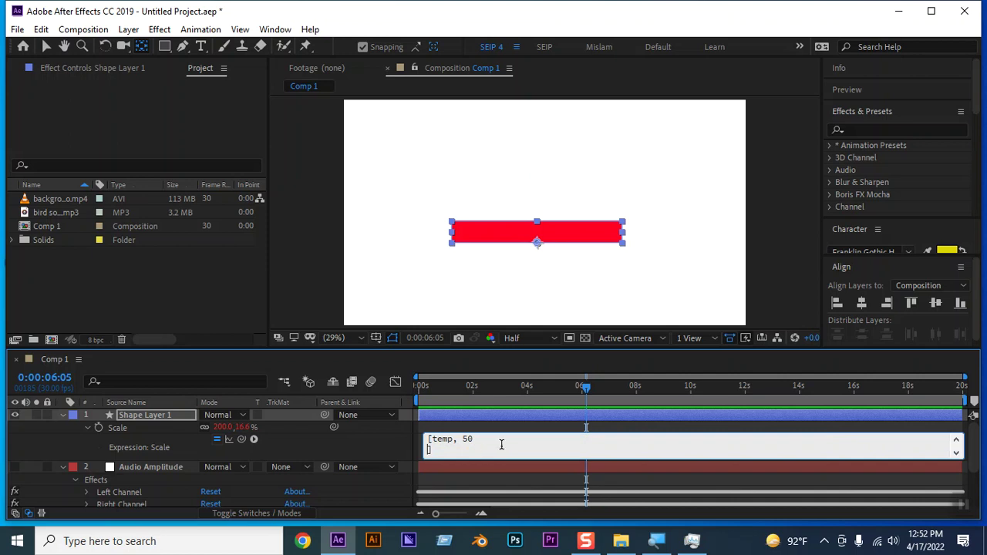
key("BackSpace")
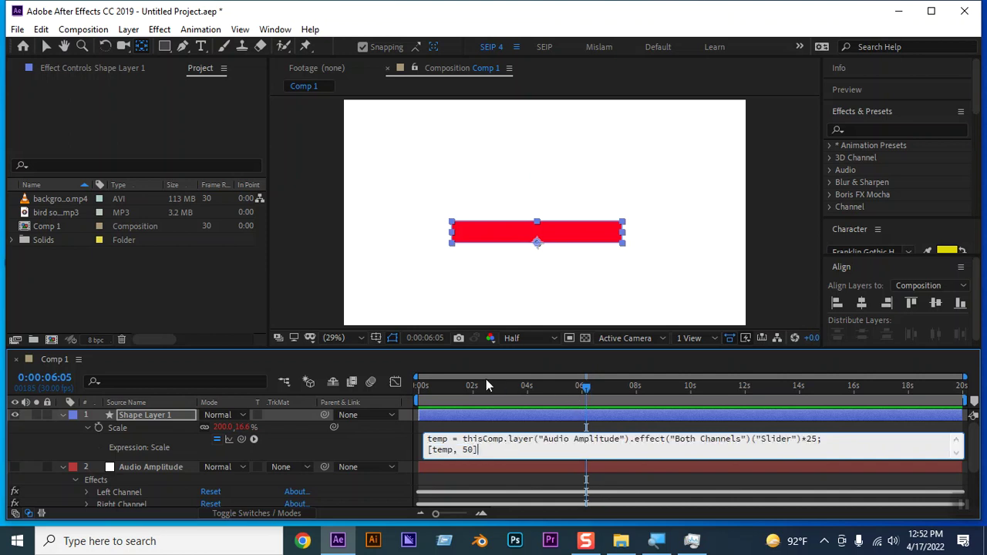
left_click(525, 386)
key("Home")
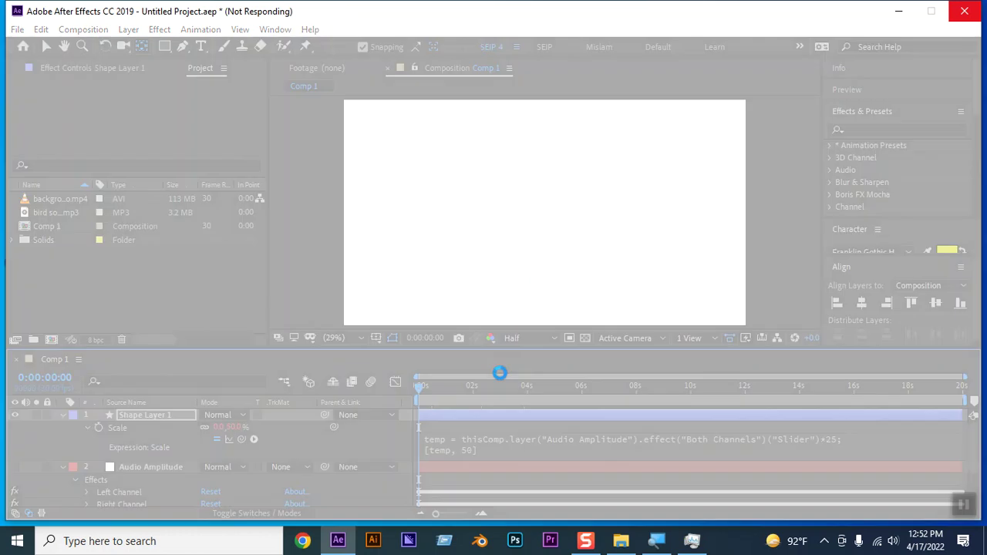
Switch away from the old project to another application.
left_click(588, 544)
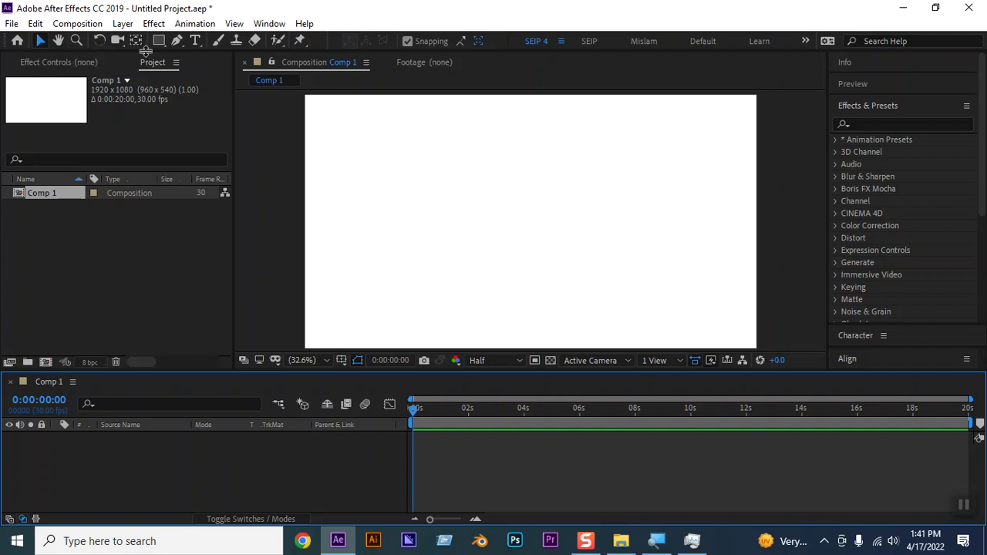
Create a trial blue solid, delete it again, and bring up the Import File dialog.
key("ctrl+y")
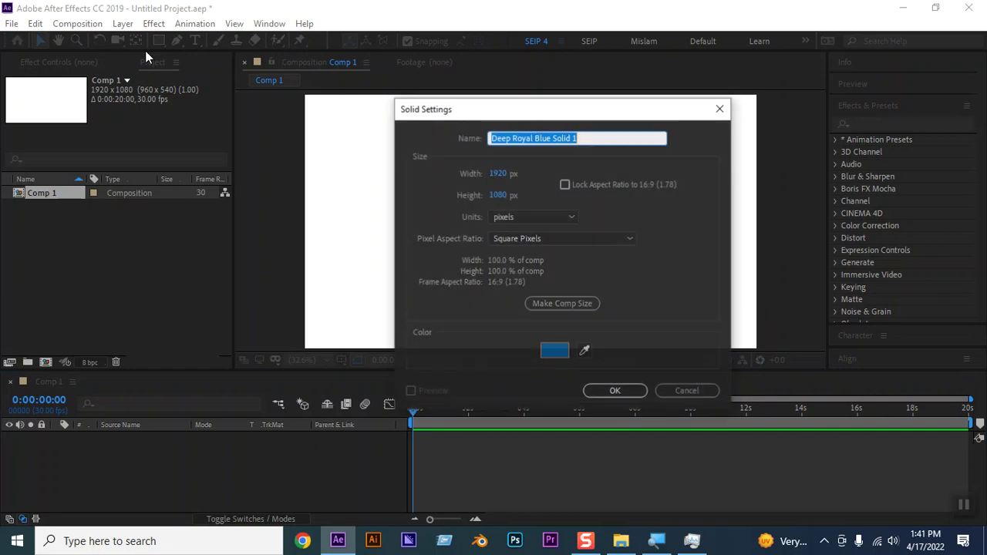
left_click(622, 388)
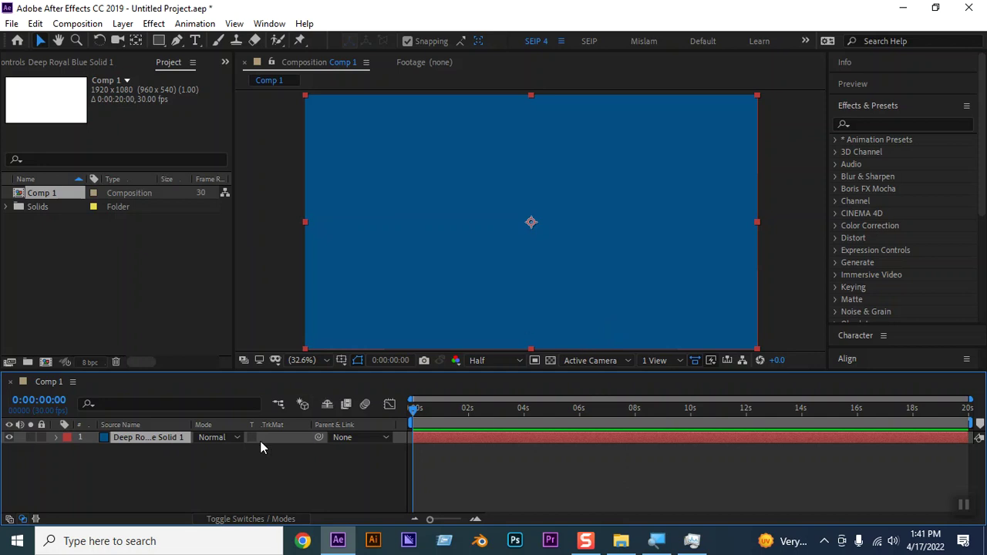
left_click(152, 509)
left_click(134, 442)
key("Delete")
double_click(111, 234)
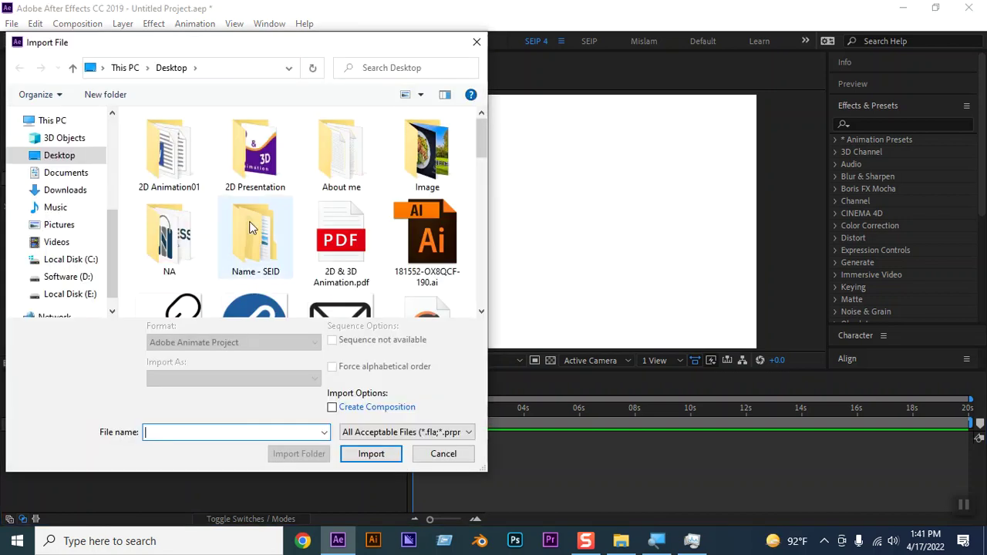
Import background video.mp4 and cartoon-picture.png from Downloads into Comp 1, cartoon layer on top.
left_click(77, 190)
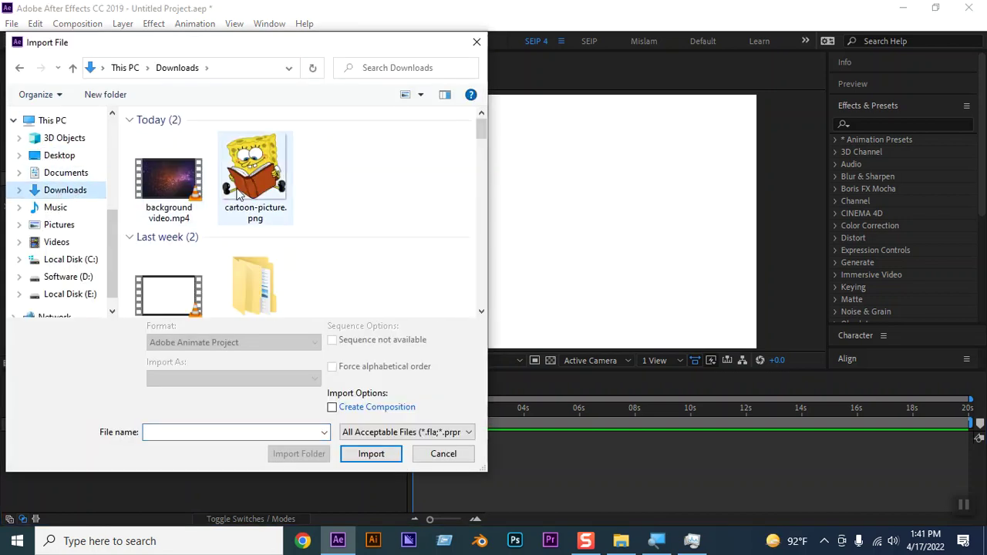
left_click(174, 185)
left_click(246, 179, "ctrl")
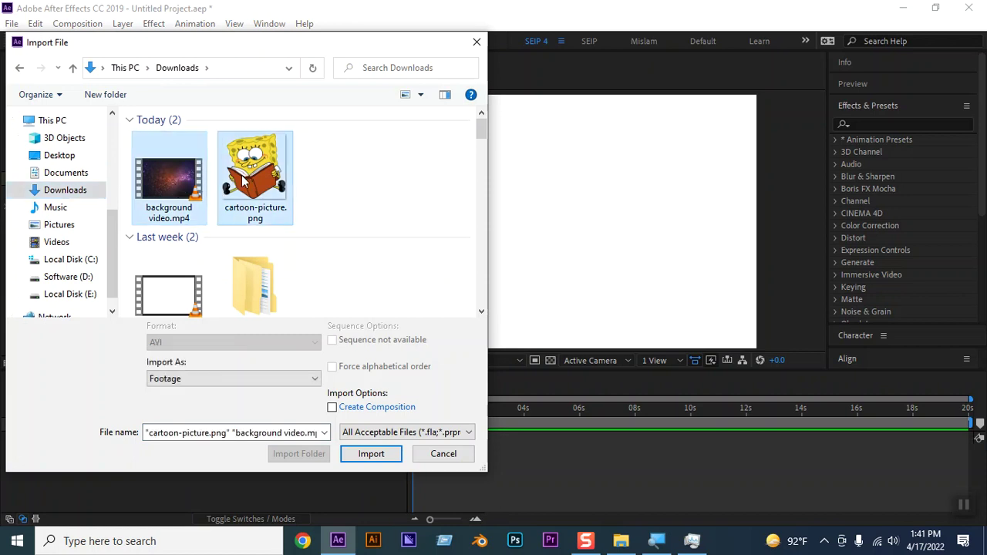
left_click(381, 461)
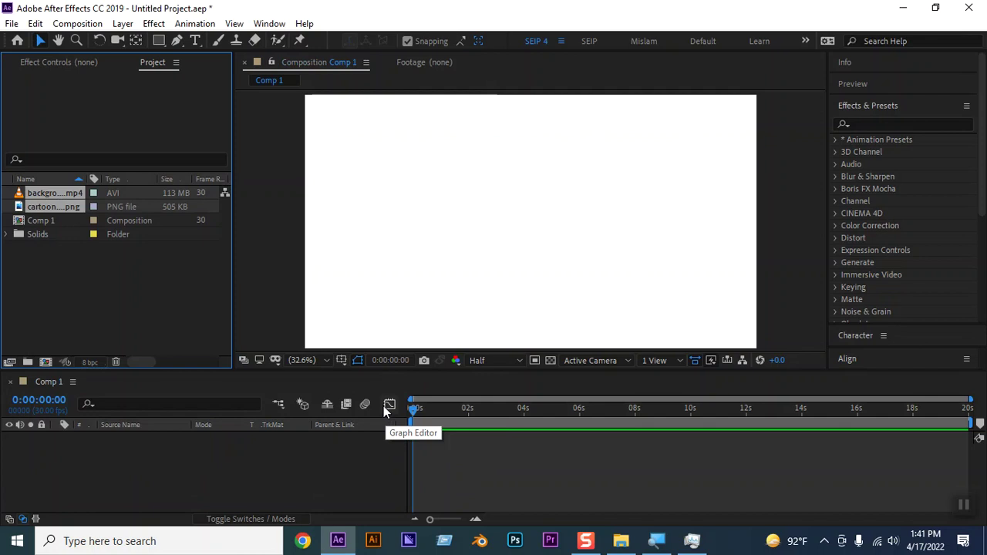
left_click_drag(62, 196, 62, 444)
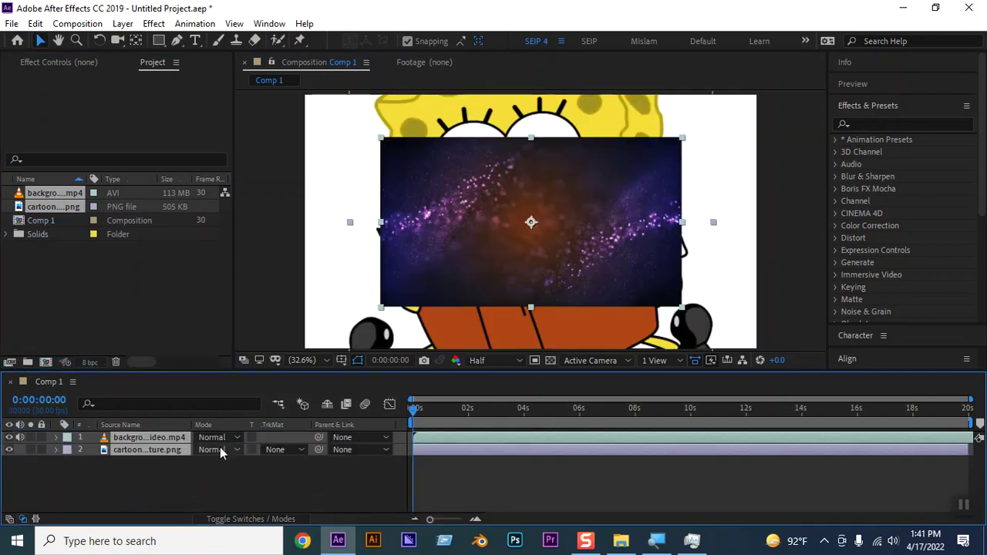
left_click_drag(133, 452, 139, 437)
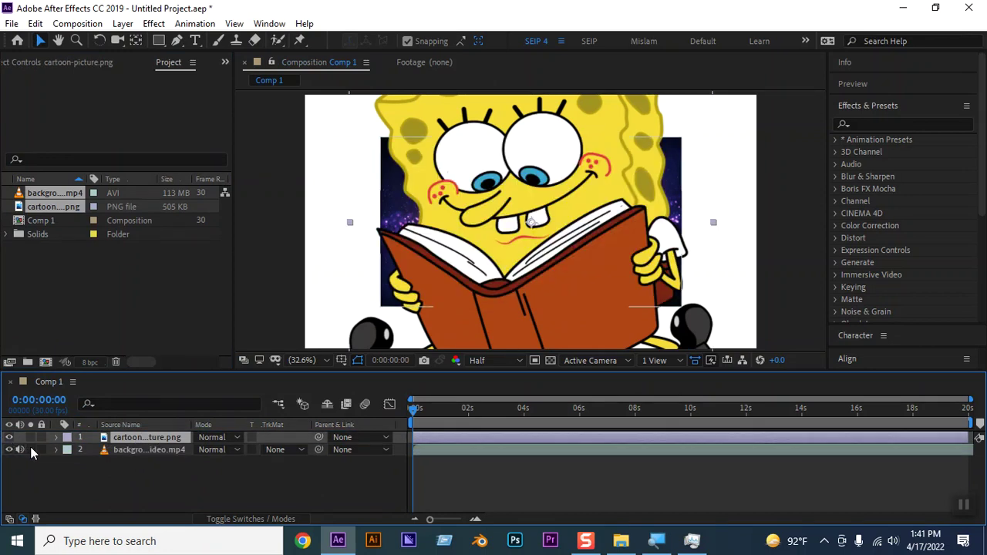
Scale the background video to 152%, lock it, and preview the composition.
left_click(30, 449)
left_click(170, 449)
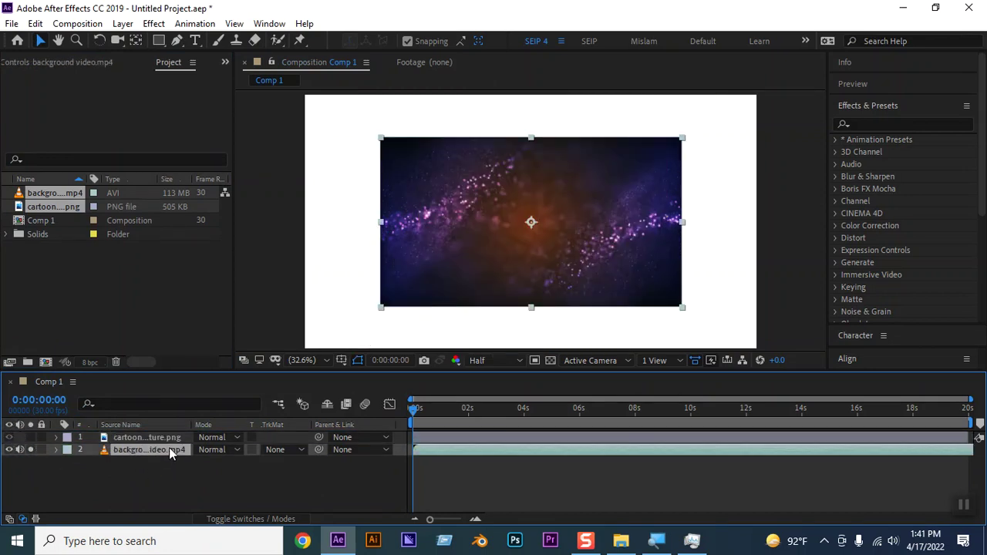
key("s")
left_click_drag(216, 462, 254, 461)
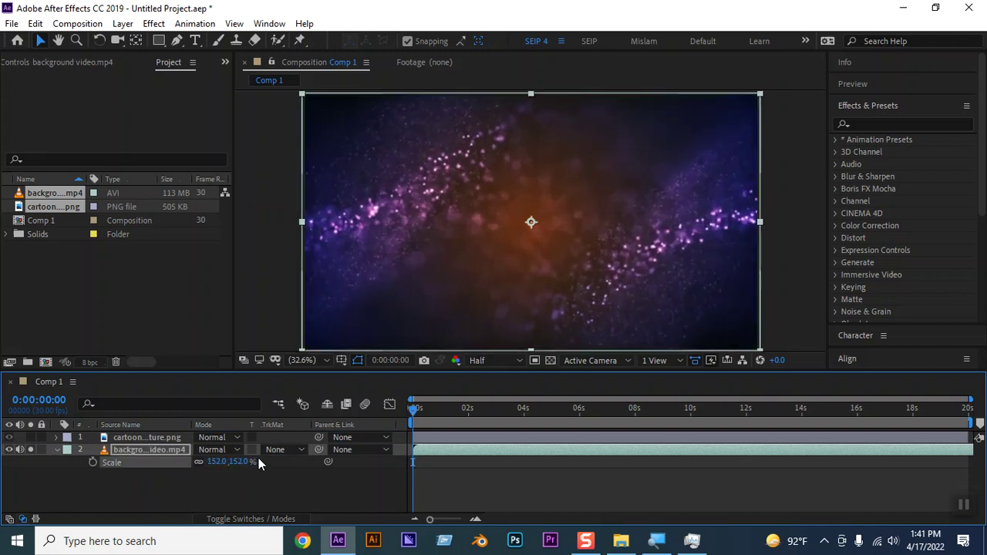
left_click(106, 505)
left_click(40, 450)
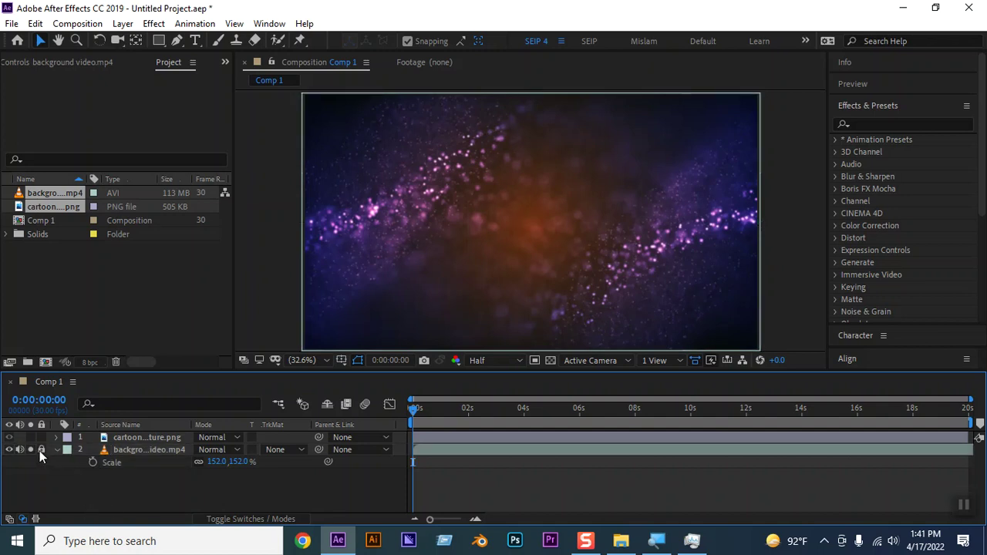
key("space")
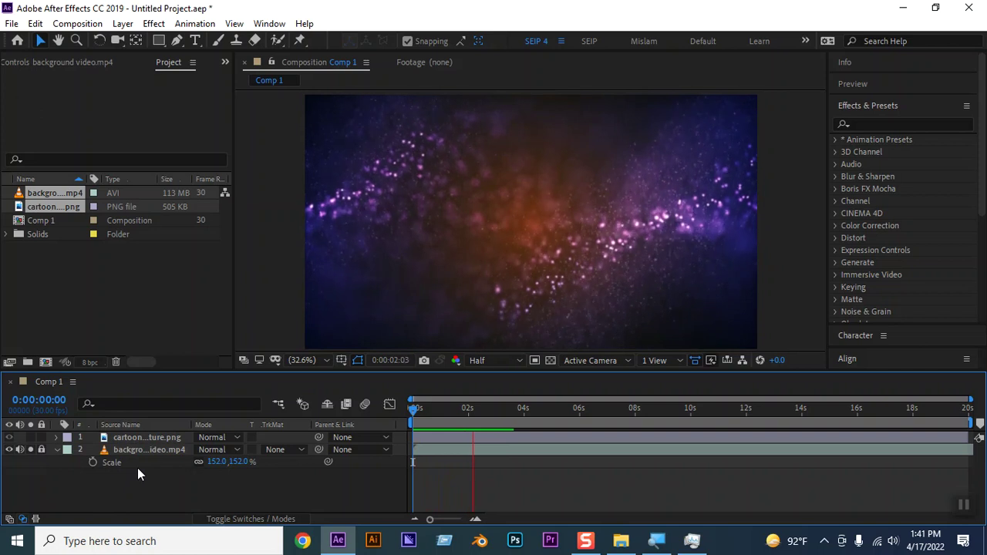
key("space")
left_click(30, 437)
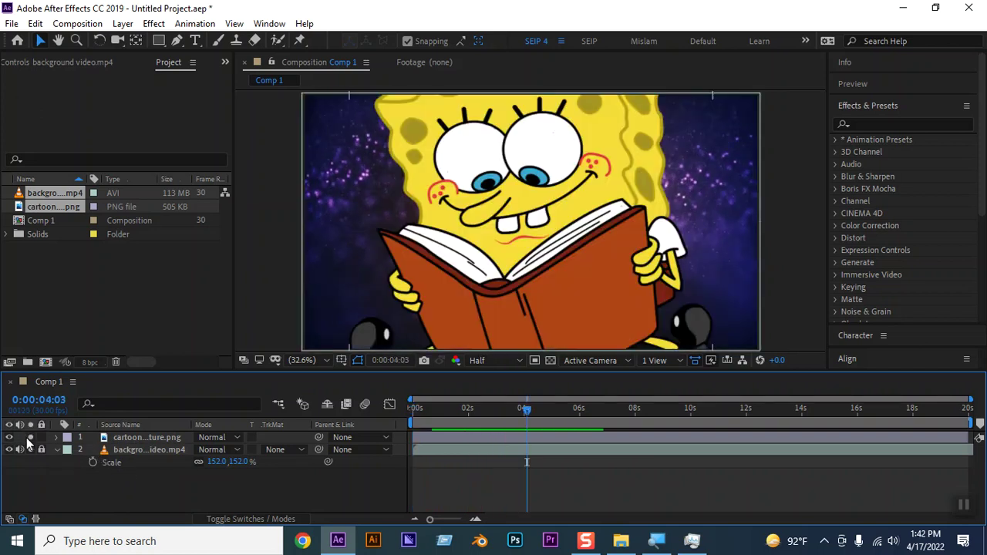
Scale the cartoon picture down to 22% and turn the Solo switches back off.
left_click(31, 450)
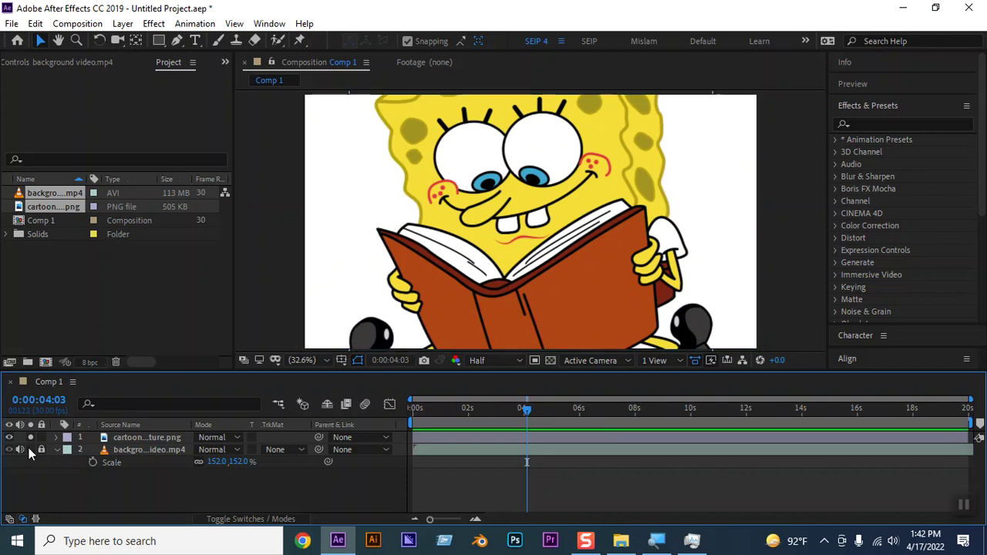
left_click(134, 439)
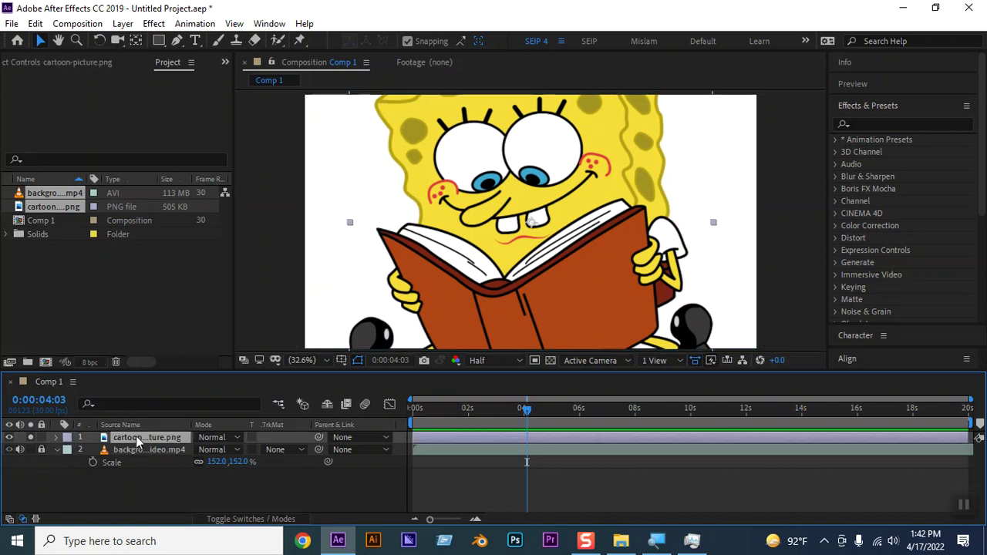
key("s")
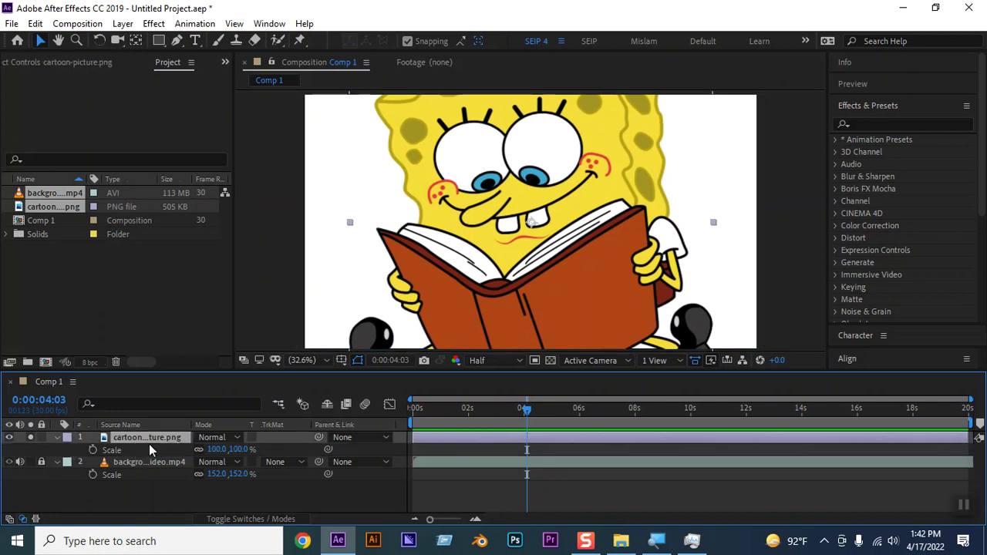
left_click_drag(228, 449, 165, 452)
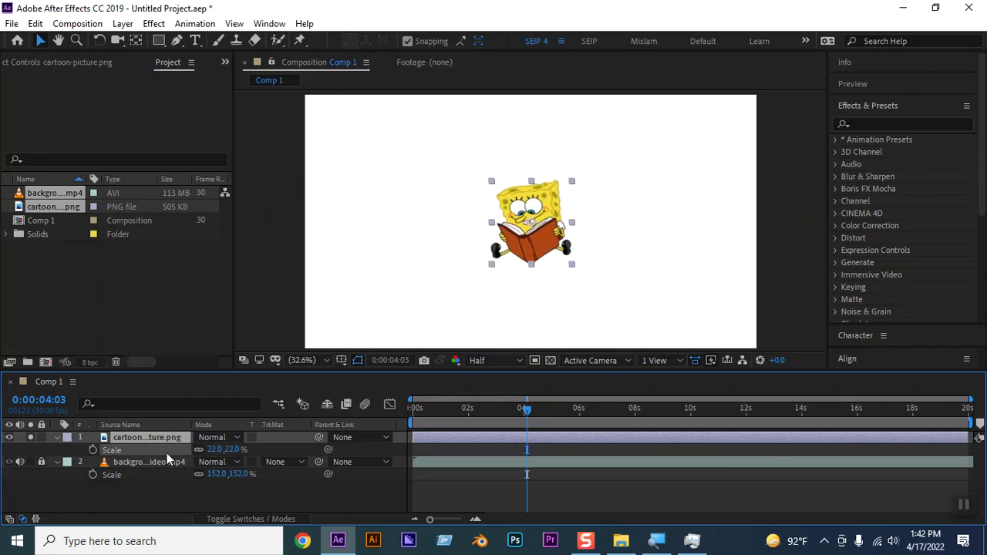
left_click(30, 438)
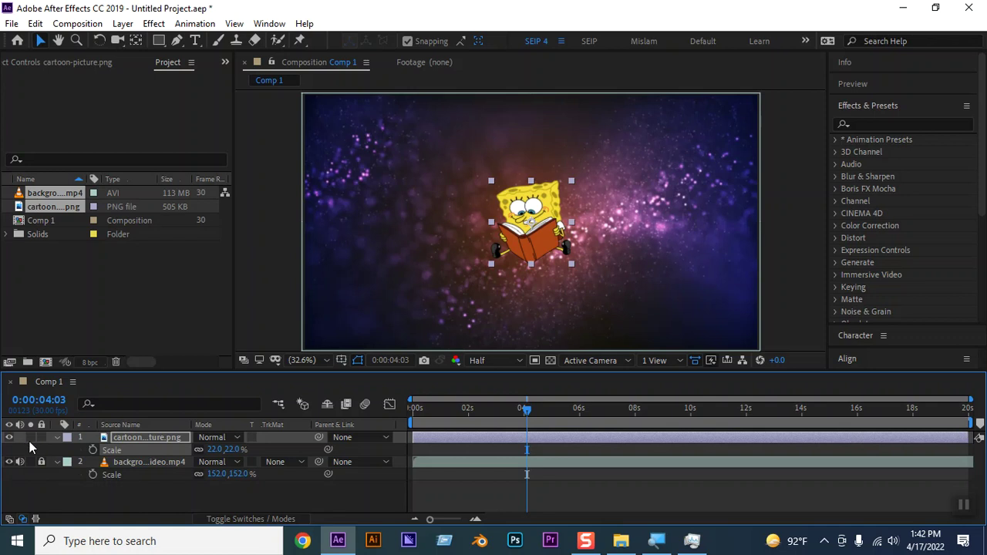
left_click(81, 490)
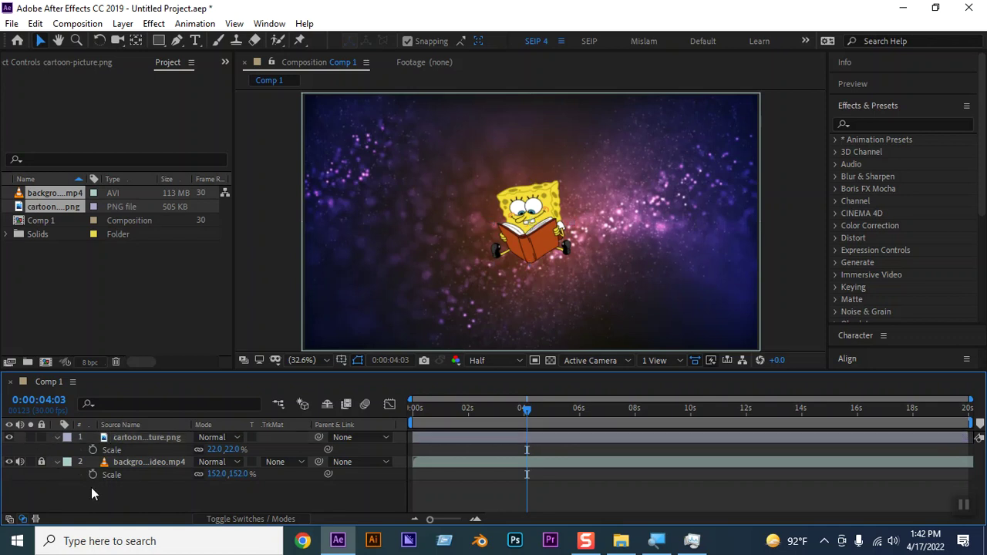
left_click(525, 221)
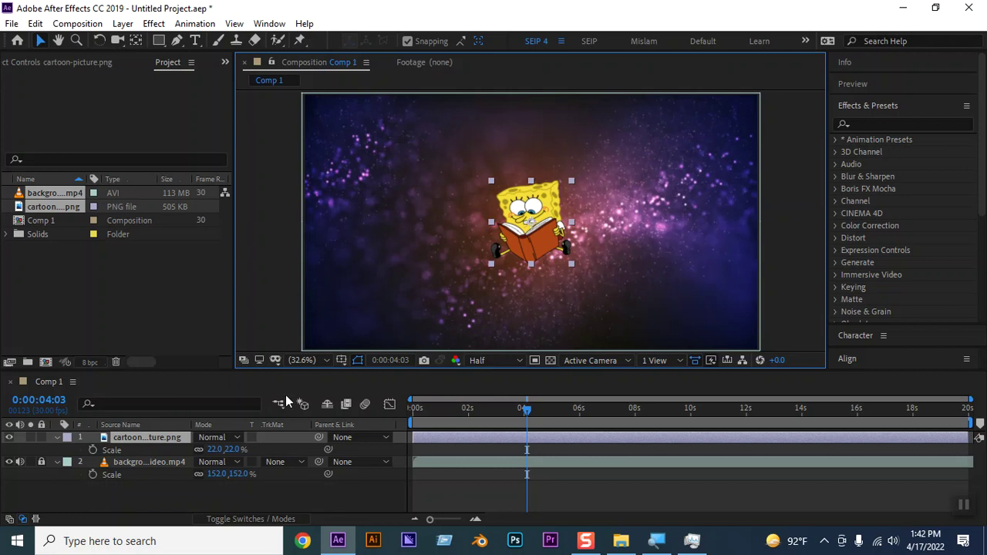
Import bird sounds.mp3 from the Desktop folder into the project.
left_click(73, 283)
double_click(73, 282)
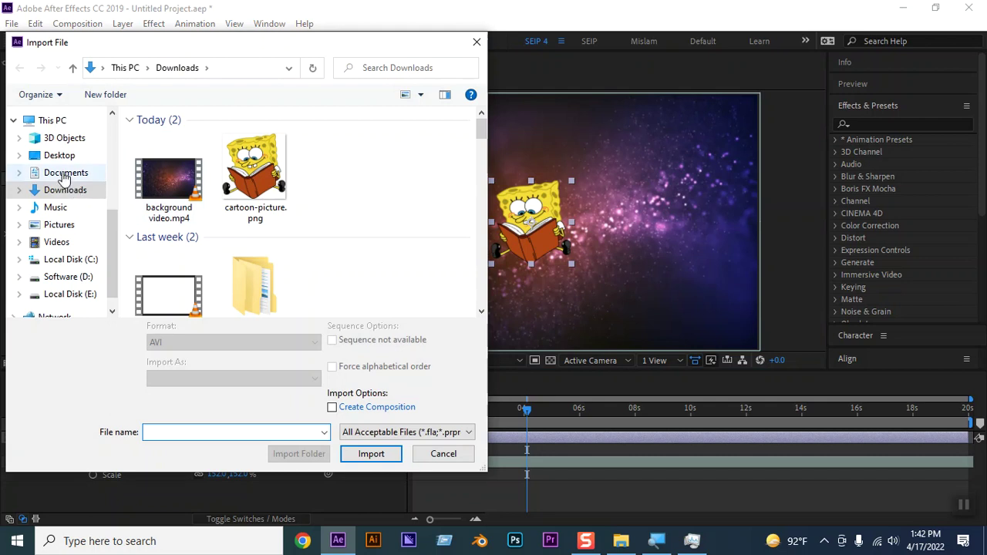
left_click(60, 156)
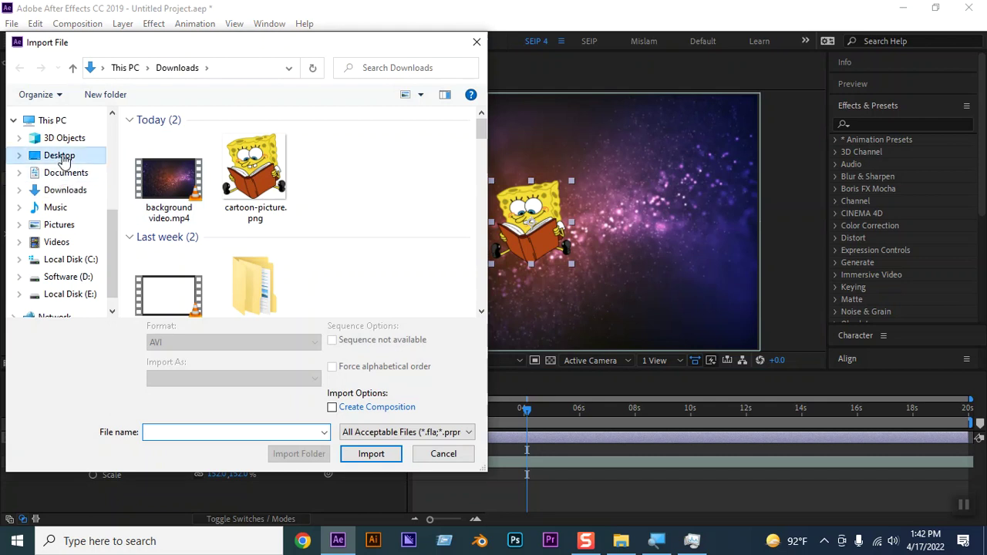
scroll(367, 218, "down", 1)
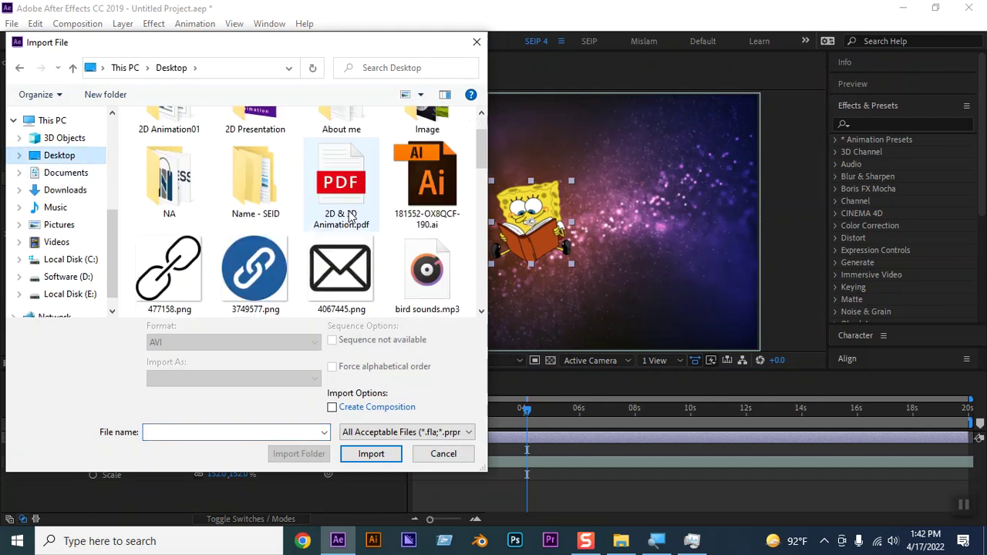
left_click(426, 270)
left_click(371, 455)
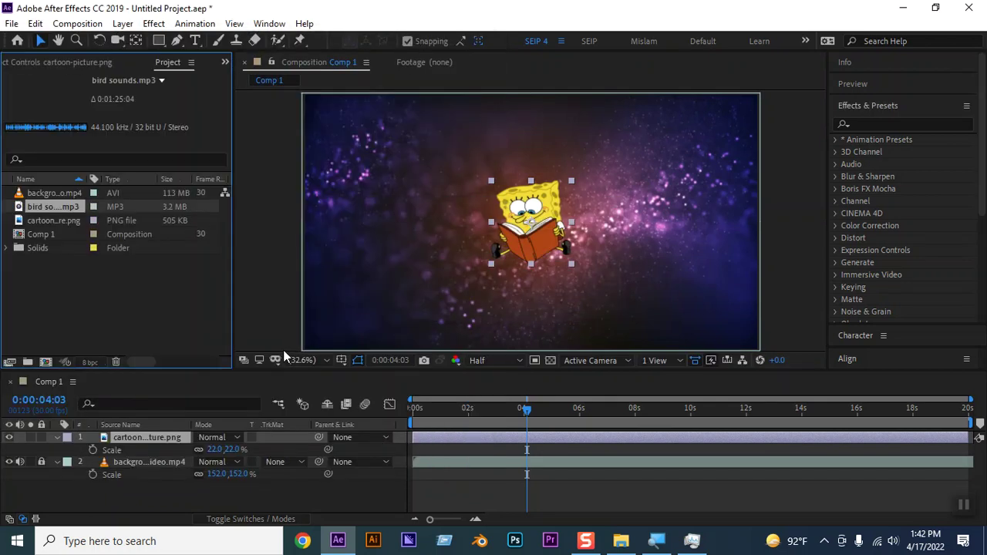
scroll(283, 349, "down", 4)
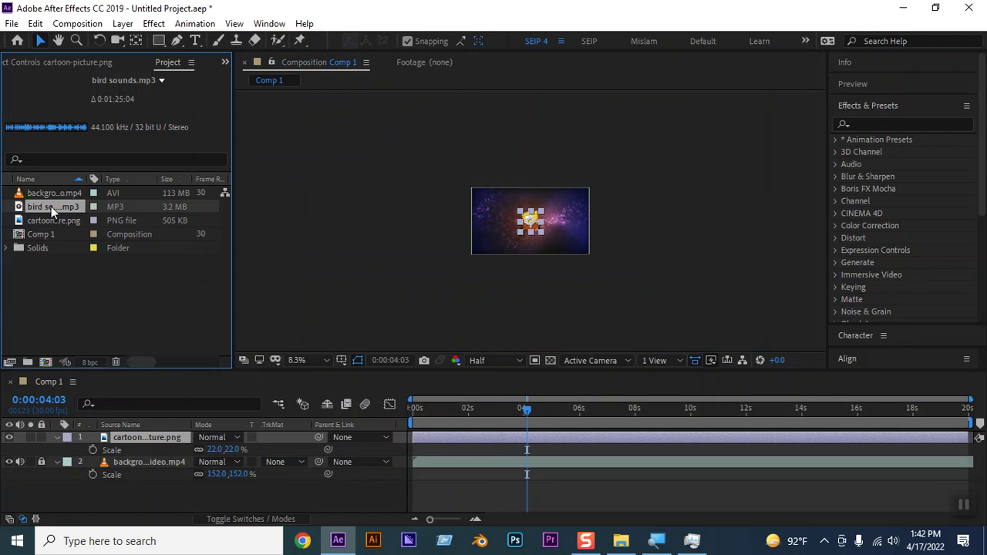
Add bird sounds.mp3 to Comp 1 and bring up its Keyframe Assistant menu.
left_click_drag(51, 206, 64, 488)
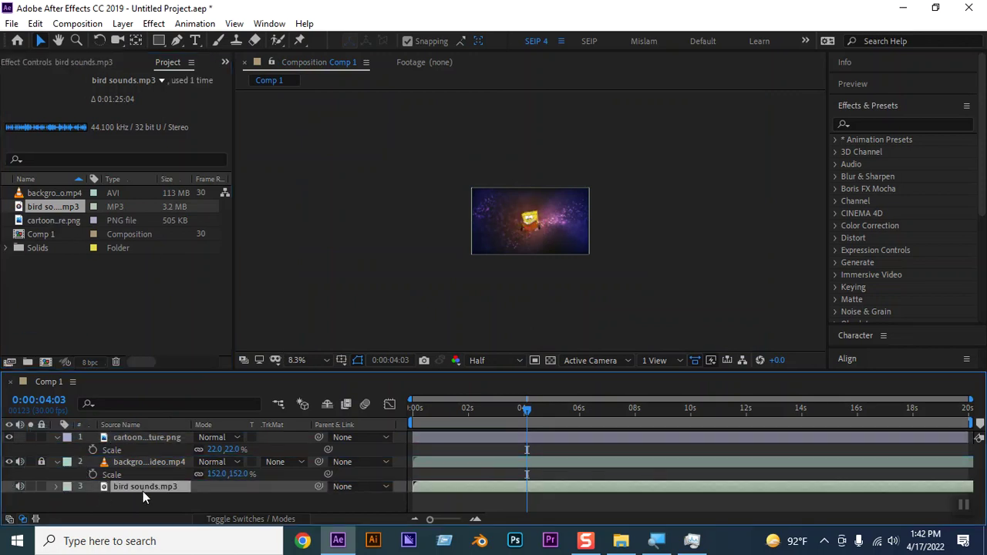
right_click(144, 496)
mouse_move(207, 324)
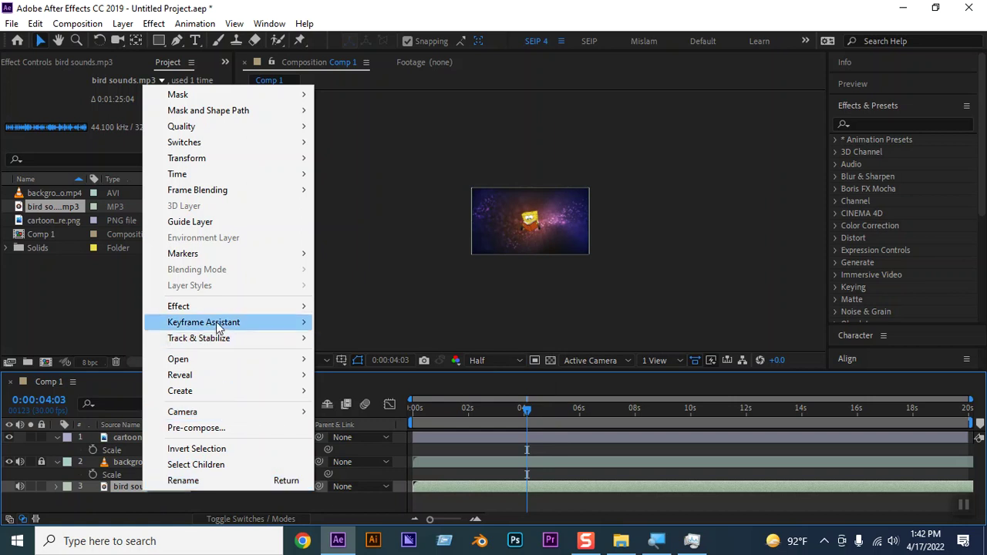
Apply Keyframe Assistant > Convert Audio to Keyframes to the bird sounds layer.
mouse_move(216, 321)
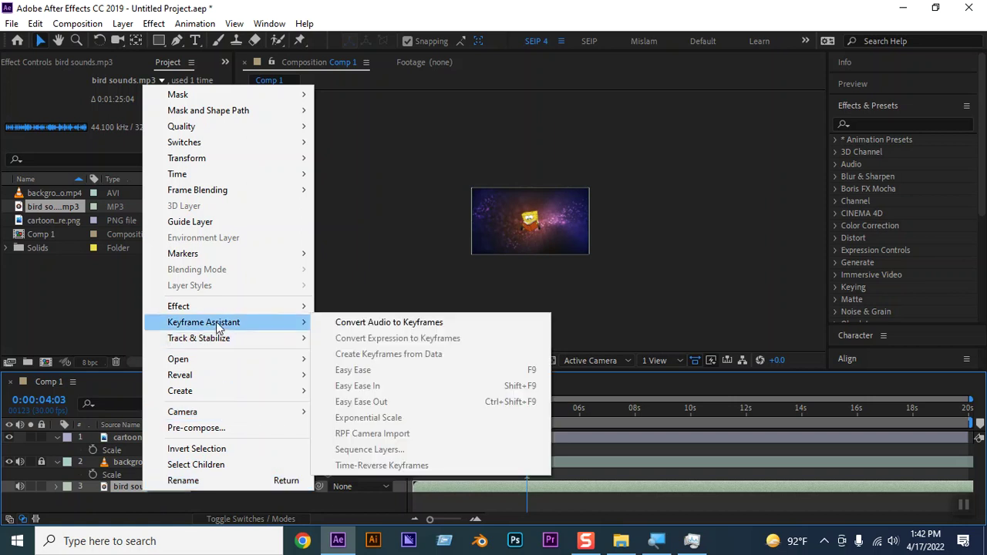
left_click(417, 322)
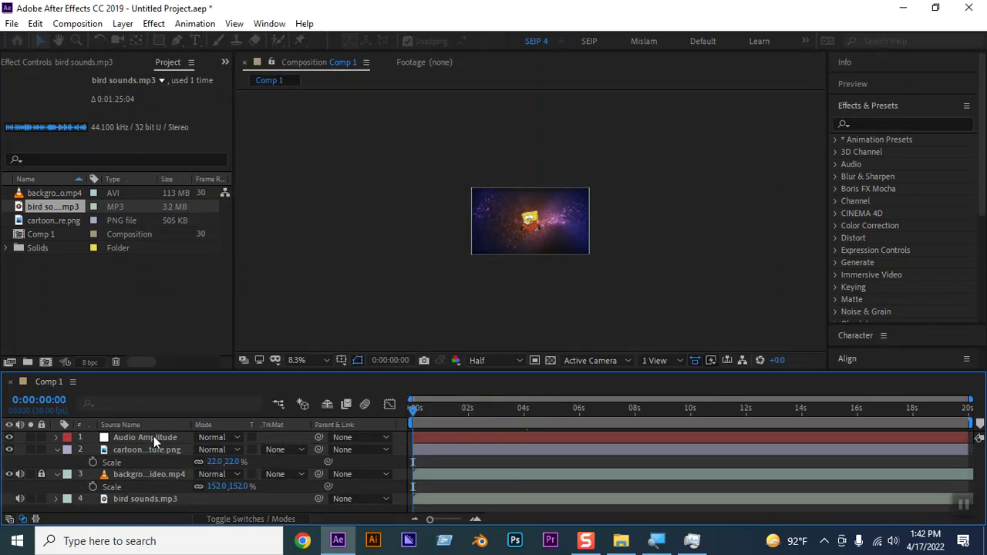
left_click(123, 499)
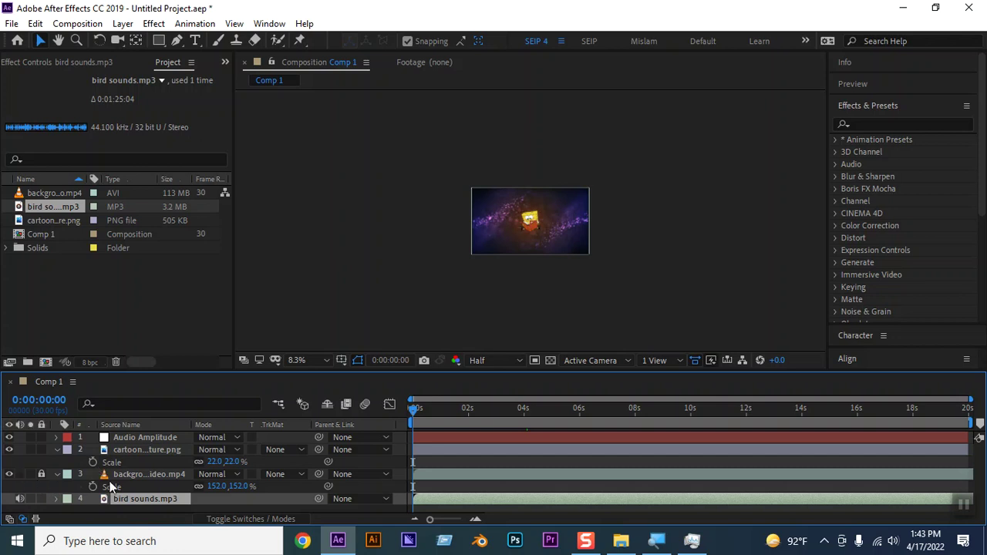
Reveal the Audio Amplitude Both Channels Slider and pick-whip the cartoon's Scale onto it.
left_click(156, 439)
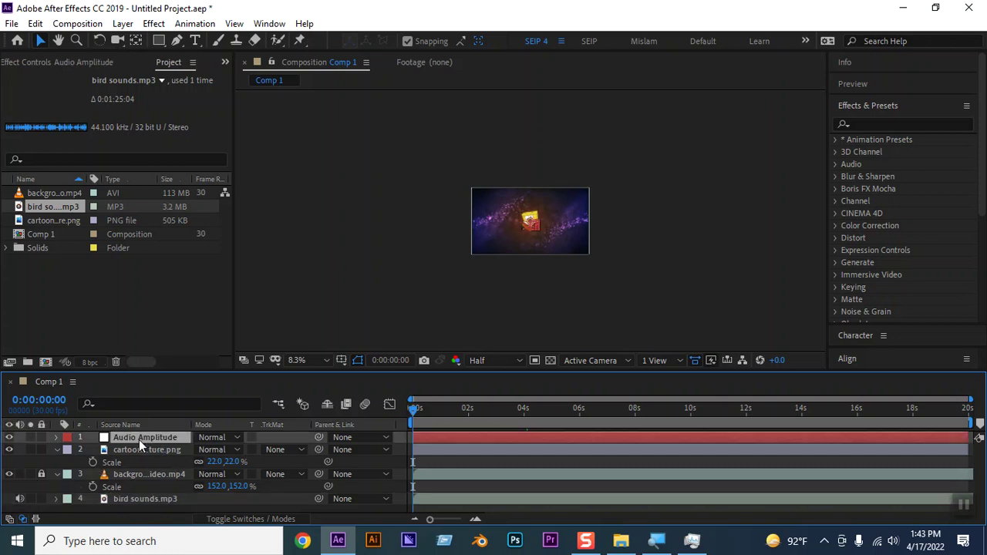
left_click(56, 437)
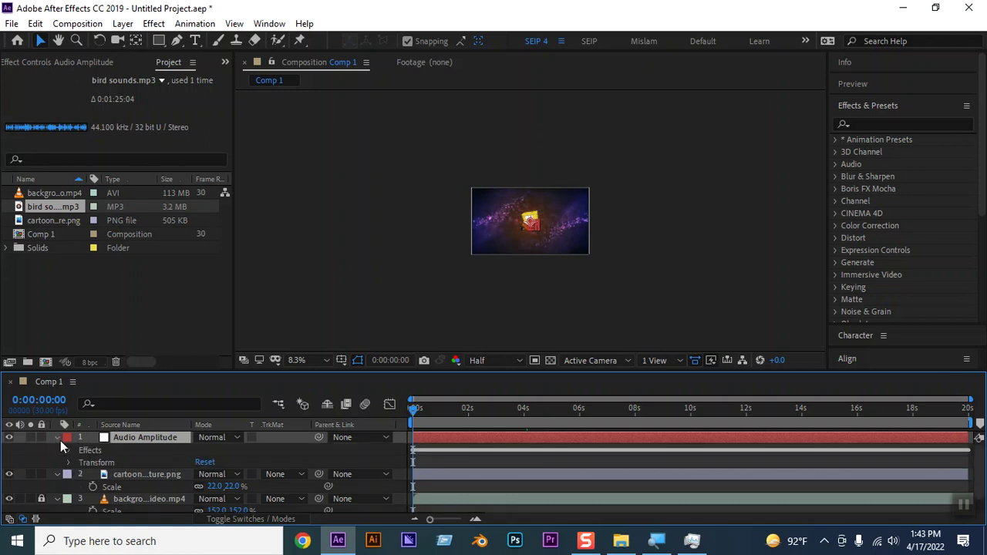
left_click(68, 450)
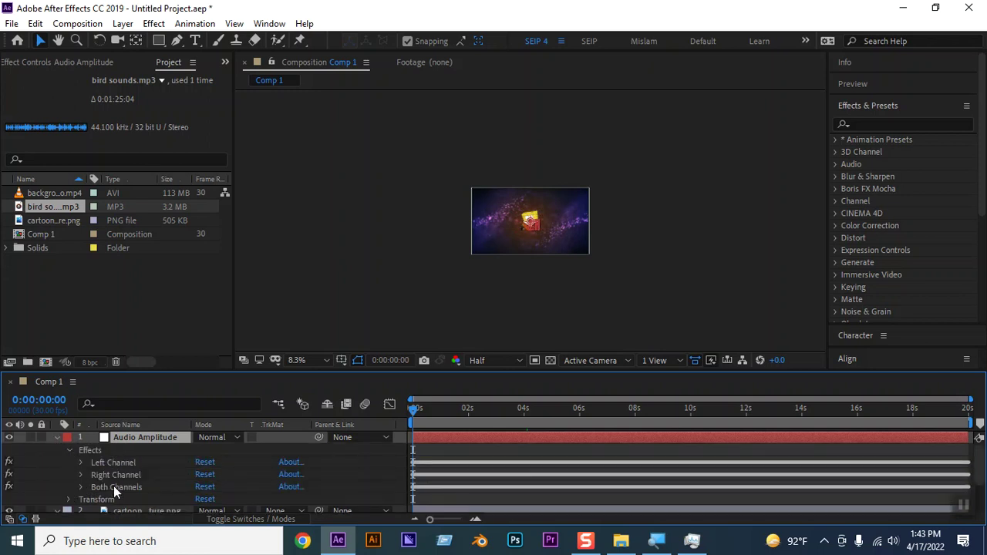
left_click(81, 486)
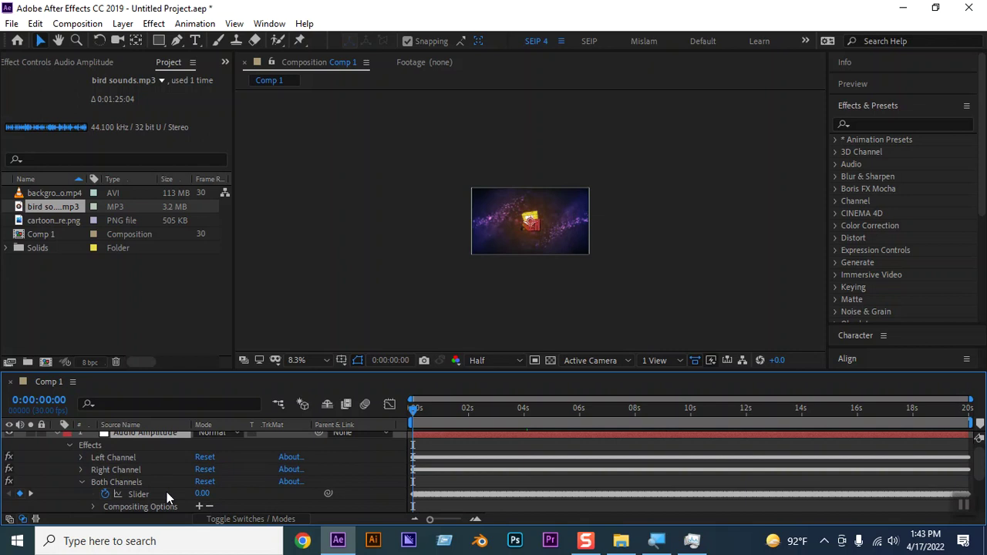
scroll(167, 492, "down", 2)
left_click(149, 456)
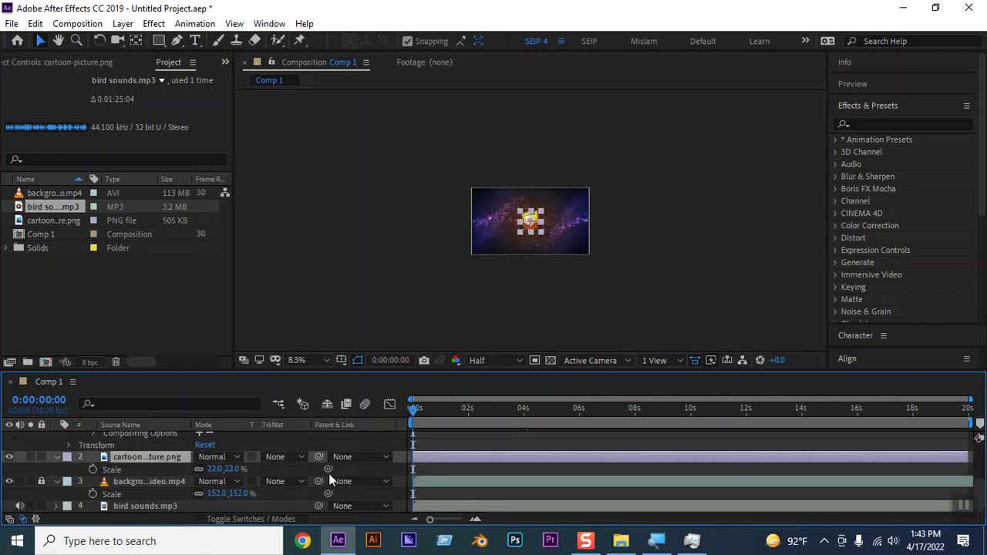
left_click_drag(330, 470, 164, 432)
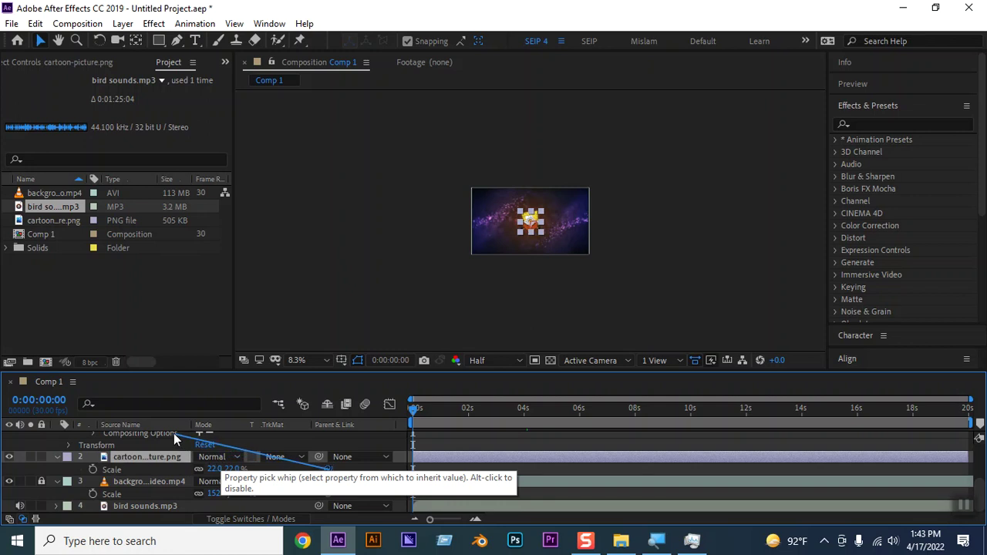
left_click_drag(165, 433, 137, 465)
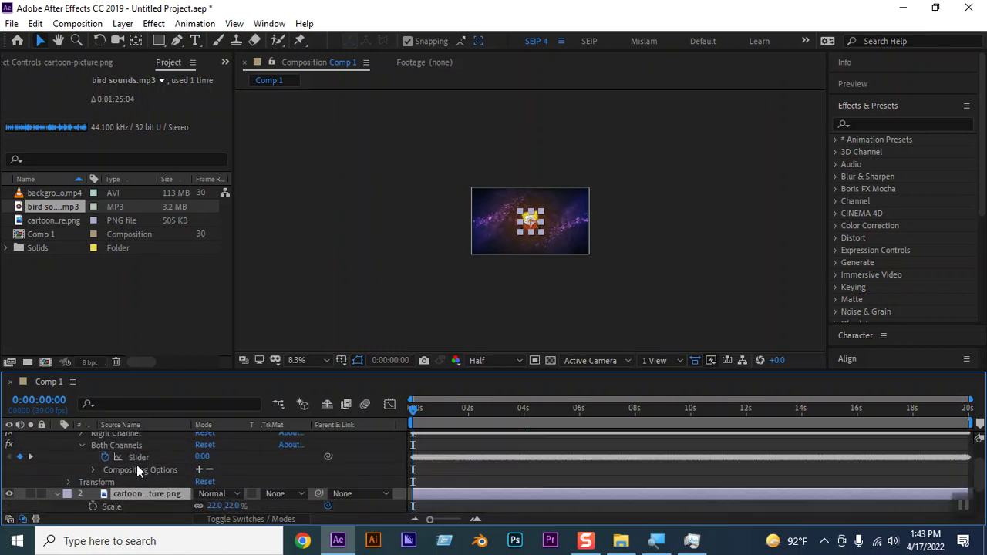
left_click(297, 360)
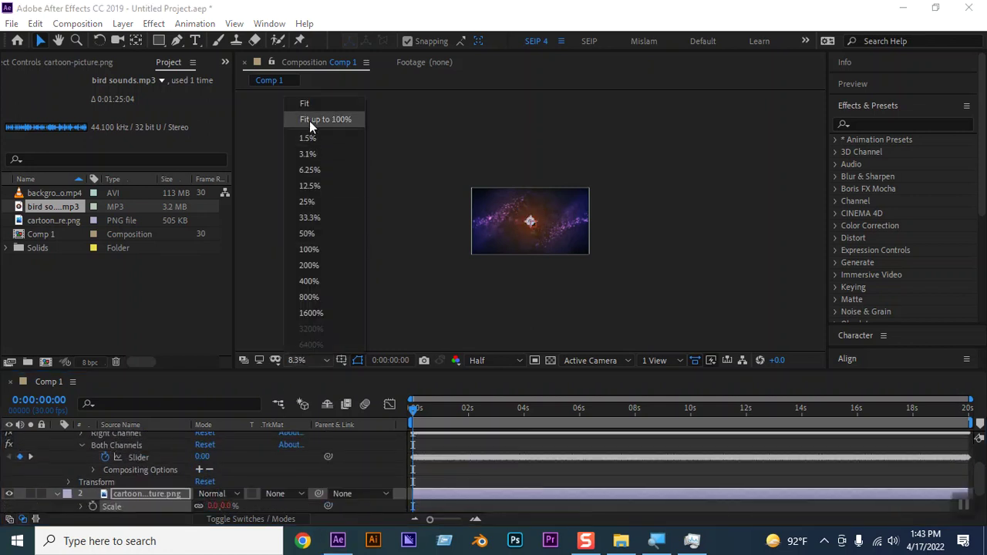
Set magnification to Fit up to 100%, preview, and append *10 to the cartoon's Scale expression.
left_click(309, 121)
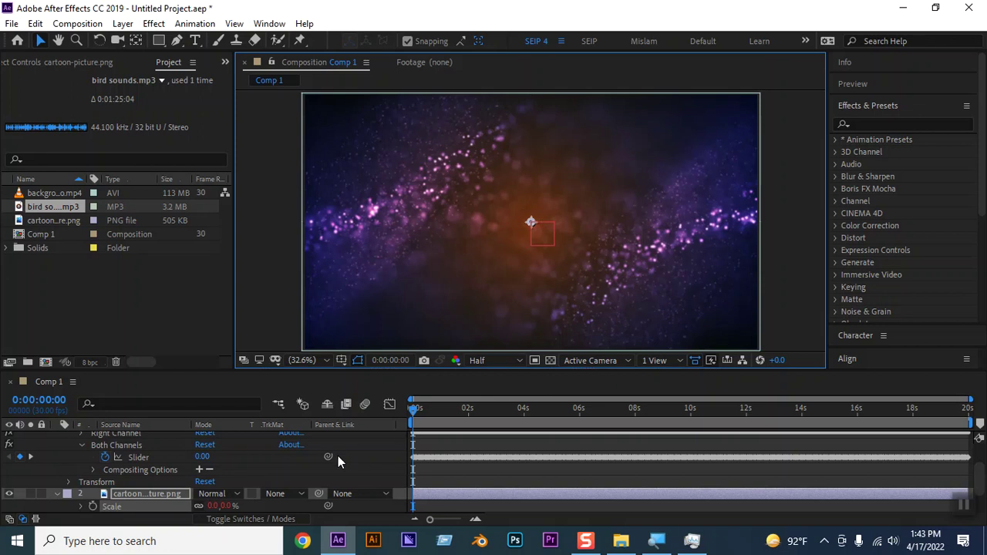
key("space")
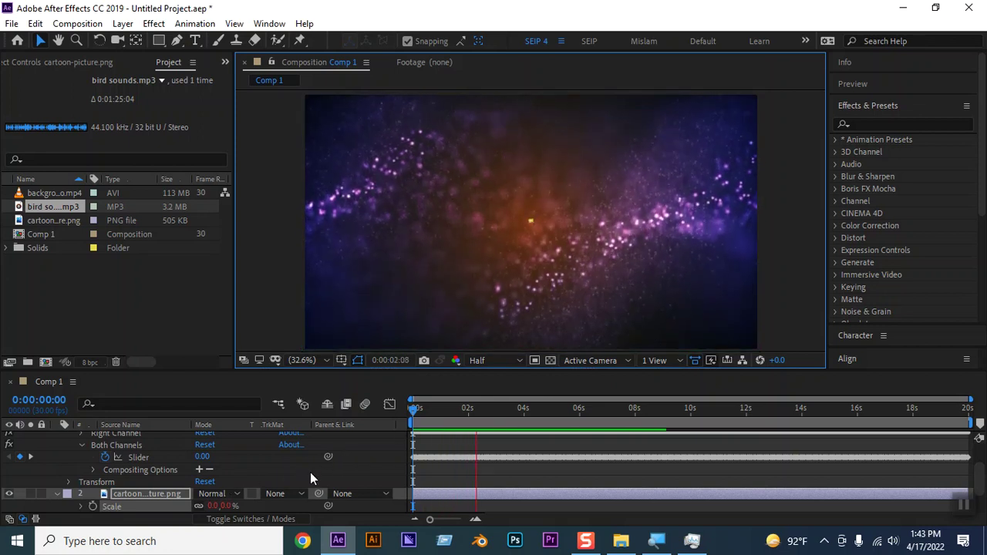
left_click(93, 506, "alt")
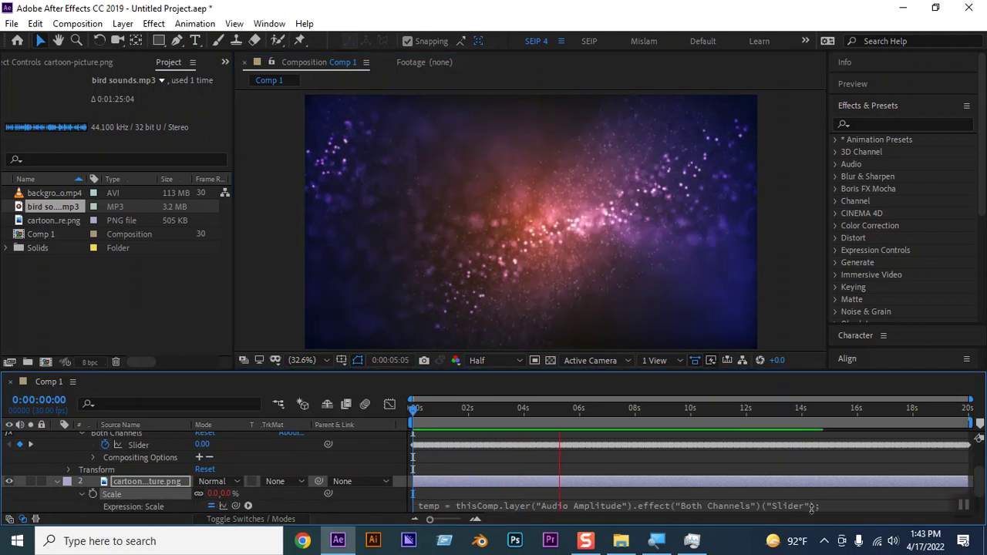
left_click(816, 506)
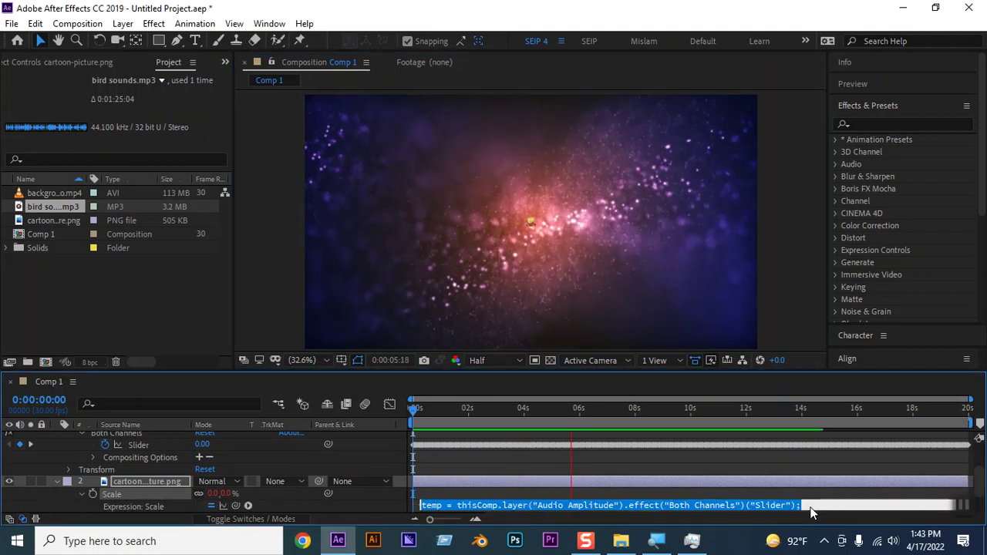
type(";")
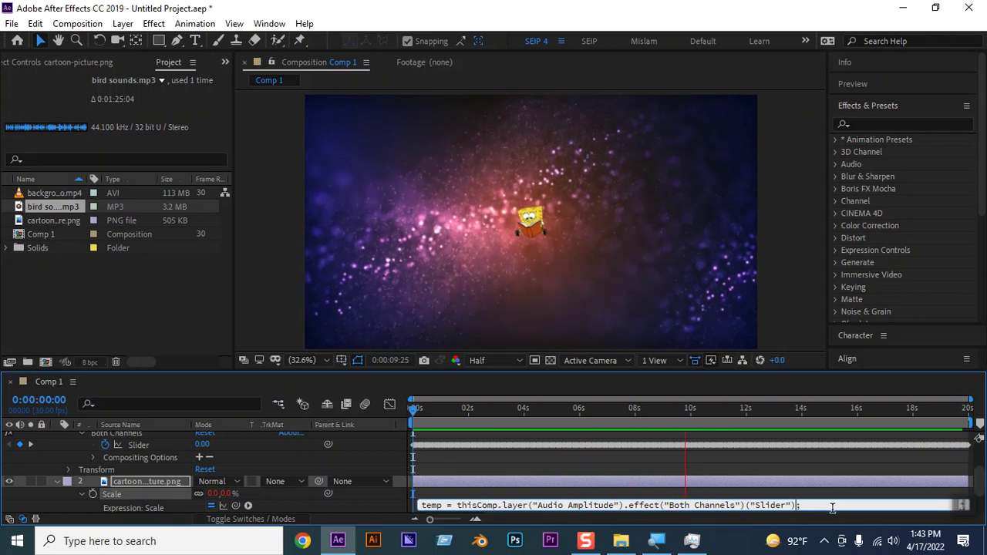
key("Left")
type("*10")
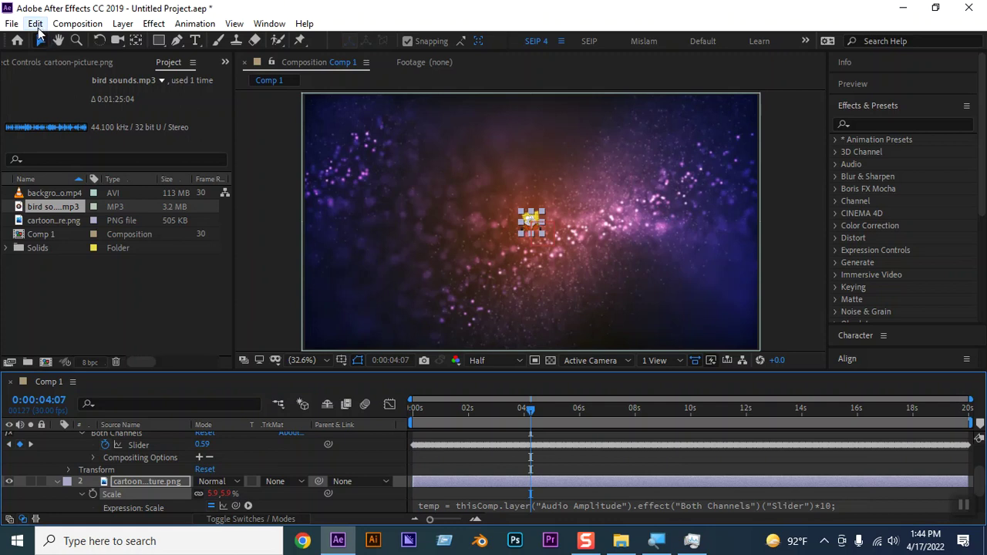
Purge all memory and disk cache, return the playhead to 0:00:00:00, and start a preview.
left_click(38, 28)
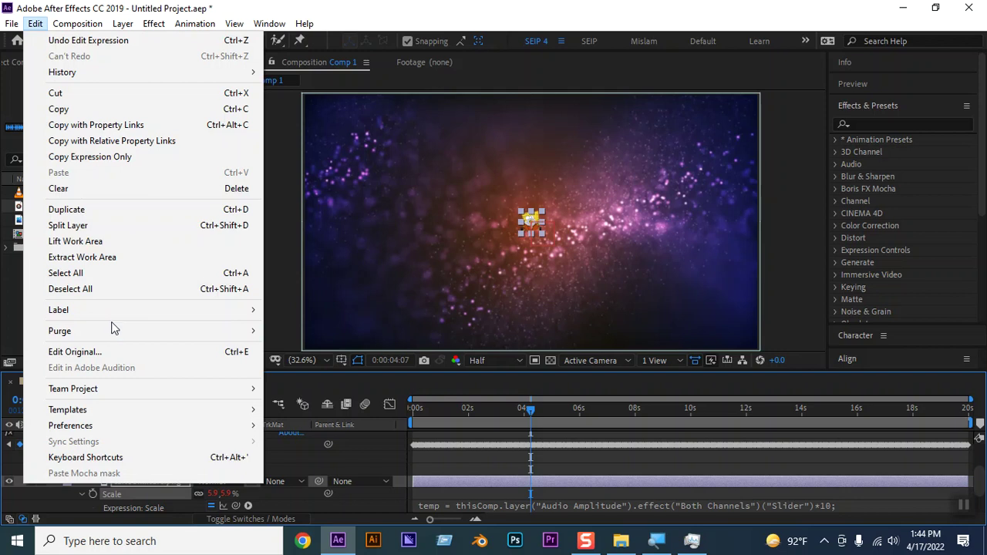
mouse_move(113, 329)
left_click(386, 330)
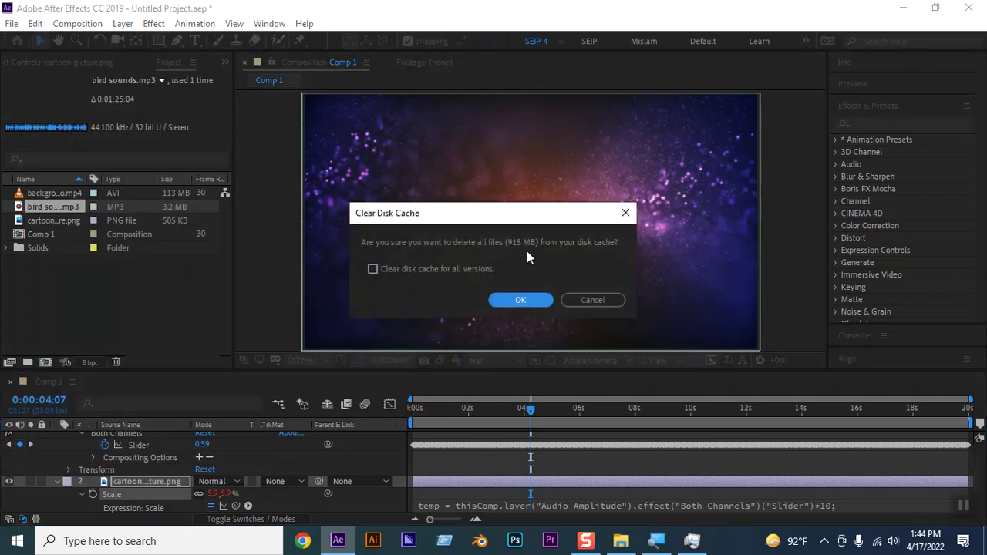
left_click(528, 304)
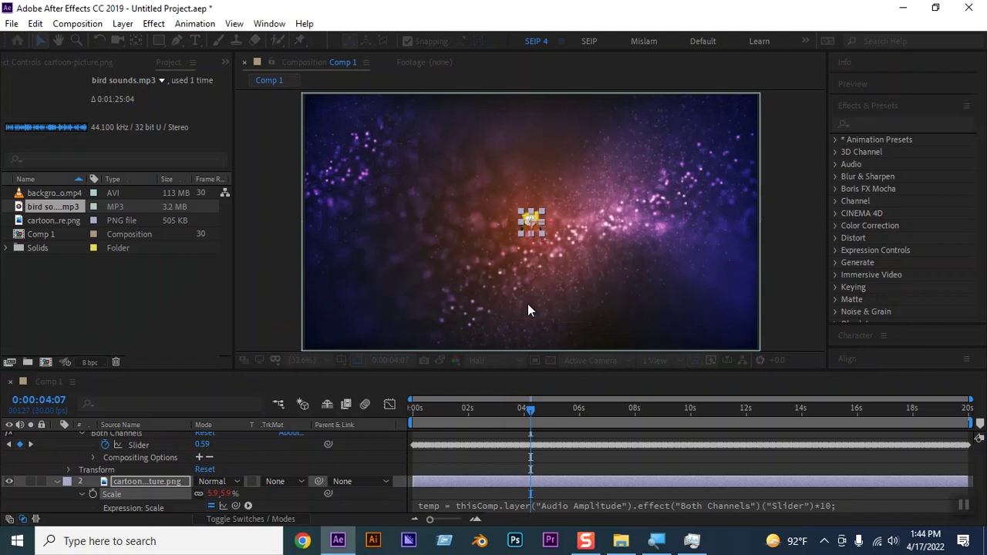
left_click_drag(529, 410, 387, 407)
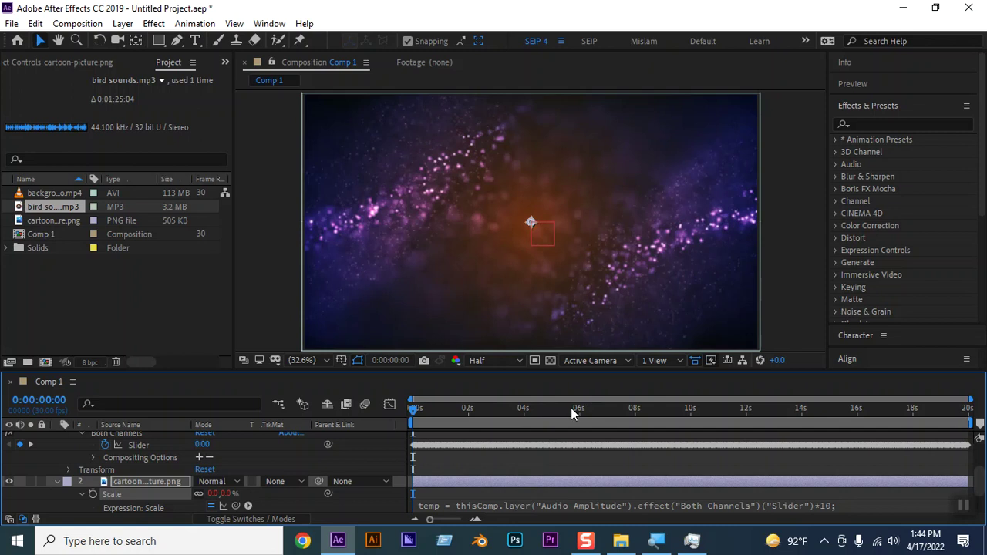
key("space")
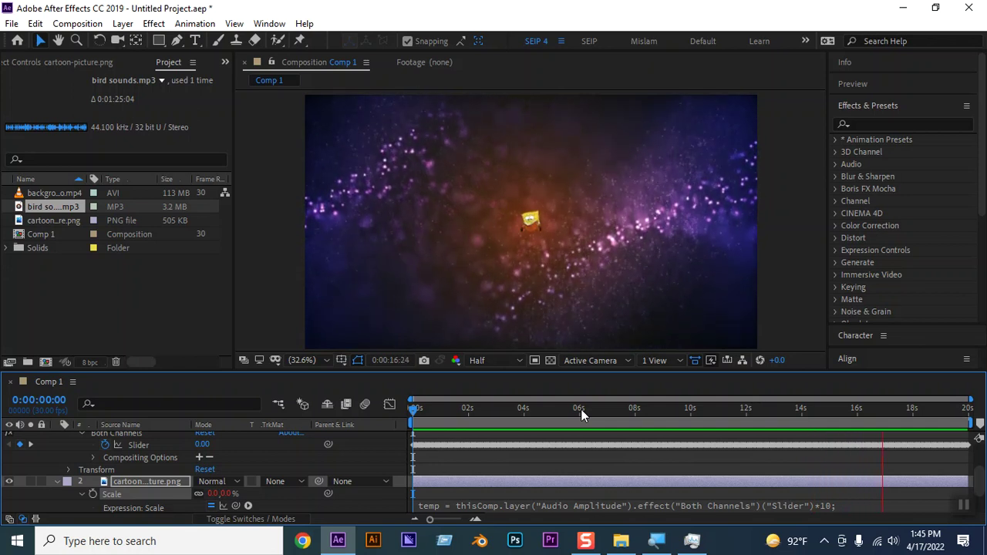
Stop the preview at 0:00:17:11, with the cartoon picture at 3.9% scale.
key("space")
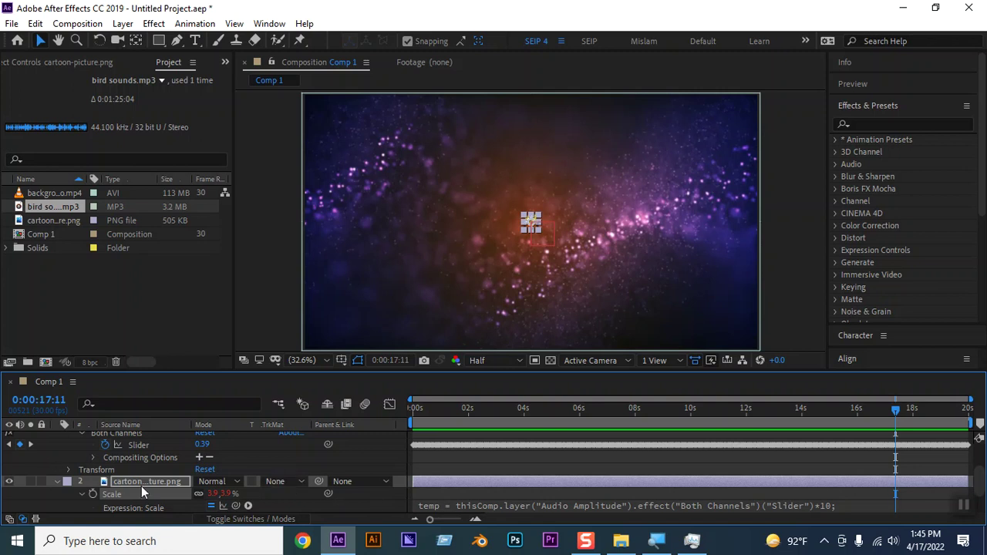
Finish renaming the cartoon picture layer, then delete it from Comp 1.
key("Return")
key("Delete")
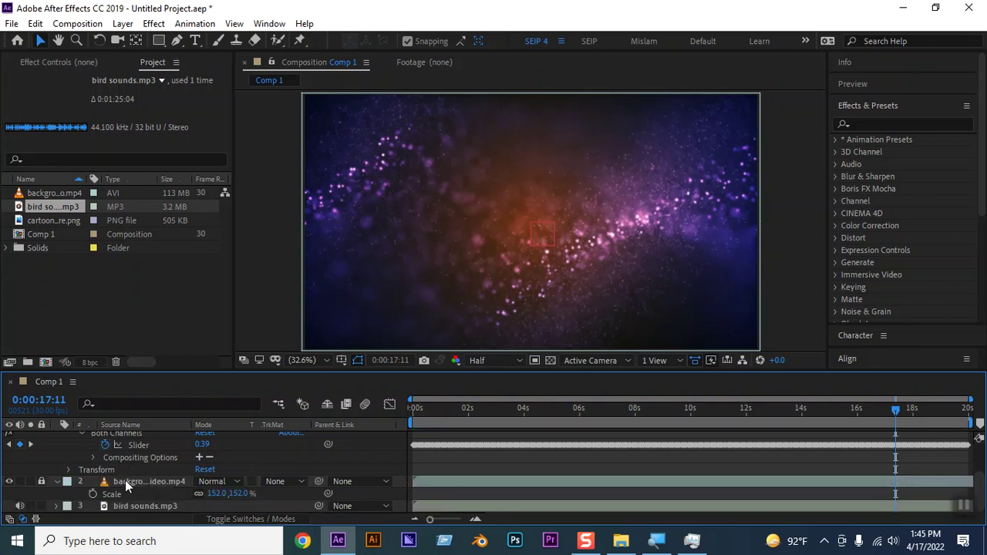
left_click(141, 506)
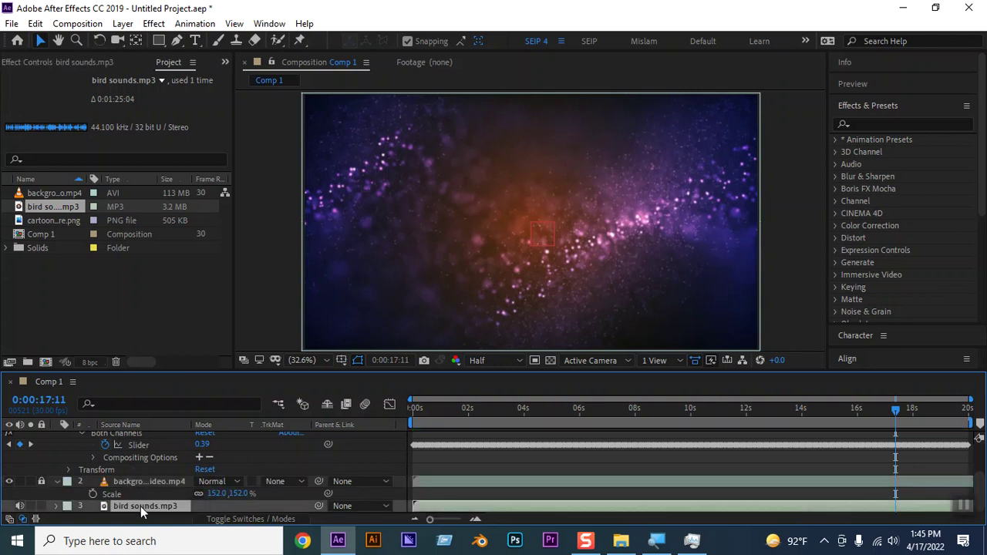
scroll(149, 501, "up", 3)
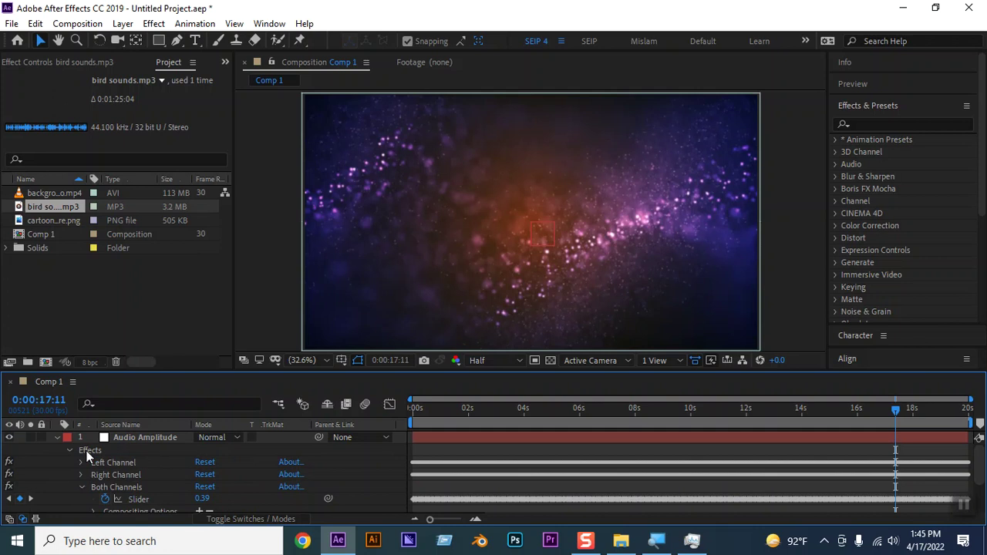
Collapse the Audio Amplitude layer's effect properties and lock the bird sounds.mp3 layer.
left_click(55, 438)
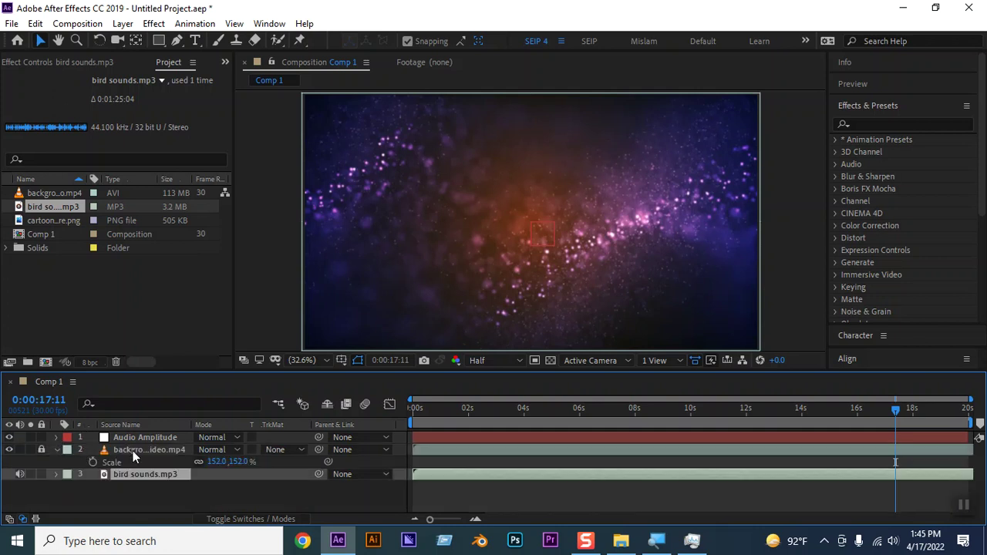
left_click(56, 437)
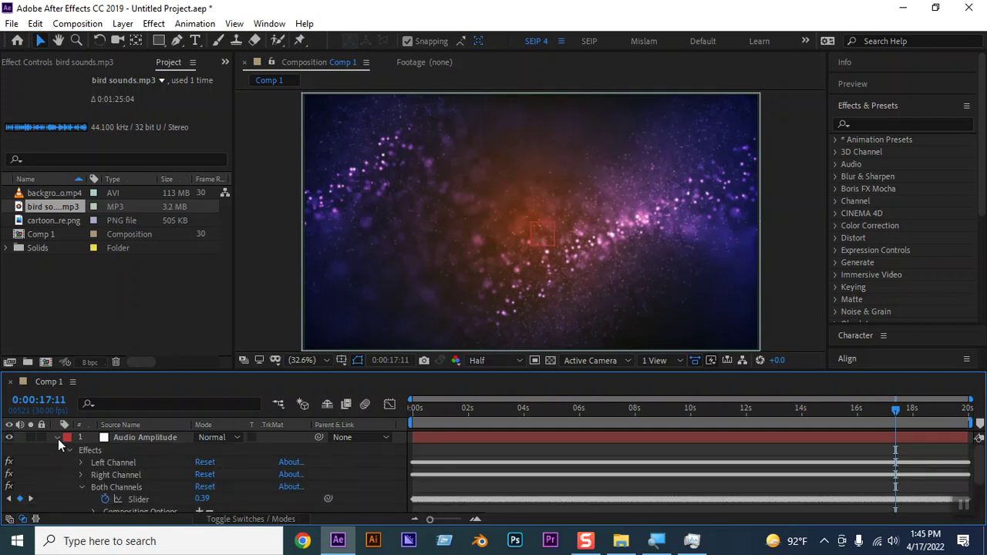
left_click(57, 438)
left_click(57, 477)
left_click(56, 474)
left_click(56, 449)
key("ctrl+l")
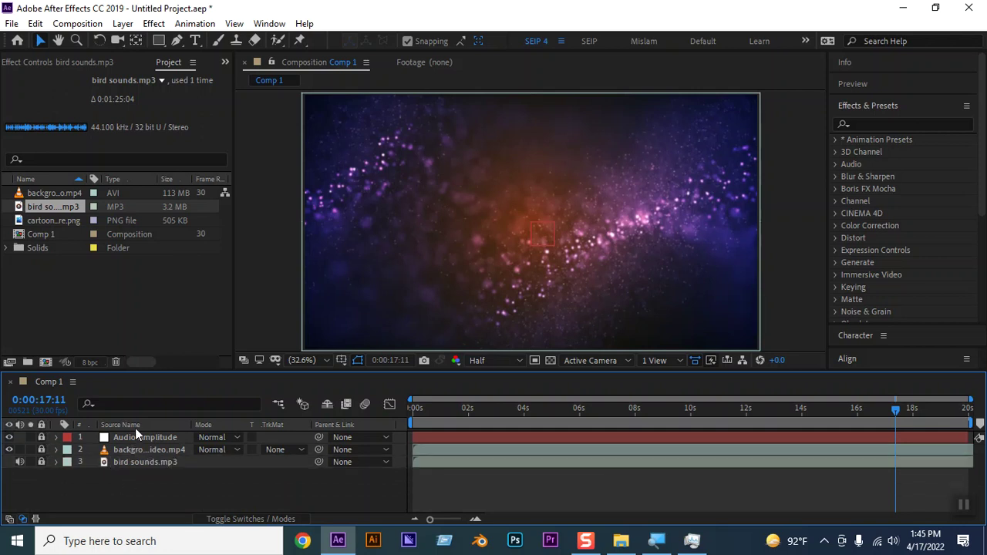
key("ctrl+y")
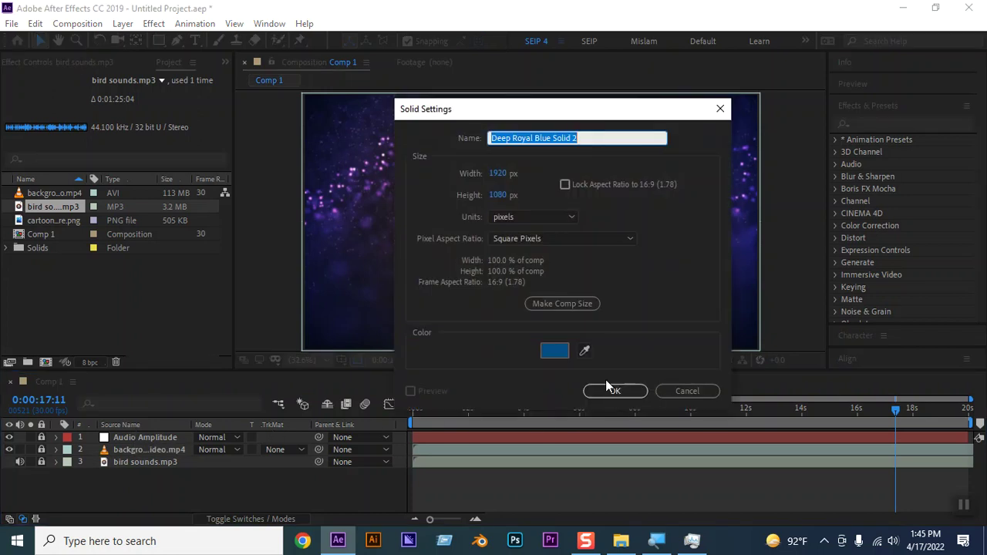
Create the Deep Royal Blue solid named 'solid' and hide the Audio Amplitude layer.
type("solid")
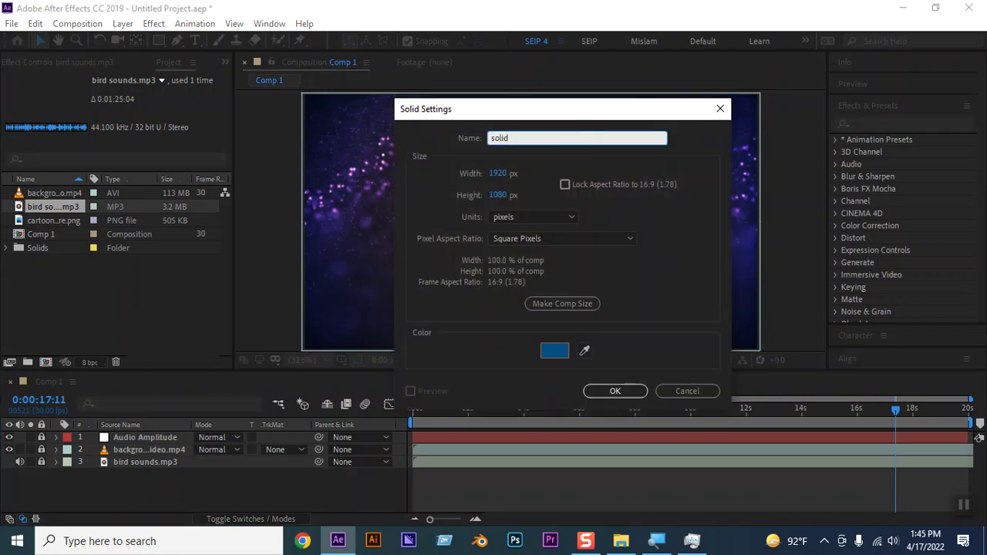
left_click(616, 392)
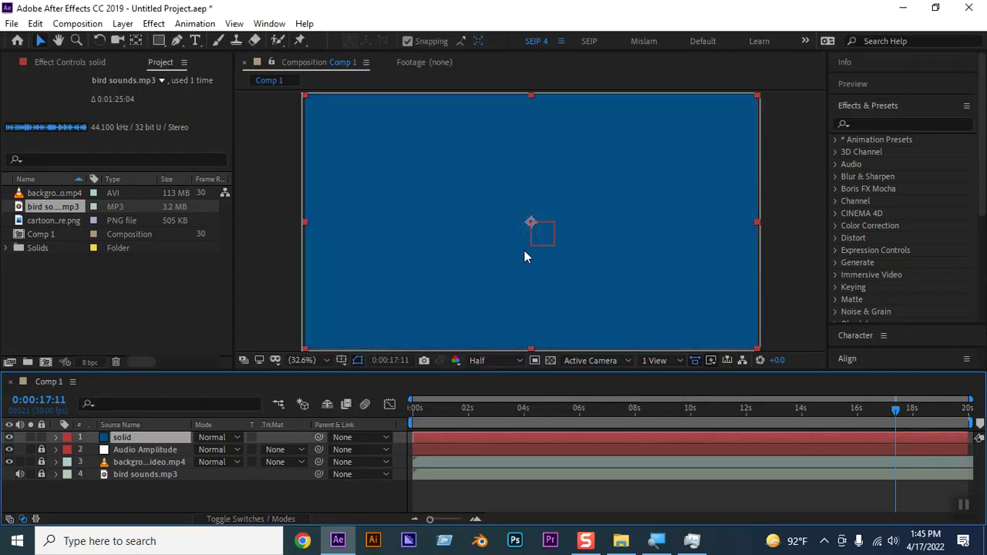
left_click(10, 451)
left_click(893, 123)
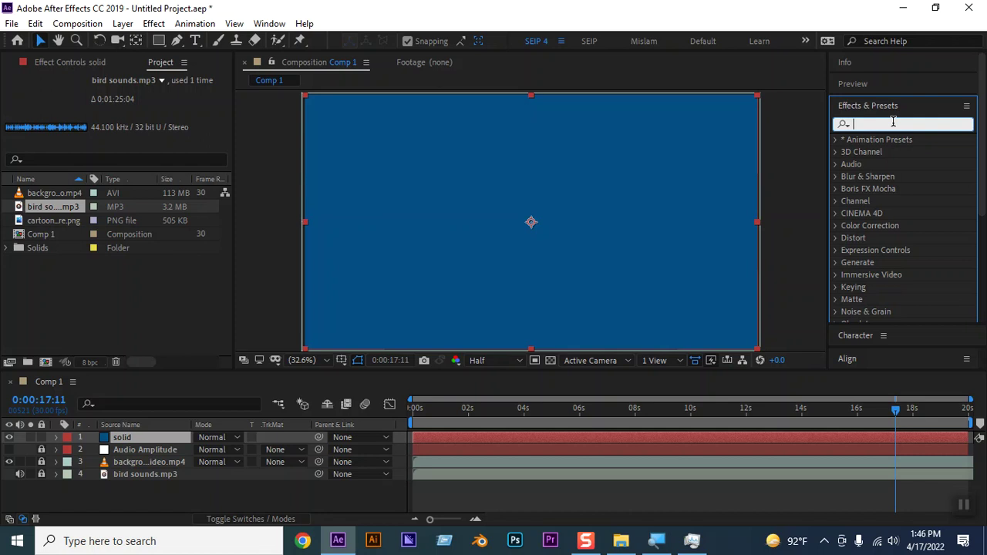
Search 'audio' in Effects & Presets and apply Generate > Audio Spectrum to the solid.
type("audio")
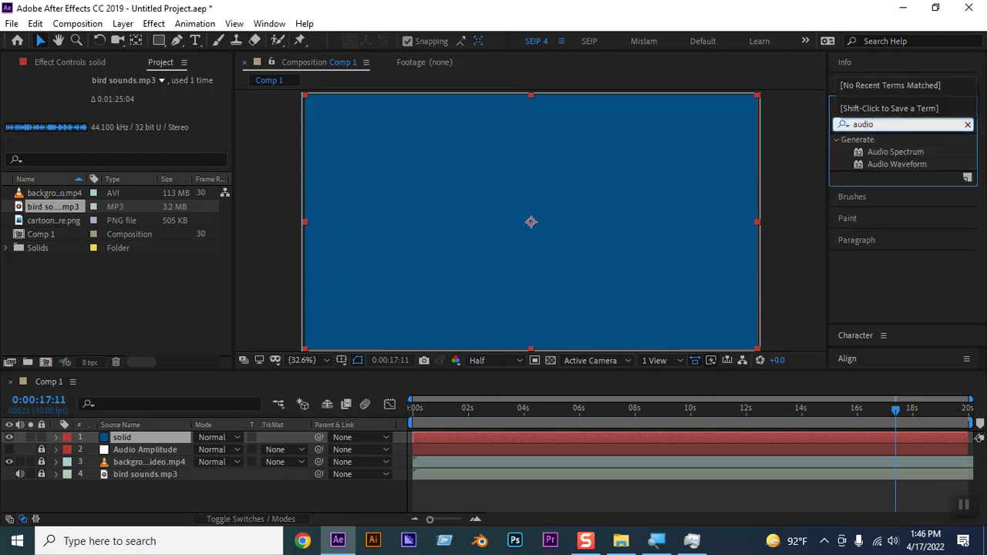
double_click(893, 165)
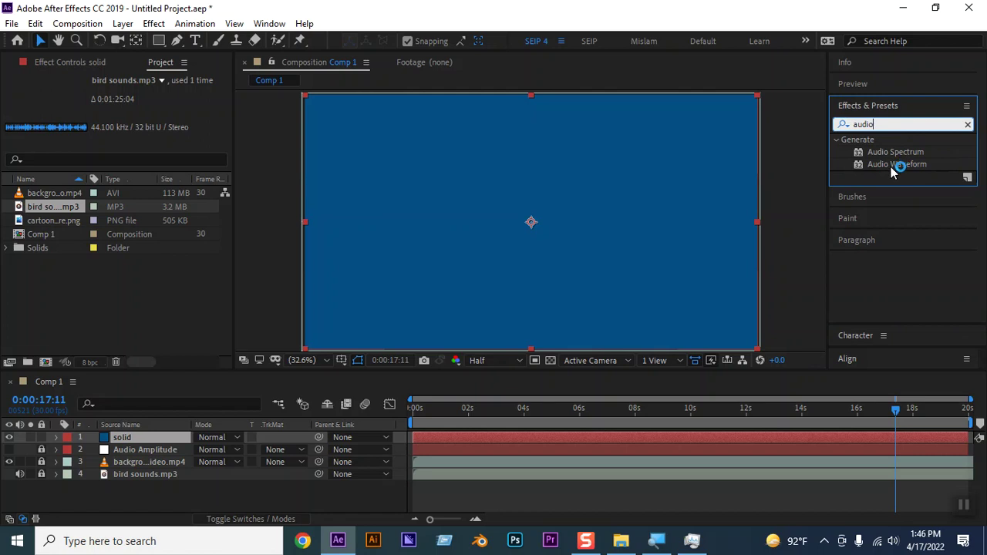
left_click_drag(910, 153, 187, 373)
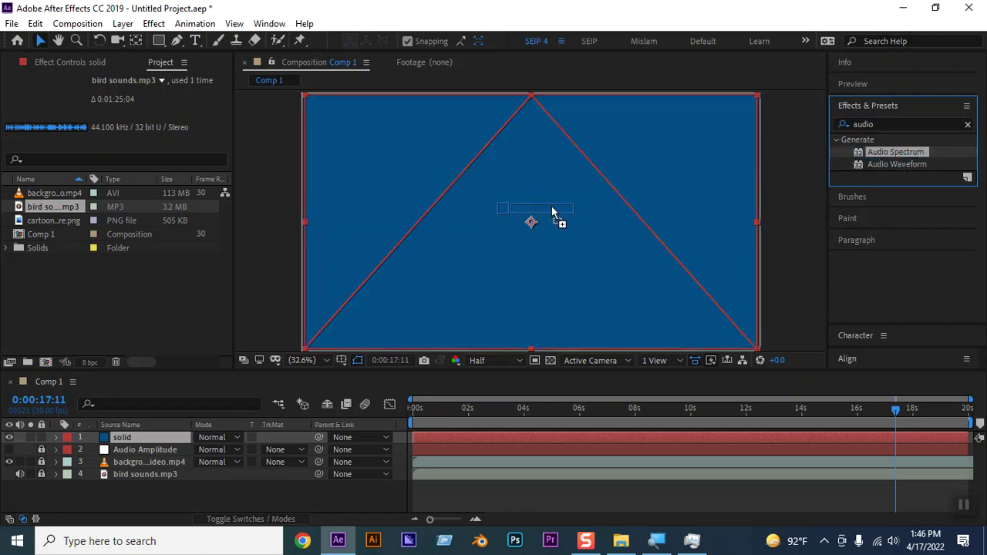
left_click_drag(188, 373, 174, 434)
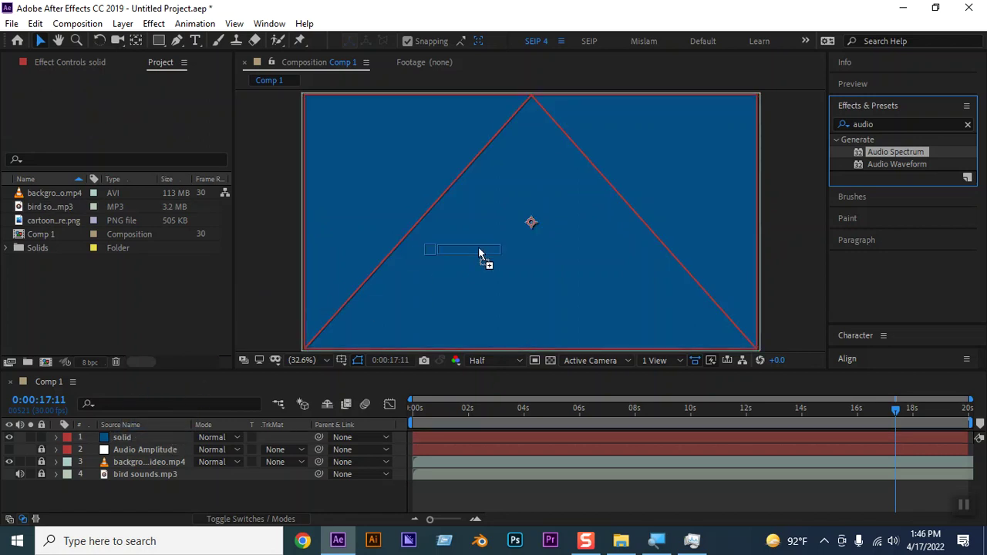
left_click_drag(479, 253, 479, 253)
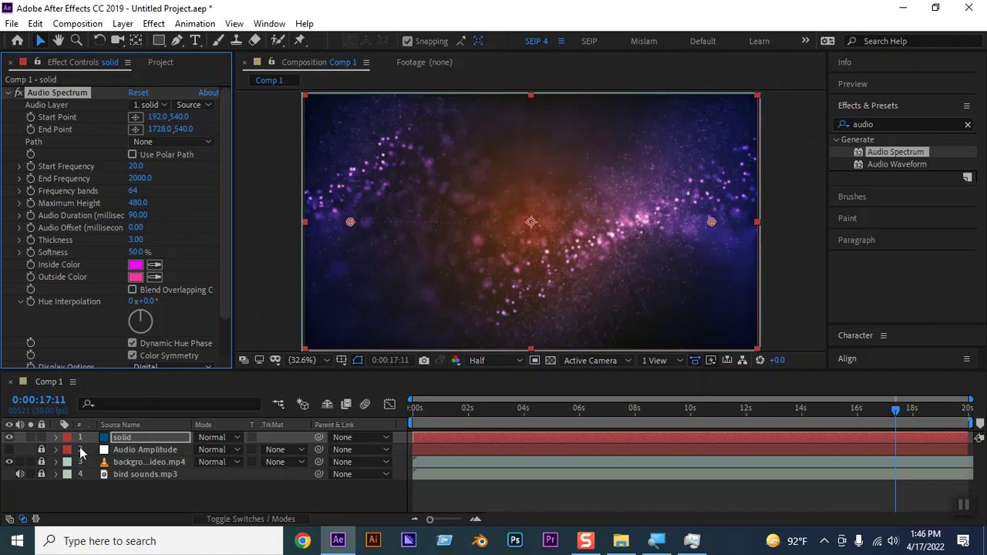
Hide background video.mp4 and show the timeline's layer switch columns.
left_click(9, 462)
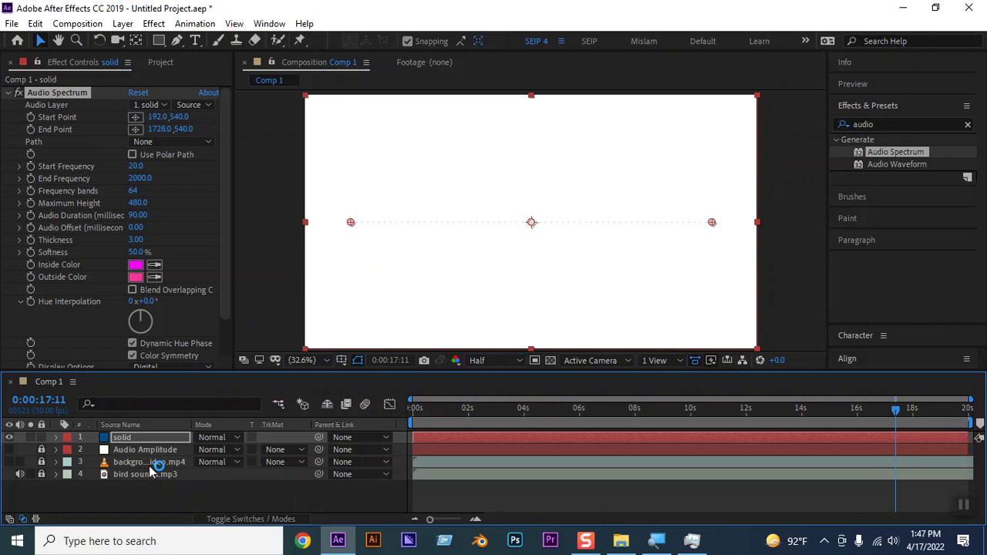
left_click(255, 519)
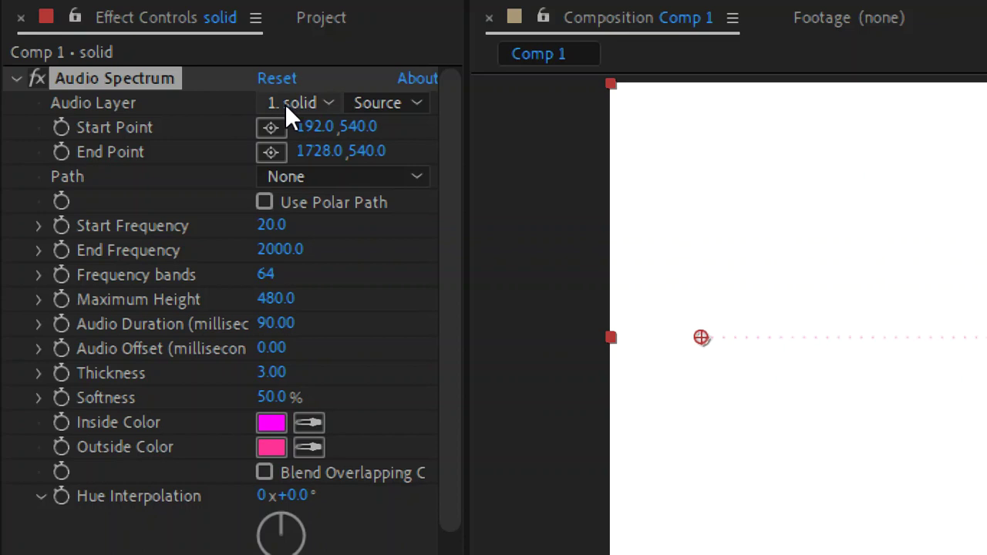
Set the Audio Spectrum's Audio Layer to 4. bird sounds.mp3.
left_click(287, 108)
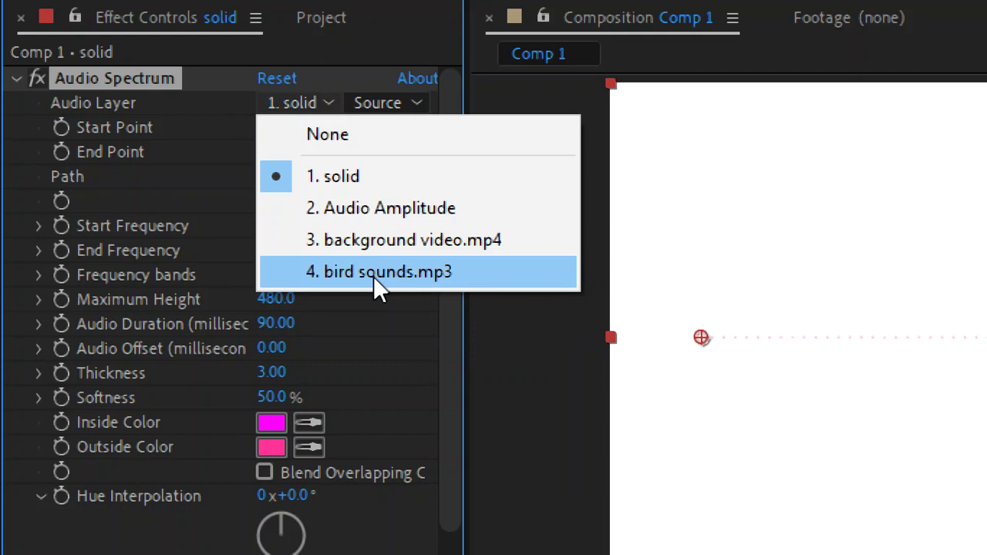
left_click(374, 276)
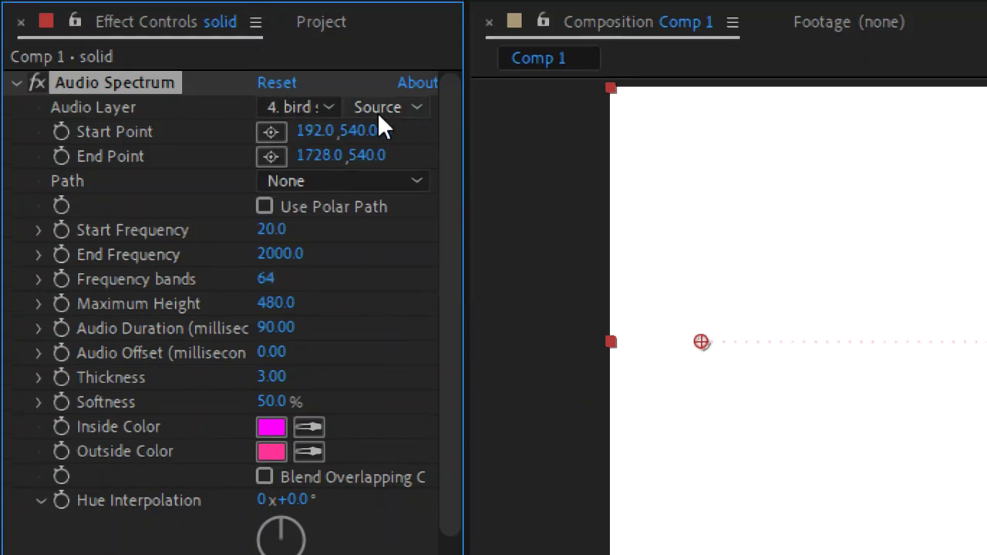
left_click(404, 102)
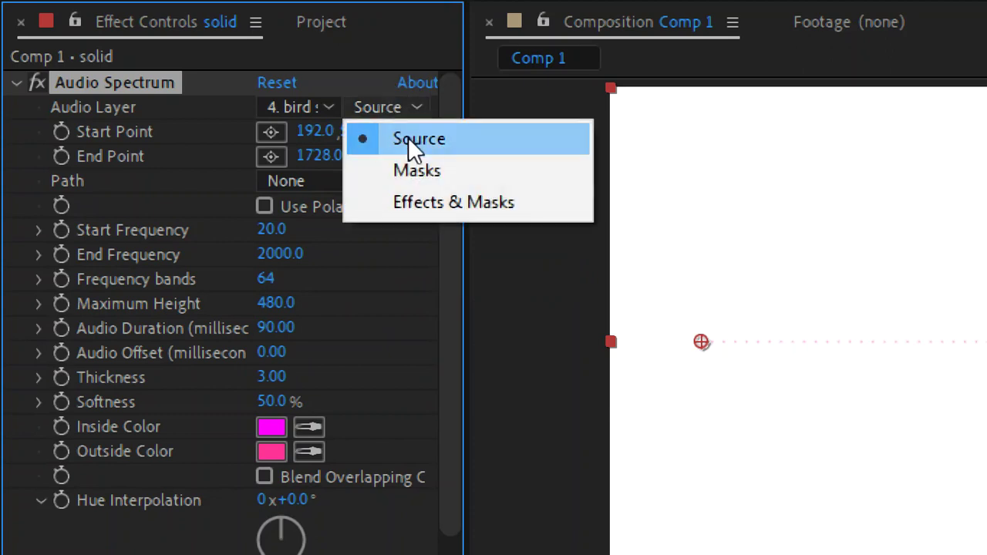
left_click(368, 80)
left_click(318, 109)
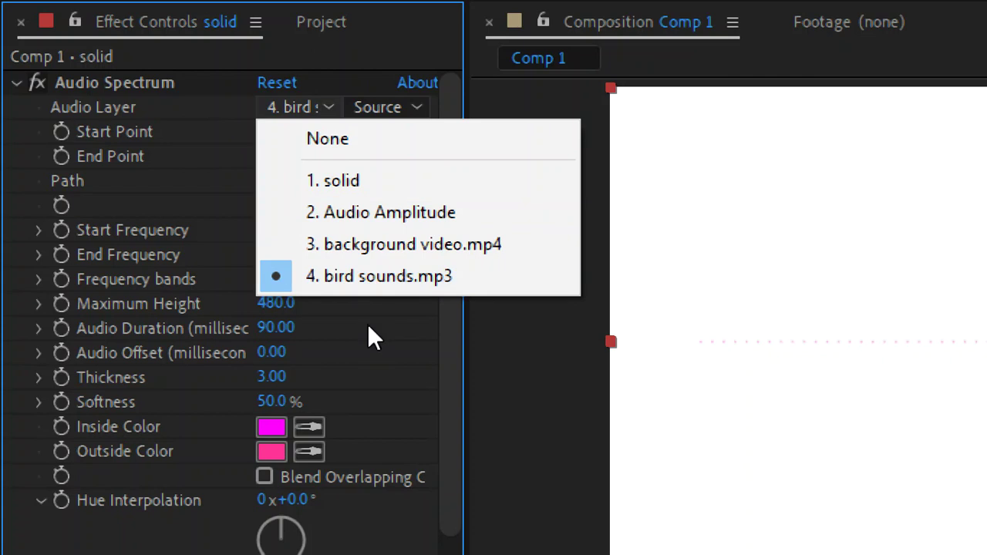
left_click(370, 275)
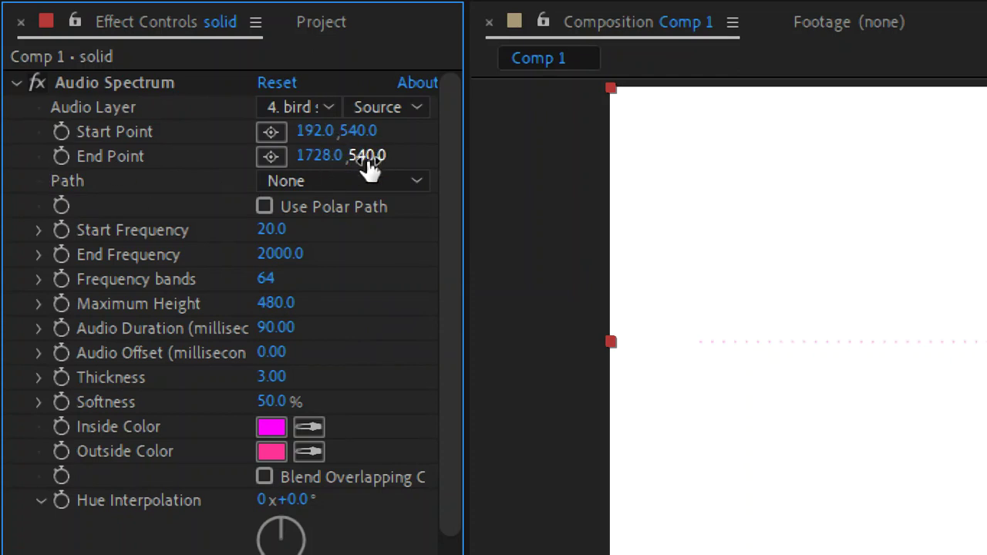
Leave the spectrum Path at None and tick Use Polar Path.
left_click(360, 182)
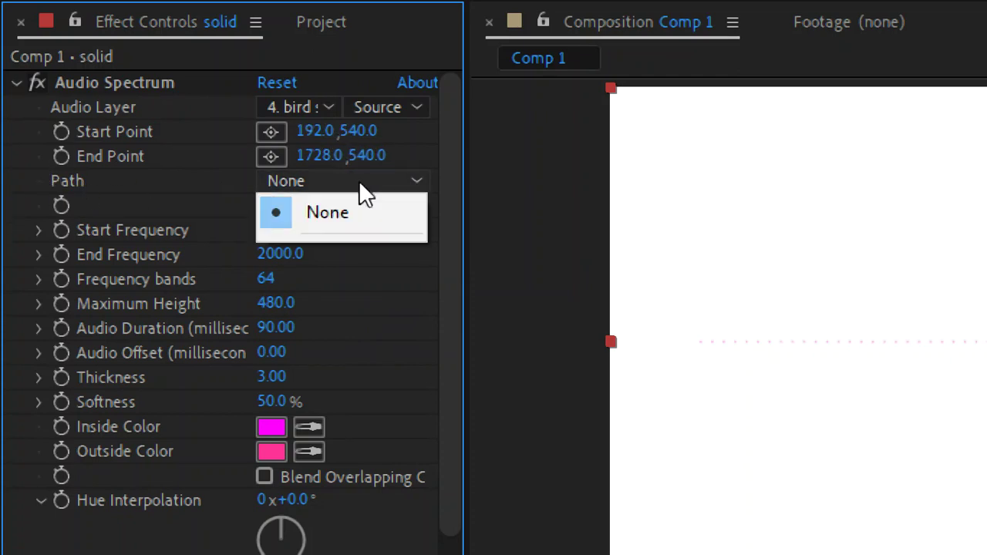
left_click(54, 174)
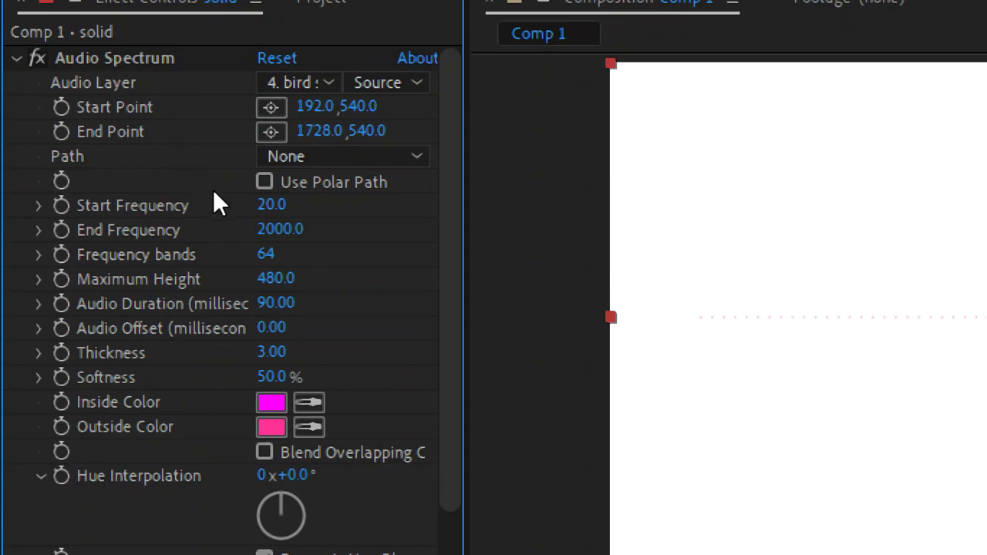
left_click(265, 182)
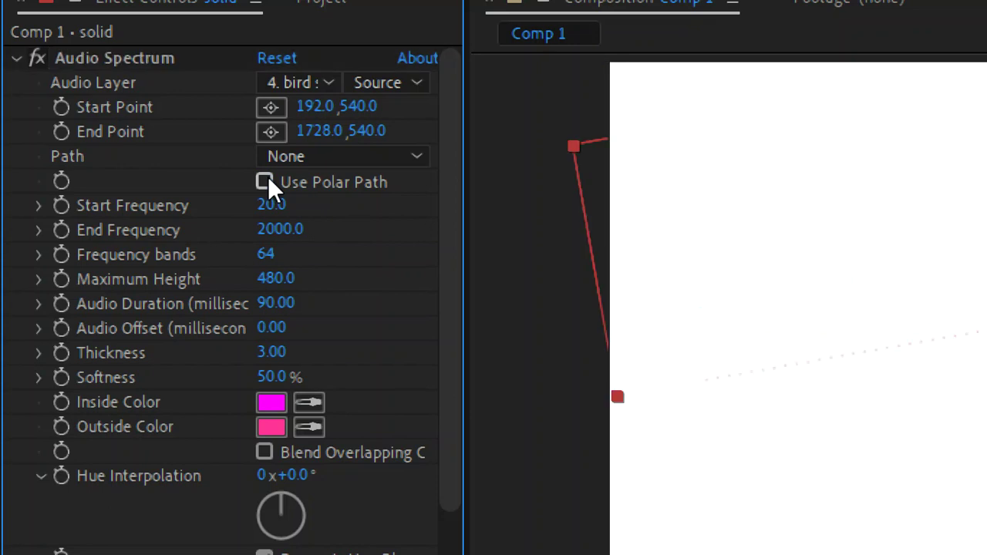
left_click(264, 182)
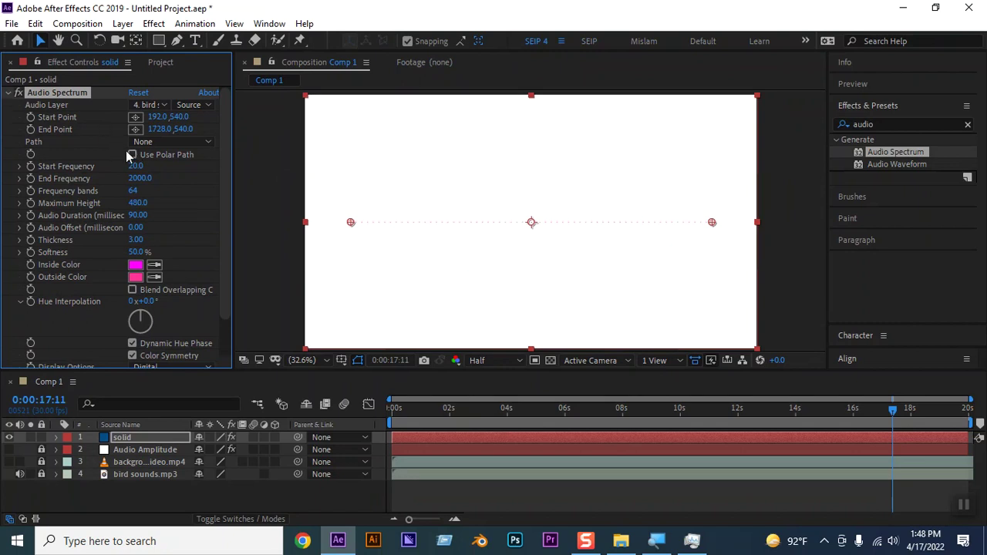
left_click(132, 155)
Untick Use Polar Path and set End Frequency to 22050.
left_click(131, 155)
left_click(132, 178)
type("3600")
key("Return")
left_click_drag(143, 178, 165, 179)
Set Thickness to 9.20, Frequency bands to 60 for a dotted line, and adjust Maximum Height.
mouse_move(133, 242)
left_mouse_down()
mouse_move(172, 234)
mouse_move(75, 252)
left_mouse_up()
left_click_drag(133, 190, 93, 190)
left_click_drag(104, 190, 240, 190)
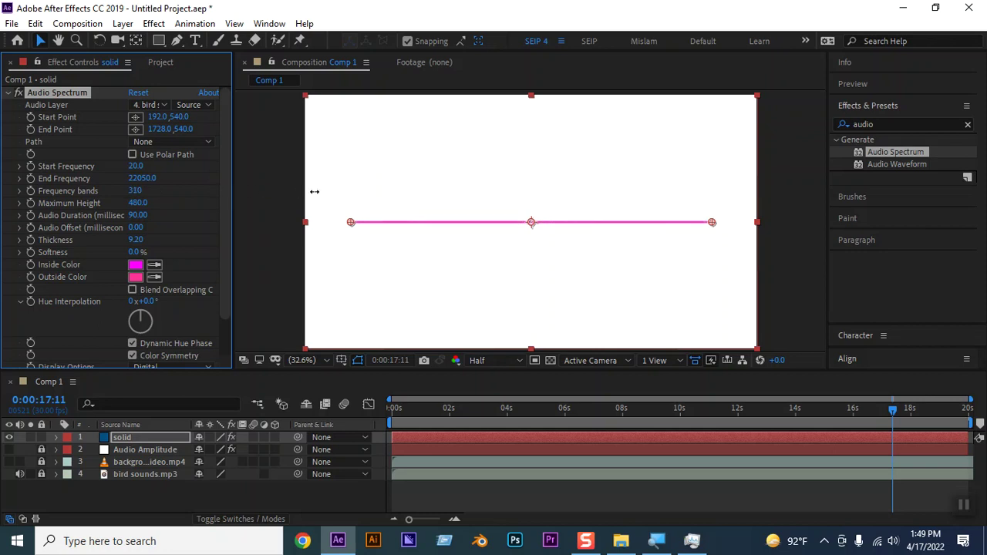
mouse_move(334, 190)
left_mouse_down()
mouse_move(104, 191)
mouse_move(124, 191)
left_mouse_up()
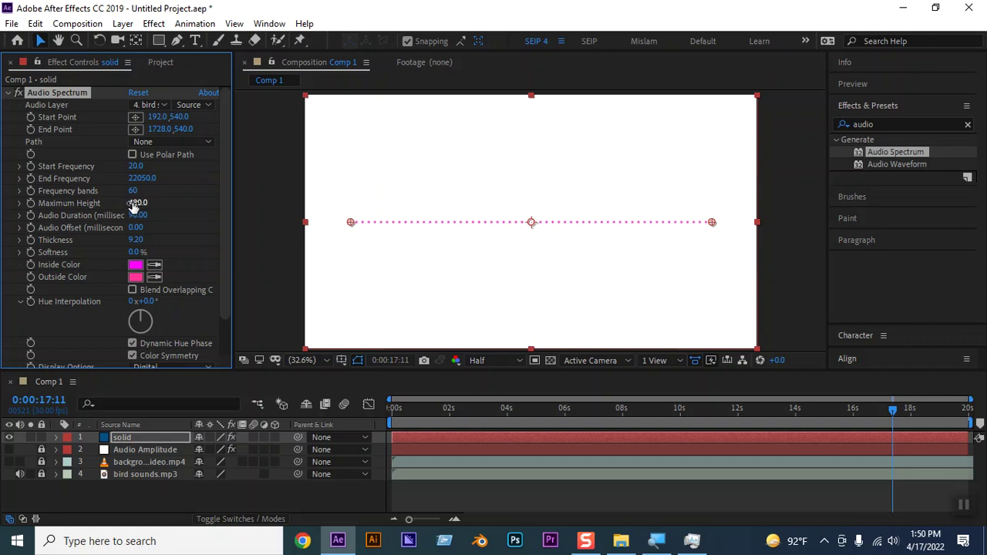
left_click_drag(134, 204, 134, 204)
Scrub Maximum Height to 22530 with Start Frequency 20 and End Frequency 22050, then preview.
left_click_drag(131, 203, 213, 202)
mouse_move(546, 196)
left_mouse_down()
mouse_move(147, 208)
mouse_move(183, 204)
left_mouse_up()
left_click_drag(142, 178, 2, 189)
left_click(136, 166)
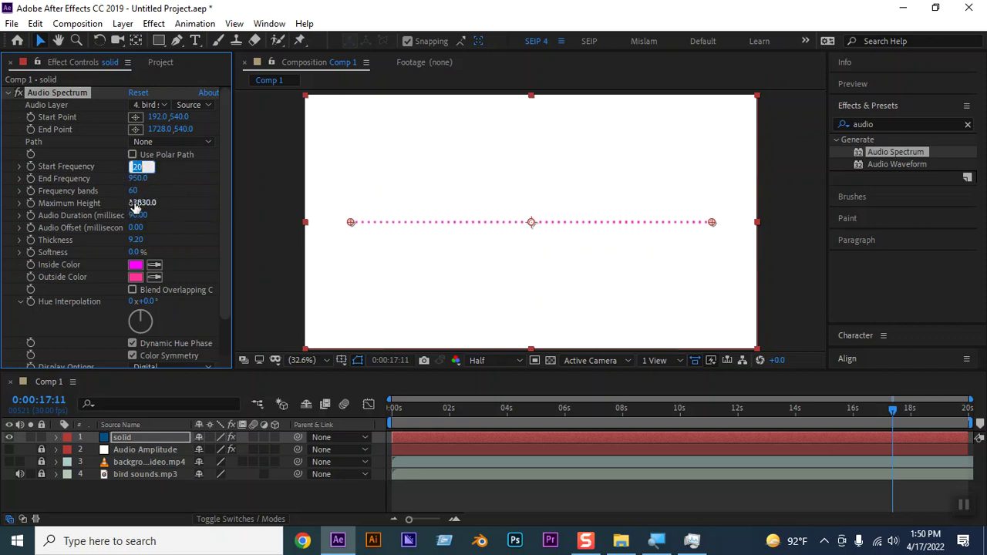
left_click_drag(131, 203, 226, 202)
left_click_drag(149, 176, 364, 183)
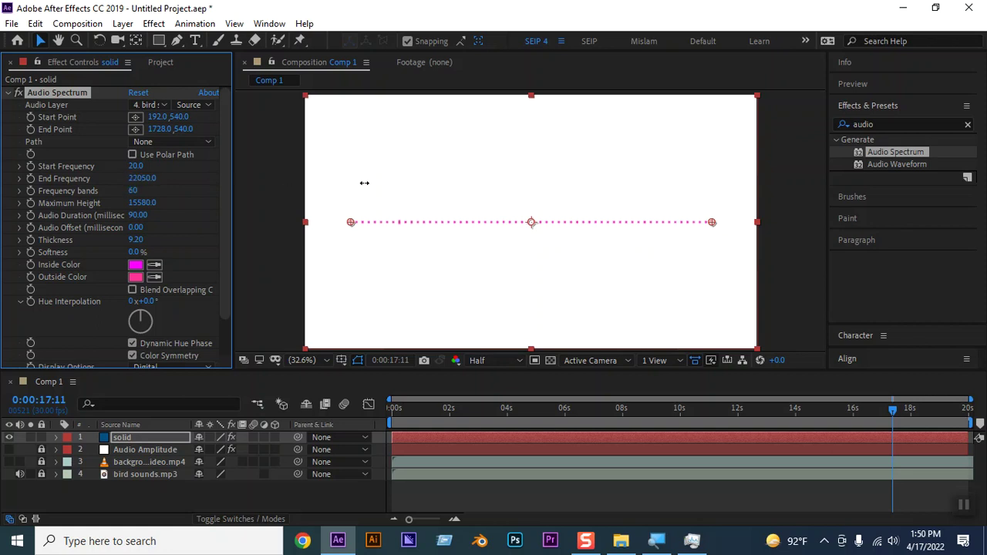
left_click_drag(141, 203, 404, 213)
left_click_drag(142, 203, 364, 206)
key("space")
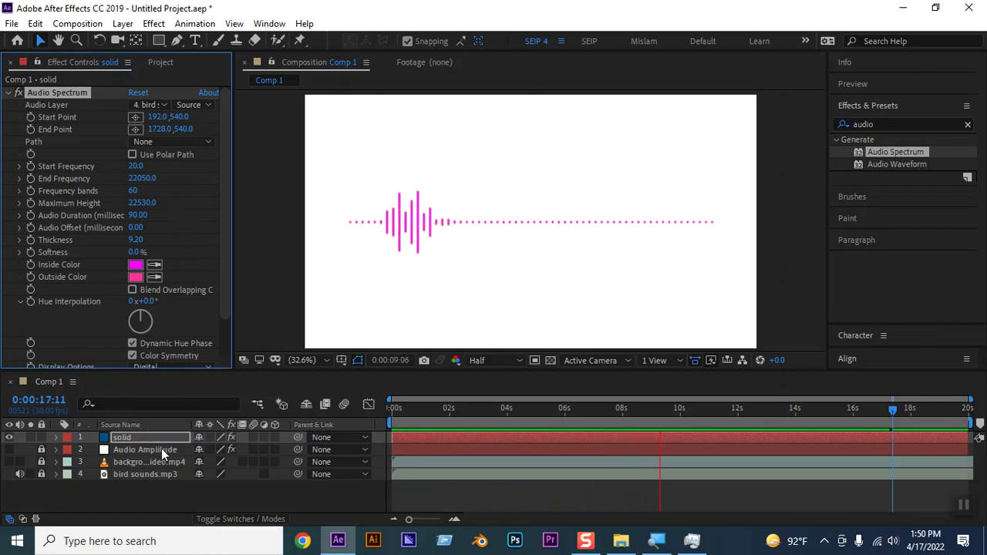
Delete the Audio Amplitude layer from Comp 1.
key("F2")
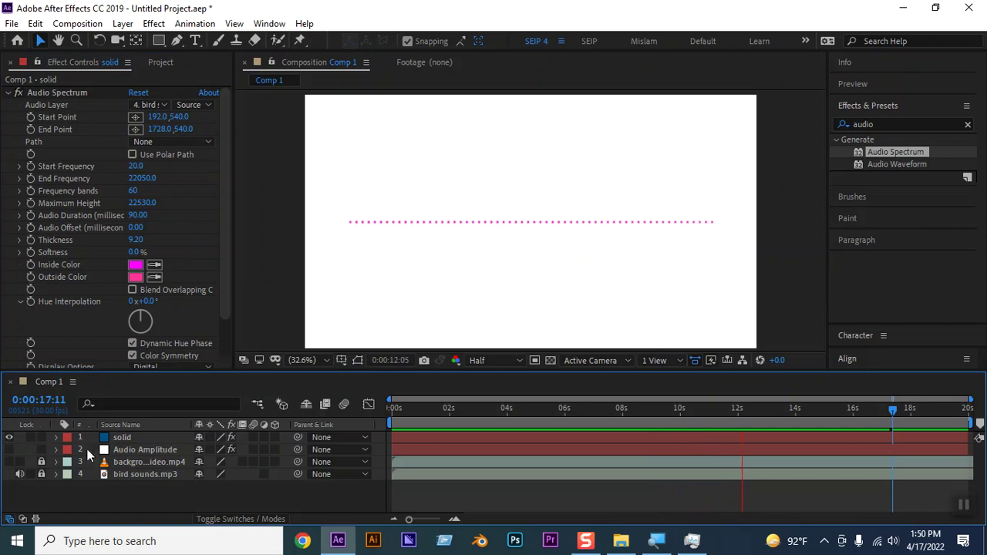
left_click(111, 450)
key("Delete")
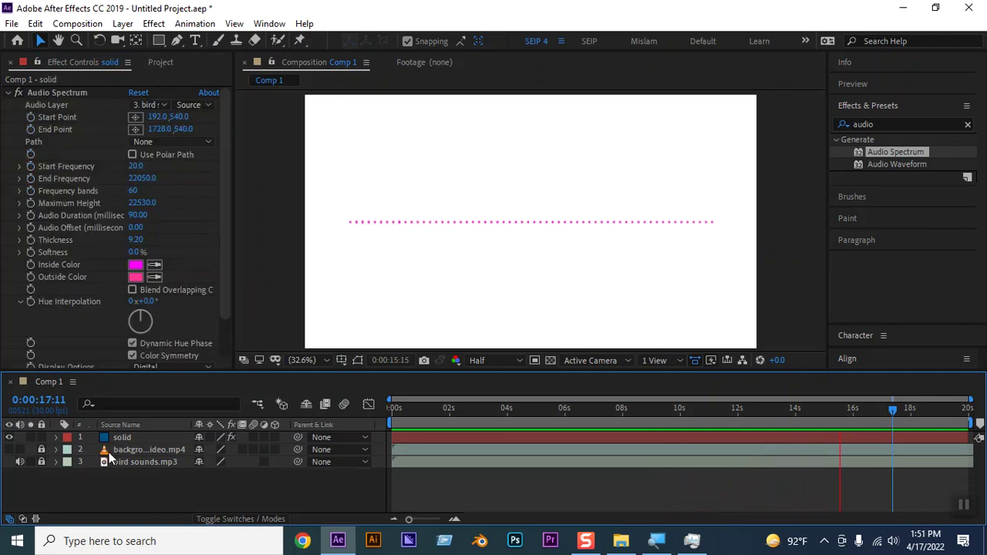
Stop the preview and move the playhead back to an earlier time.
key("space")
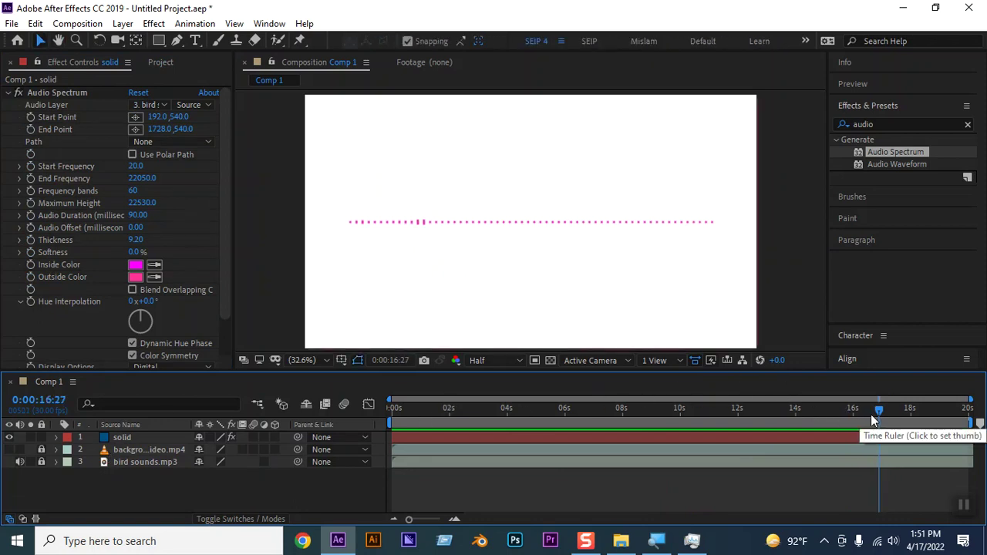
left_click_drag(879, 410, 276, 386)
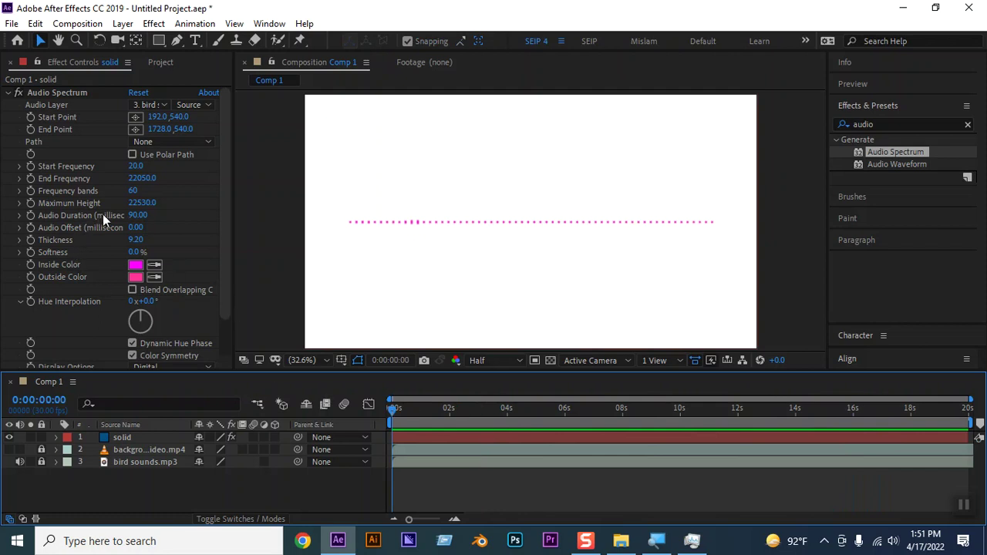
left_click(137, 216)
Raise Audio Spectrum Thickness to 19.90, try Softness at 100%, then return it to 0%.
mouse_move(135, 241)
left_mouse_down()
mouse_move(266, 234)
mouse_move(91, 236)
left_mouse_up()
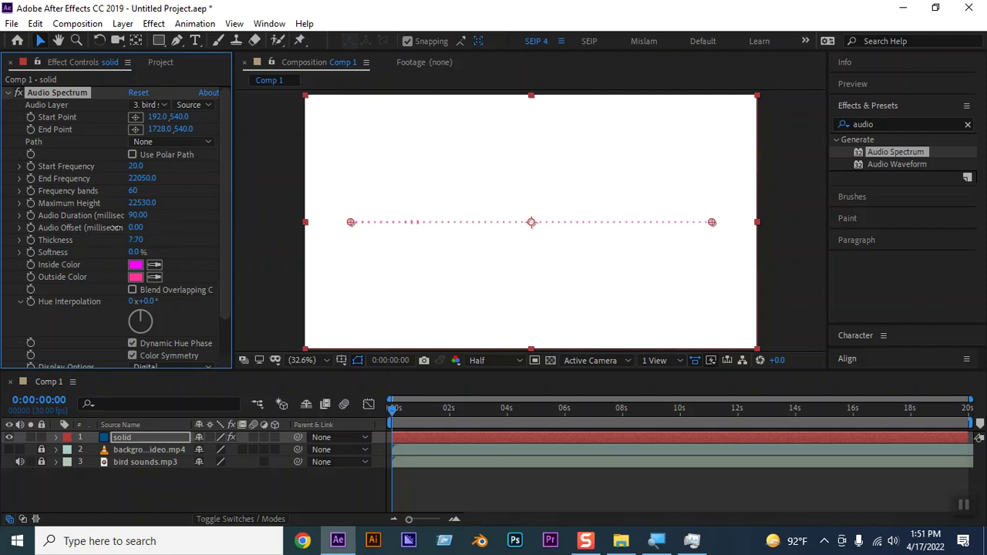
left_click_drag(135, 240, 196, 241)
left_click_drag(136, 252, 196, 246)
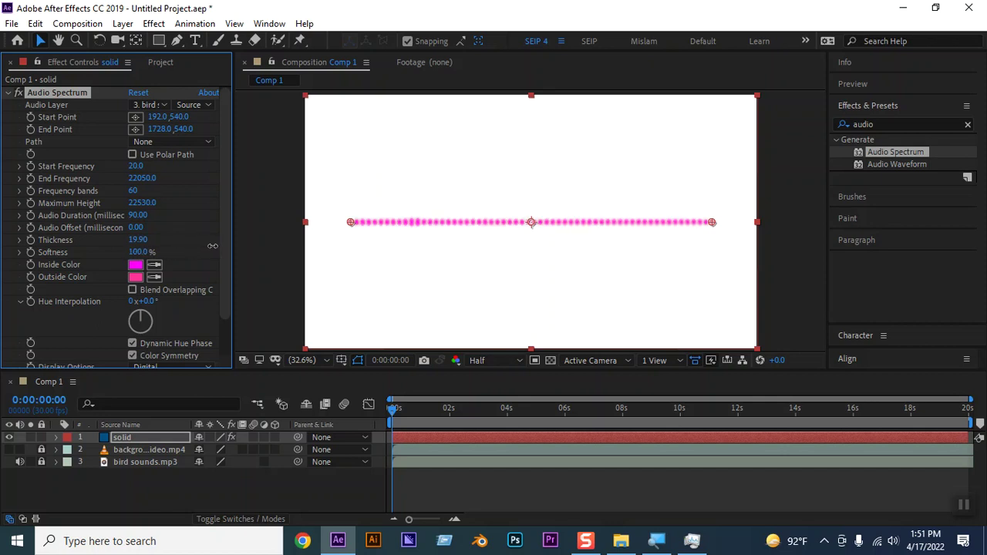
left_click_drag(265, 246, 48, 245)
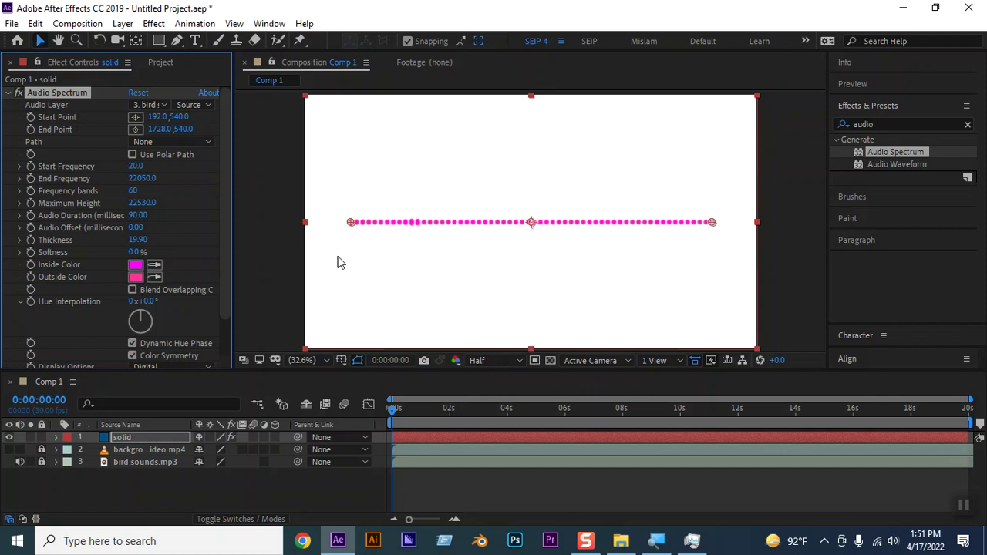
Try a red inside colour and olive green outside colour, scrubbing a few frames to check them.
left_click(138, 266)
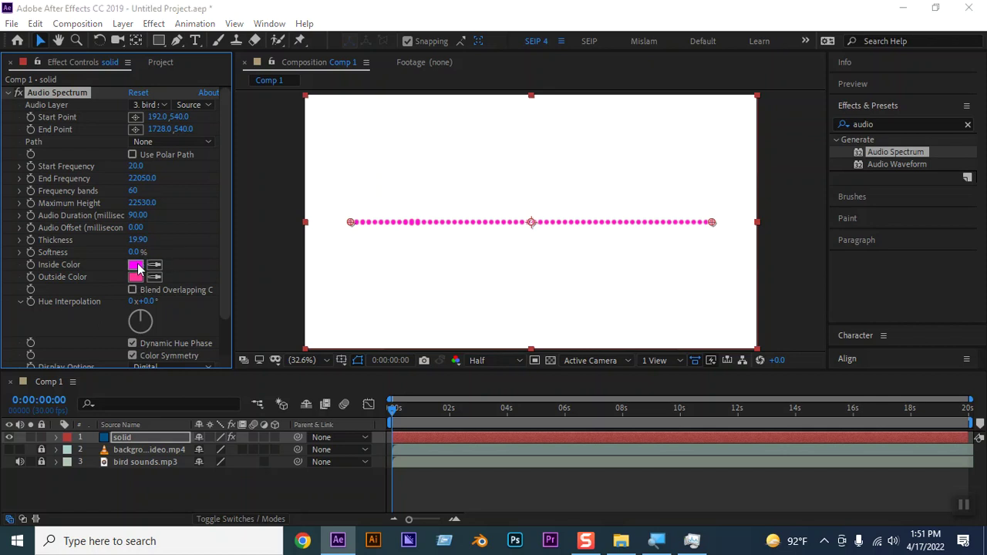
left_click(624, 165)
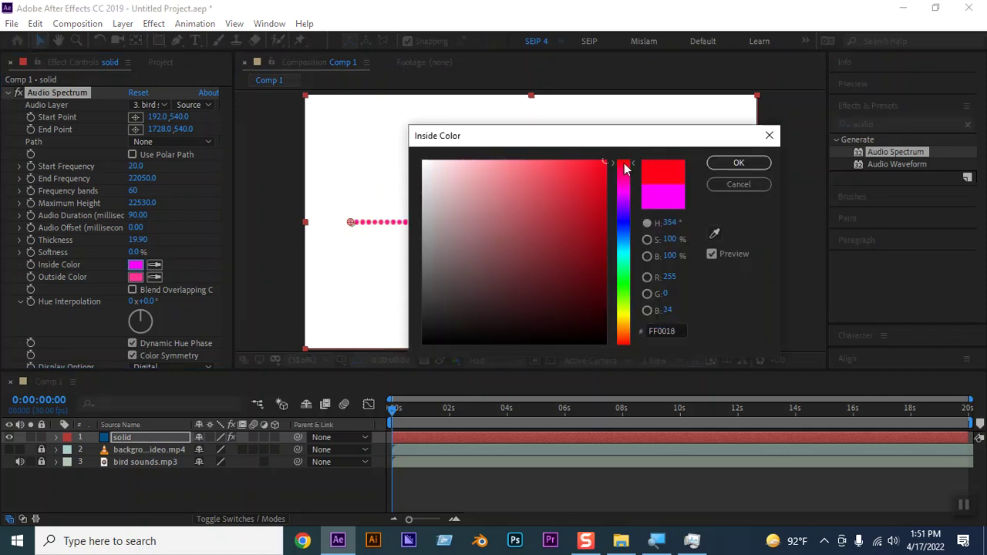
left_click(737, 163)
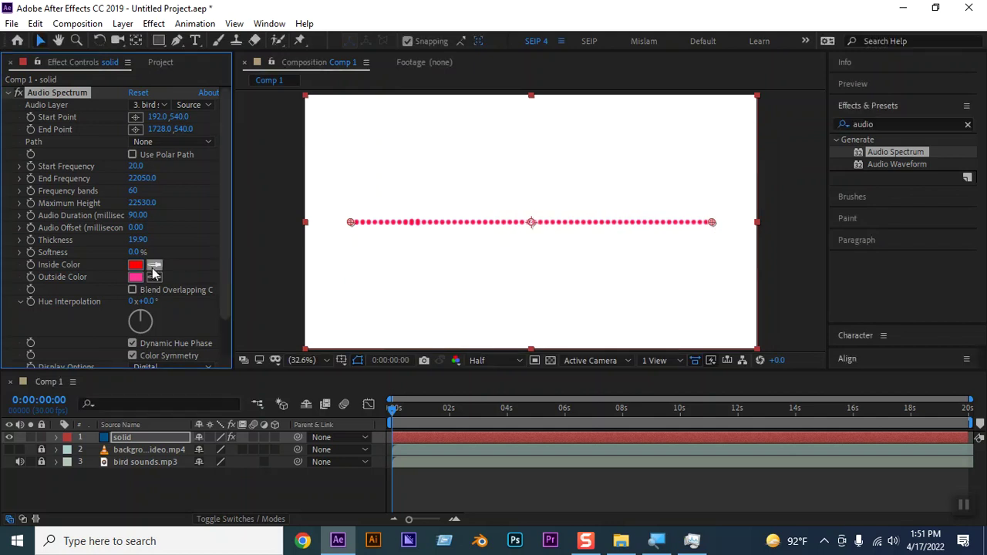
left_click(136, 277)
left_click(580, 275)
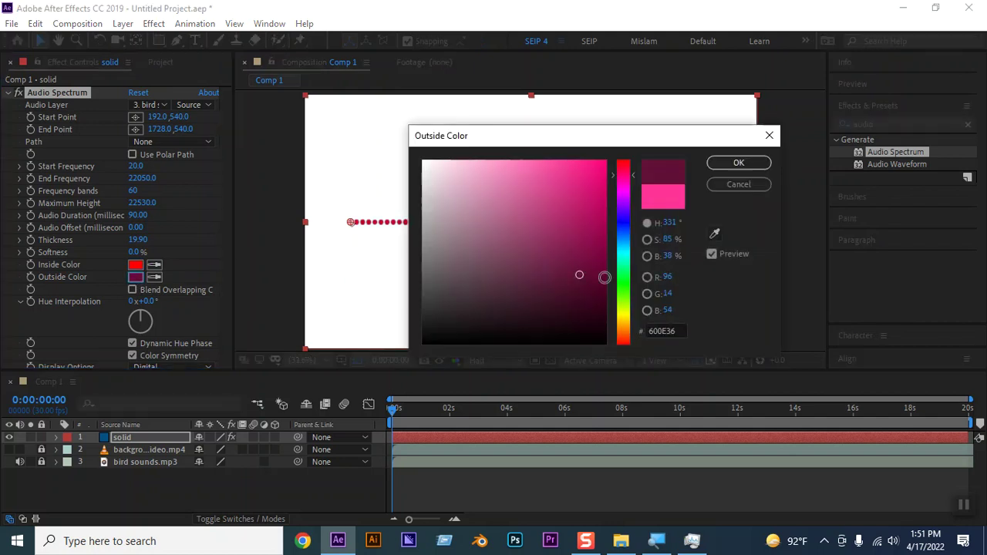
left_click_drag(623, 287, 624, 307)
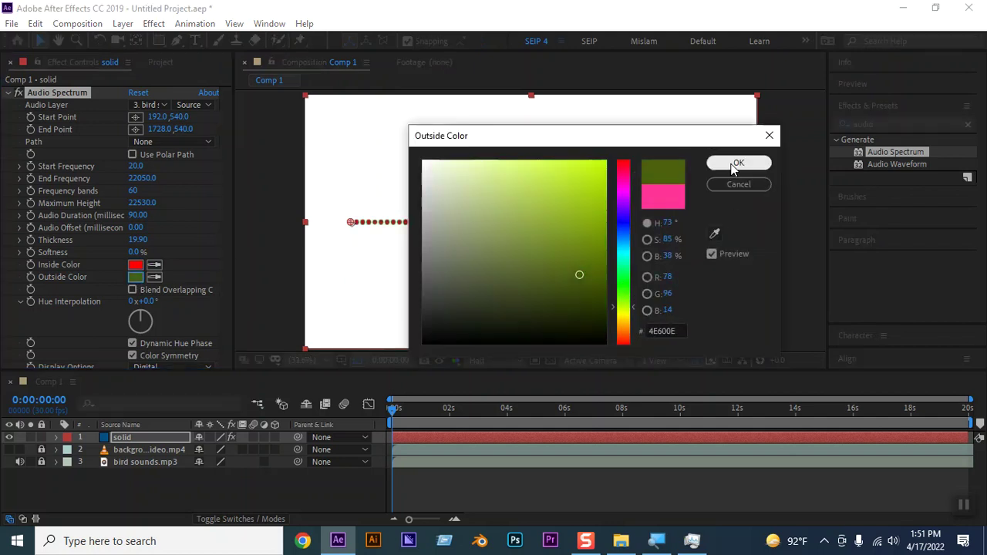
left_click(734, 165)
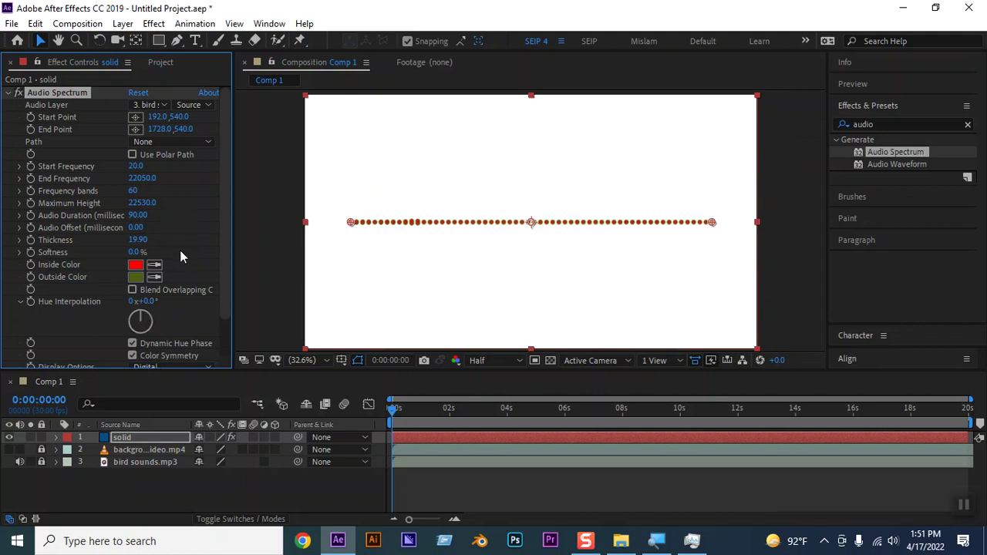
mouse_move(394, 410)
left_mouse_down()
mouse_move(429, 409)
mouse_move(410, 409)
left_mouse_up()
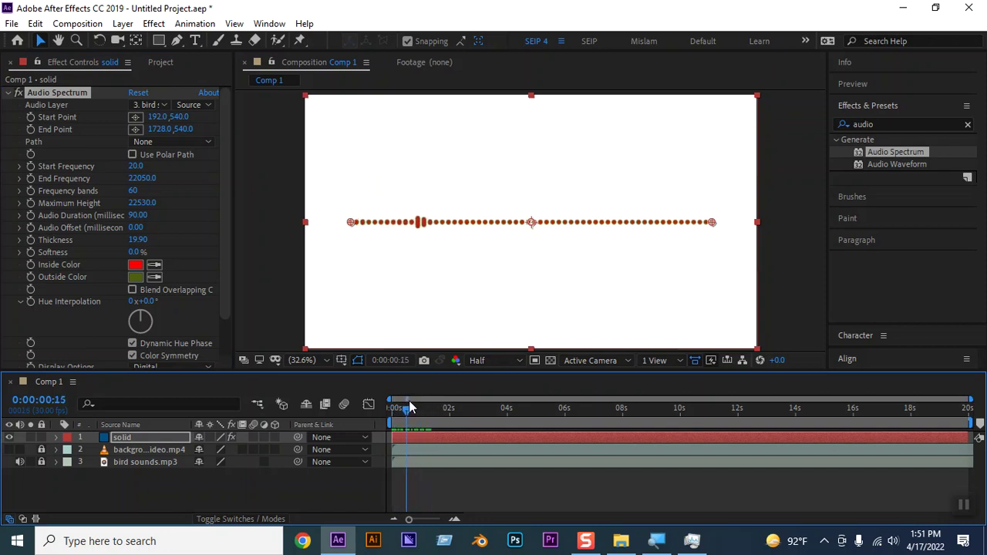
left_click_drag(410, 409, 373, 404)
Change the outside colour to magenta DB11DD and the inside colour to magenta.
left_click(136, 276)
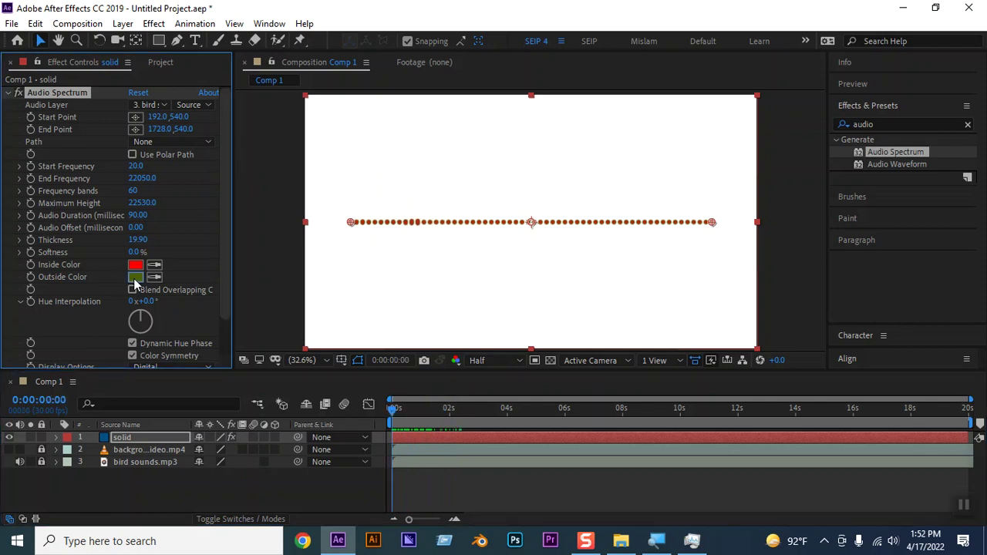
left_click(626, 192)
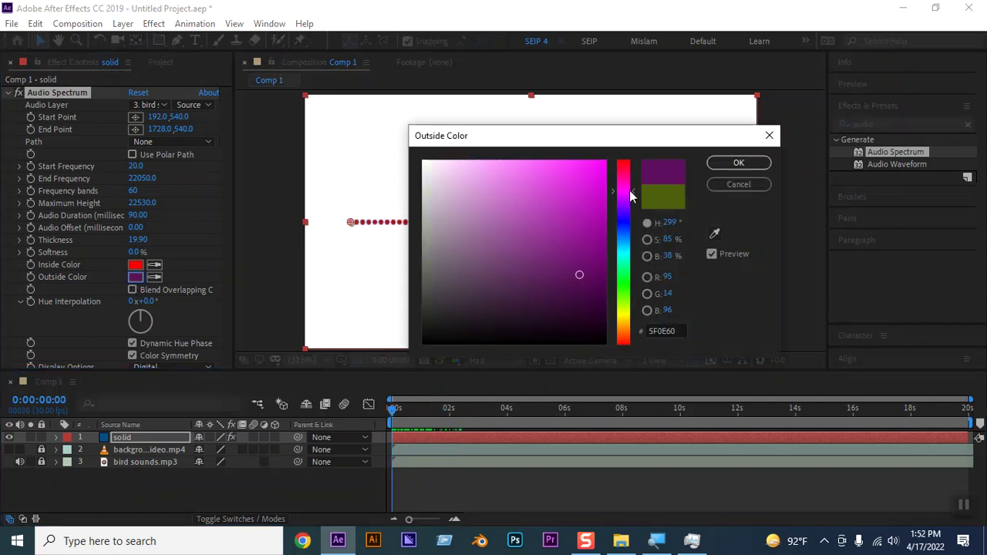
left_click(591, 184)
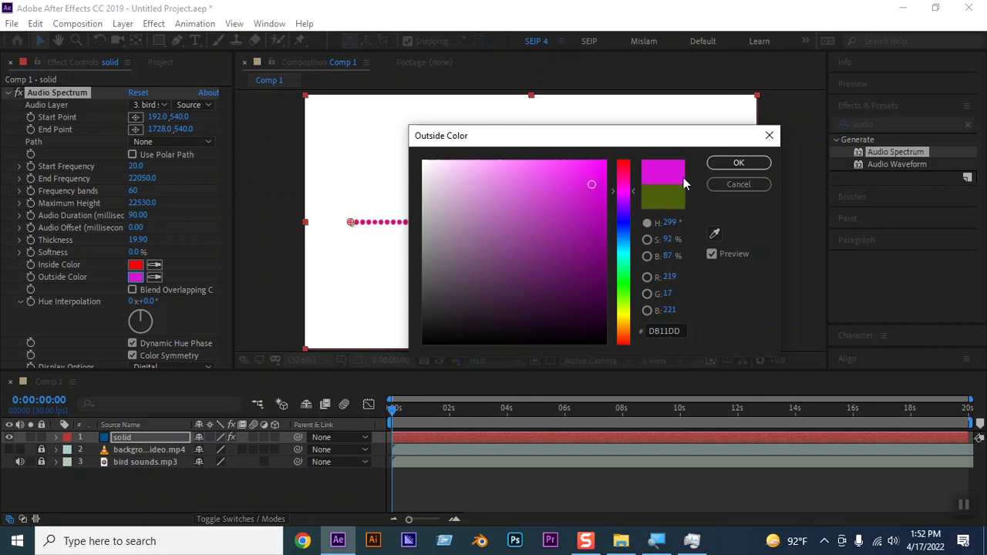
left_click(718, 165)
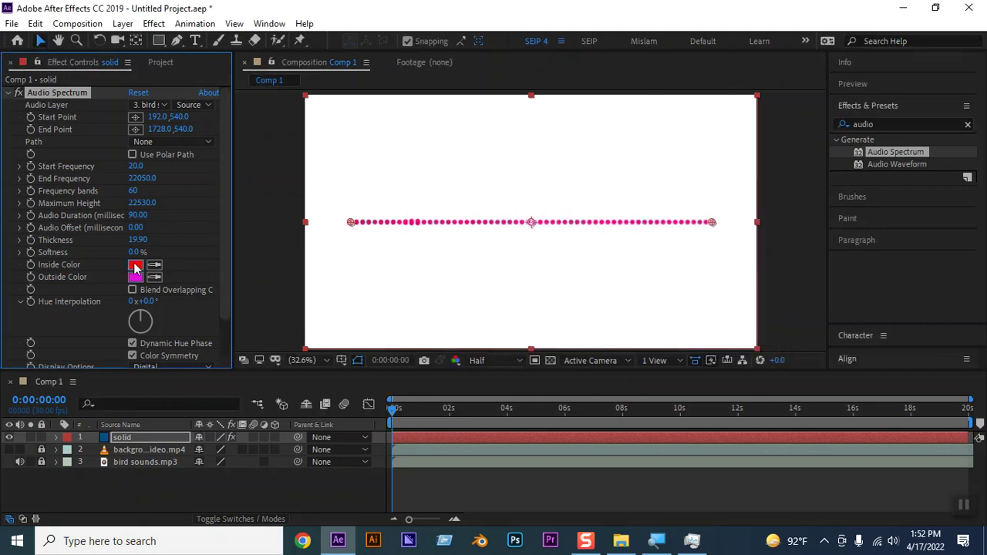
left_click(135, 266)
left_click(627, 188)
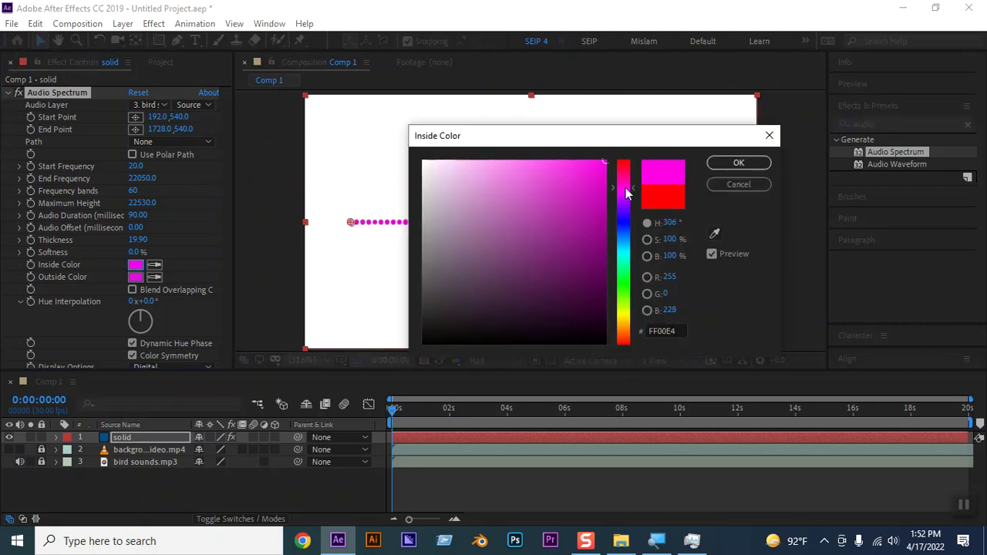
left_click(723, 165)
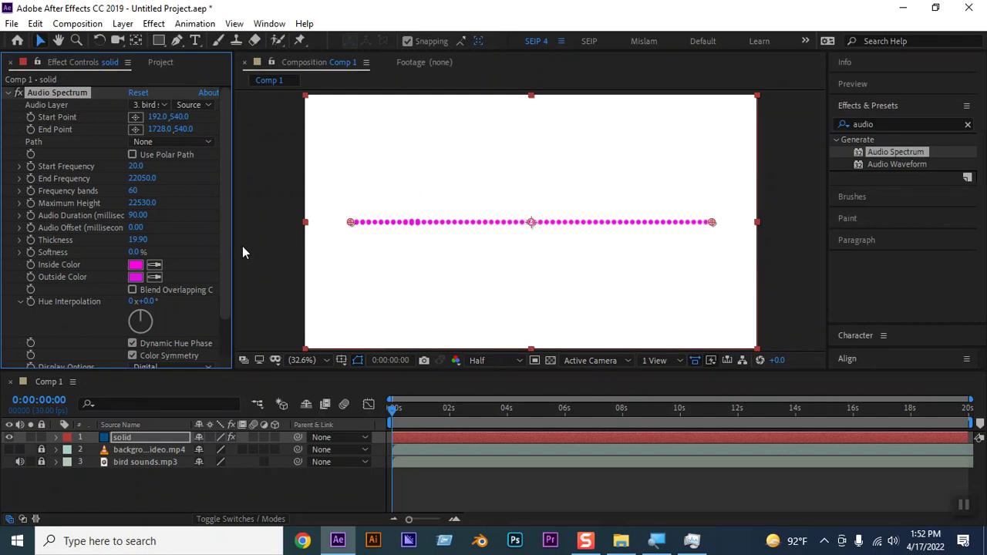
Turn on Blend Overlapping Colors, check a later frame, then turn it back off.
left_click(132, 291)
mouse_move(395, 409)
left_mouse_down()
mouse_move(497, 412)
mouse_move(394, 409)
left_mouse_up()
left_click(133, 291)
Switch Display Options to Analog lines and preview while making the line thinner.
scroll(170, 315, "down", 2)
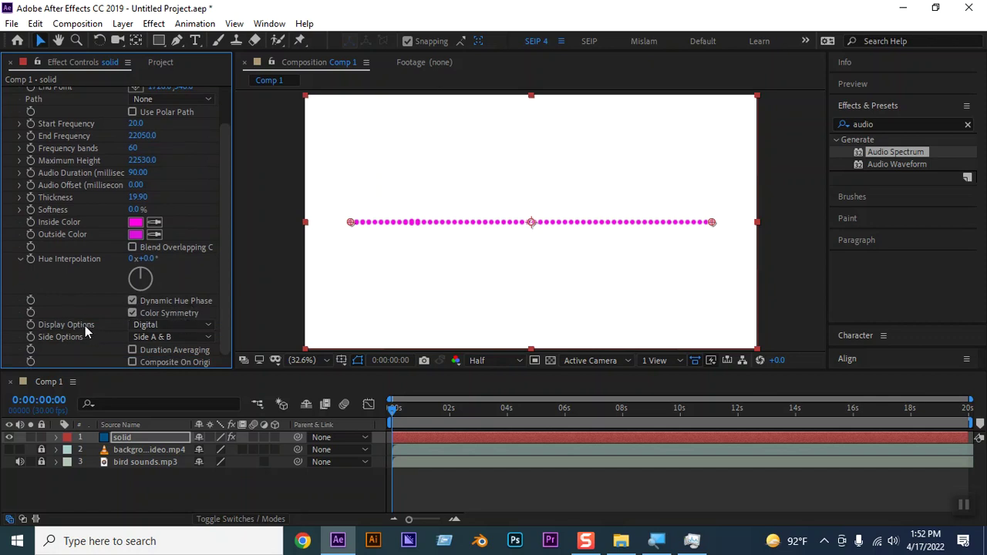
left_click(157, 327)
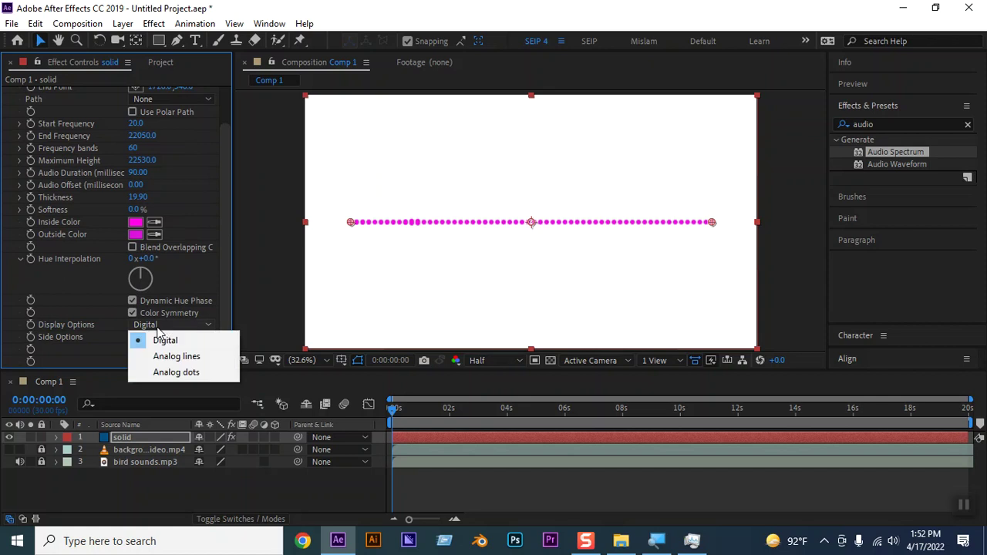
left_click(178, 356)
key("space")
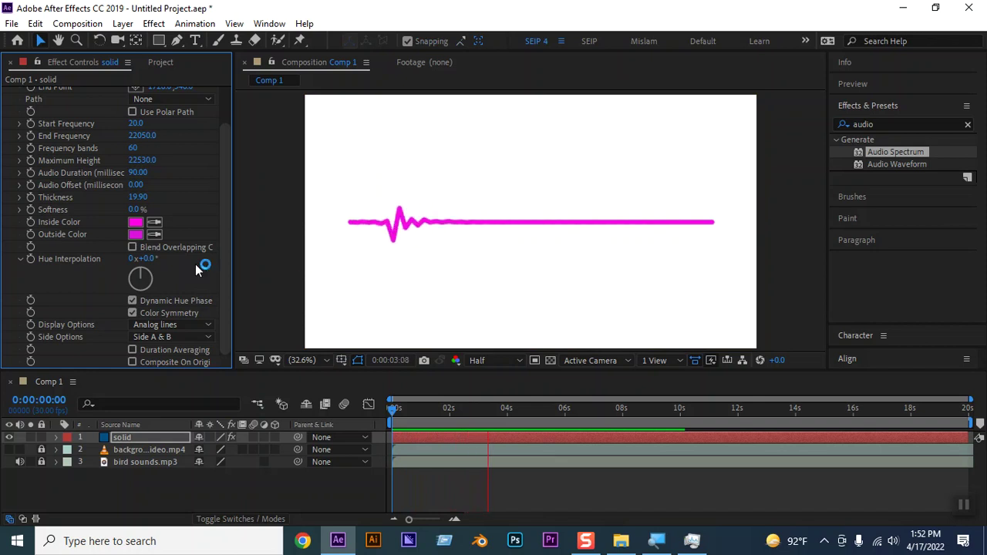
left_click_drag(135, 205, 111, 206)
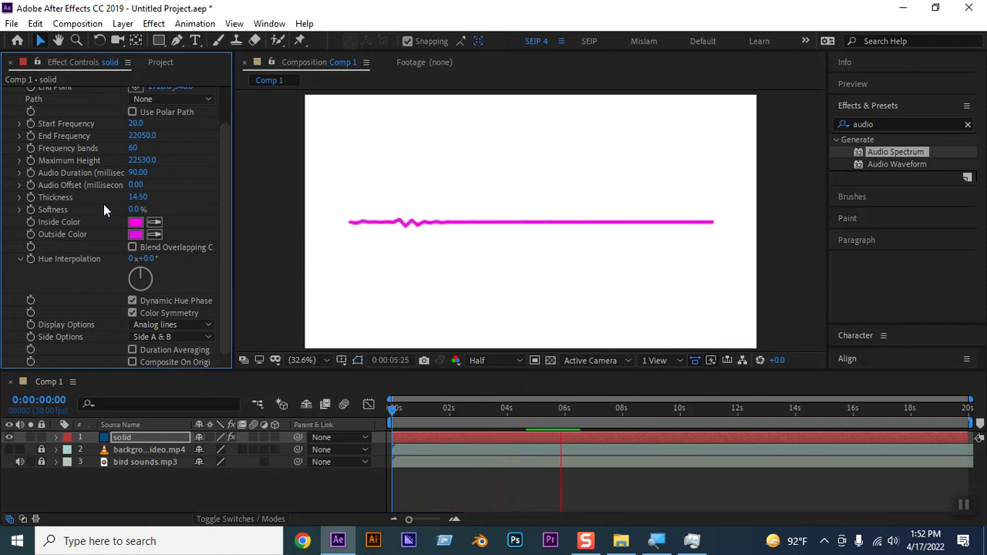
key("space")
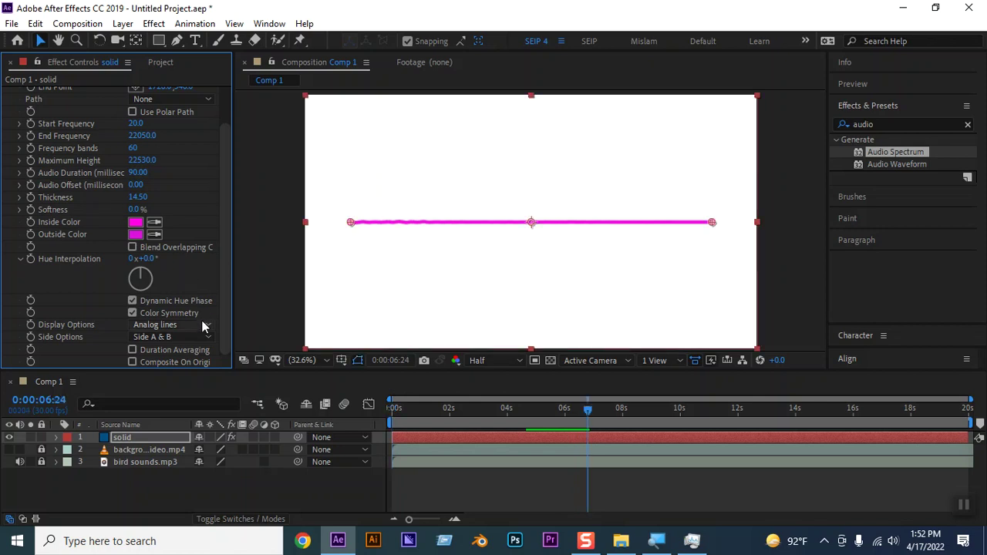
Switch Display Options to Analog dots and preview from the start of the timeline.
left_click(160, 326)
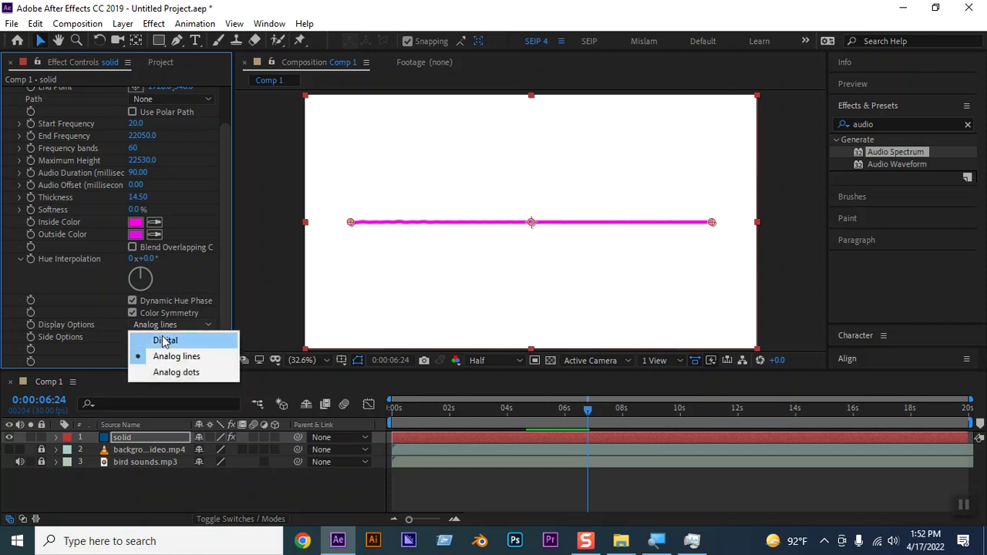
left_click(176, 372)
left_click_drag(591, 413, 405, 407)
key("space")
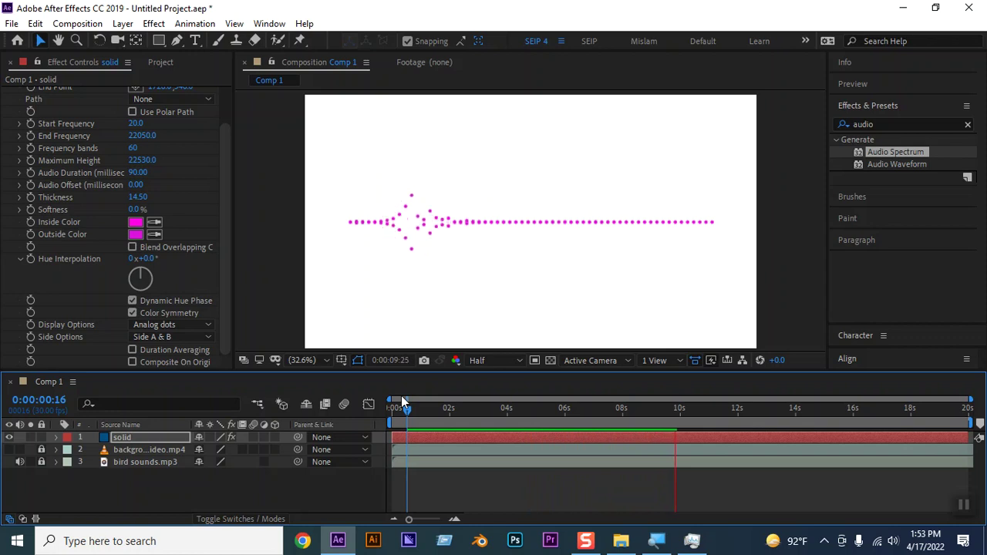
key("space")
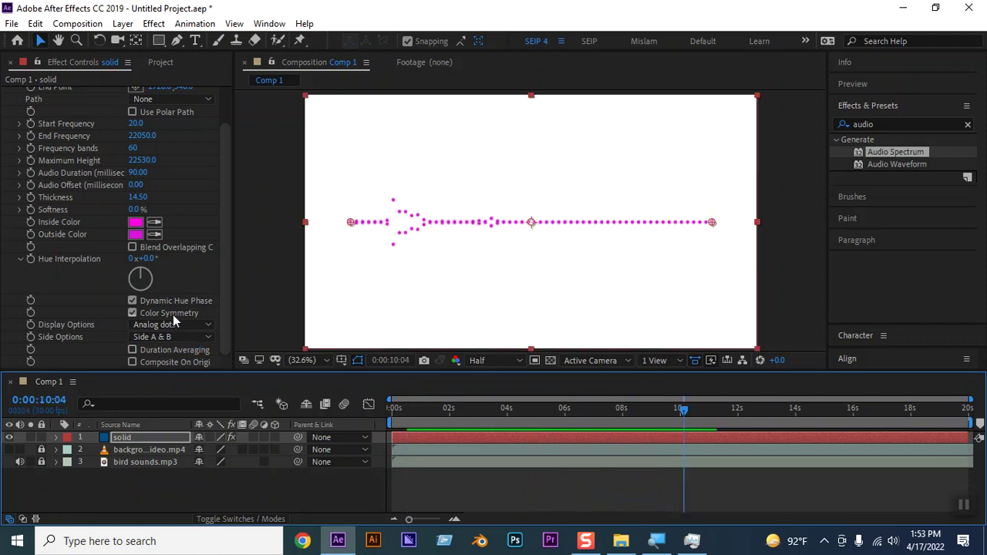
Return Display Options to Digital bars, set Side Options to Side A, and preview from the start.
left_click(170, 327)
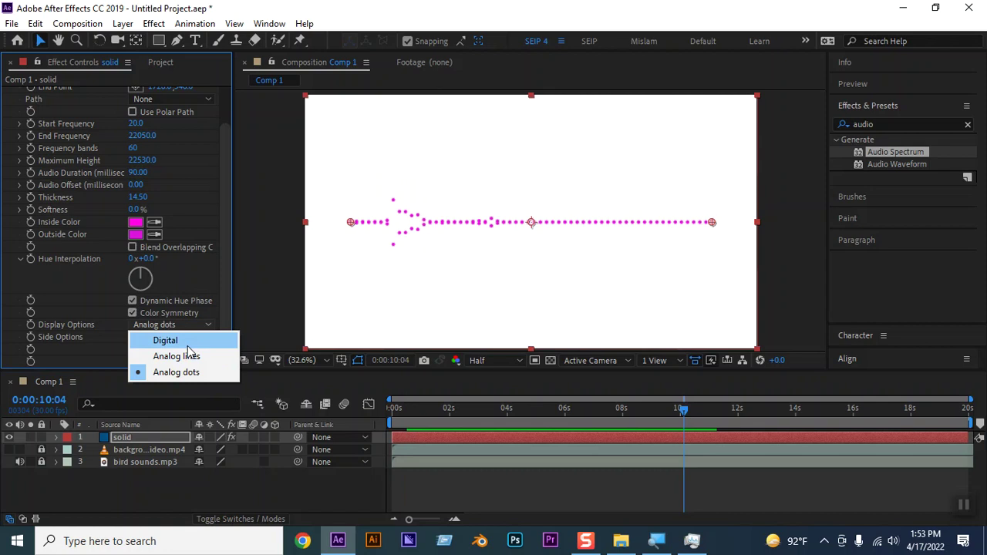
left_click(191, 342)
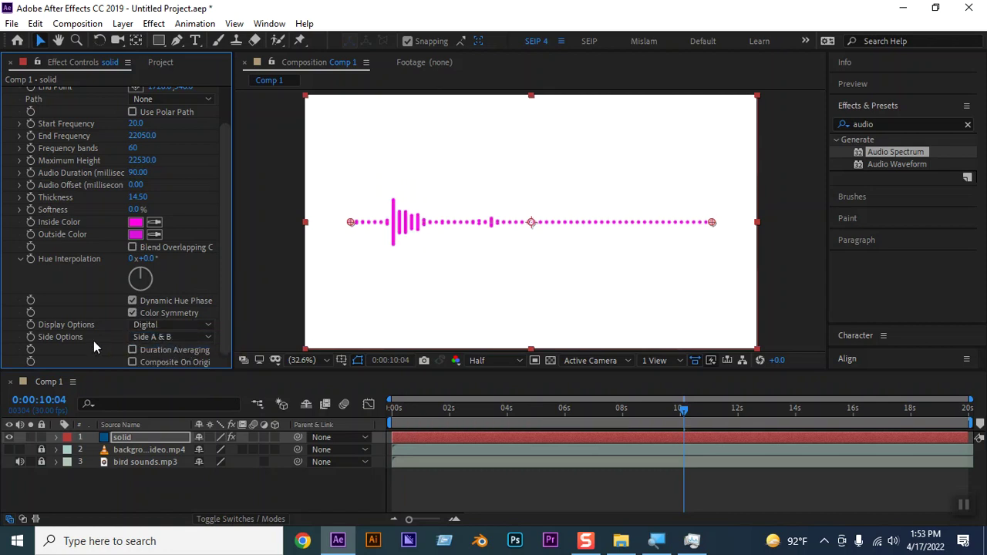
left_click(180, 338)
left_click(185, 355)
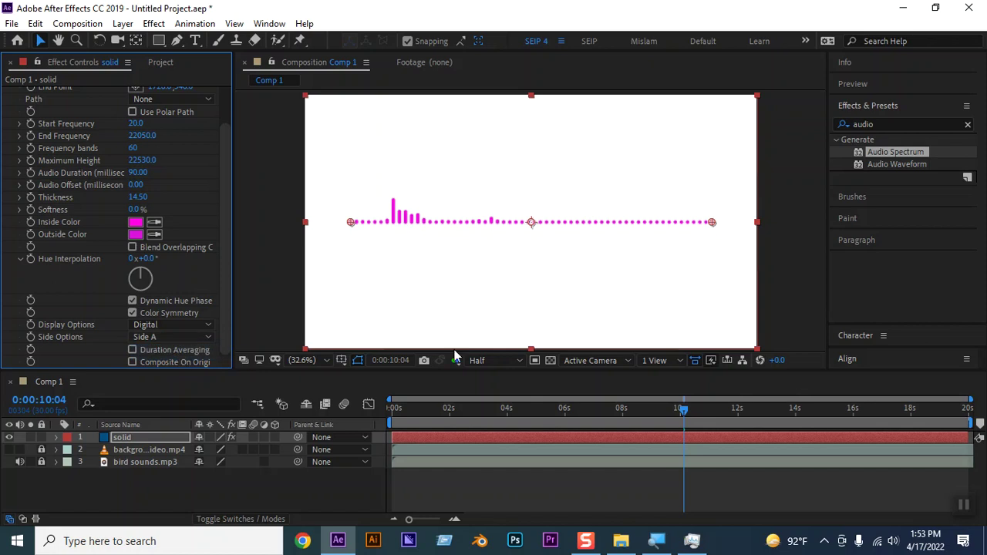
key("Home")
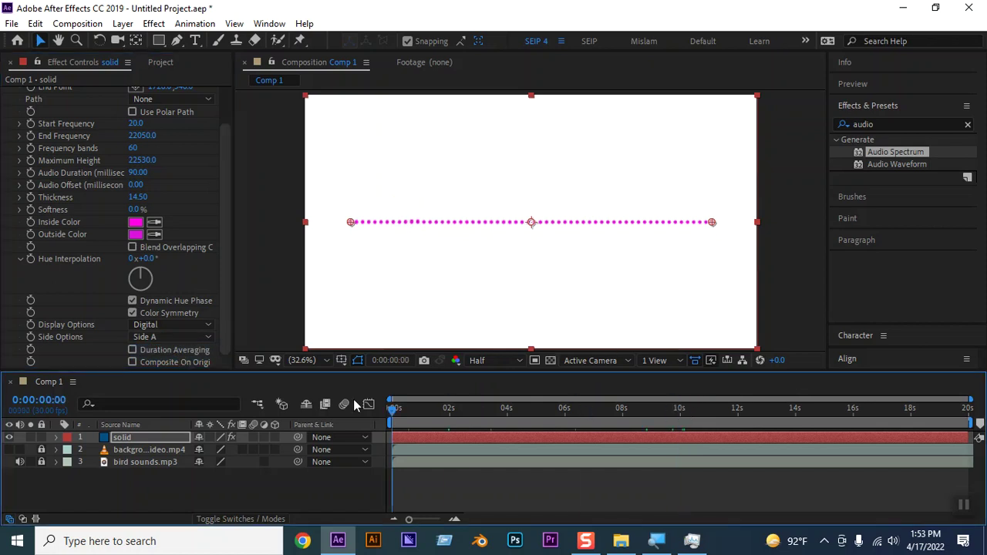
key("space")
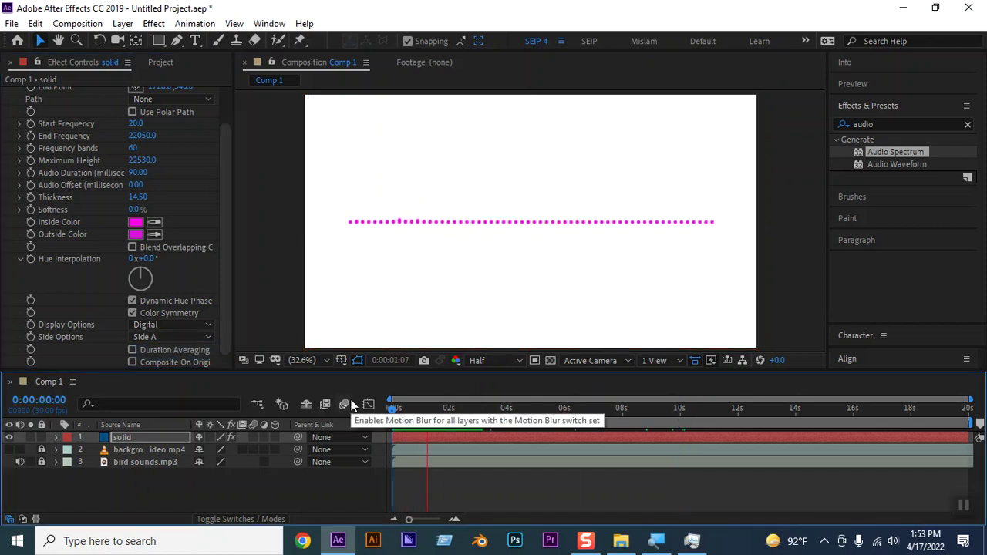
key("space")
Preview Side B, go back to Side A, and toggle Composite On Original on and off.
left_click(177, 337)
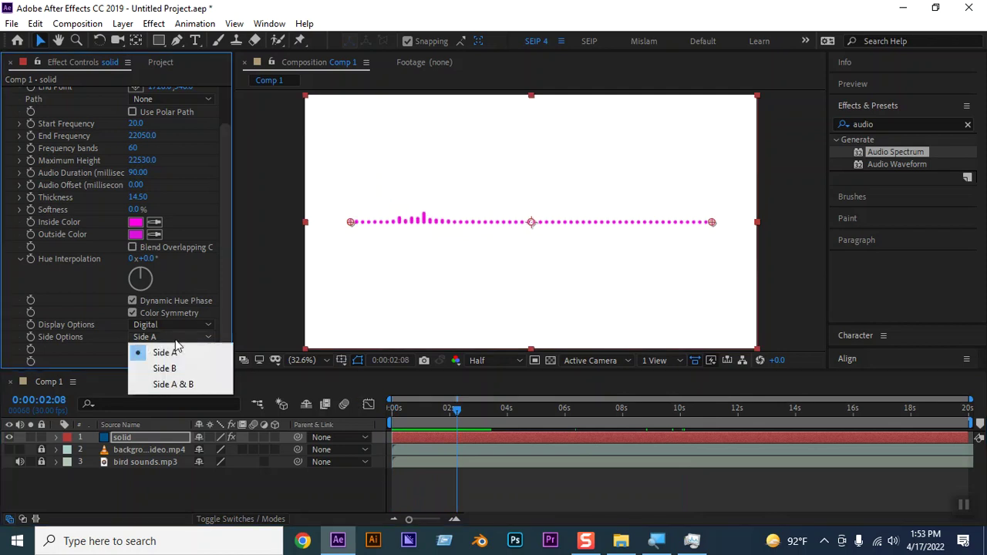
left_click(184, 371)
key("space")
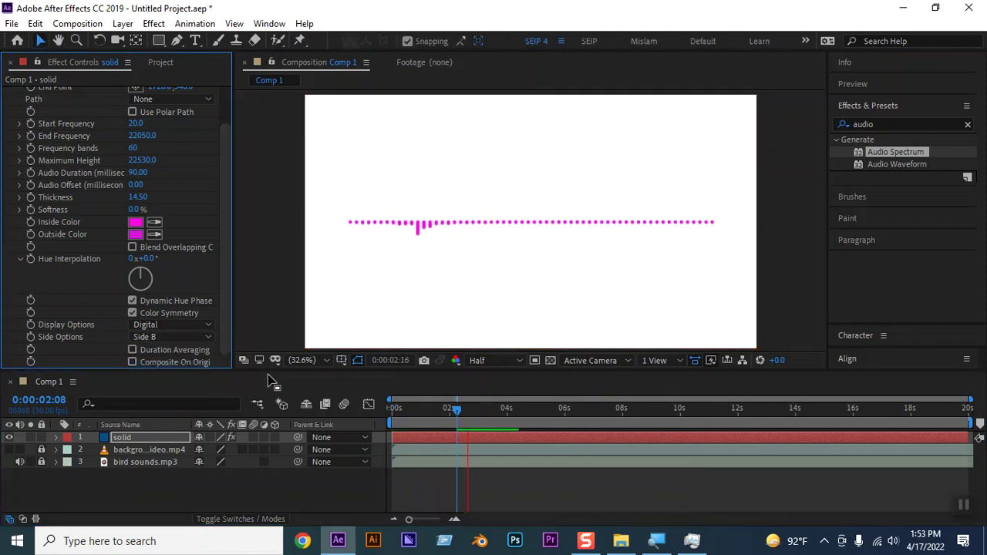
left_click(169, 339)
left_click(166, 353)
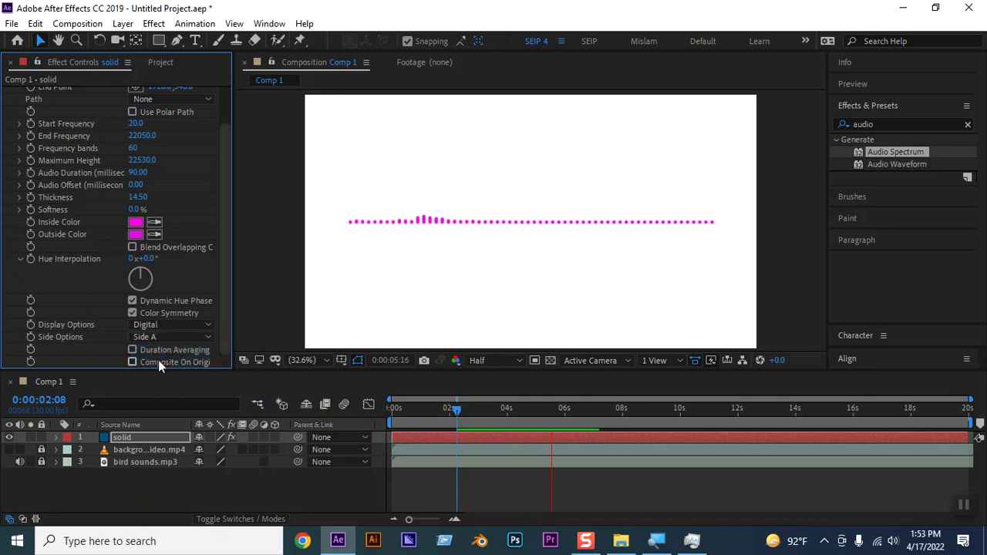
left_click(135, 362)
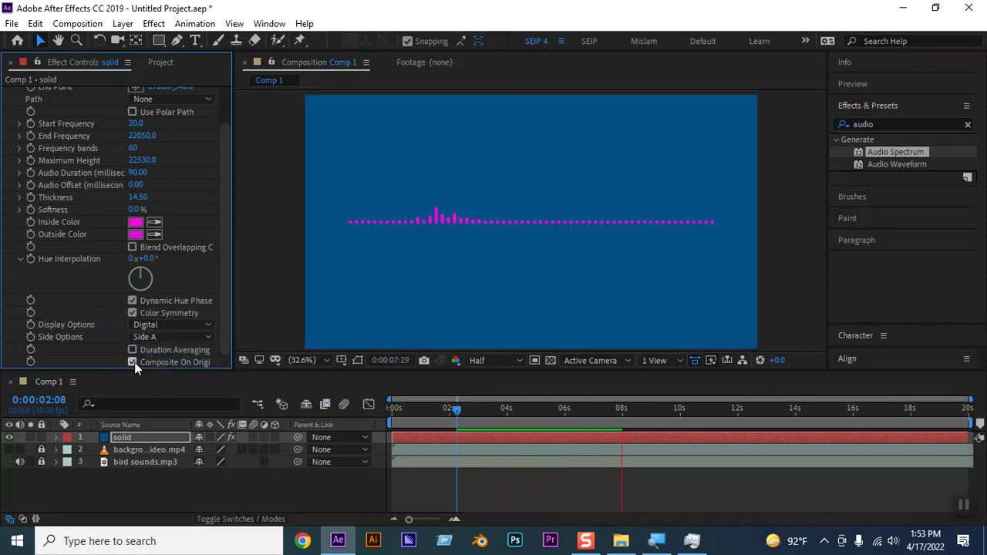
left_click(132, 362)
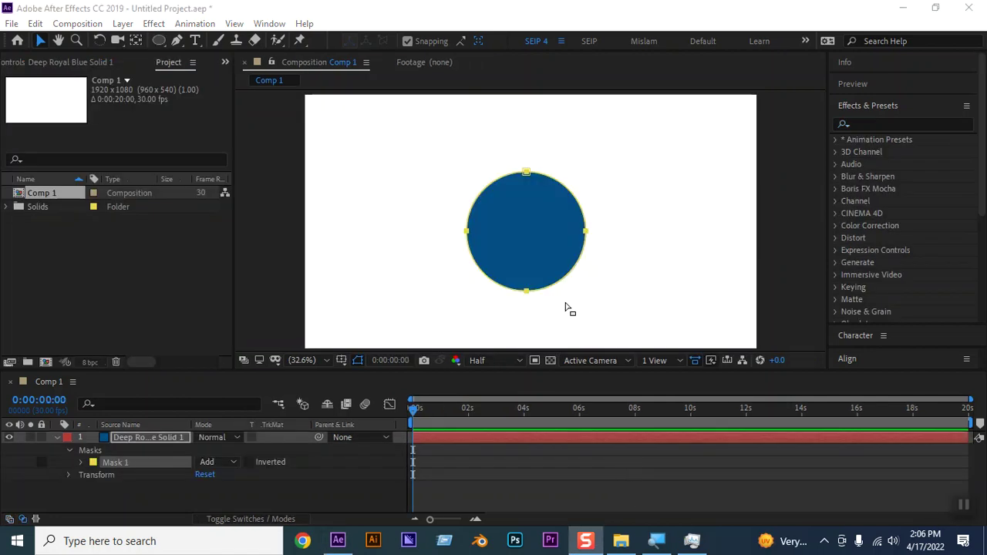
Delete Mask 1 from the blue solid and draw a new circle with the Ellipse tool.
left_click(151, 486)
left_click(151, 464)
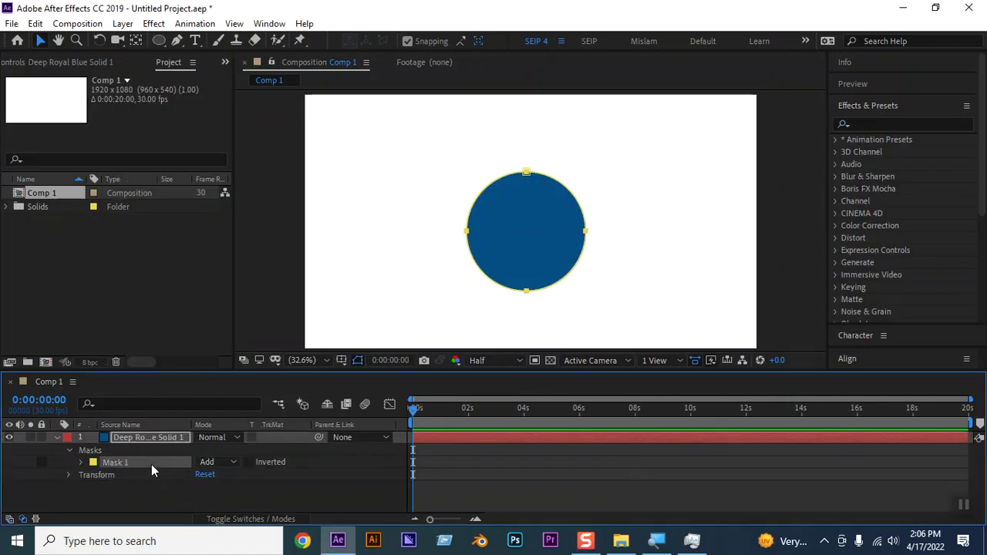
key("Delete")
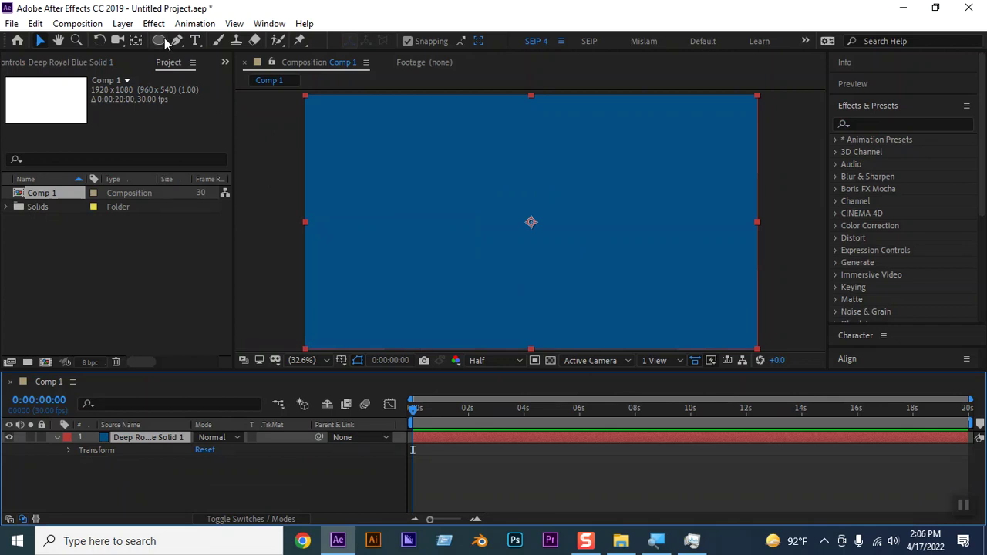
left_click(175, 481)
left_click(160, 437)
left_click(159, 41)
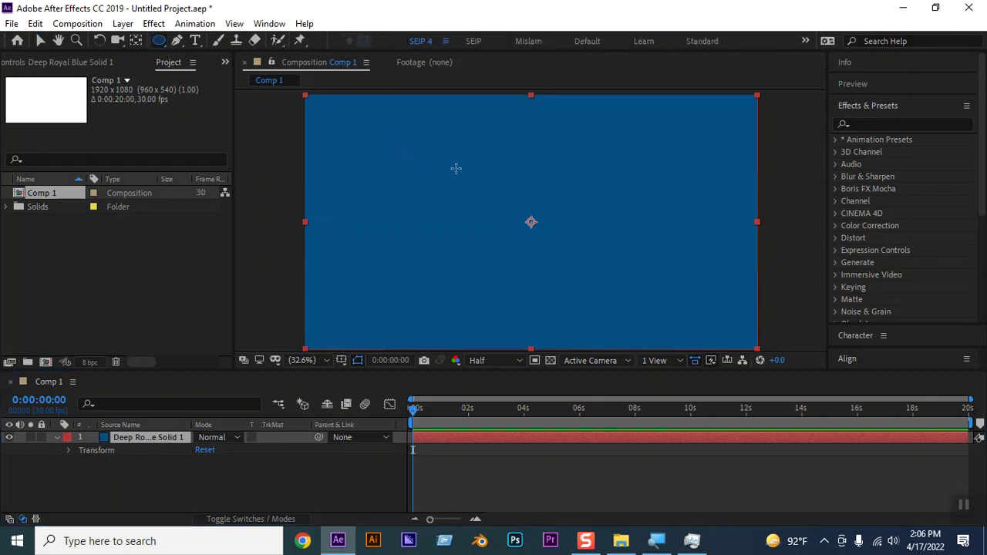
mouse_move(466, 168)
left_mouse_down()
mouse_move(626, 285)
mouse_move(603, 260)
left_mouse_up()
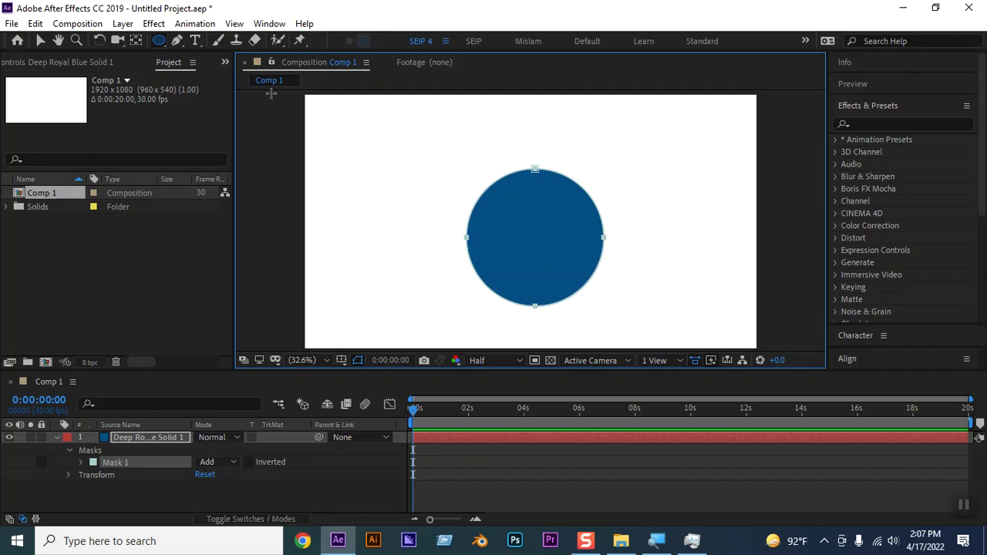
Center the circle layer's anchor with Ctrl+Alt+Home and align it horizontally and vertically to the composition.
left_click(35, 42)
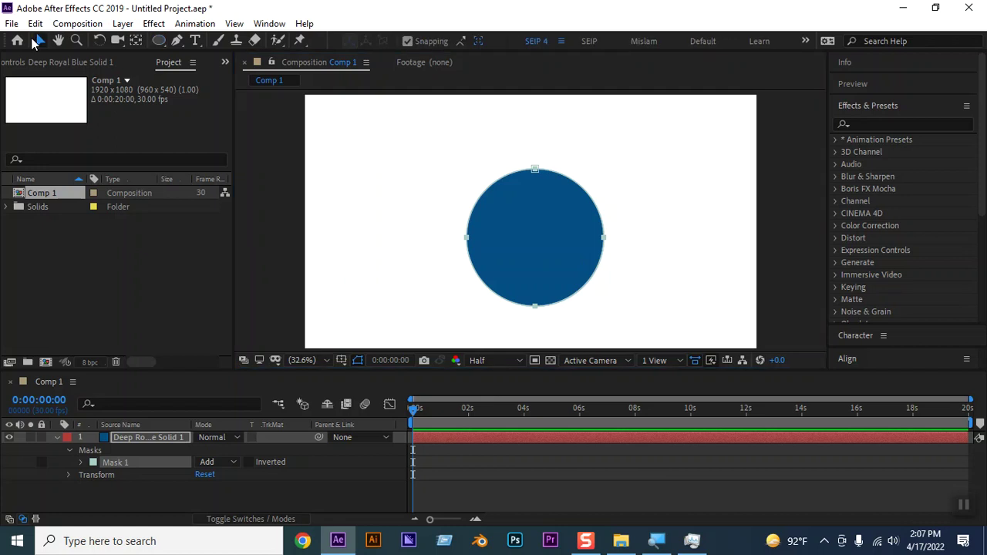
left_click(534, 266)
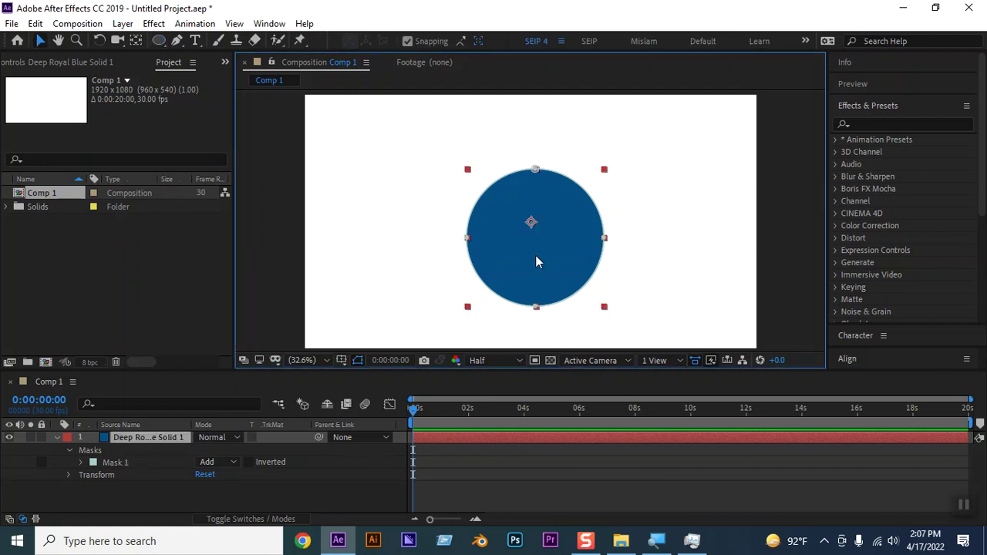
key("ctrl+alt+Home")
left_click(872, 365)
left_click(897, 353)
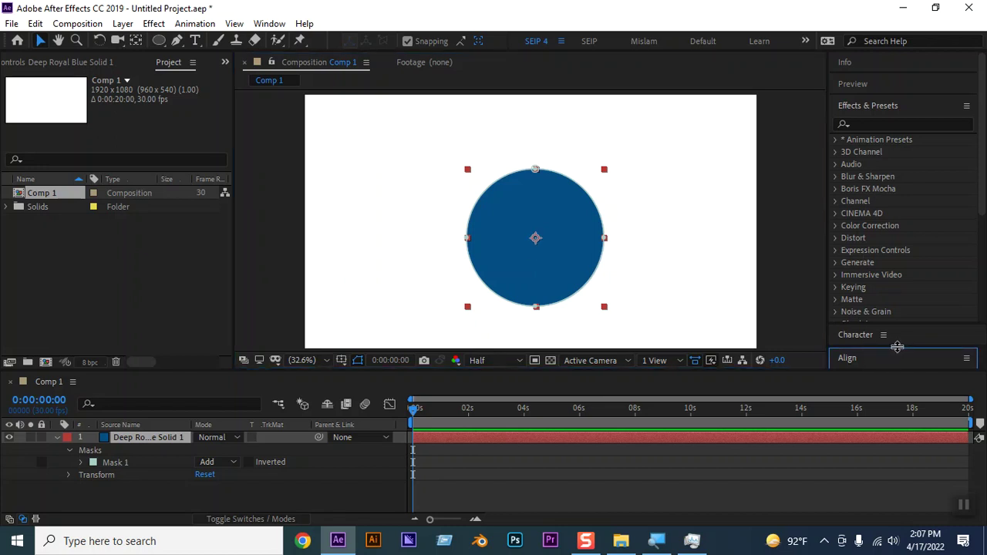
left_click(868, 322)
left_click(941, 324)
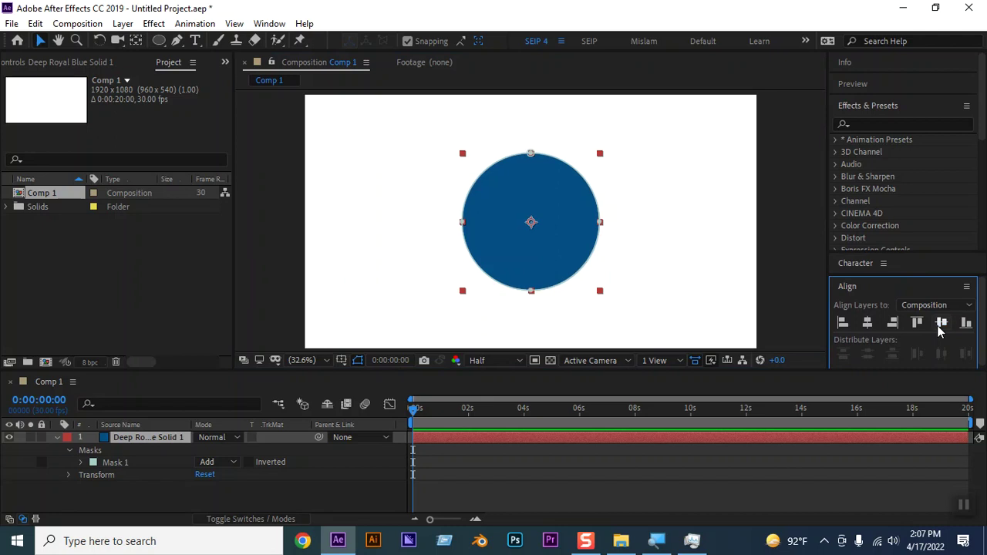
Reselect the circle layer and collapse its mask and transform properties in the timeline.
left_click(269, 298)
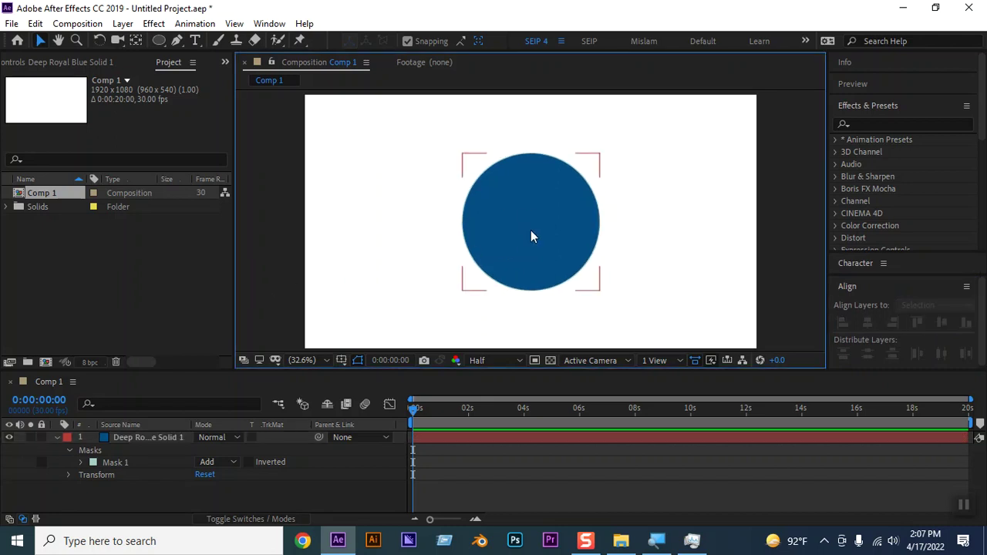
left_click(532, 231)
left_click(266, 244)
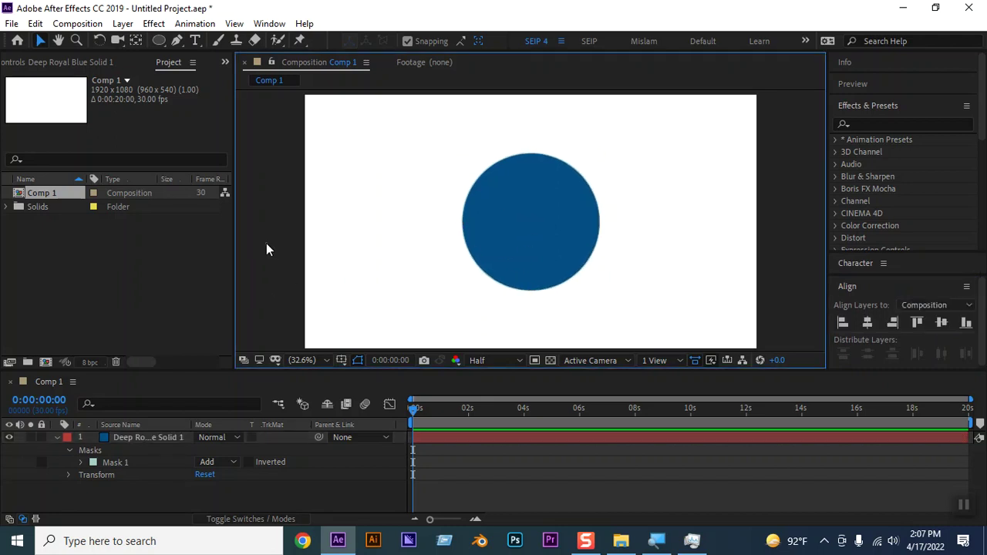
left_click(516, 226)
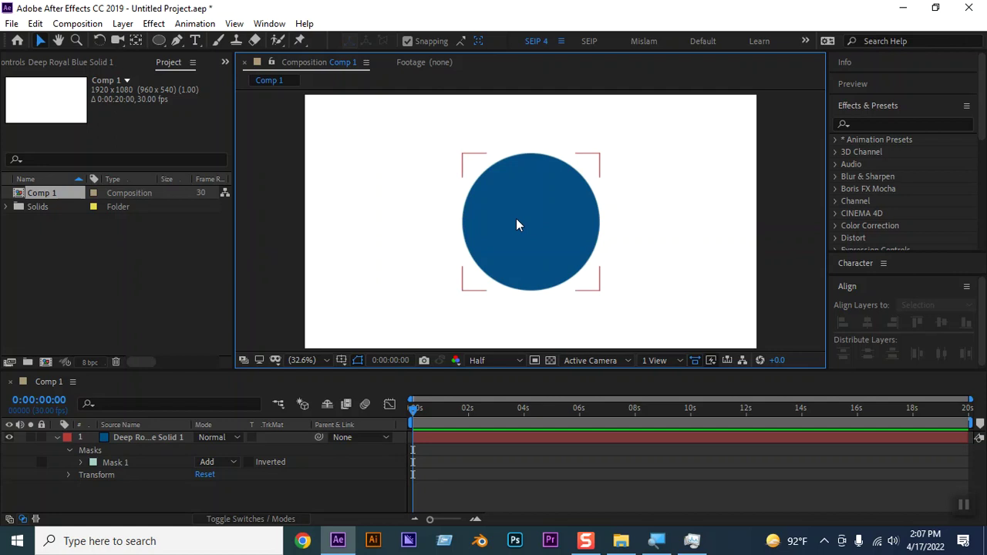
left_click(271, 483)
left_click(142, 494)
left_click(103, 437)
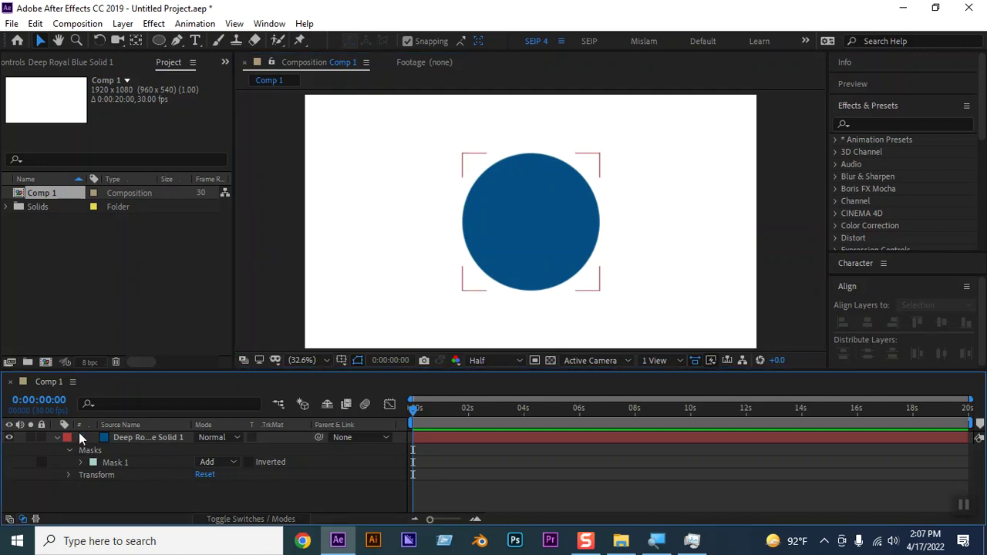
left_click(55, 438)
Import bird sounds.mp3 from the Desktop and drag it into the Comp 1 timeline.
double_click(54, 253)
left_click(51, 190)
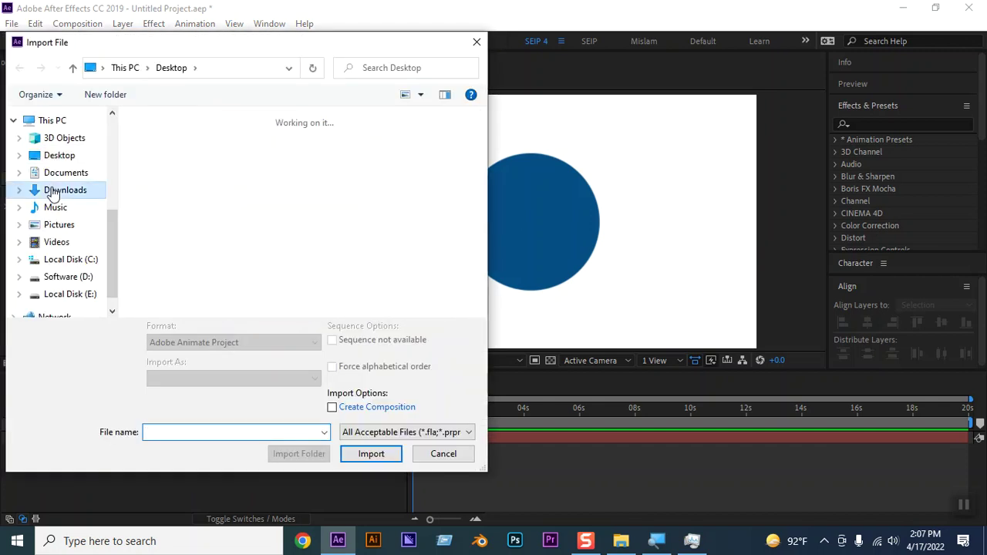
scroll(197, 242, "down", 3)
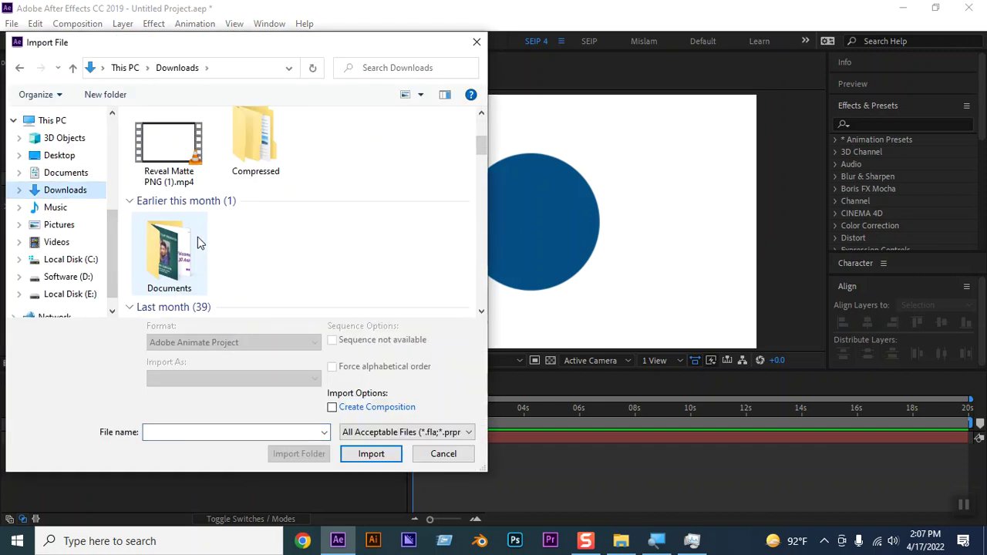
left_click(60, 155)
scroll(377, 205, "down", 2)
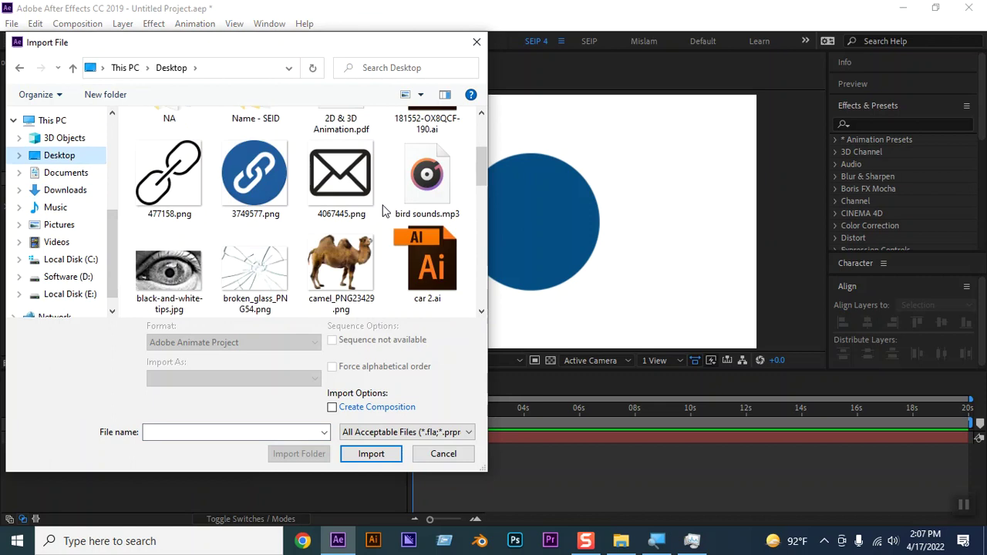
left_click(414, 192)
left_click(371, 454)
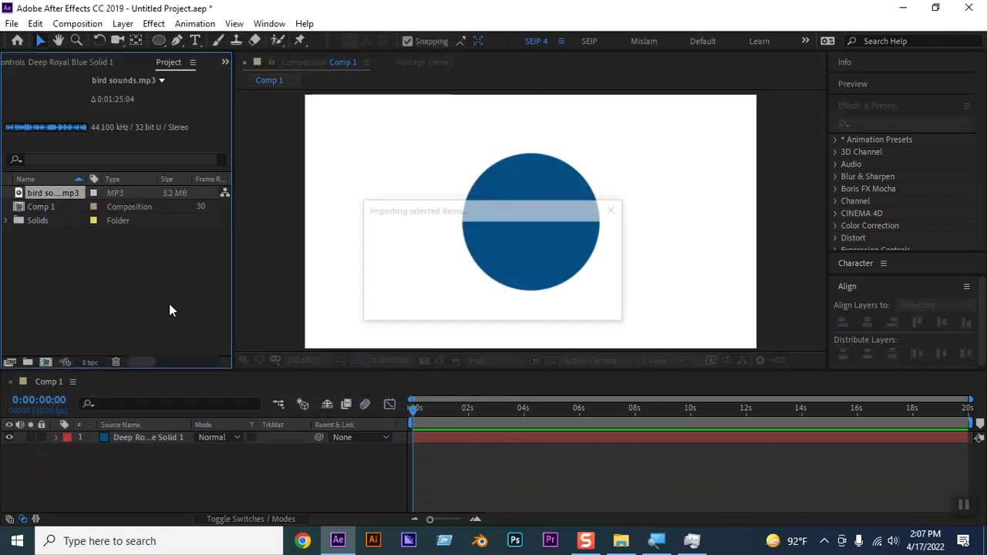
left_click_drag(65, 474, 65, 473)
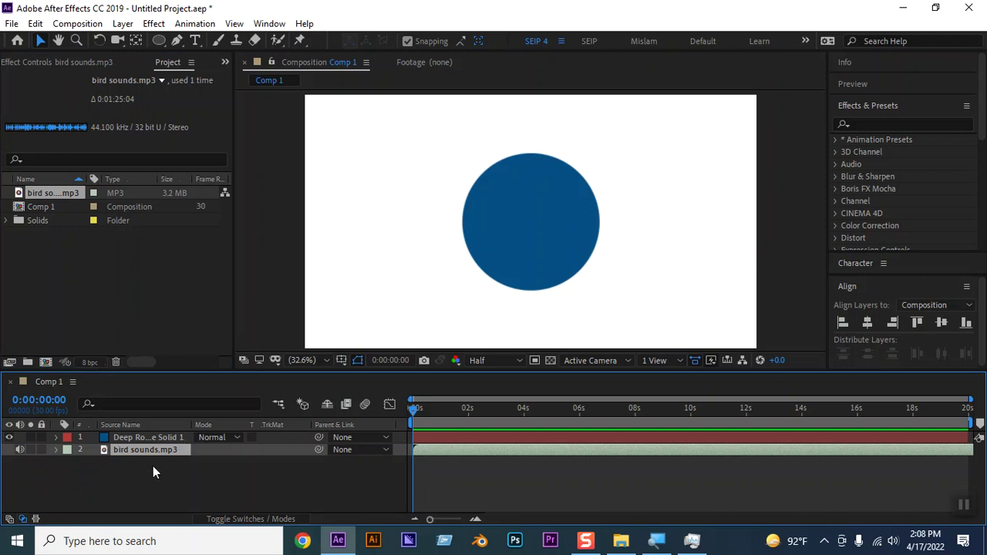
Check the blue solid and bird sounds.mp3 layers, leaving the blue solid selected.
left_click(155, 440)
left_click(184, 469)
left_click(156, 440)
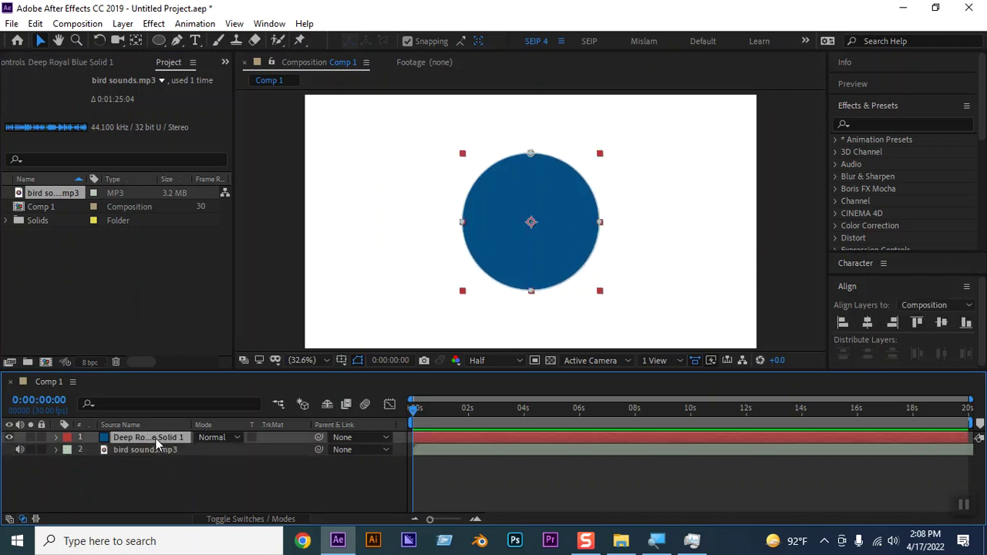
left_click(155, 449)
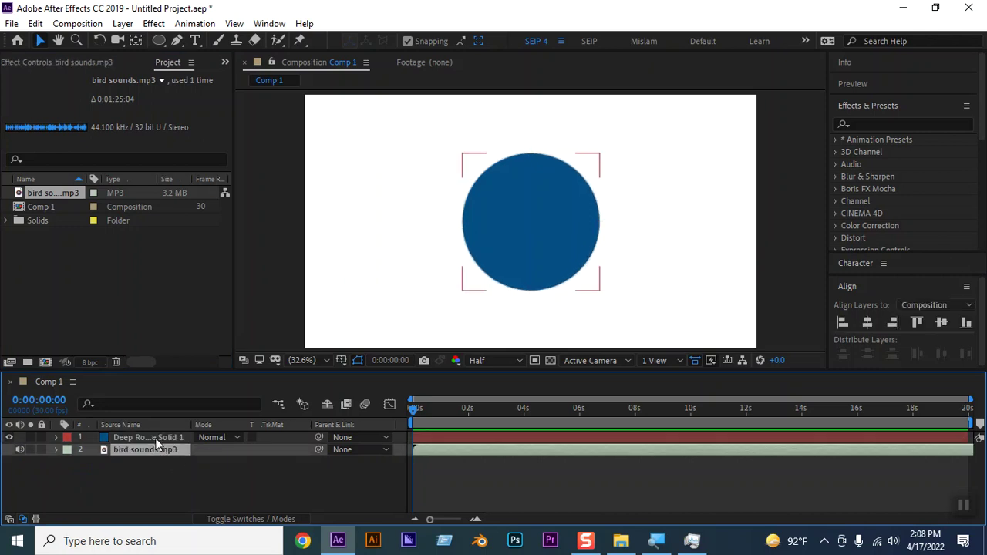
left_click(156, 439)
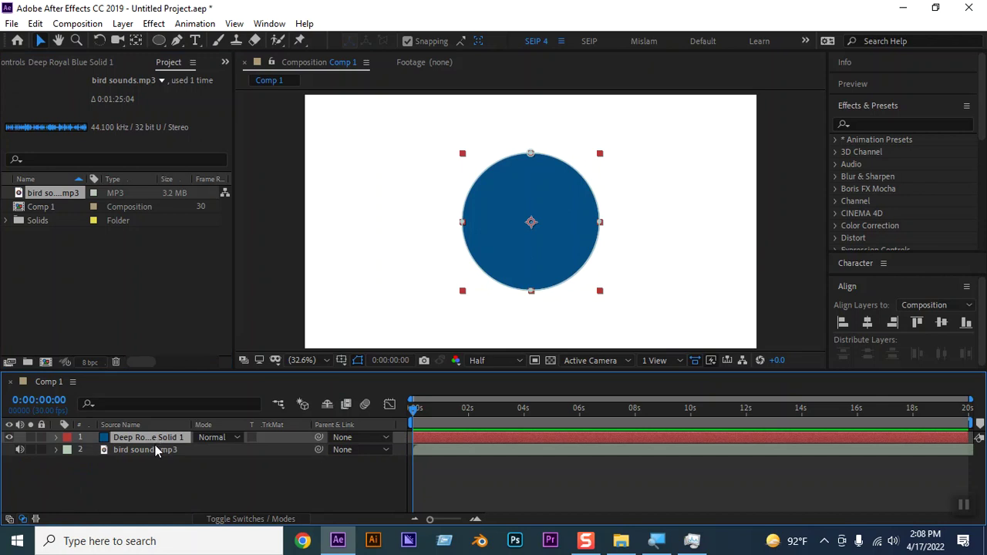
left_click(156, 449)
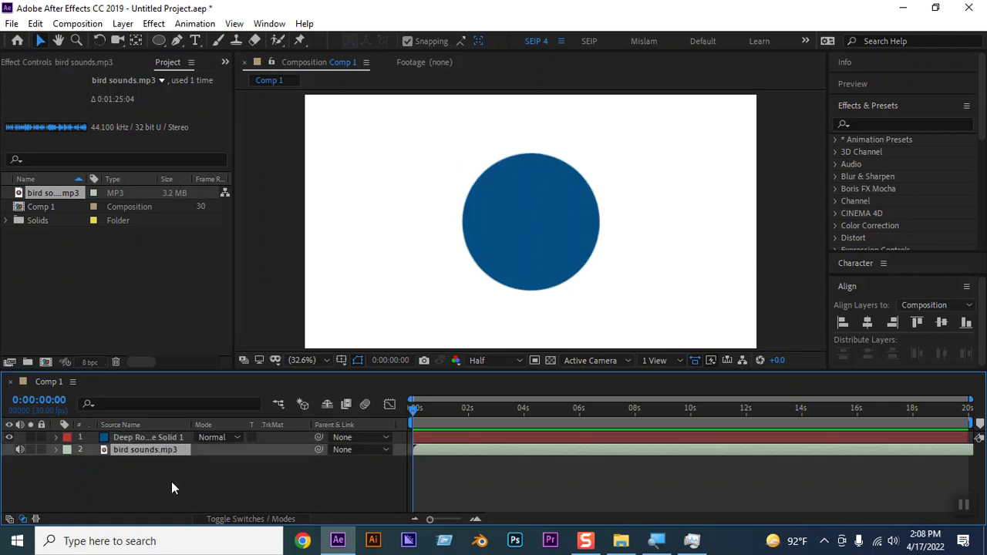
left_click(171, 481)
left_click(159, 436)
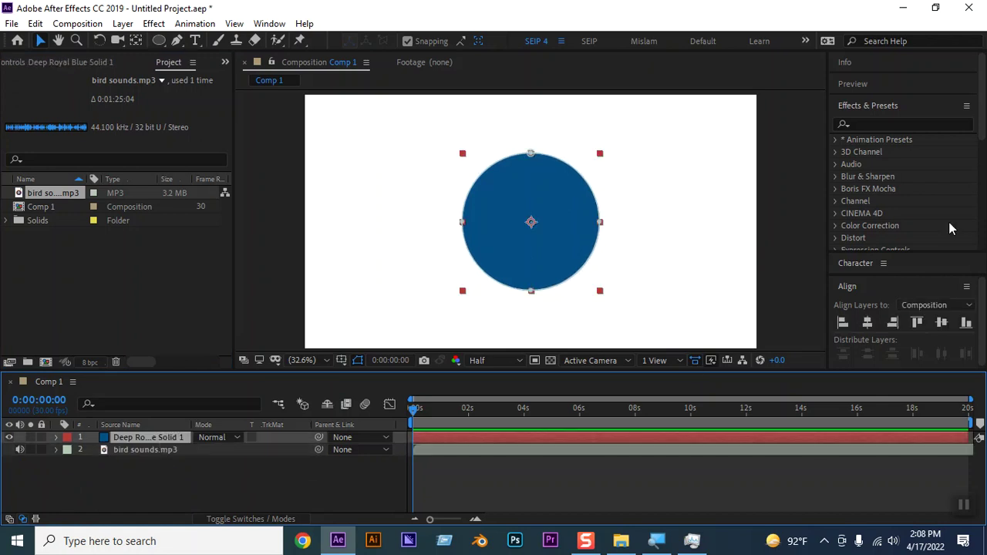
left_click(875, 124)
Search 'aud' in Effects & Presets and drag Audio Spectrum onto Deep Royal Blue Solid 1.
type("a")
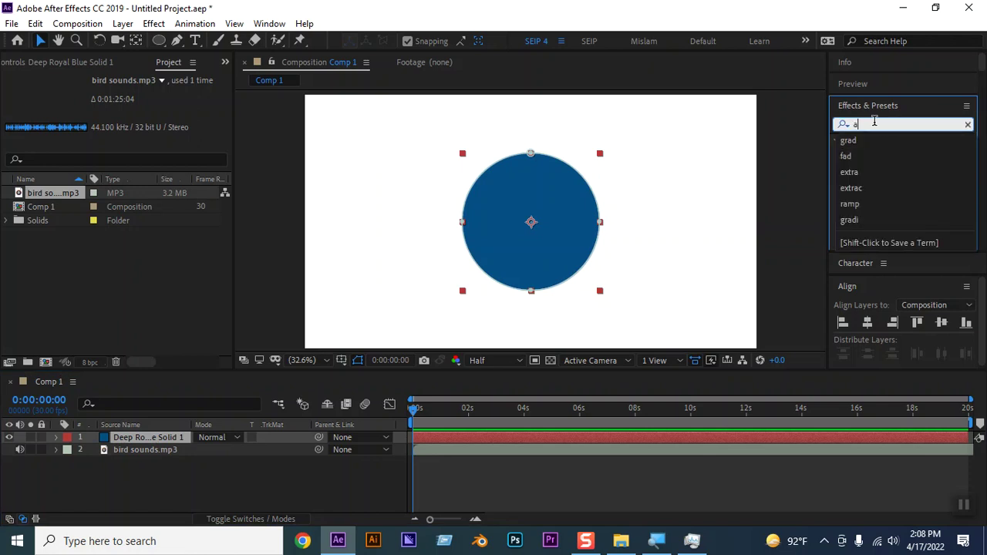
type("udop")
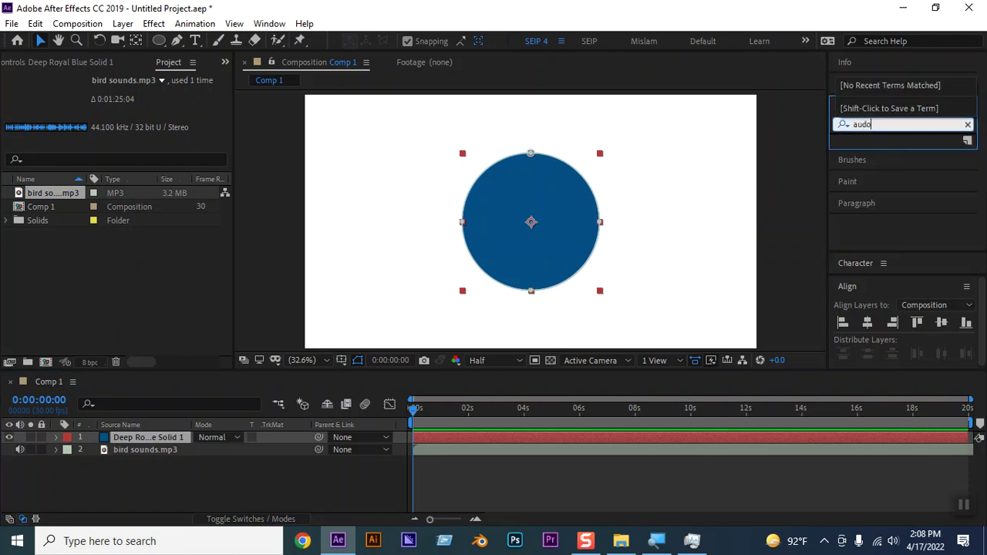
key("BackSpace")
key("BackSpace")
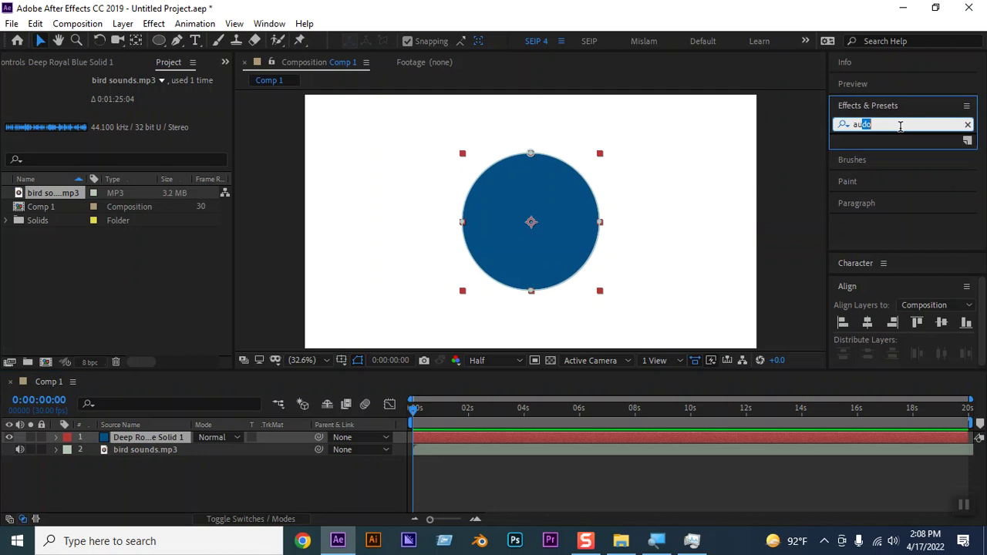
key("BackSpace")
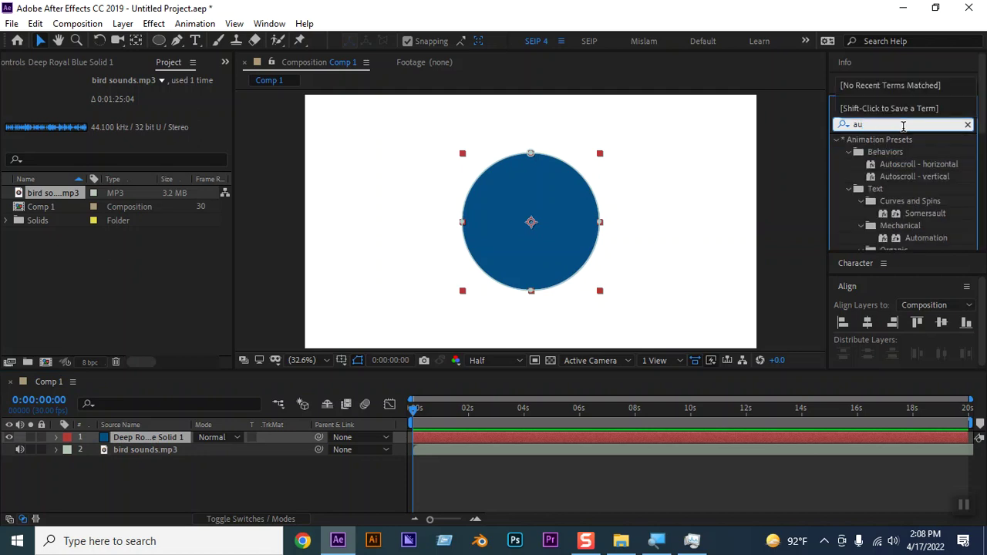
type("d")
left_click_drag(896, 153, 160, 440)
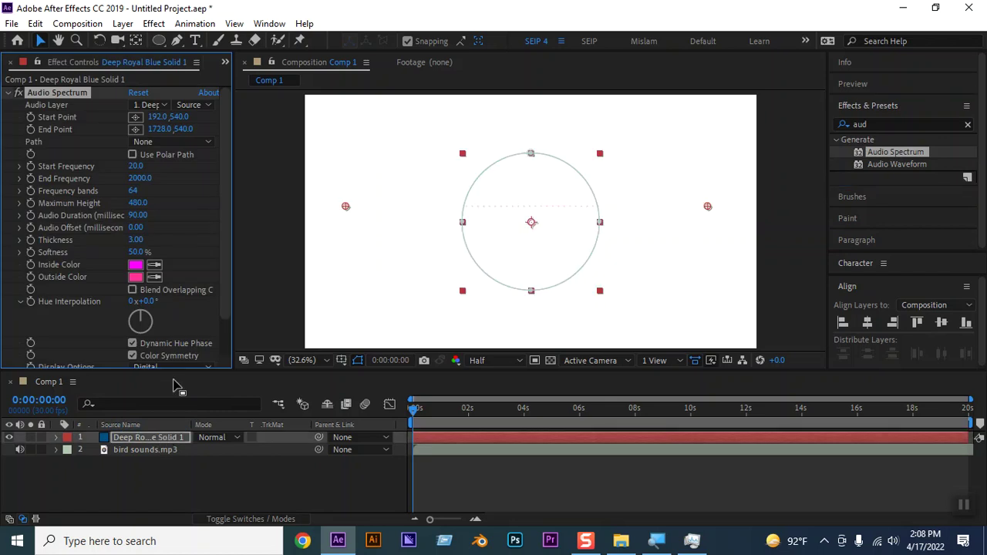
left_click(11, 24)
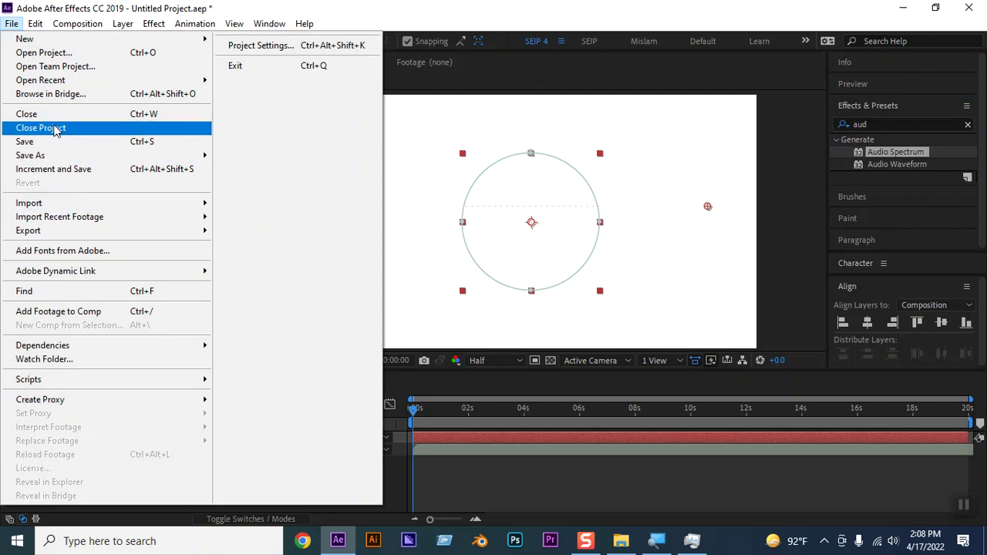
Use File > Save As to store the project as 'audio spectrum' in Develop.
mouse_move(57, 159)
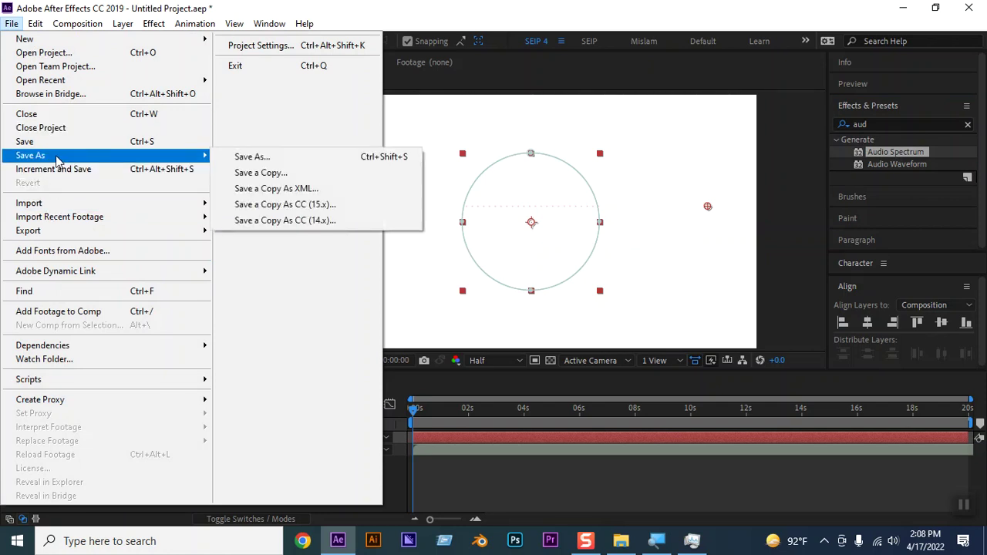
left_click(230, 157)
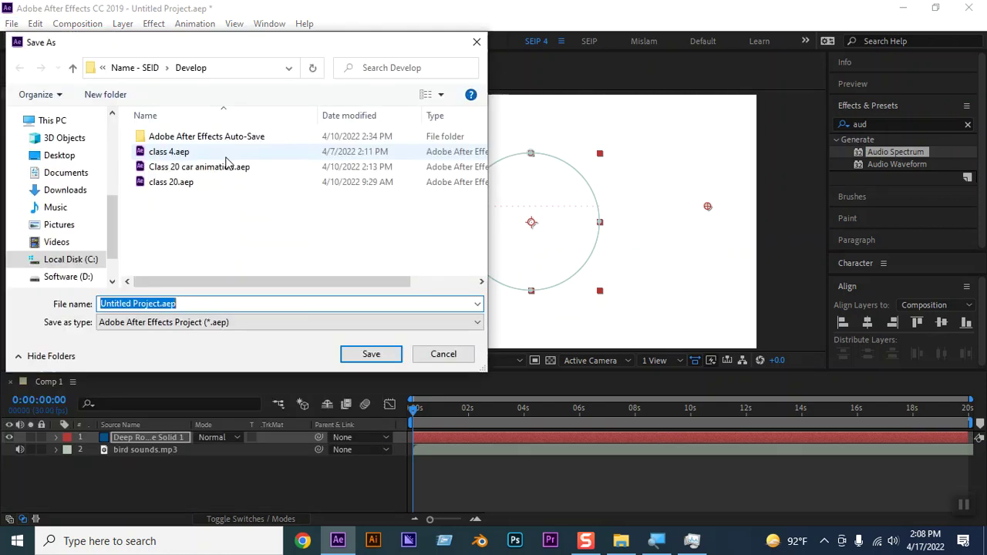
type("audio spectrum")
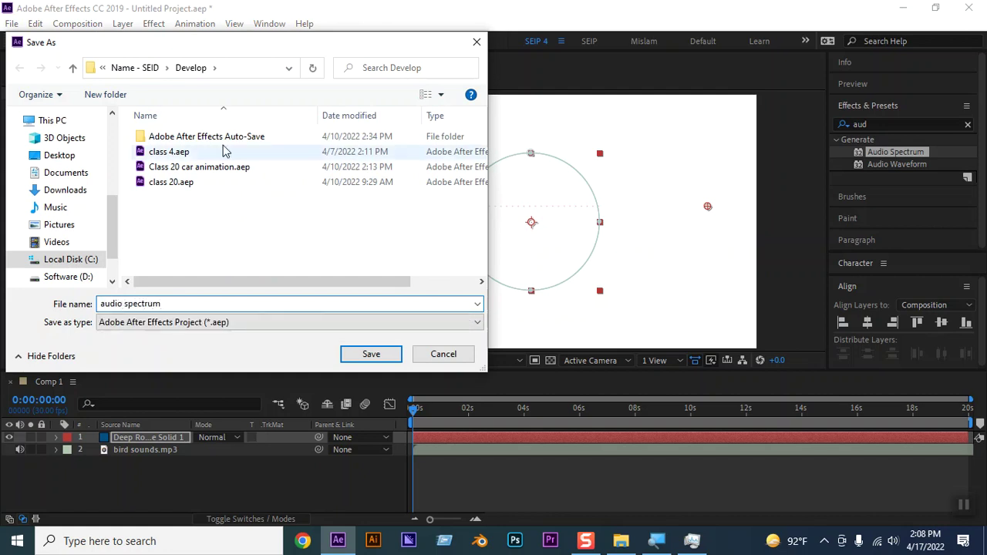
left_click(376, 354)
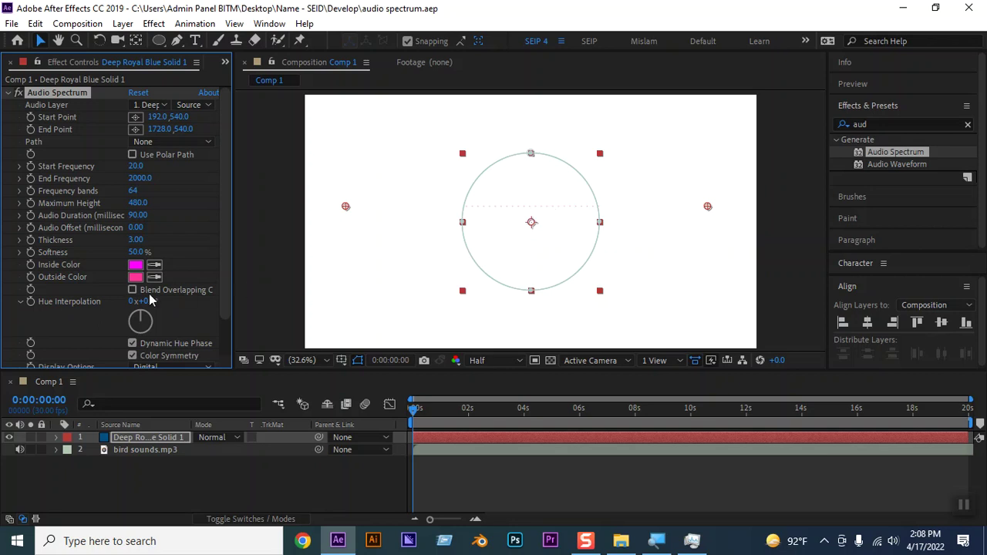
Set Thickness to 12.20, Audio Layer to bird sounds.mp3, and Path to Mask 1.
left_click_drag(136, 240, 195, 235)
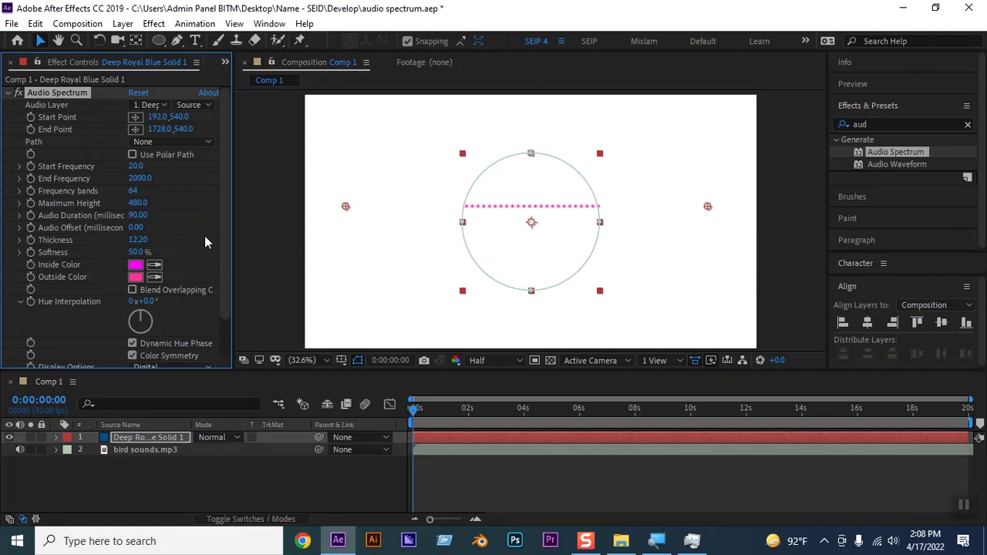
left_click(150, 105)
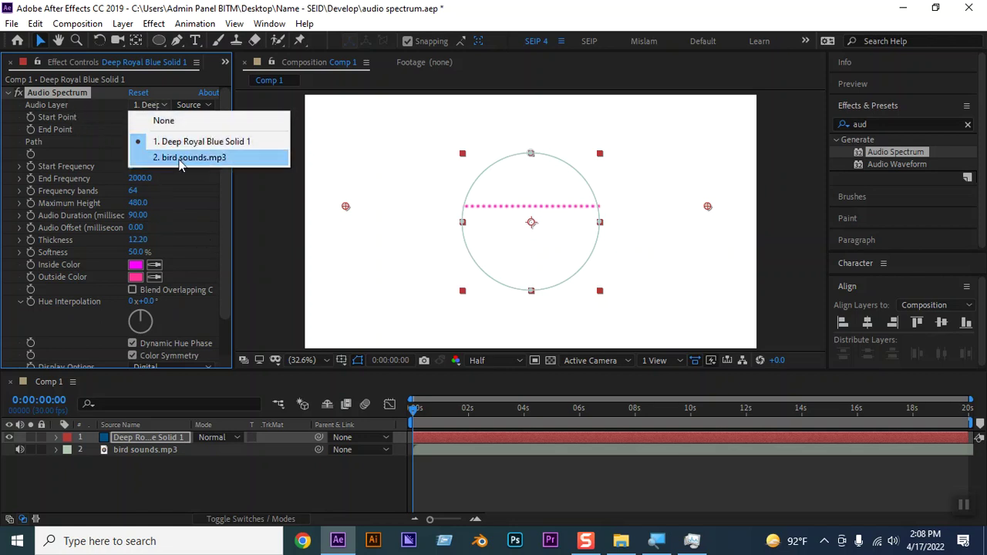
left_click(180, 159)
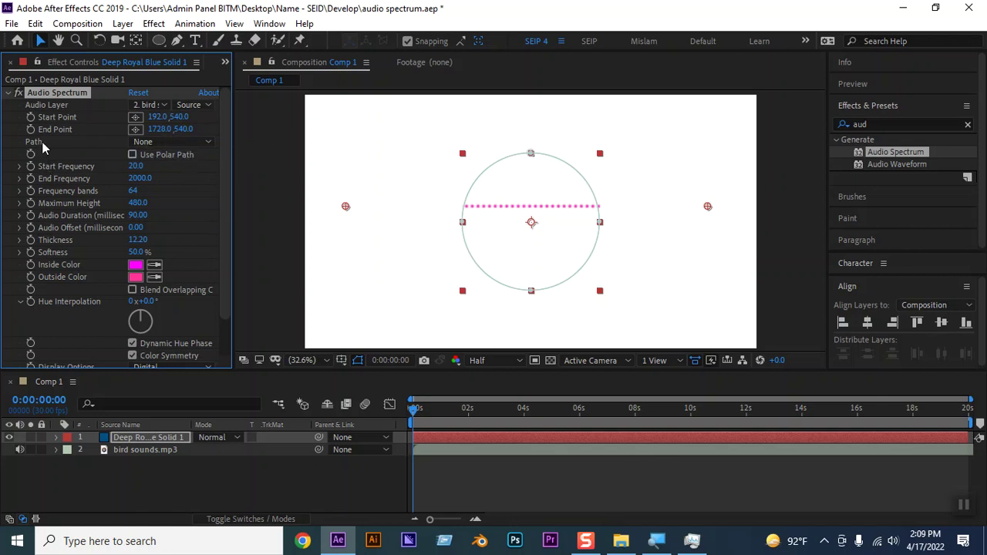
left_click(159, 142)
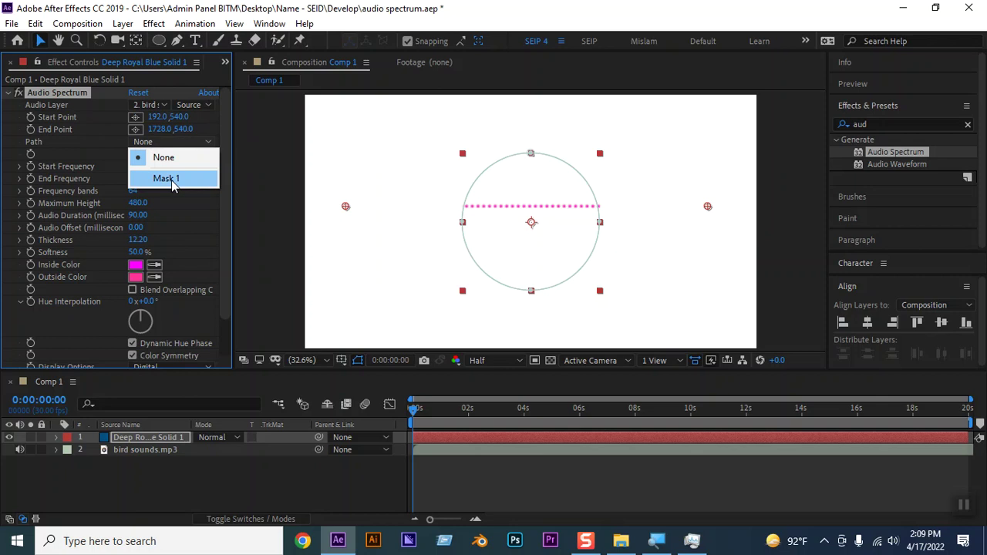
left_click(166, 179)
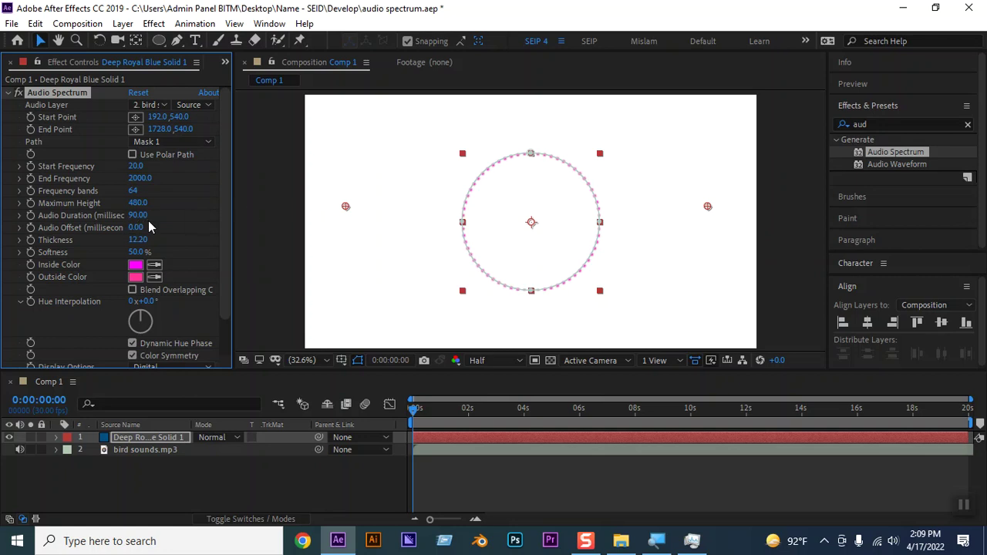
Set End Frequency to 22050, Frequency bands to 78, and Maximum Height to 20000.
left_click(139, 178)
type("15000")
key("Return")
left_click_drag(235, 181, 300, 184)
left_click_drag(133, 191, 143, 191)
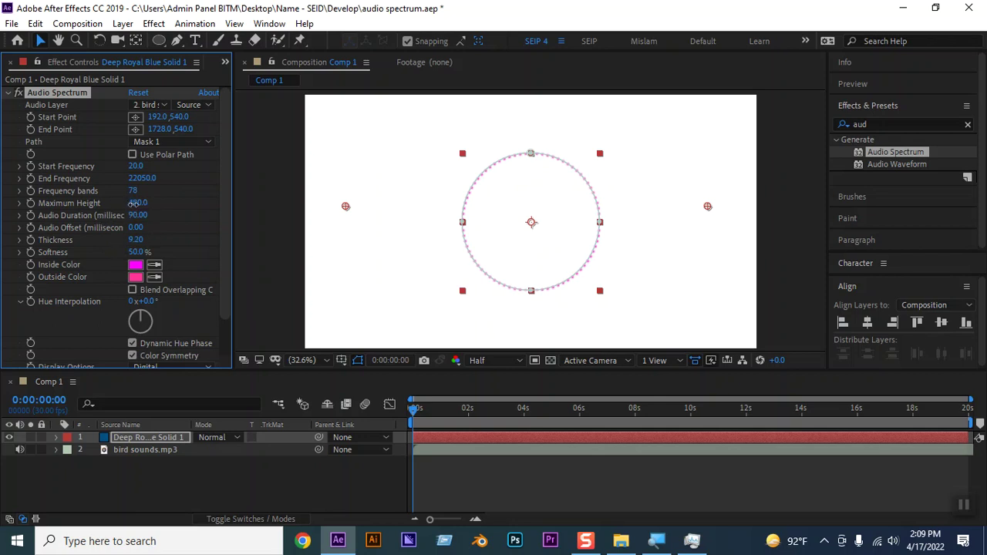
left_click(139, 203)
type("20000")
key("Return")
Preview the spectrum with speaker volume at 94, scrub through it, and set Softness to 0%.
key("space")
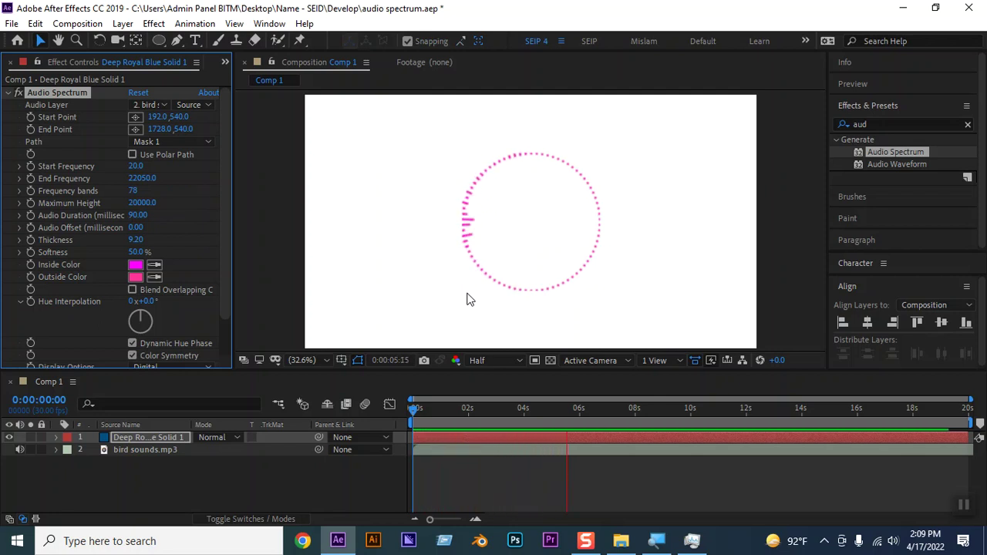
left_click(899, 542)
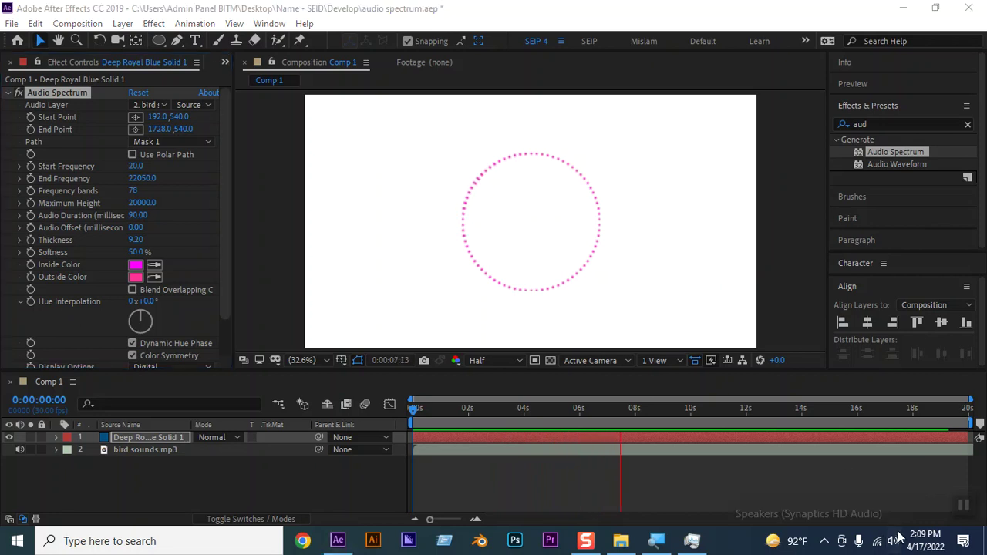
left_click(935, 507)
left_click_drag(934, 507, 928, 507)
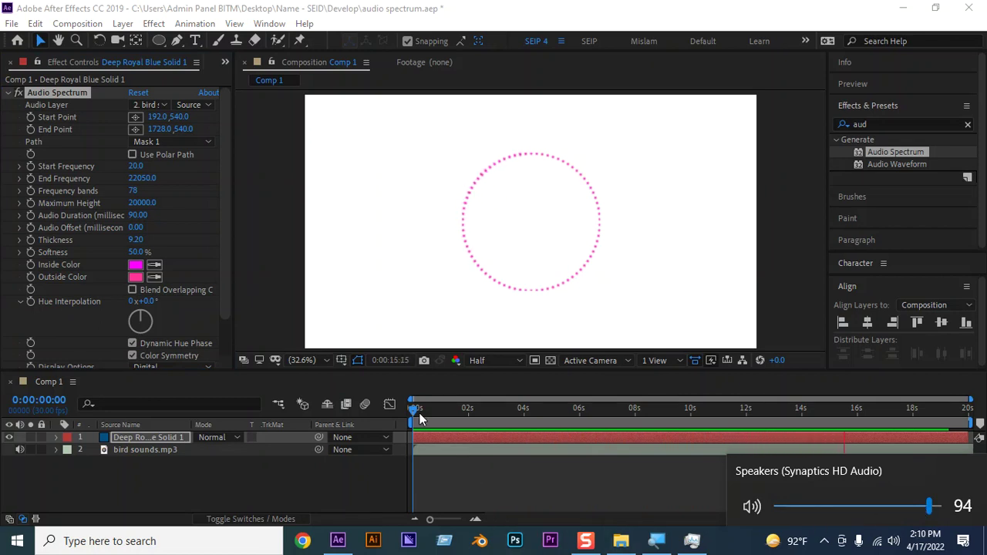
left_click(280, 475)
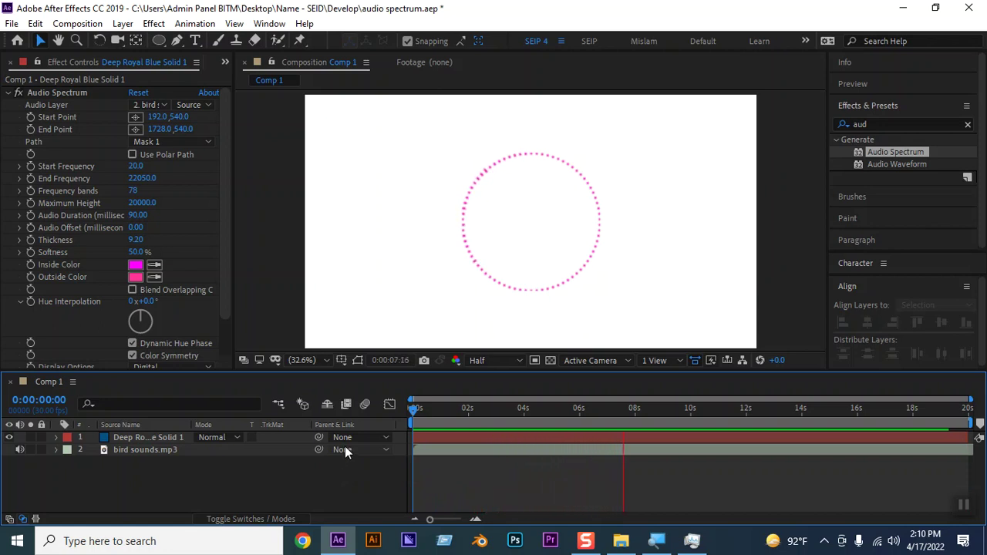
left_click(461, 424)
mouse_move(634, 408)
left_mouse_down()
mouse_move(459, 399)
mouse_move(506, 390)
left_mouse_up()
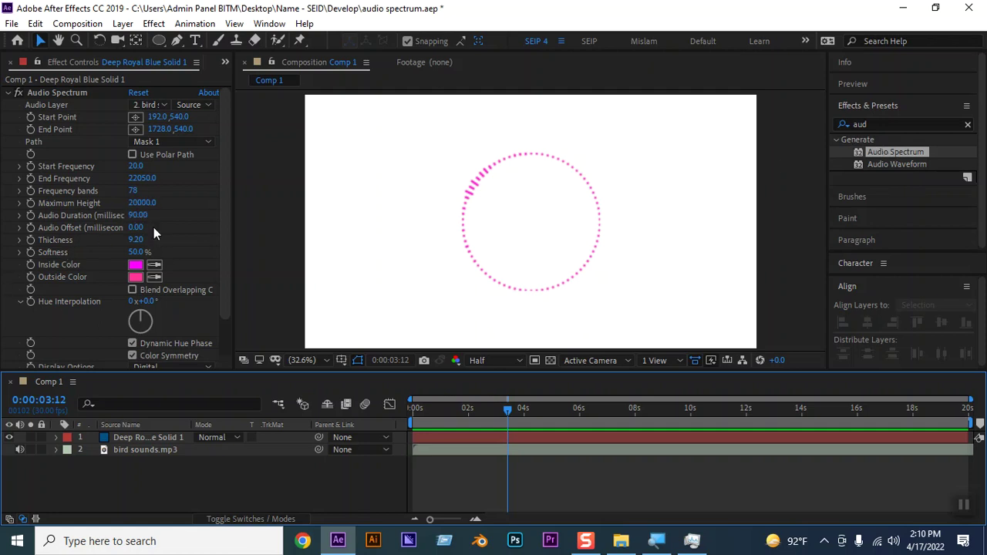
left_click_drag(137, 252, 28, 252)
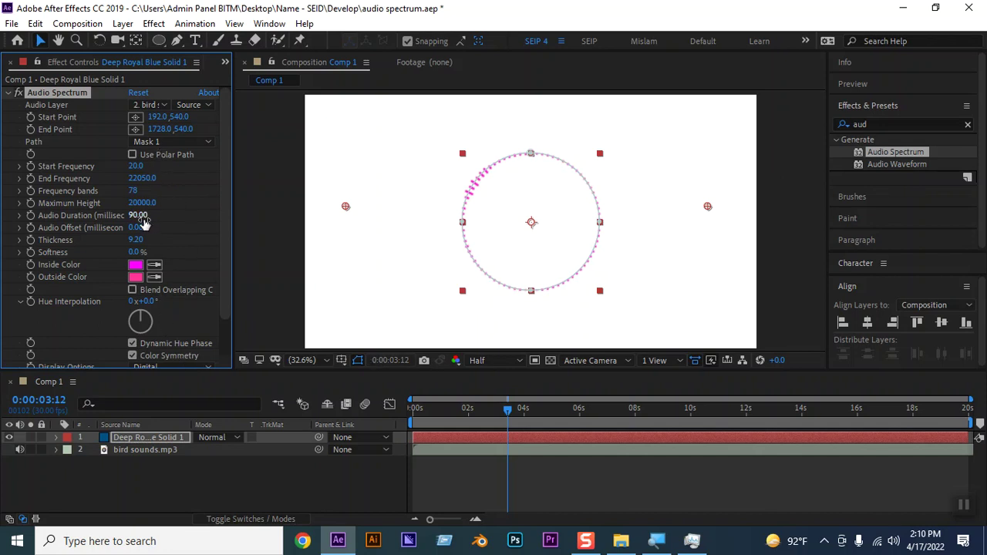
Switch the Audio Spectrum display to Analog lines and preview the result.
scroll(143, 224, "down", 1)
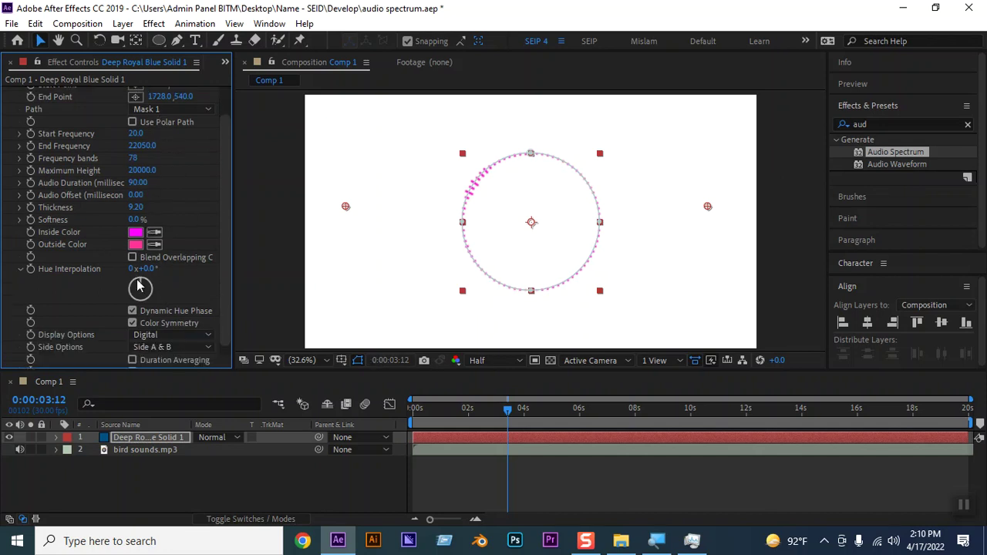
left_click(162, 324)
left_click(185, 356)
key("space")
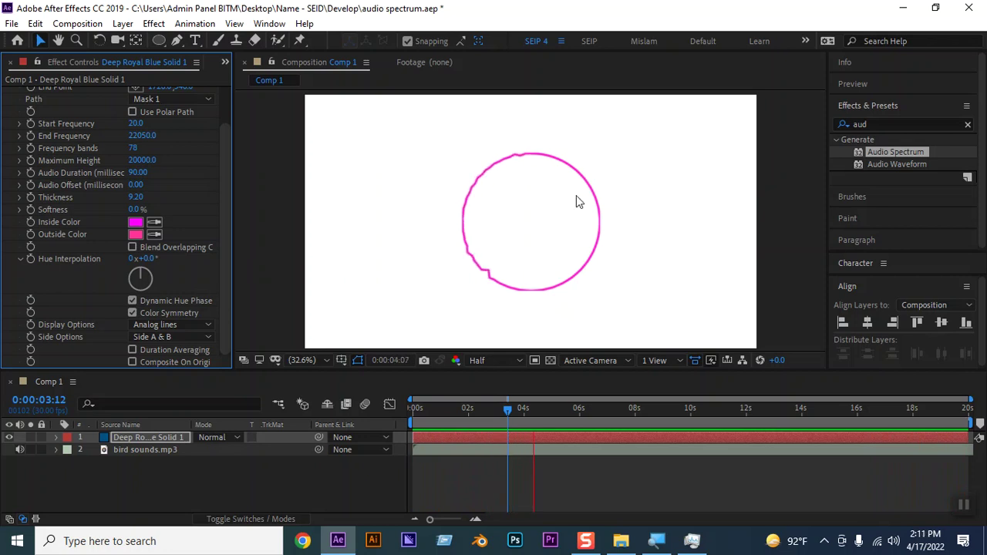
key("space")
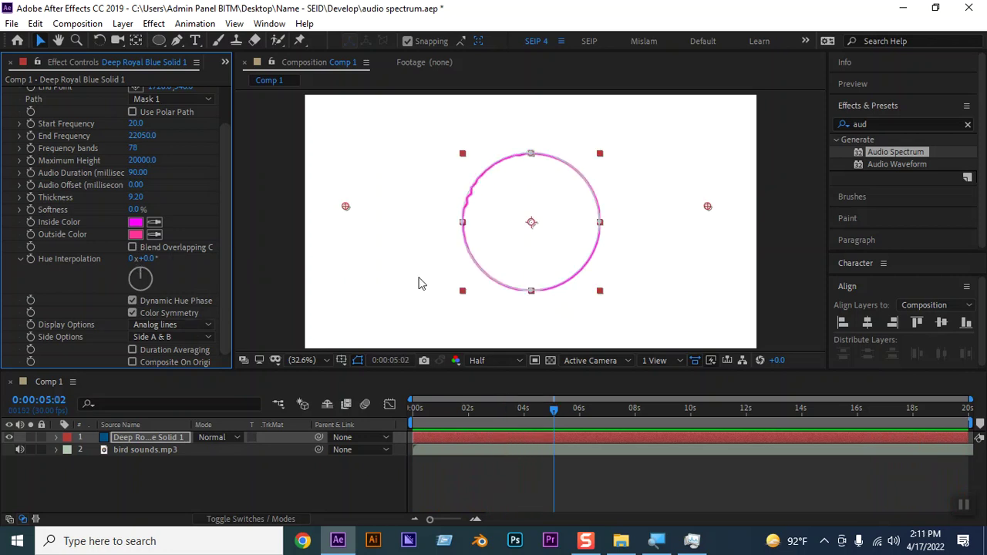
Set Side Options to Side A, return Display Options to Digital, and preview from the start.
left_click(175, 340)
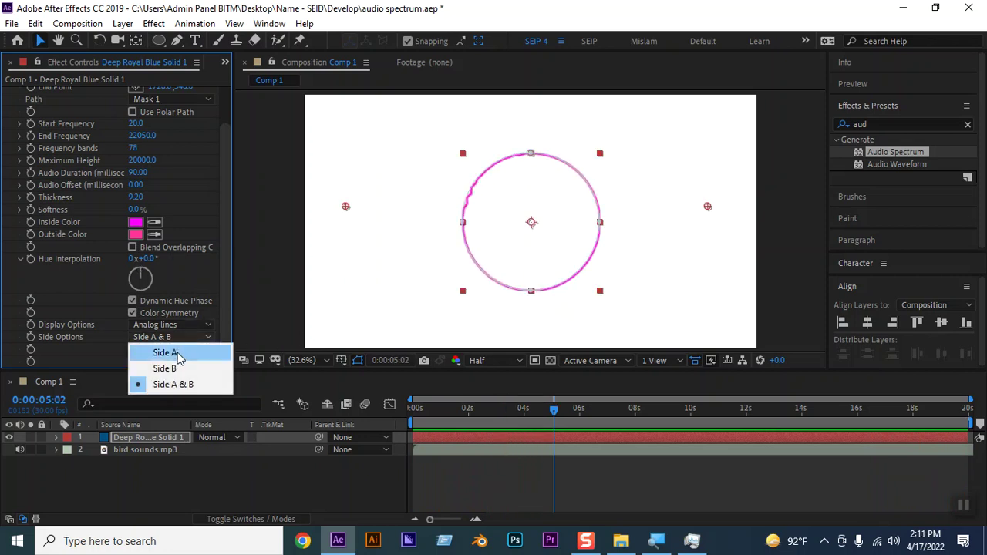
left_click(162, 350)
left_click(171, 324)
left_click(158, 335)
left_click_drag(552, 410, 326, 413)
key("space")
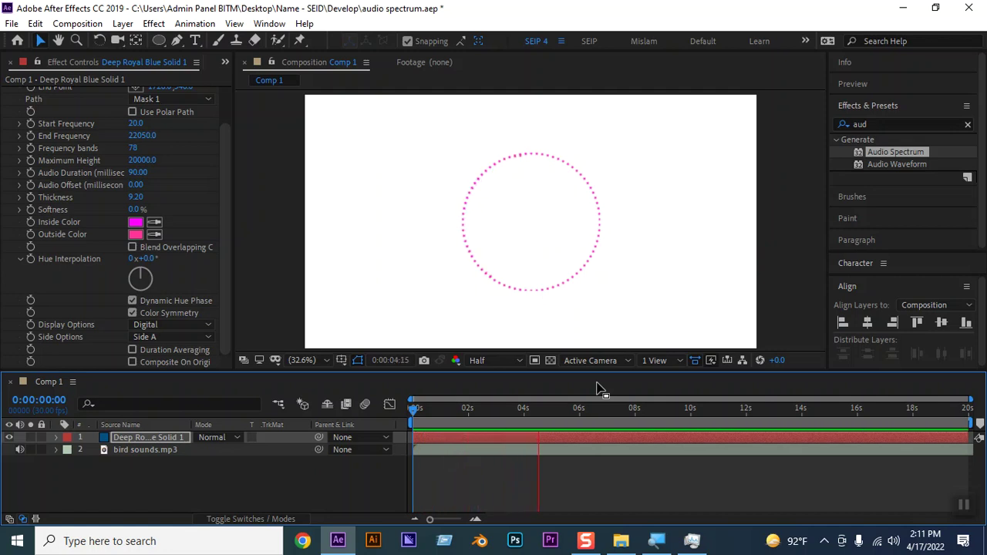
Change the spectrum's Side Options to Side B and preview it.
key("space")
left_click(171, 337)
left_click(165, 352)
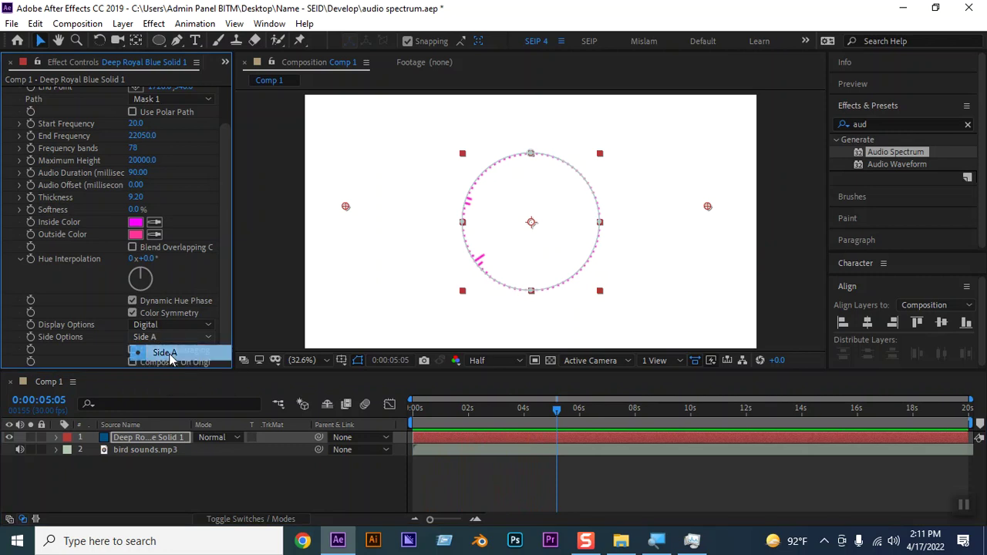
left_click(162, 337)
left_click(164, 368)
key("space")
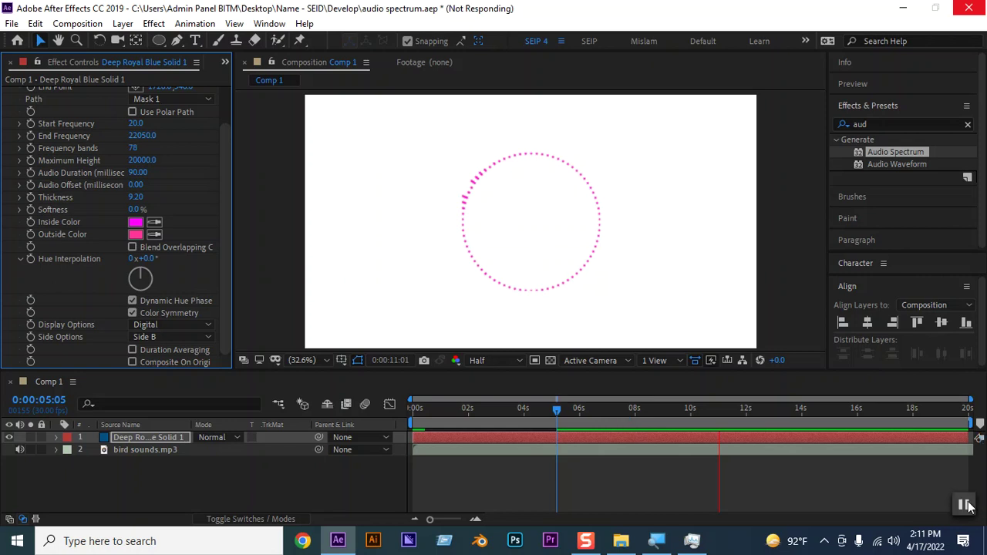
Replay the Side B spectrum from the start, then turn on Composite On Original.
left_click(739, 413)
left_click_drag(739, 413, 388, 405)
key("space")
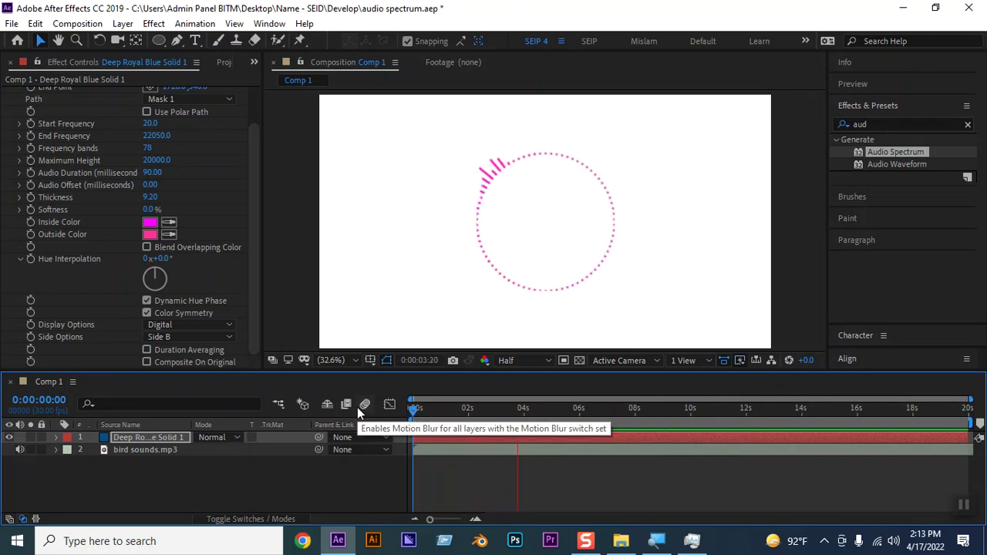
key("space")
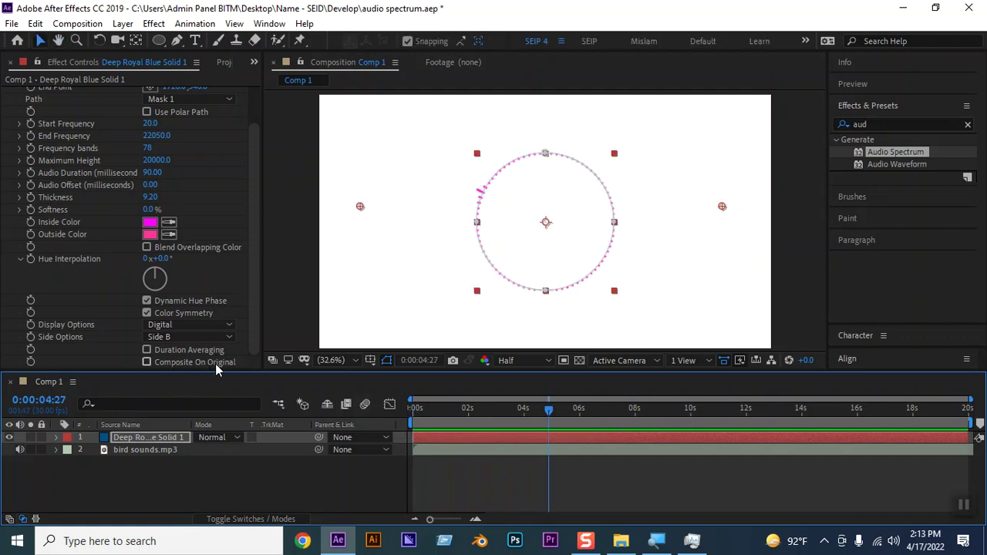
left_click(210, 364)
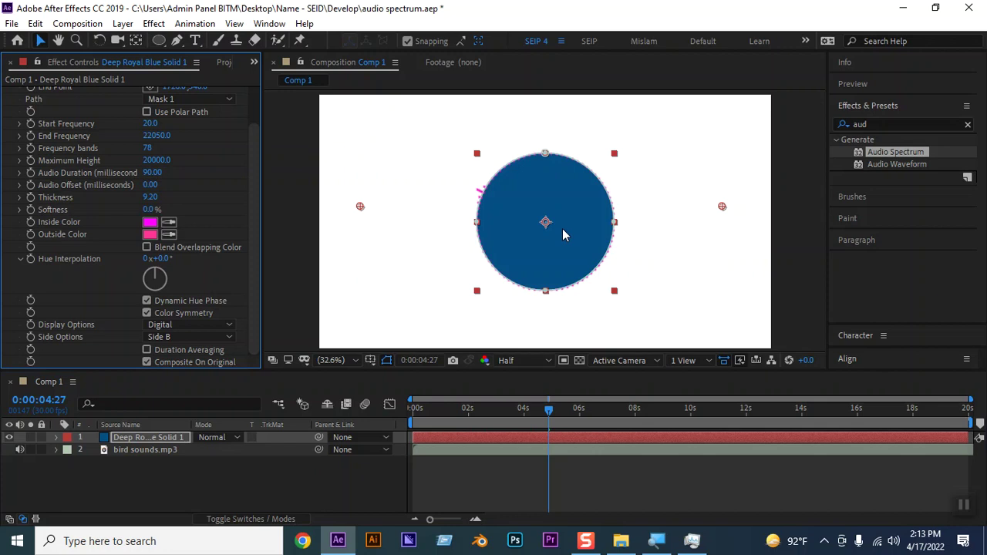
Preview the spectrum from the start and scrub its Audio Offset to 1950 ms.
left_click_drag(548, 408, 407, 411)
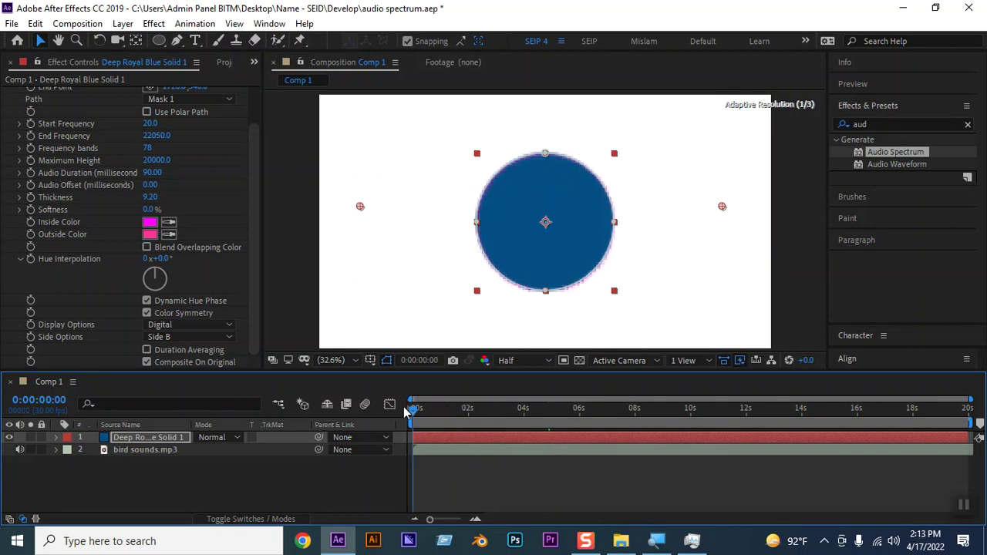
key("space")
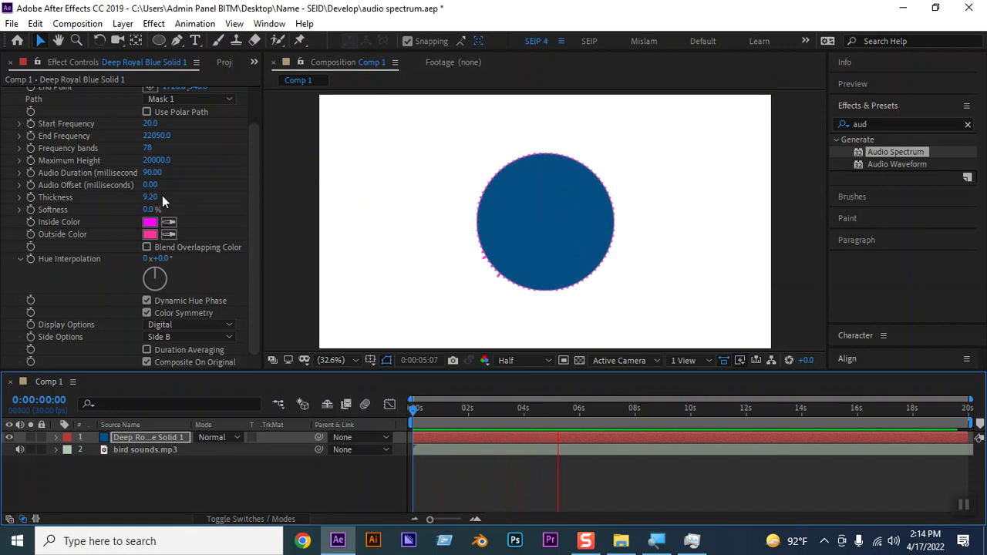
left_click_drag(150, 185, 156, 186)
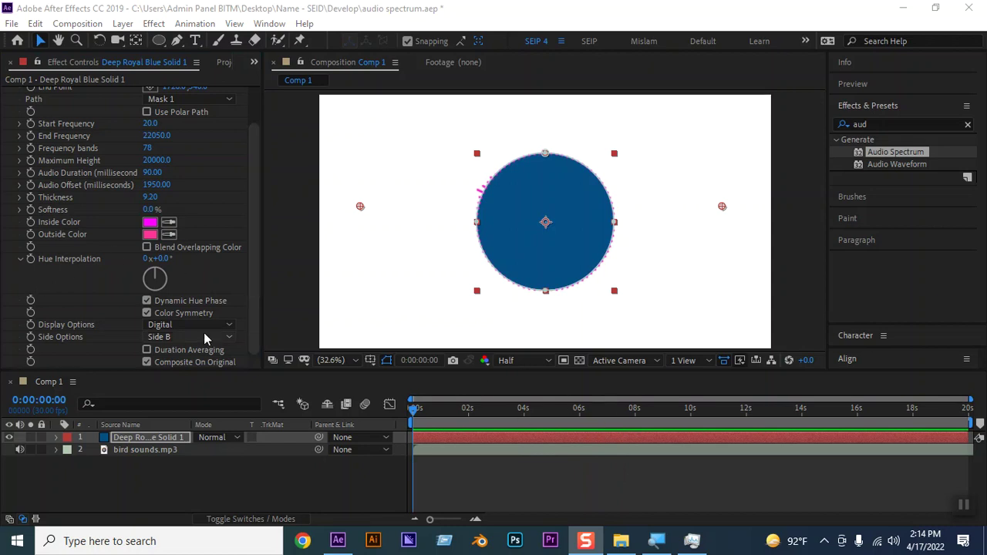
Toggle Color Symmetry and Dynamic Hue Phase, then uncheck Composite On Original.
left_click(146, 313)
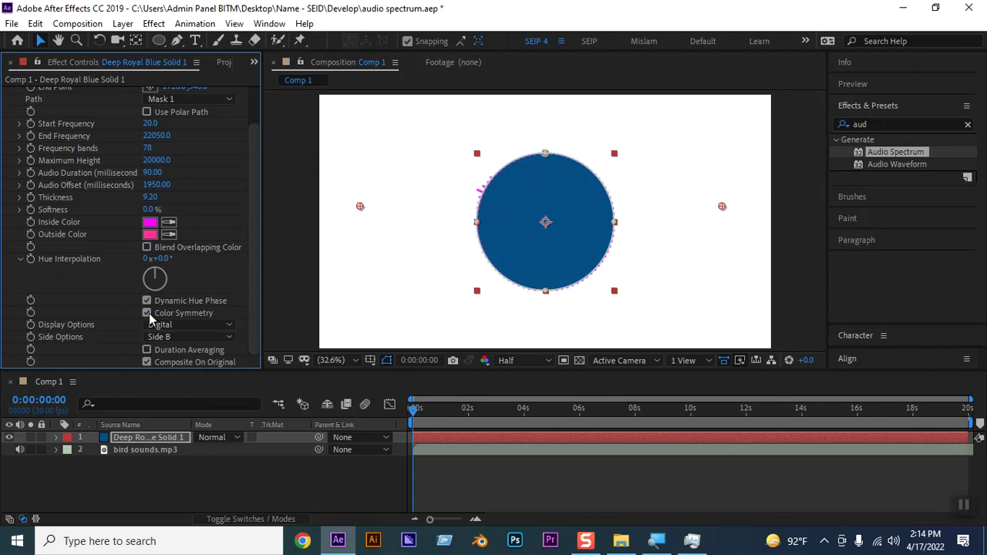
left_click(146, 301)
left_click(146, 301)
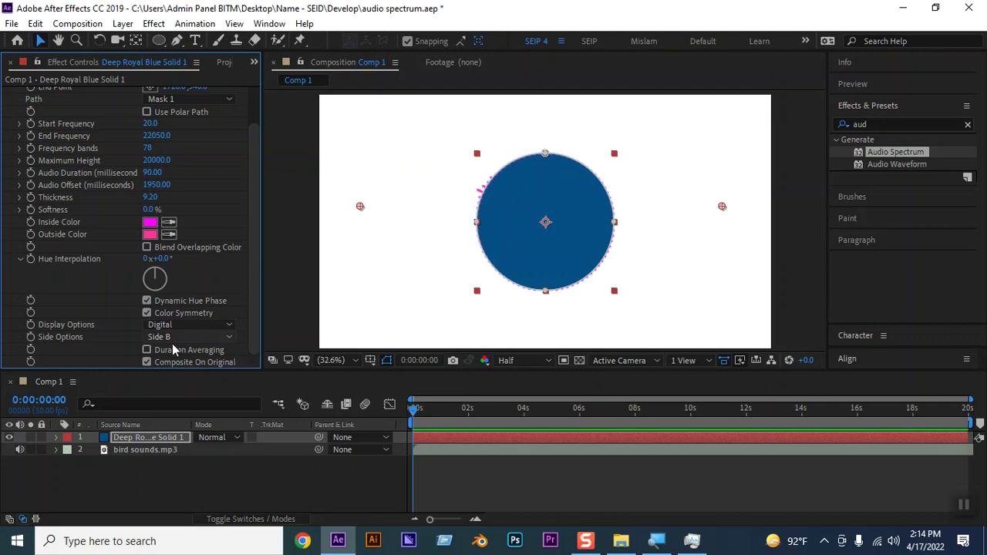
left_click(146, 362)
scroll(180, 240, "up", 2)
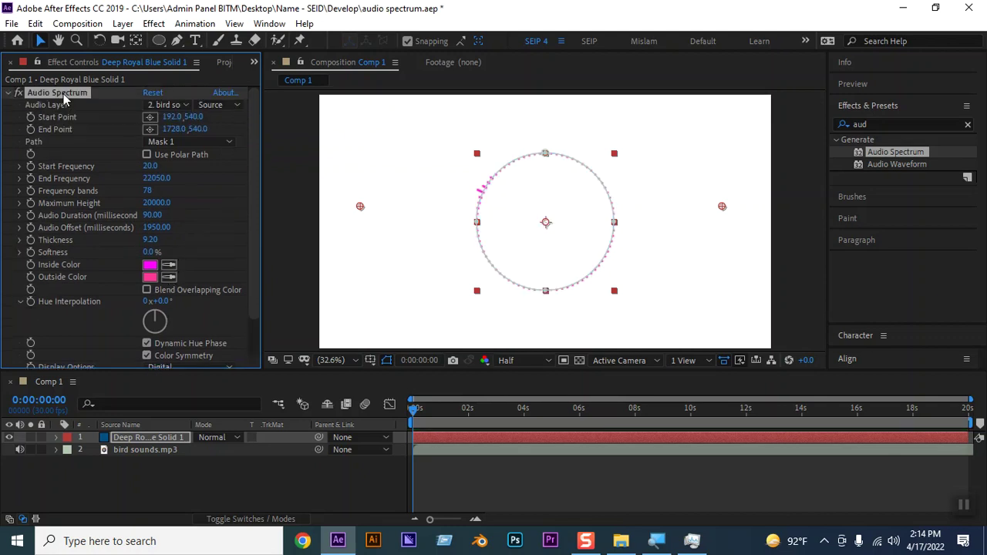
Delete the Audio Spectrum effect and apply Audio Waveform to the blue solid.
key("Delete")
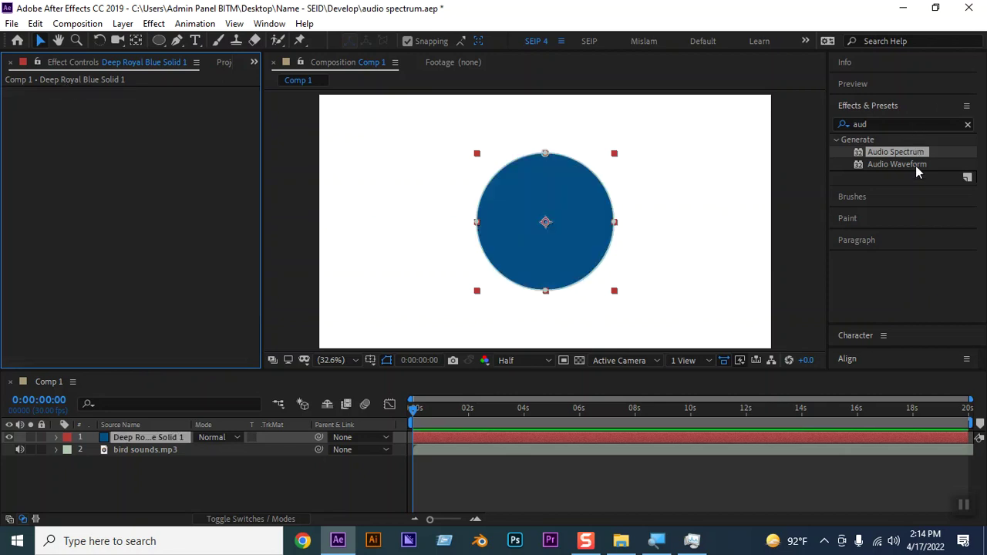
left_click(869, 167)
left_click_drag(869, 168, 543, 255)
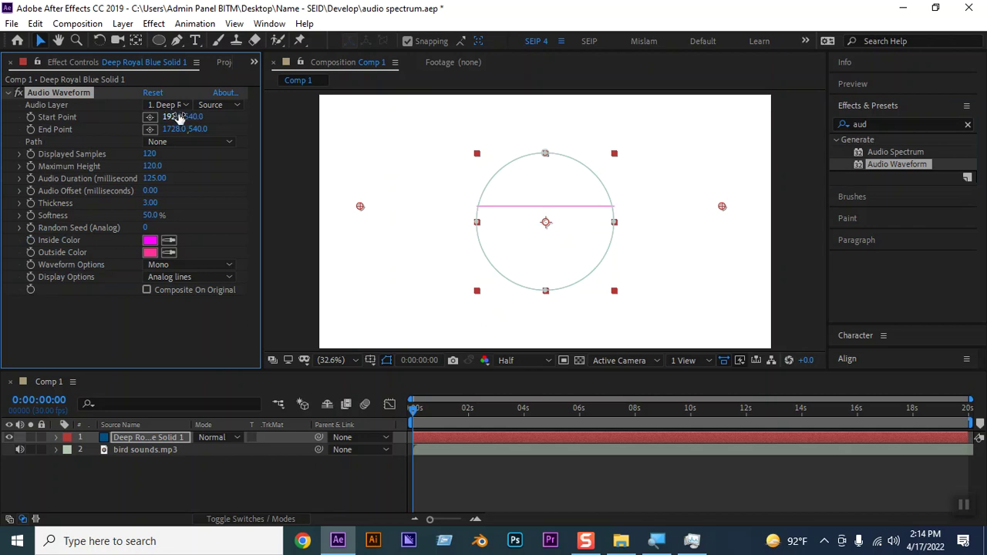
Set the waveform's Audio Layer to bird sounds.mp3 and its Path to Mask 1.
left_click(172, 107)
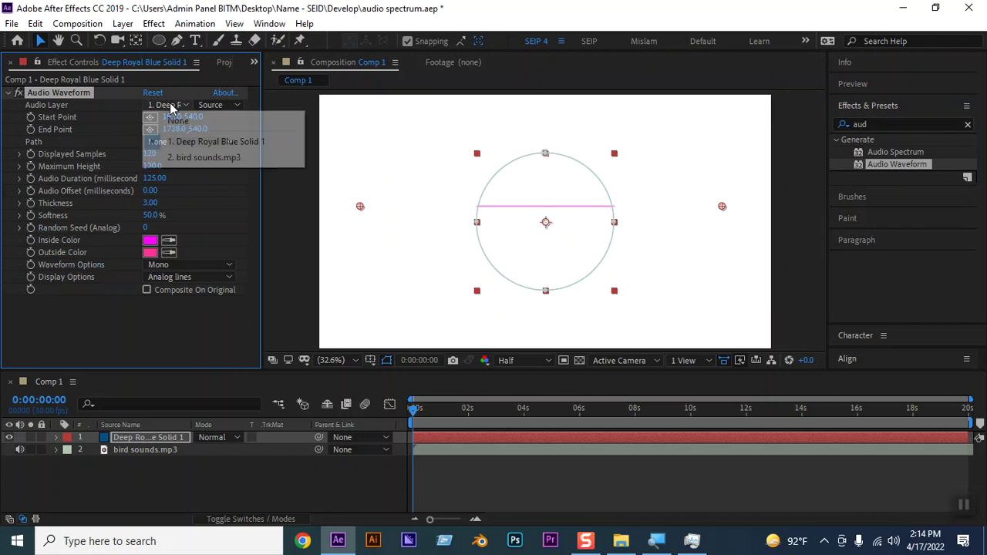
left_click(206, 160)
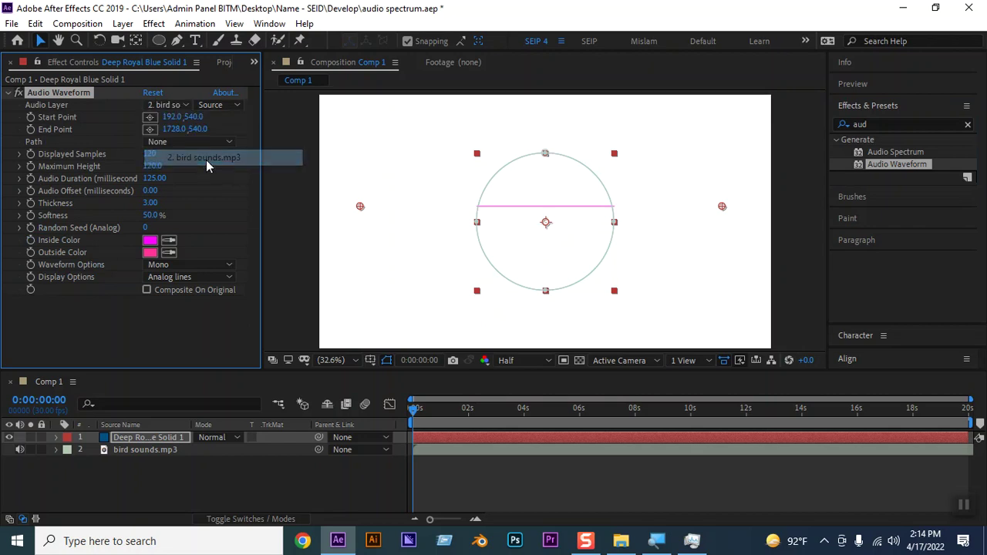
left_click(163, 144)
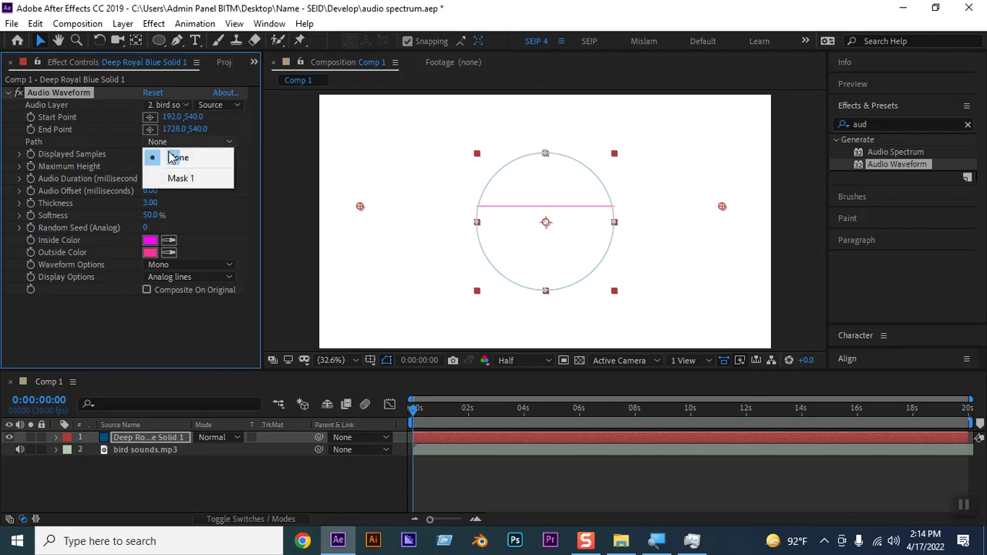
left_click(182, 179)
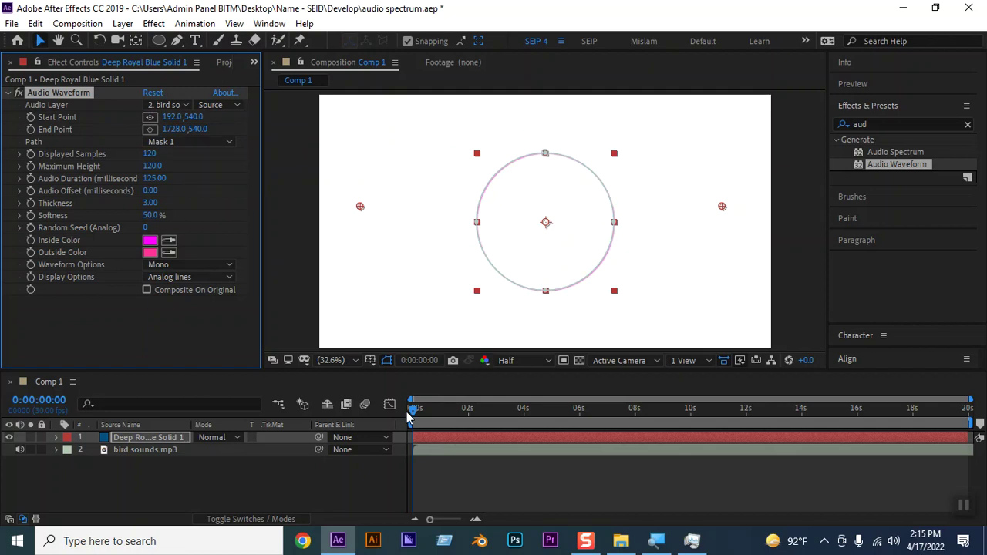
While previewing, scrub the waveform's Maximum Height up to 900 and back down to 736.
key("space")
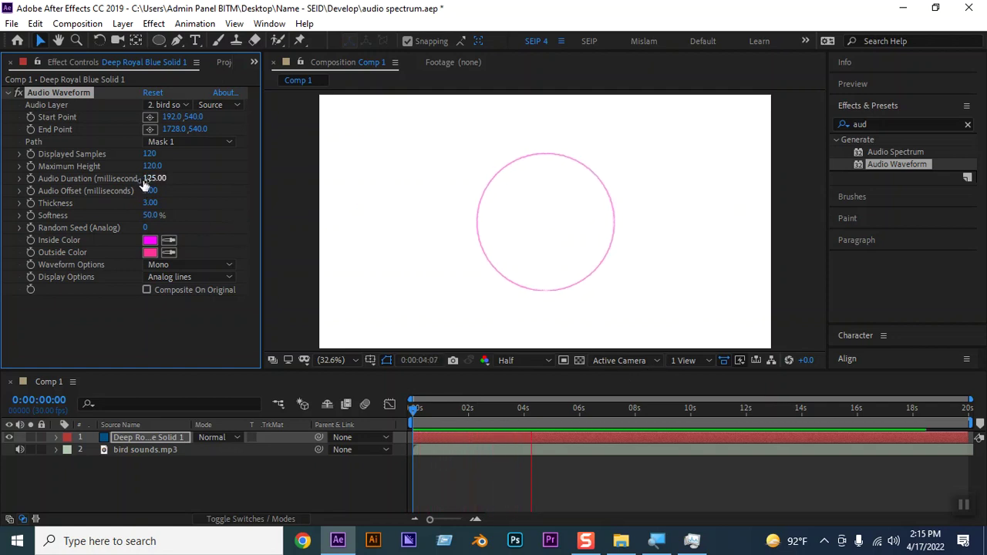
left_click_drag(152, 168, 293, 170)
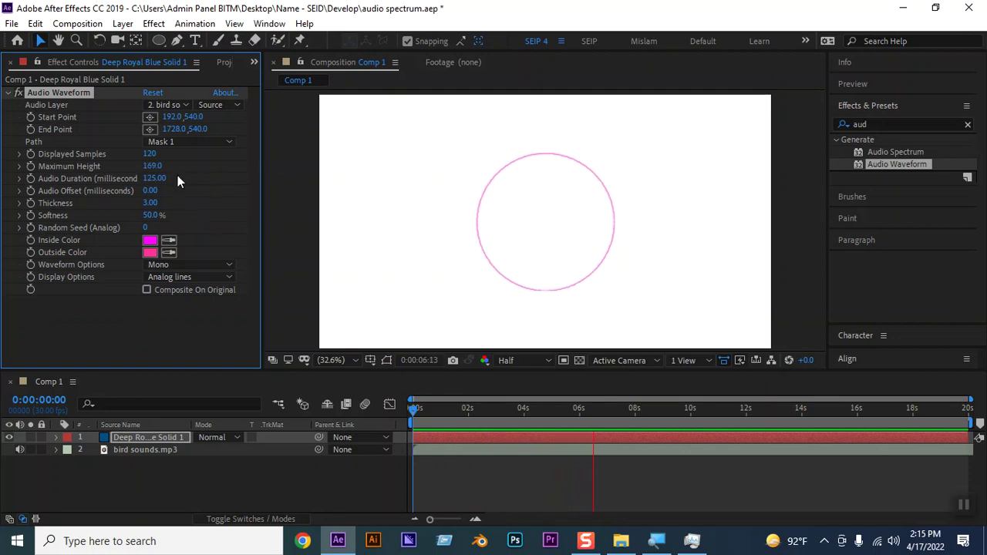
left_click_drag(153, 166, 671, 176)
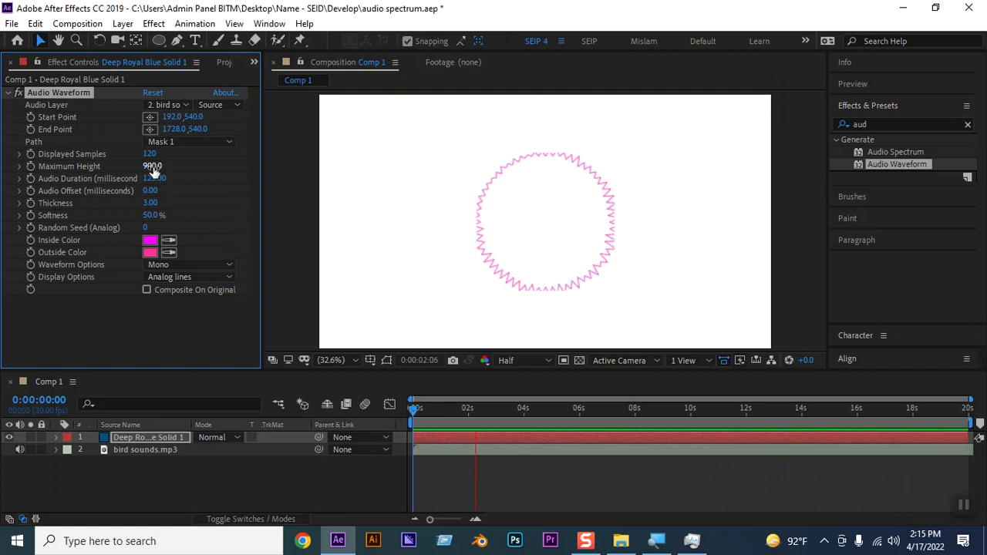
left_click_drag(46, 169, 31, 171)
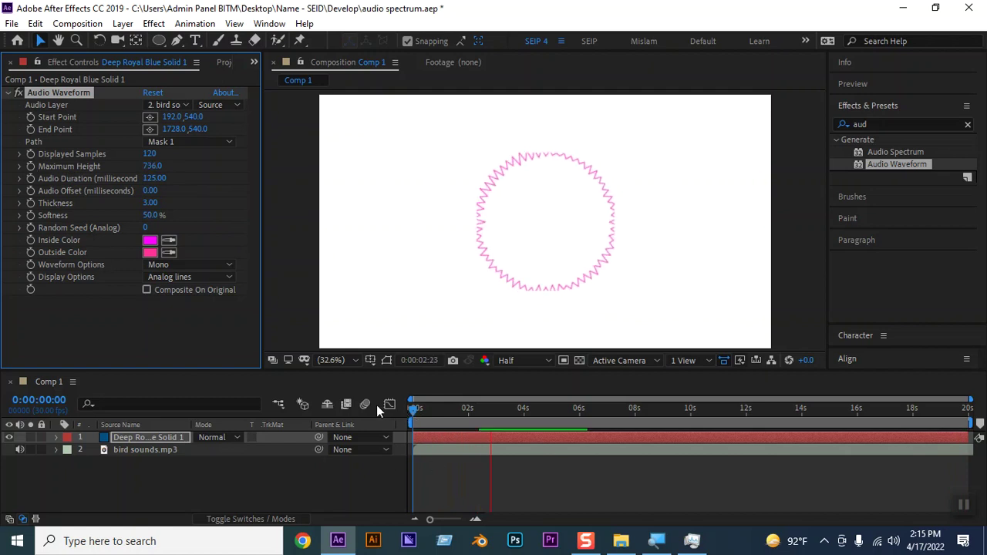
left_click(163, 436)
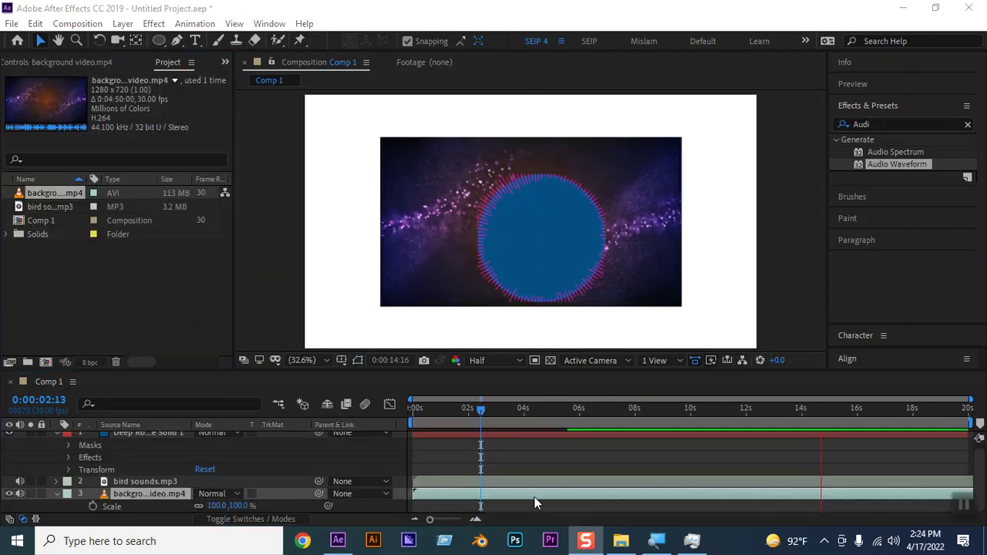
Scale the particle background video to 154% and set the ring's Softness to 0%.
left_click(219, 506)
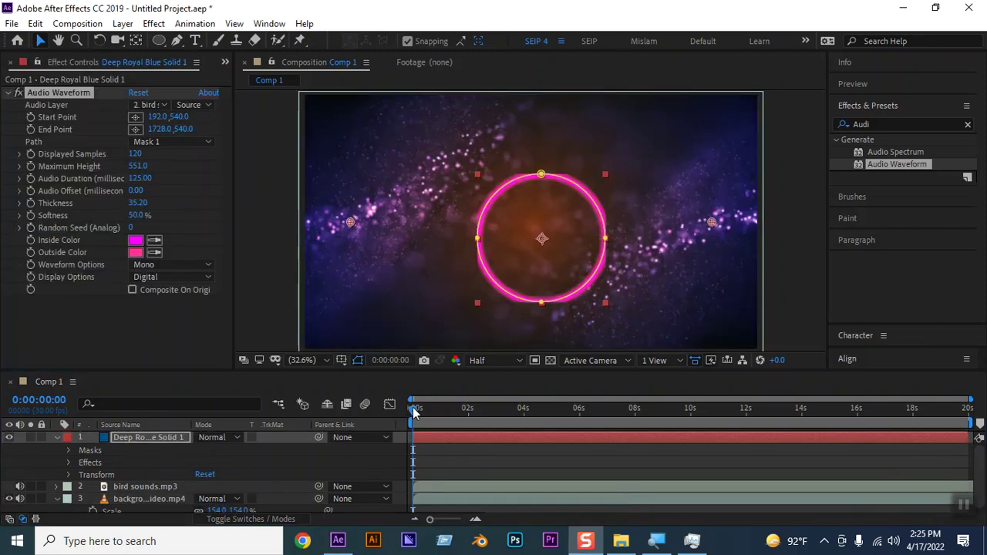
type("154")
mouse_move(414, 408)
left_mouse_down()
mouse_move(455, 411)
mouse_move(397, 405)
left_mouse_up()
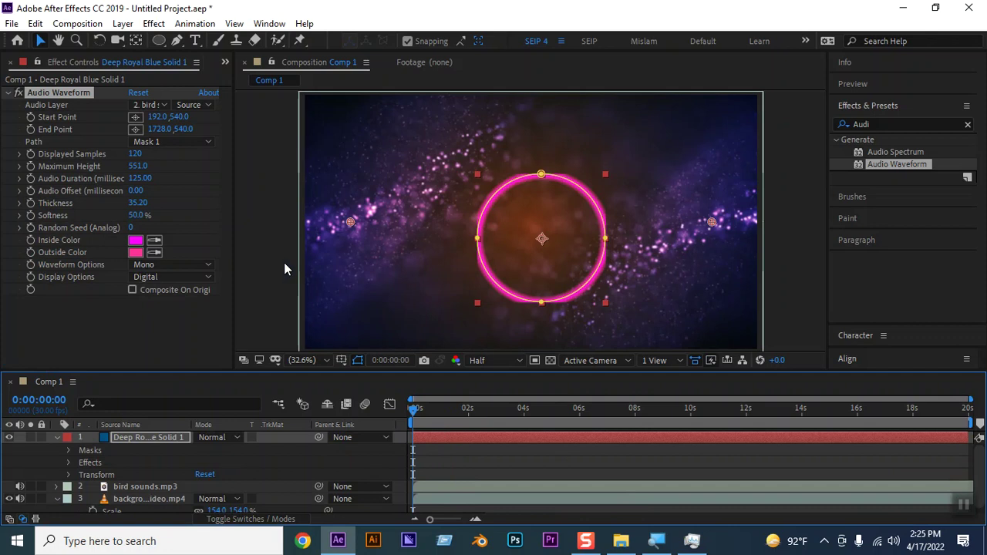
left_click_drag(137, 215, 114, 216)
left_click(136, 215)
type("0")
key("Return")
Set the waveform Thickness to 19 after trying 30 and 23, and enable Composite On Original.
left_click(137, 203)
type("30")
key("Return")
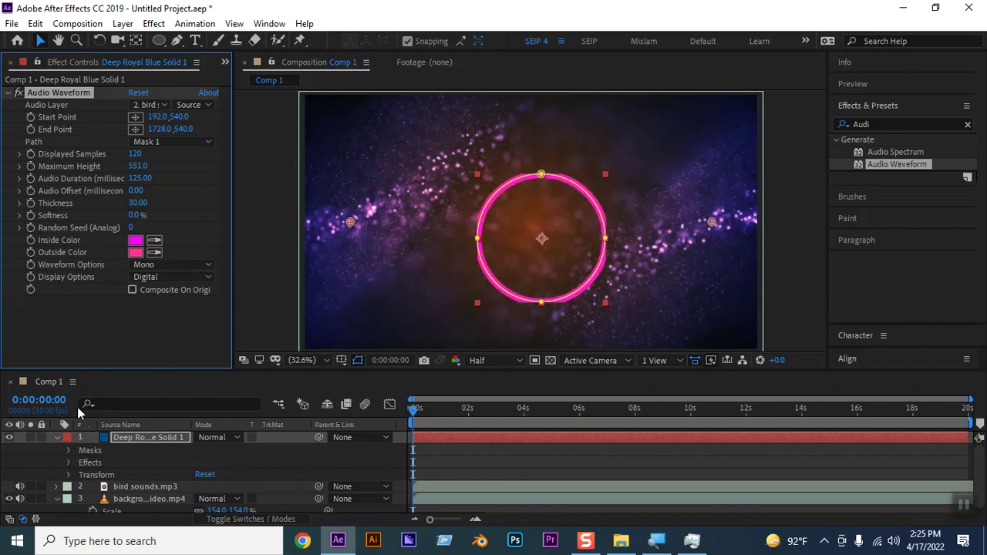
left_click(137, 203)
type("23")
key("Return")
left_click_drag(81, 205, 14, 213)
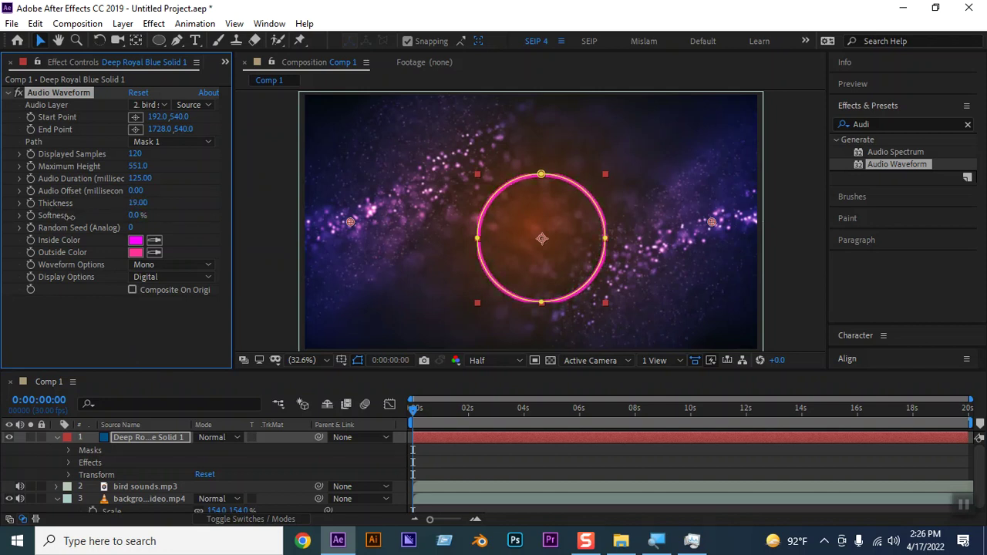
left_click(132, 290)
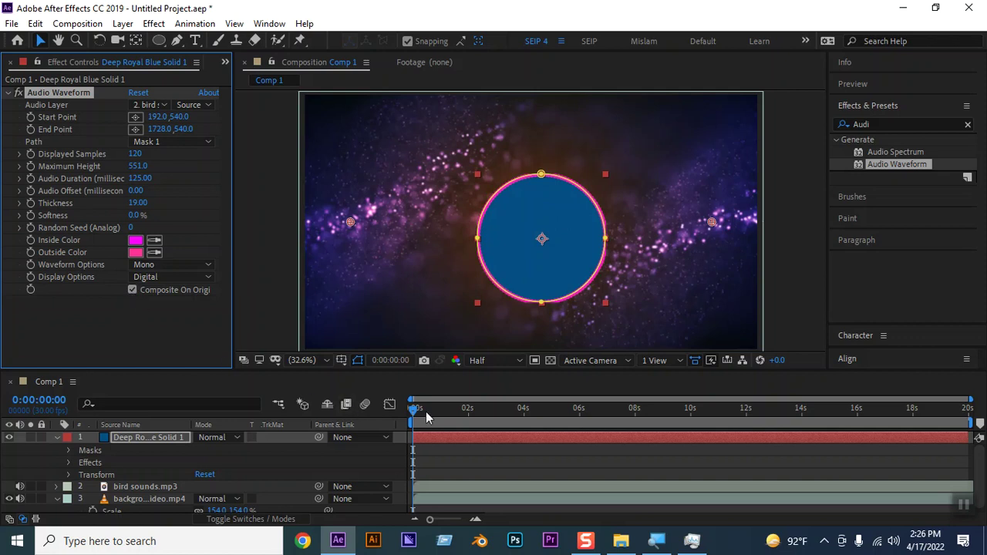
Scrub the timeline back and forth to watch the magenta ring ripple around the blue circle.
left_click_drag(413, 415, 518, 406)
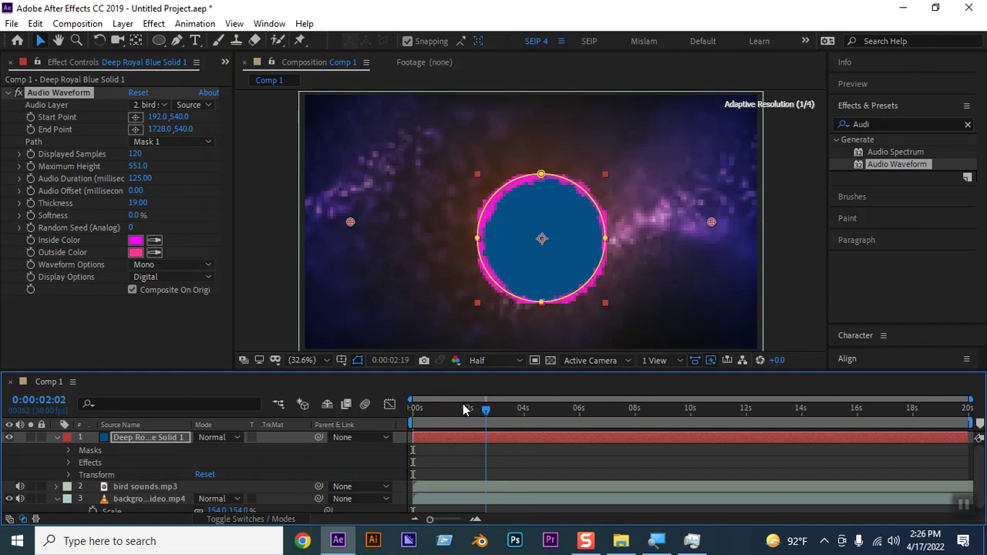
mouse_move(519, 406)
left_mouse_down()
mouse_move(554, 395)
mouse_move(356, 404)
left_mouse_up()
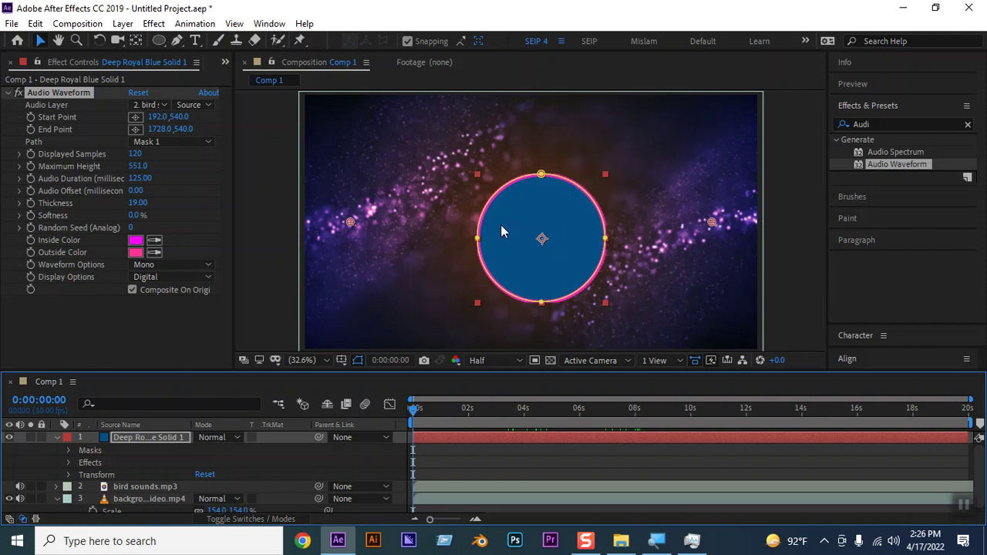
left_click_drag(420, 416, 411, 411)
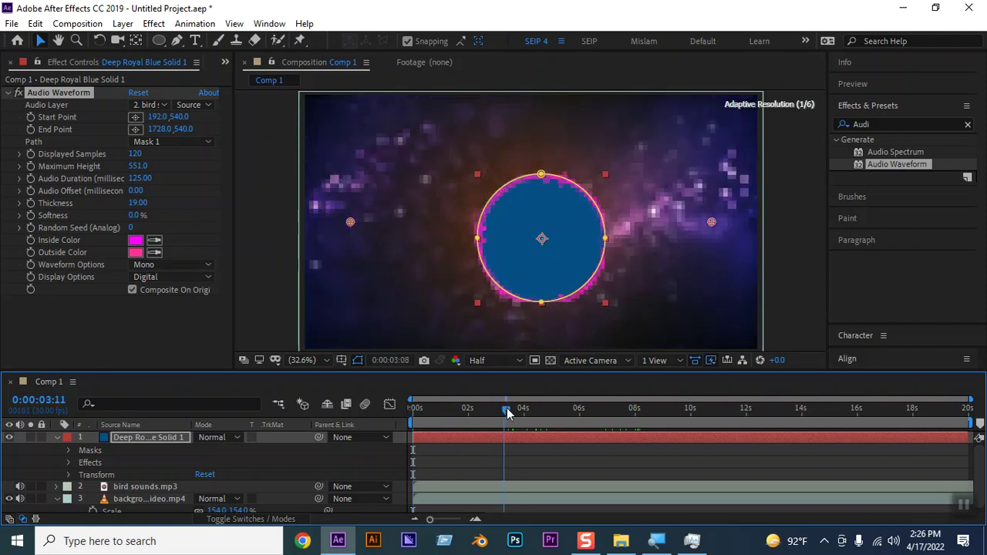
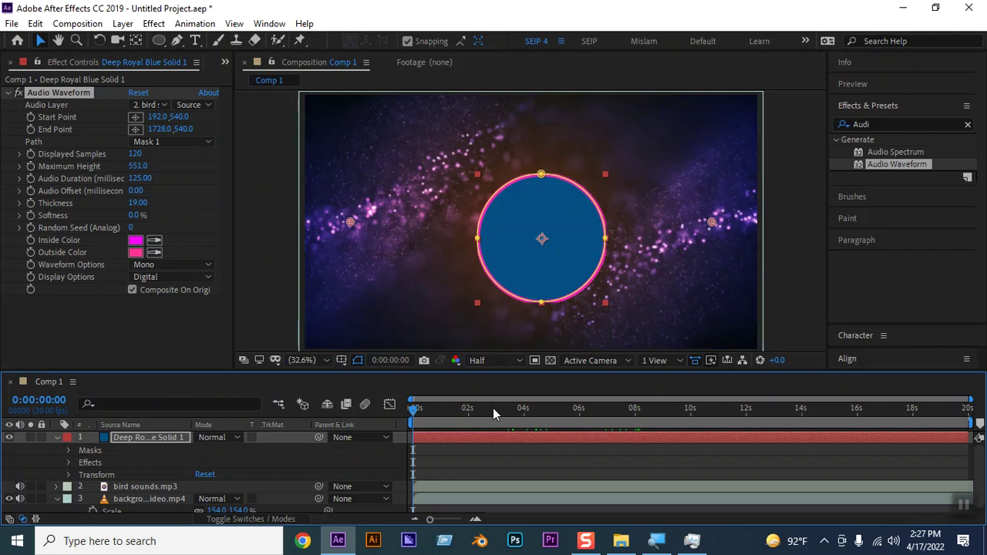
Scrub and play the waveform ring animation, then delete the Deep Royal Blue Solid 1 layer.
left_click(522, 414)
left_click_drag(522, 414, 385, 417)
mouse_move(414, 406)
left_mouse_down()
mouse_move(549, 407)
mouse_move(271, 372)
left_mouse_up()
key("space")
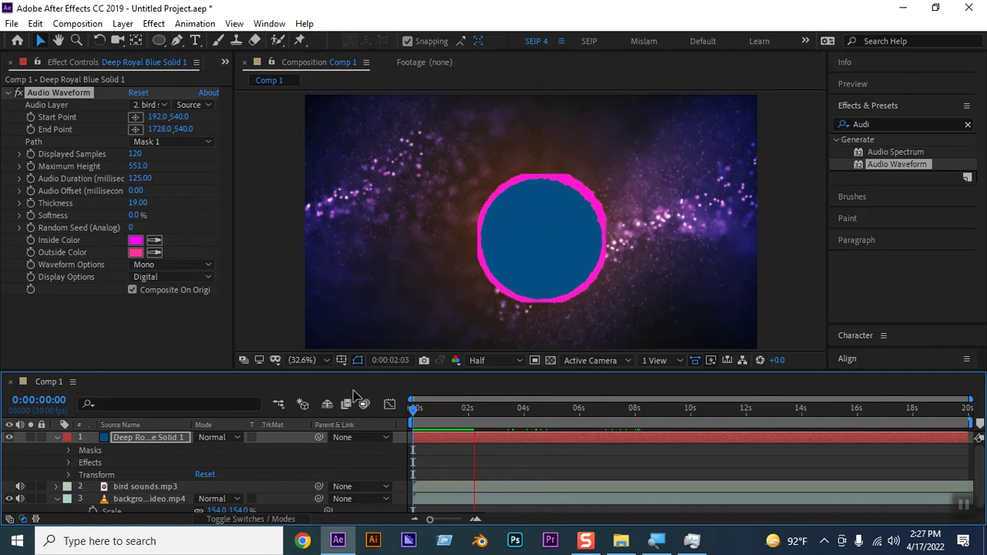
key("space")
left_click(132, 442)
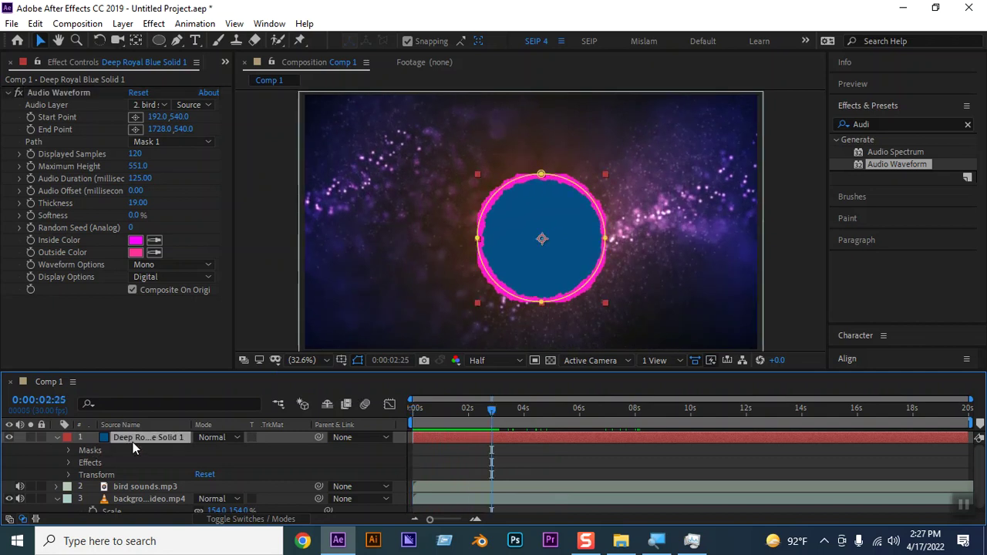
key("Delete")
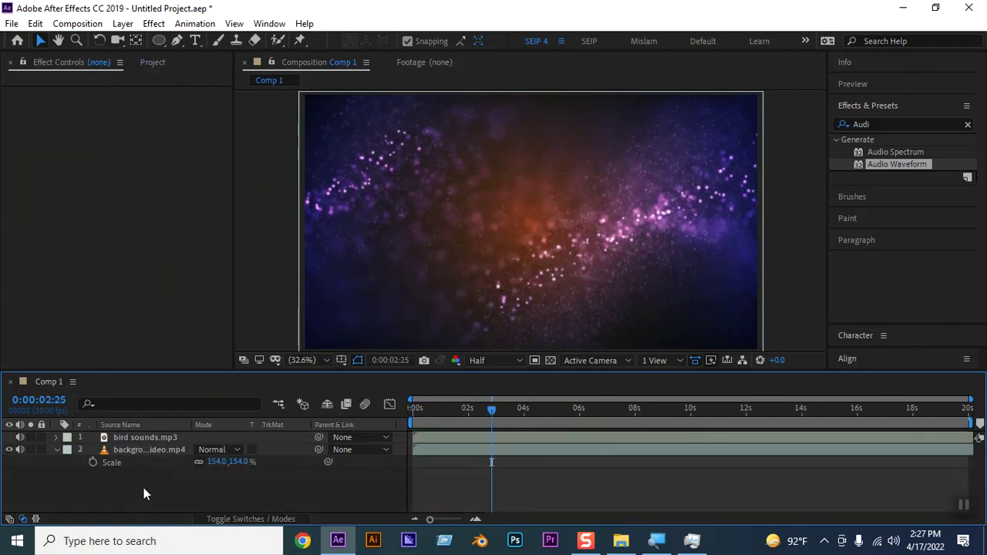
Delete all layers from Comp 1, then remove the background video, bird sounds audio and Solids folder.
key("ctrl+a")
key("Delete")
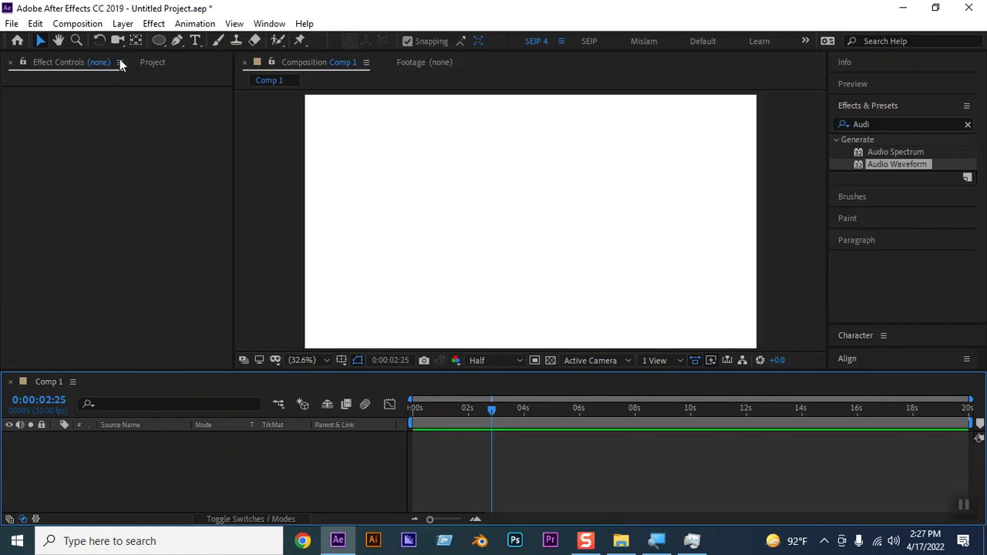
left_click(159, 62)
left_click(85, 240)
left_click(58, 193)
key("Delete")
left_click(58, 194)
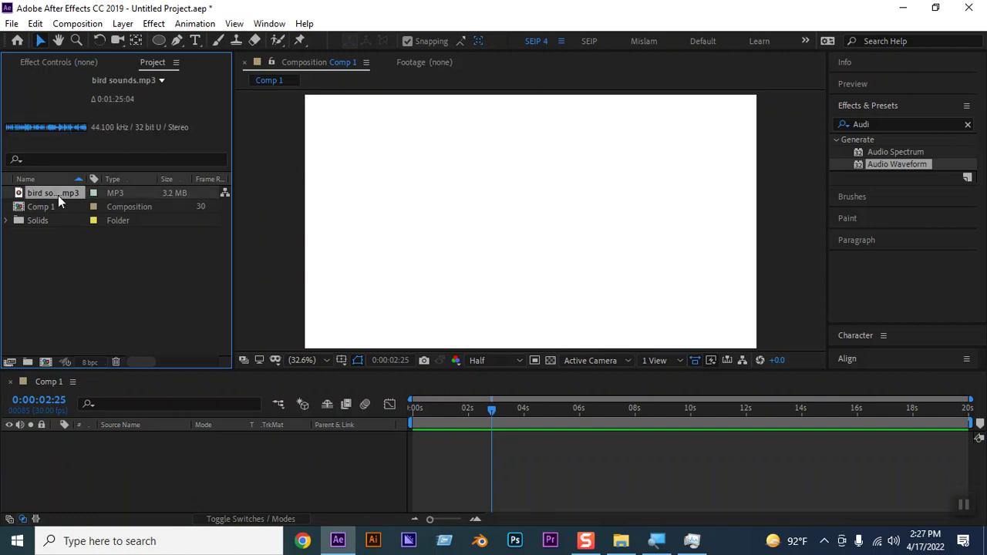
key("Delete")
left_click(61, 208)
key("Delete")
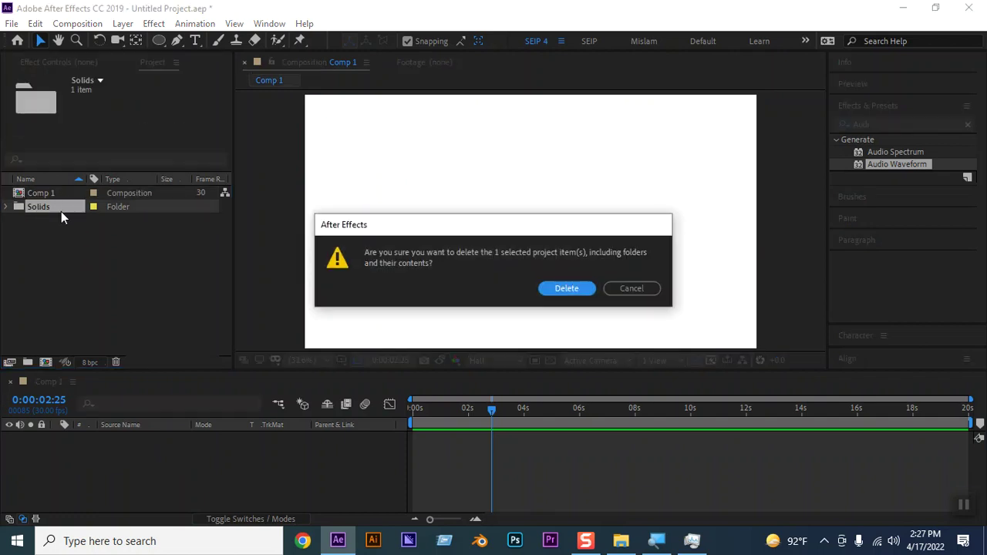
left_click(573, 289)
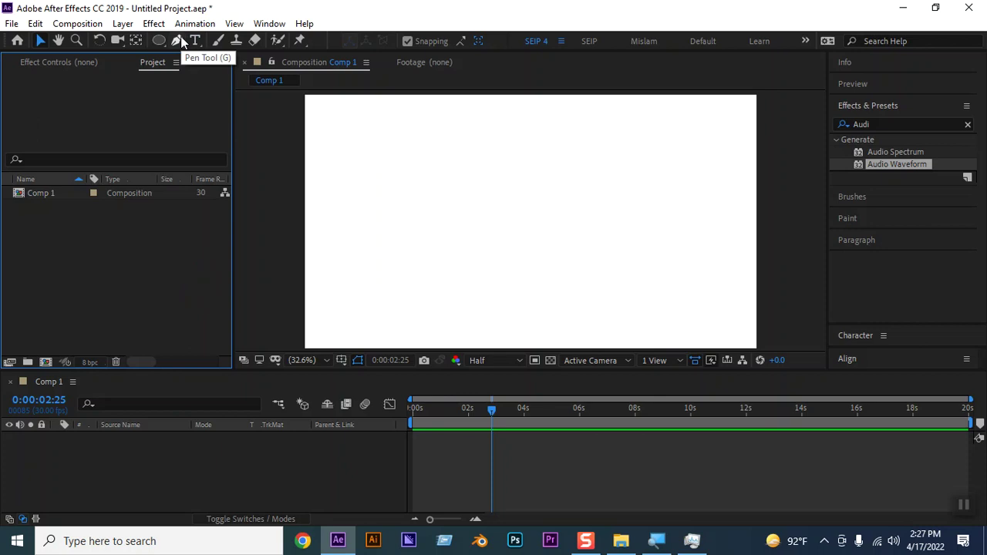
Cancel the Import dialog without importing and minimise After Effects to the desktop.
double_click(102, 239)
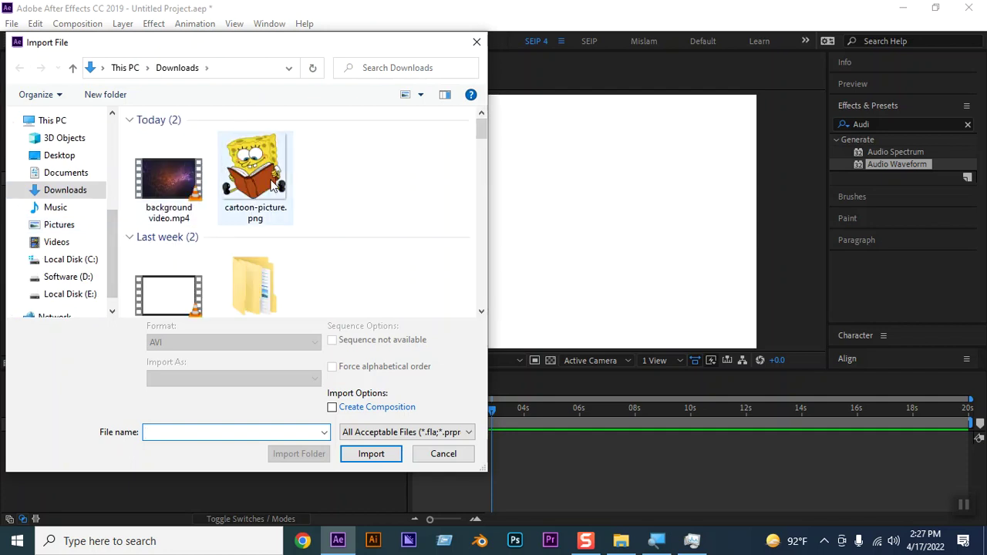
left_click(476, 42)
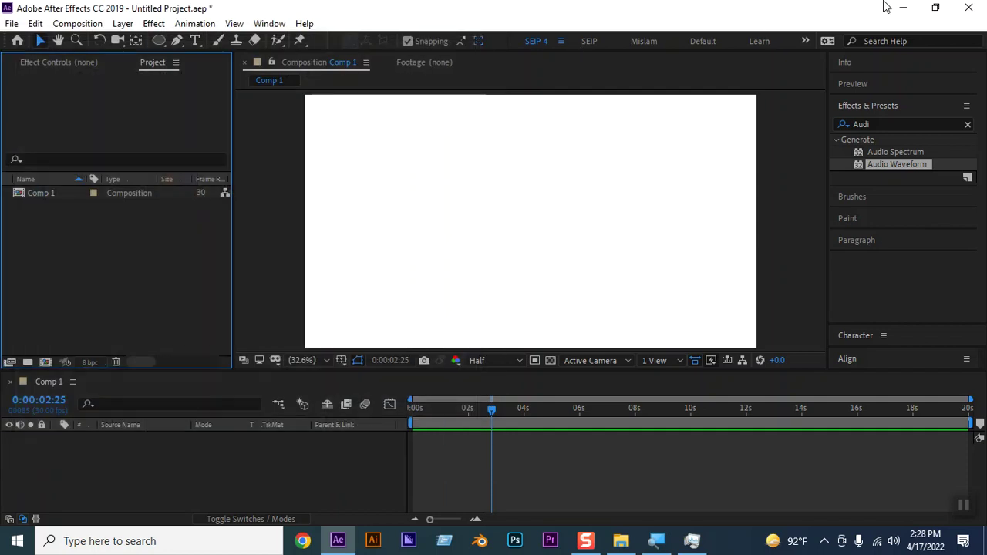
left_click(900, 8)
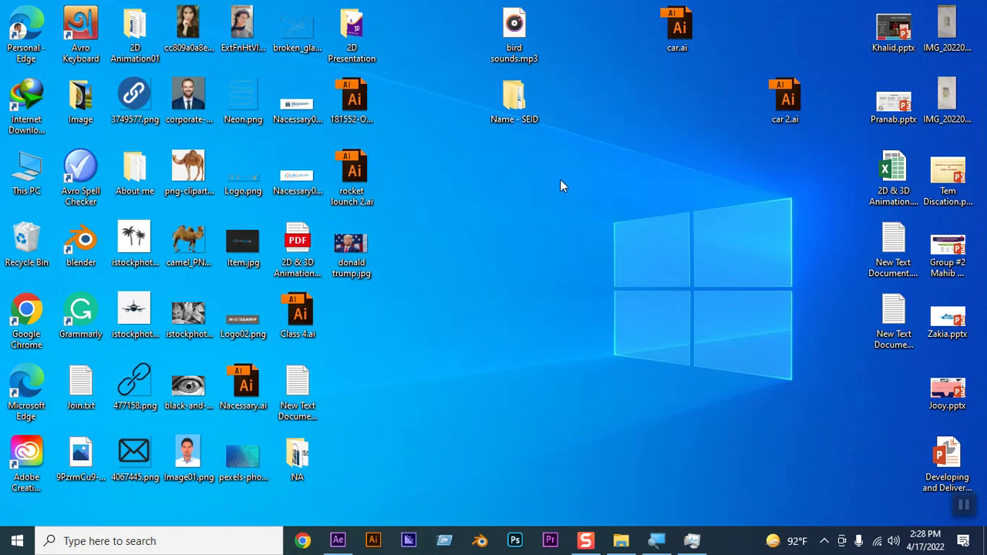
double_click(358, 177)
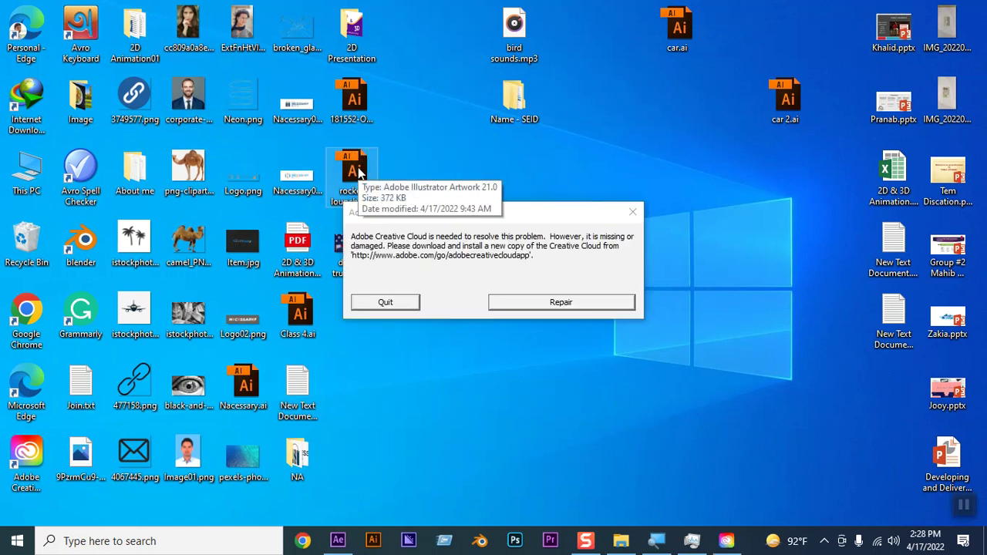
left_click(632, 212)
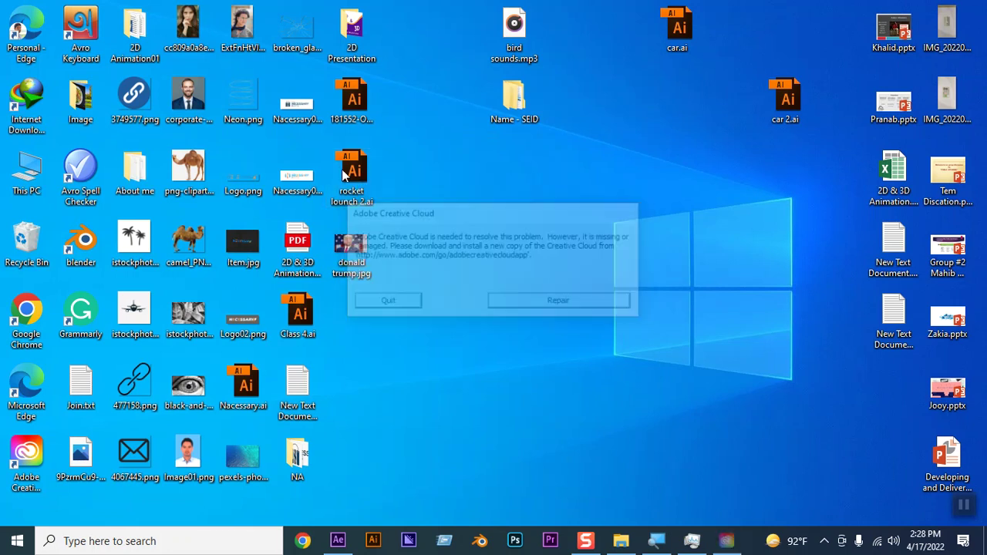
left_click(338, 542)
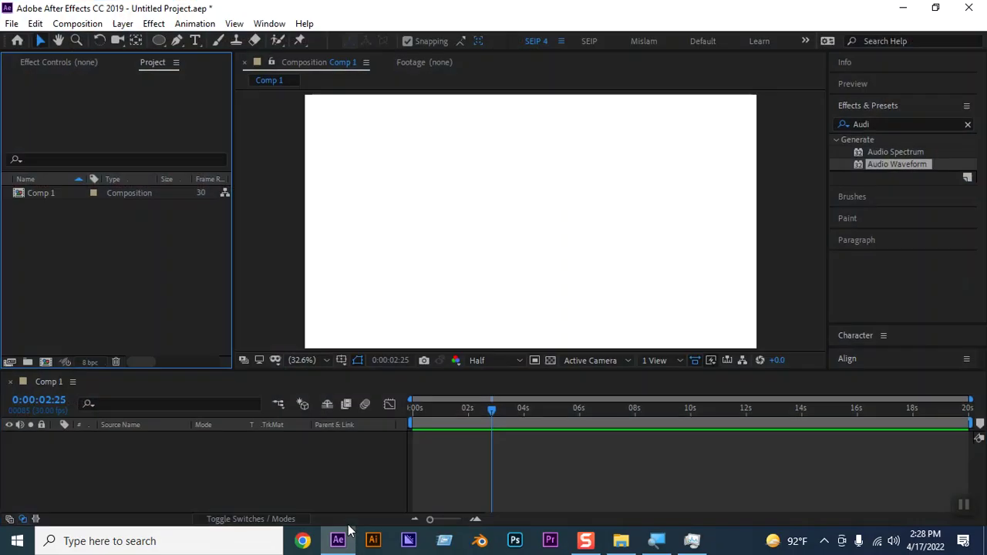
Import rocket lounch 2.ai from the Desktop as a composition retaining layer sizes, and open it.
double_click(112, 241)
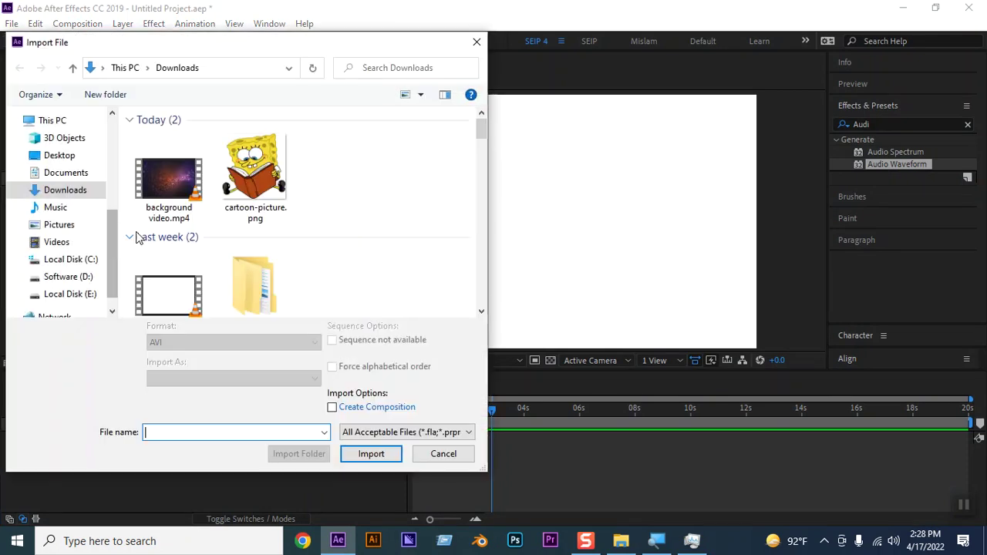
left_click(71, 156)
left_click_drag(478, 128, 486, 286)
left_click(255, 266)
left_click(239, 380)
left_click(243, 405)
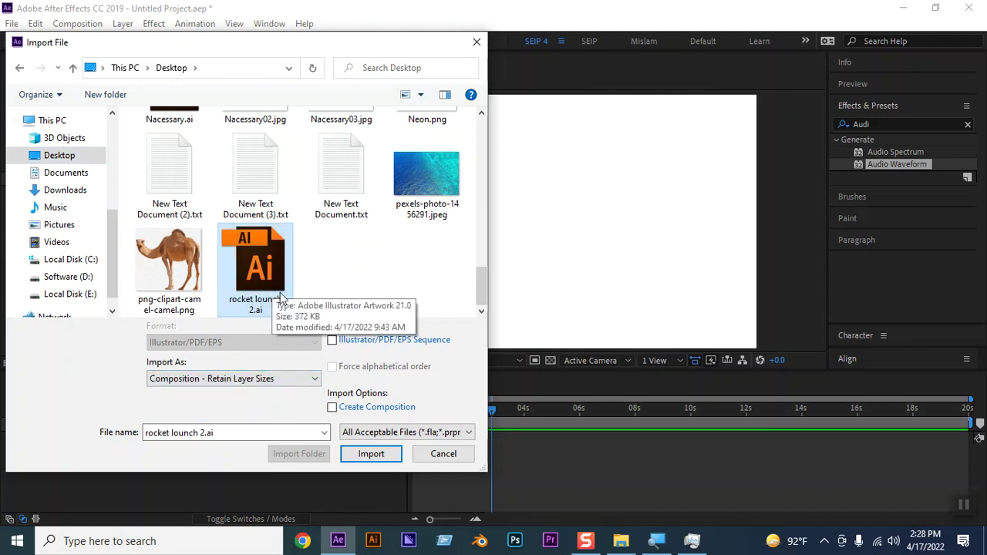
left_click(363, 455)
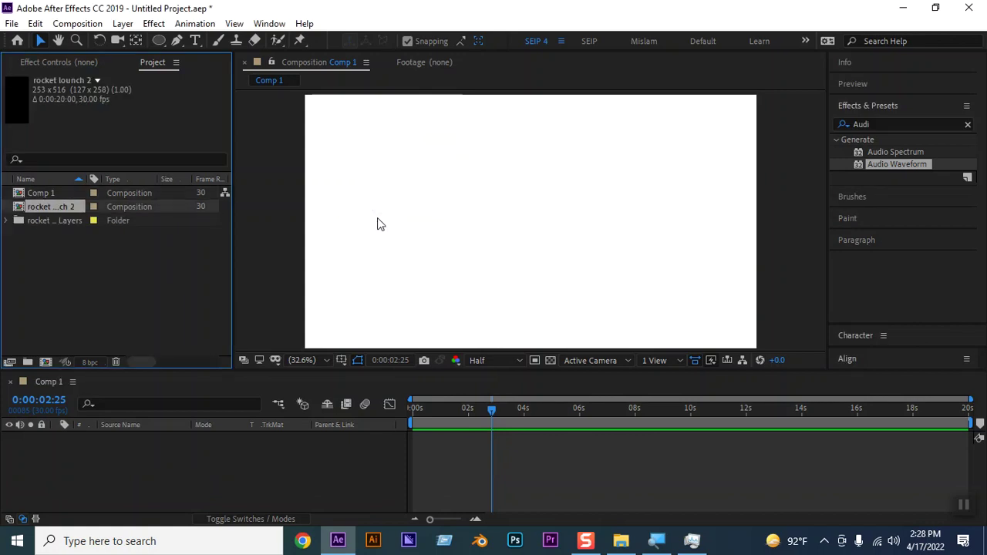
double_click(45, 208)
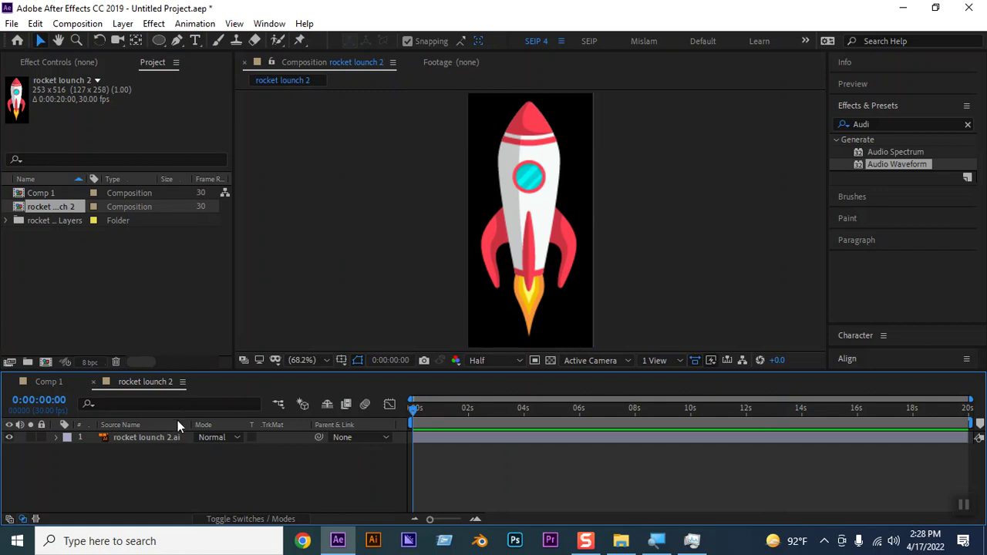
left_click(154, 438)
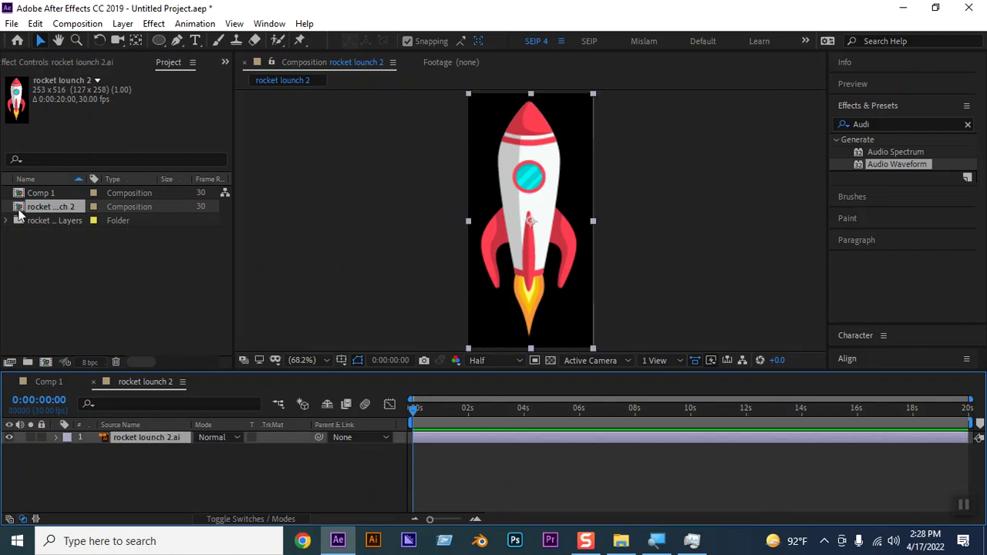
Paste the rocket composition into Comp 1 and shift its anchor point upward with the Pan Behind tool.
left_click(55, 382)
key("ctrl+v")
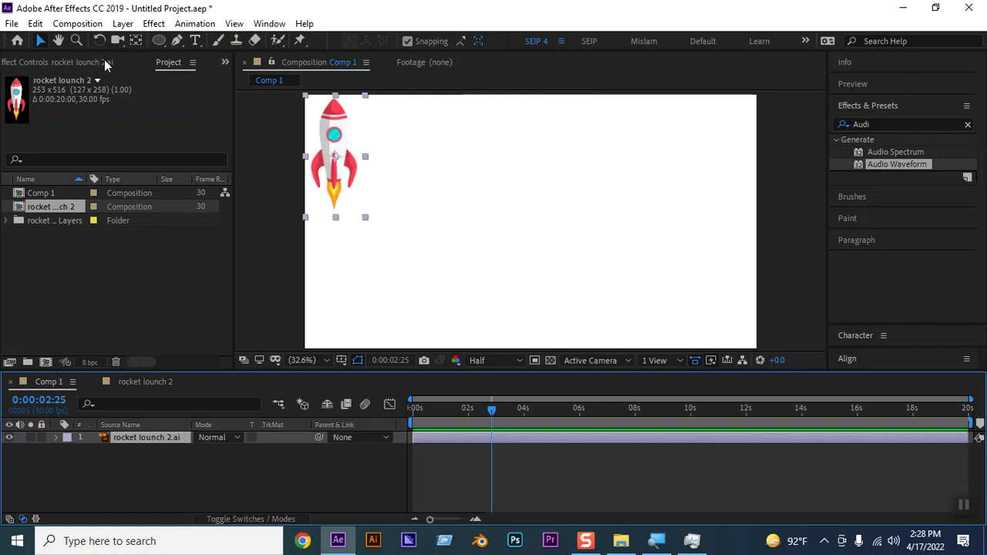
left_click(135, 41)
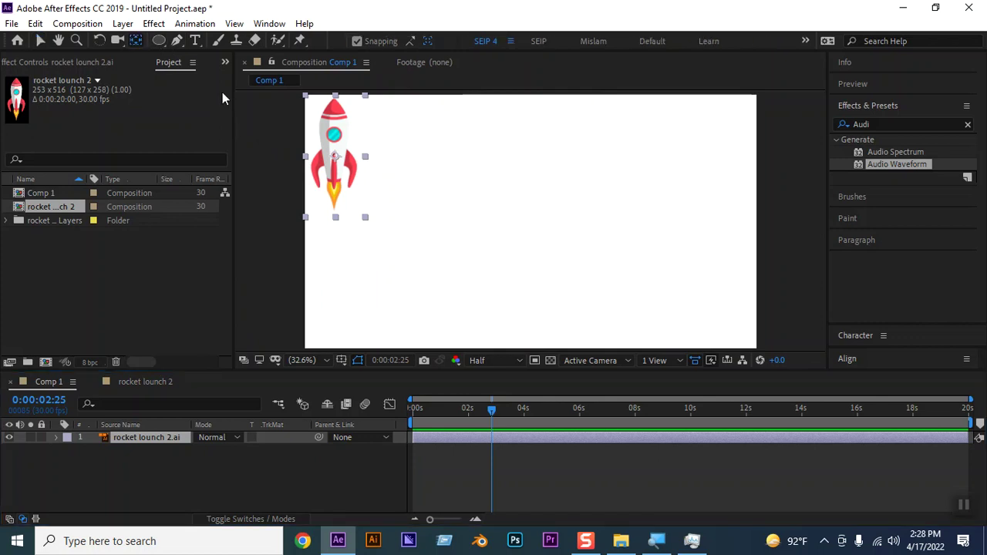
left_click(337, 158)
left_click_drag(337, 158, 336, 140)
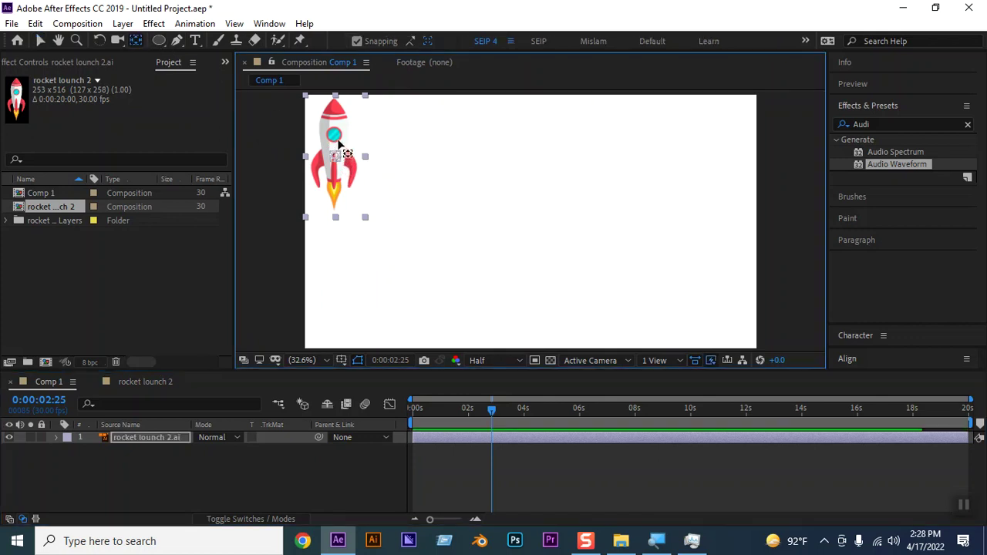
left_click_drag(336, 139, 335, 138)
left_click(225, 479)
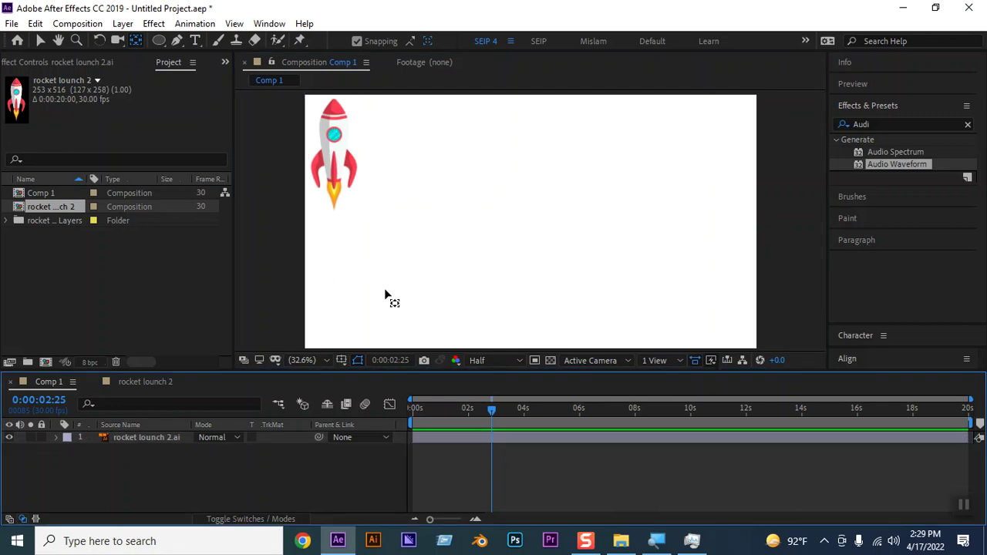
Create a deep royal blue 1920×1080 solid and move the rocket layer above it.
key("ctrl+y")
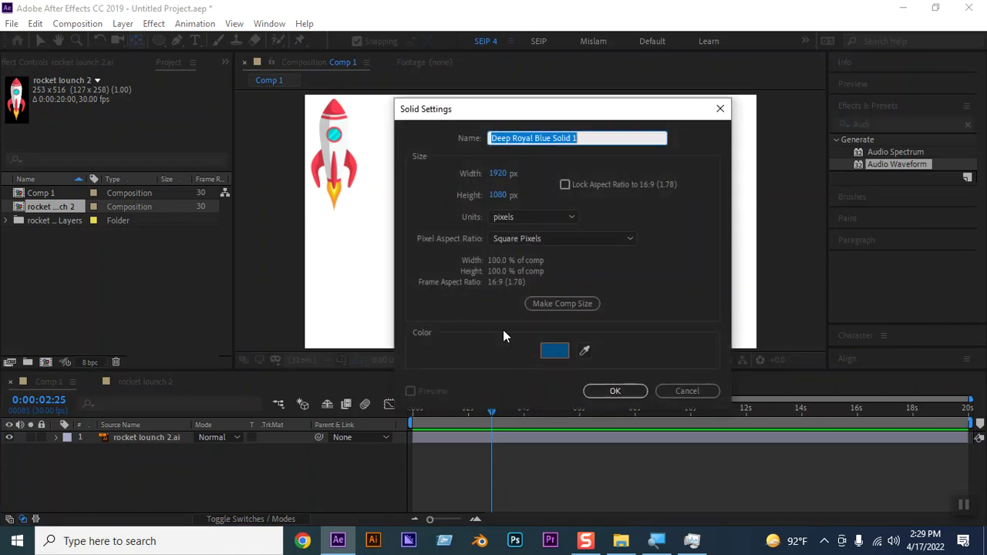
left_click(554, 351)
left_click_drag(594, 249, 580, 260)
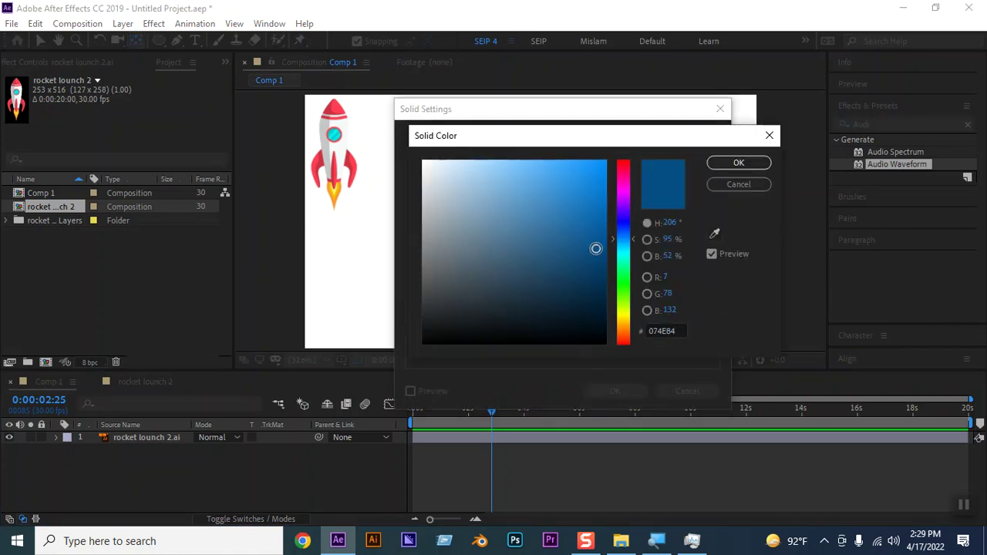
left_click(736, 163)
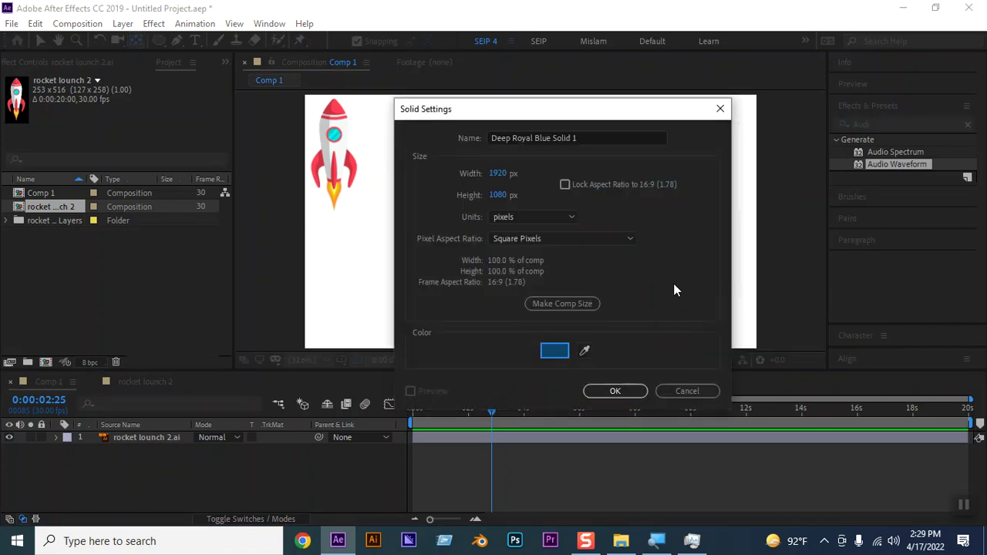
left_click(612, 391)
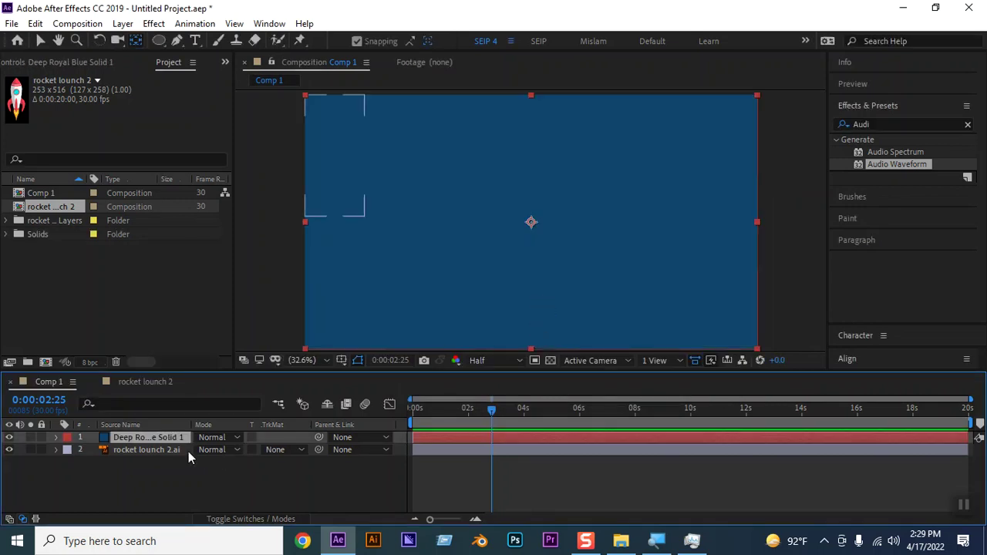
left_click(159, 449)
left_click_drag(158, 449, 158, 435)
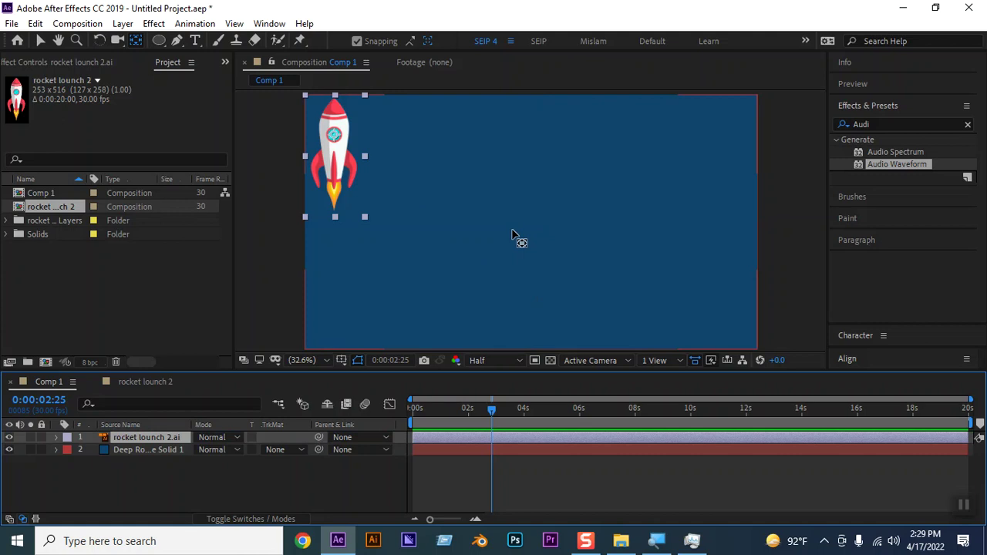
Set the Pen stroke to 6 px white (FFFFFF) and place the first point at the left edge.
left_click(253, 470)
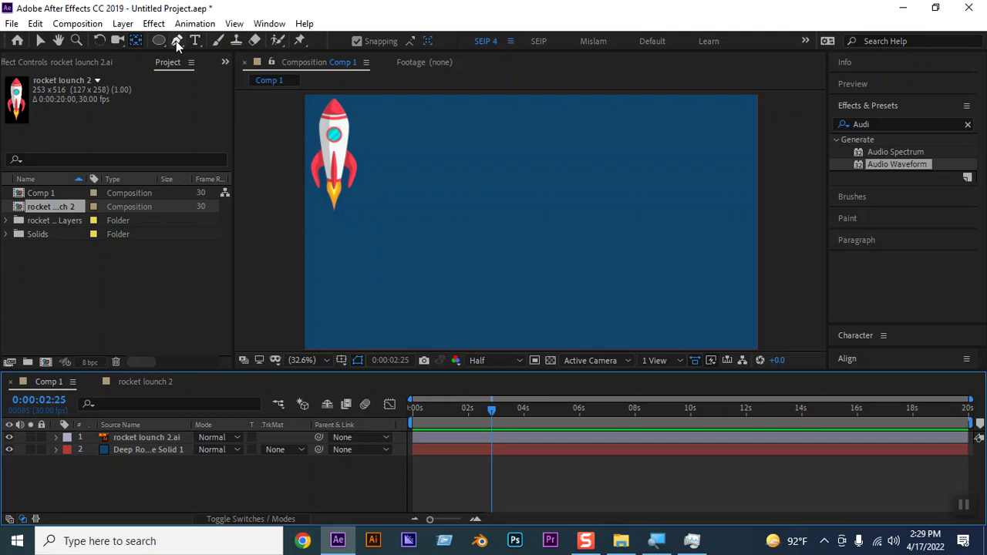
left_click(176, 41)
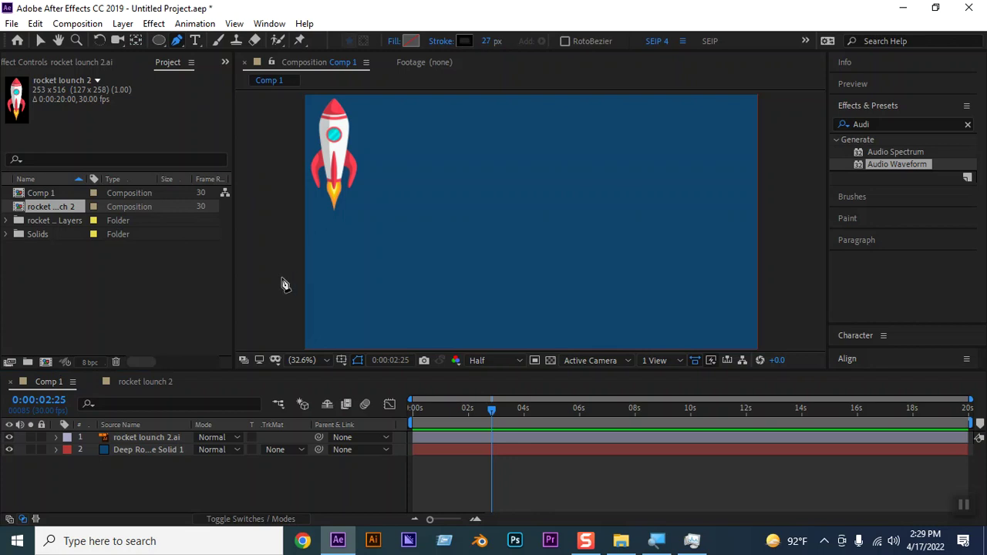
left_click_drag(486, 41, 466, 44)
left_click(466, 45)
type("FFFFFF")
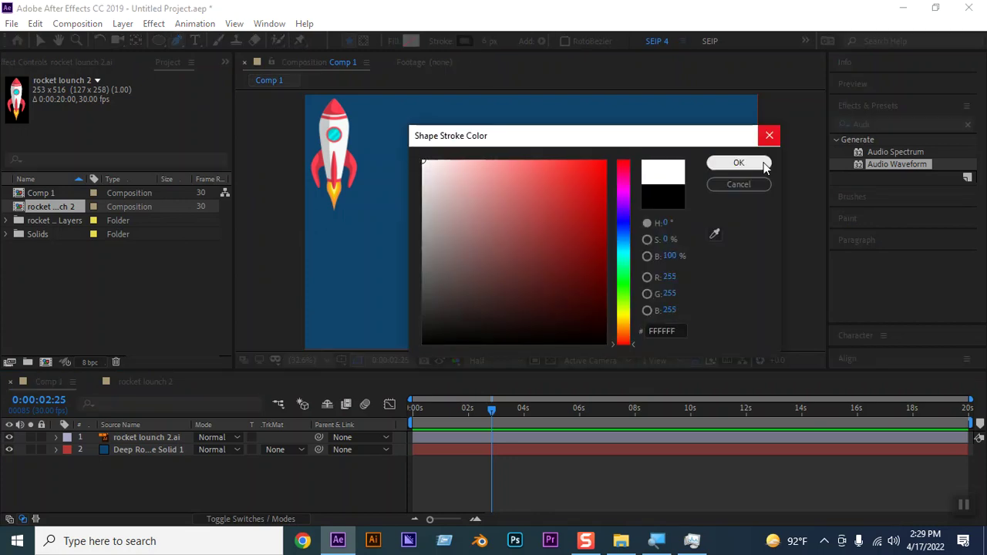
left_click(739, 163)
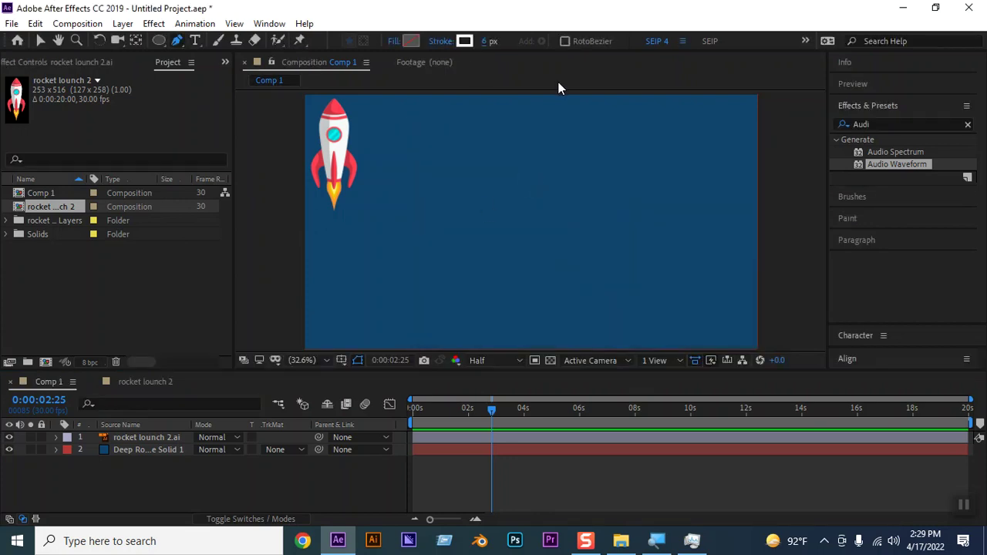
left_click(277, 280)
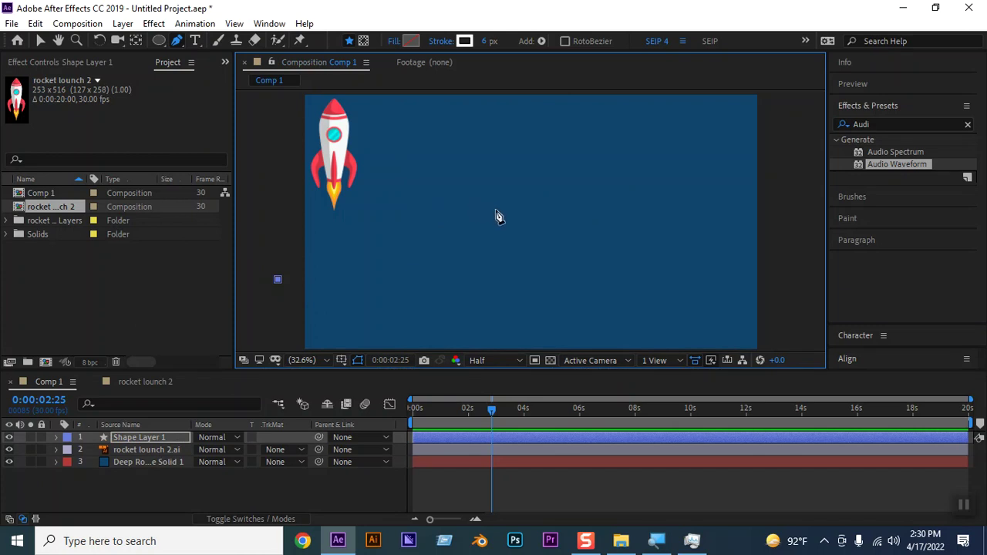
Add Bezier points forming an S-curve, a large loop and an upward hooked end, then deselect.
left_click_drag(503, 216, 671, 307)
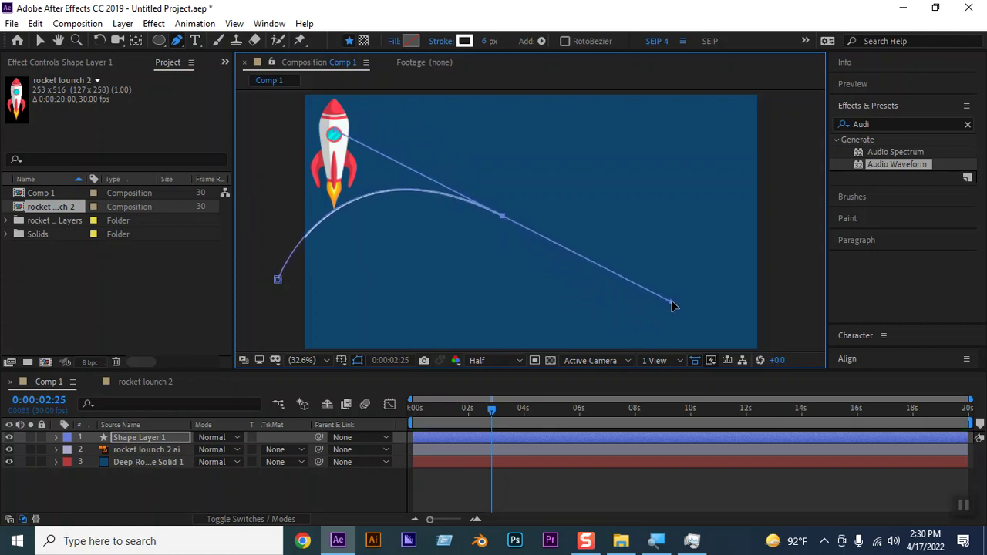
left_click_drag(671, 305, 676, 294)
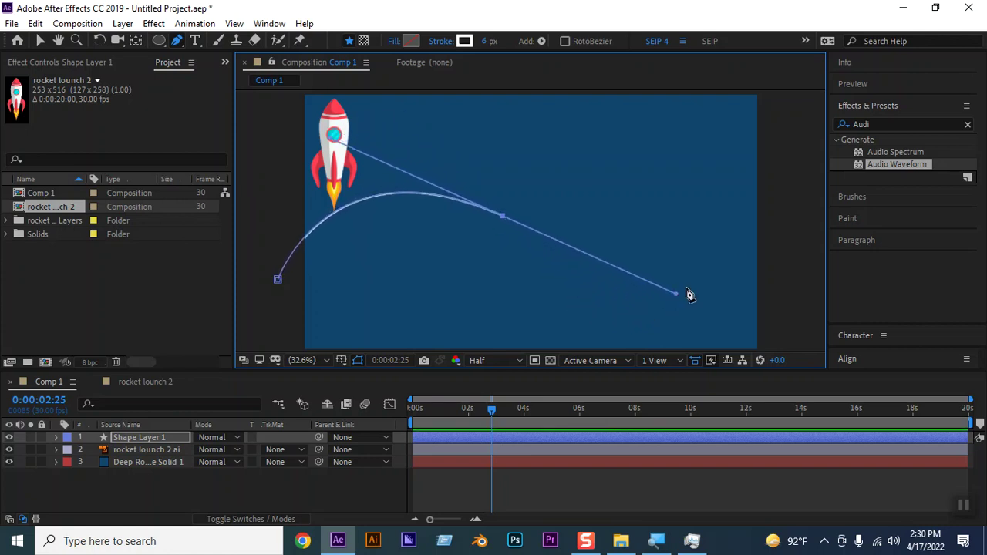
mouse_move(733, 155)
left_mouse_down()
mouse_move(696, 111)
mouse_move(699, 93)
left_mouse_up()
left_click(486, 195)
left_click_drag(488, 200, 498, 323)
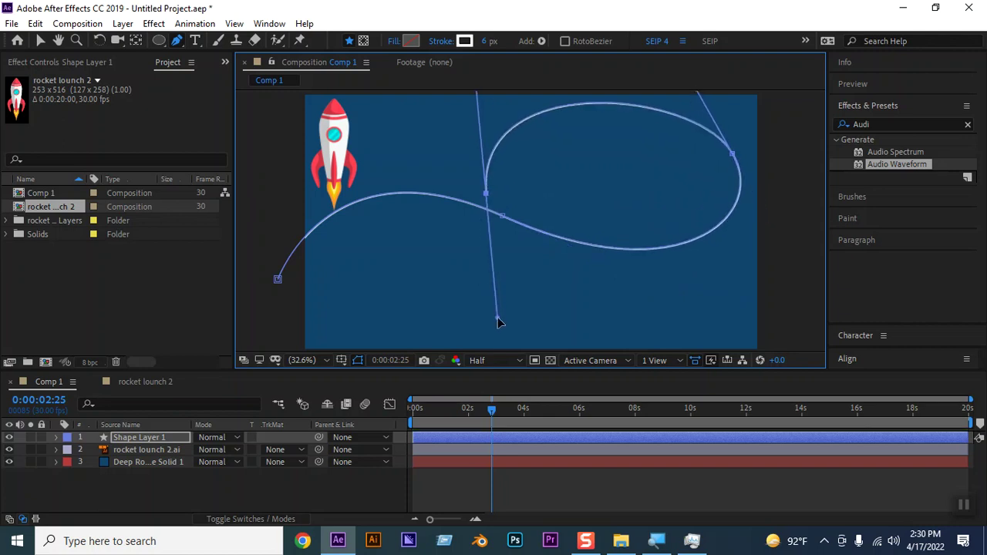
mouse_move(637, 320)
left_mouse_down()
mouse_move(679, 276)
mouse_move(686, 281)
left_mouse_up()
left_click_drag(686, 181, 686, 133)
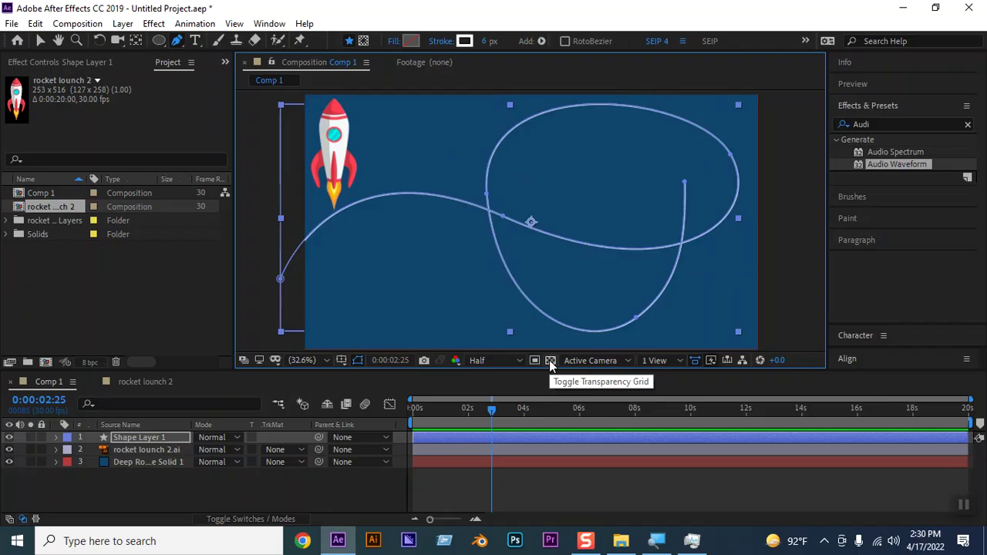
left_click(271, 482)
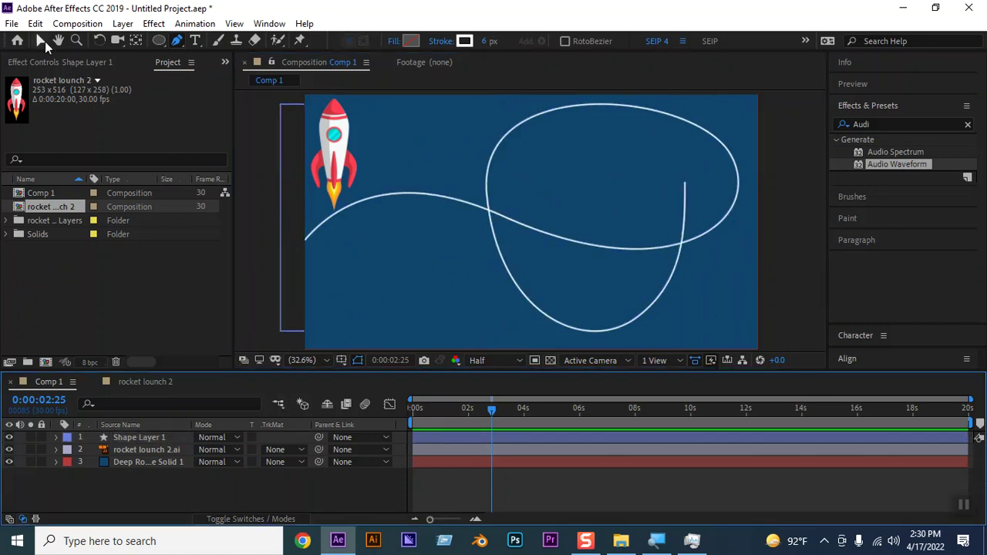
Expand Shape Layer 1 > Contents > Shape 1 > Path 1 and select its Path property.
left_click(42, 42)
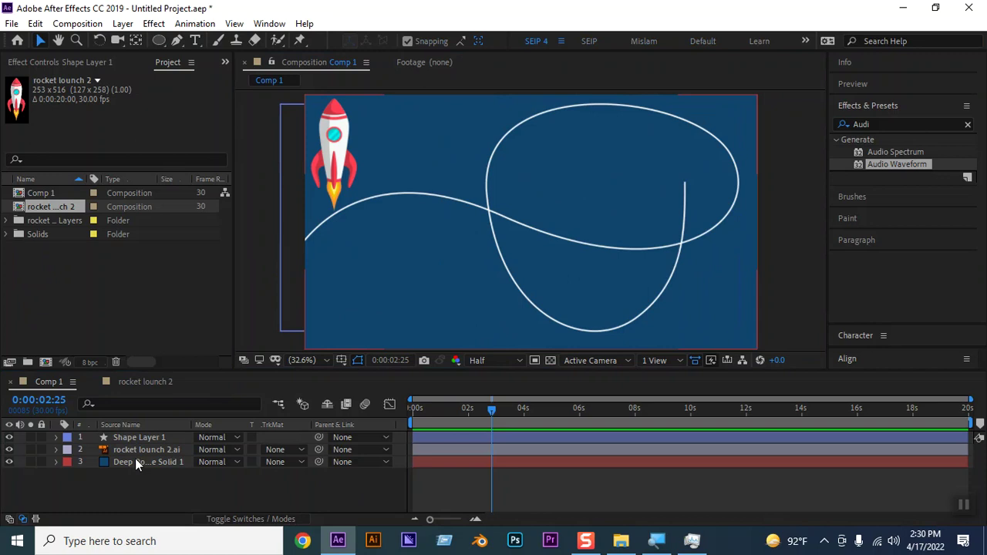
left_click(134, 438)
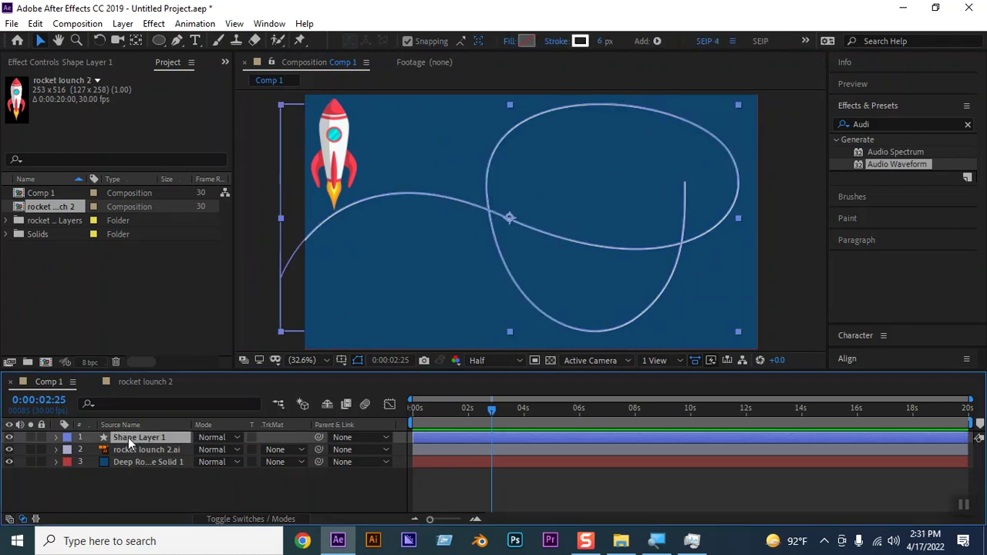
left_click(56, 438)
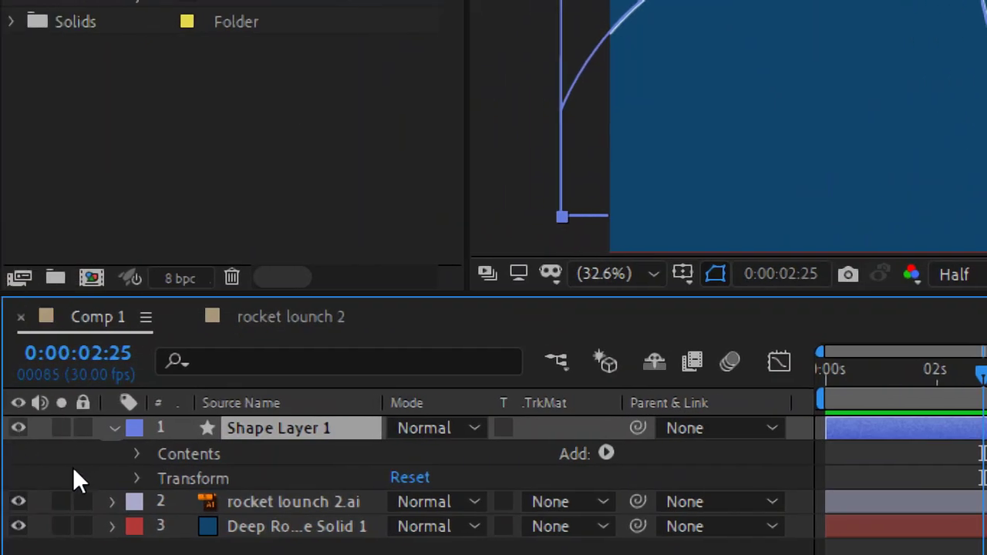
left_click(136, 454)
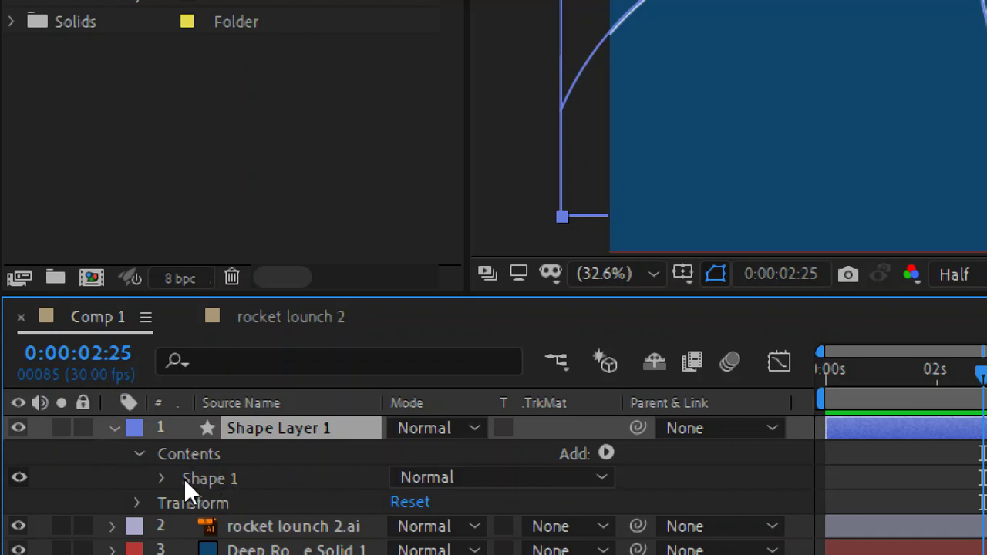
left_click(160, 478)
scroll(238, 437, "down", 3)
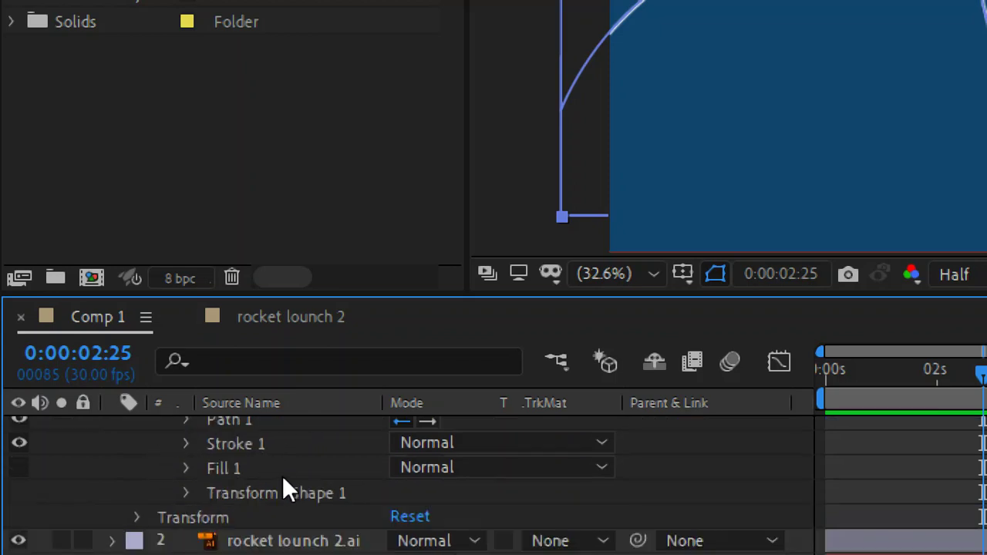
left_click(220, 421)
scroll(243, 436, "up", 3)
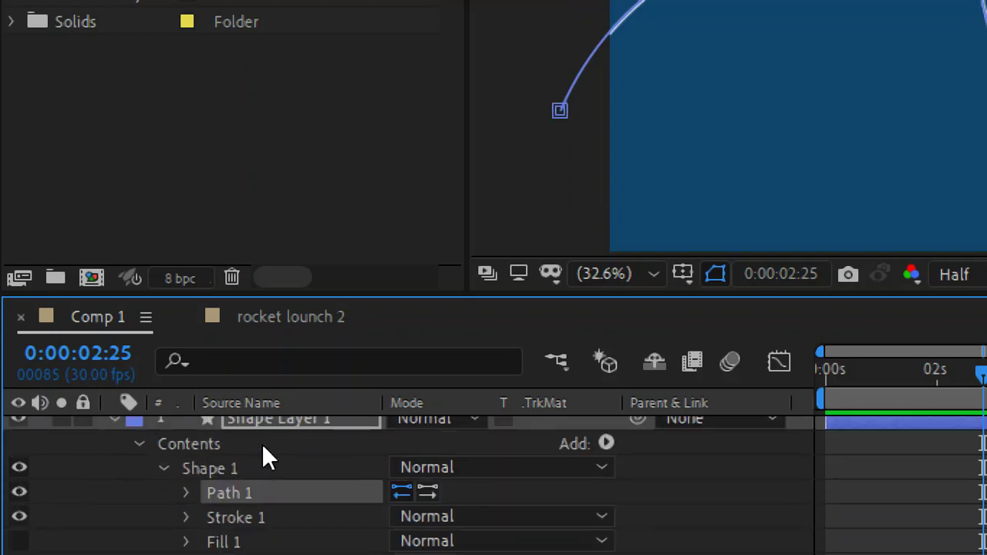
left_click(186, 493)
left_click(273, 517)
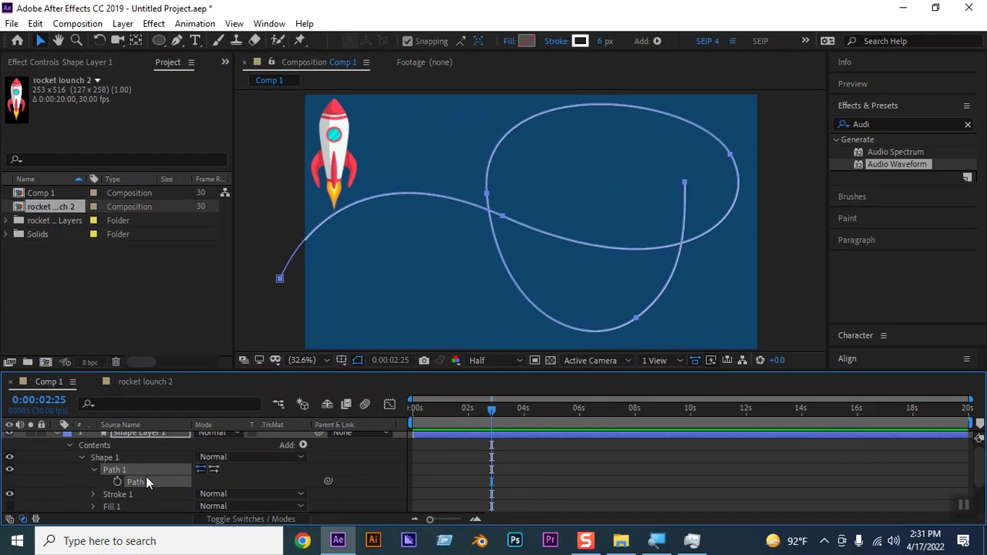
scroll(135, 486, "down", 3)
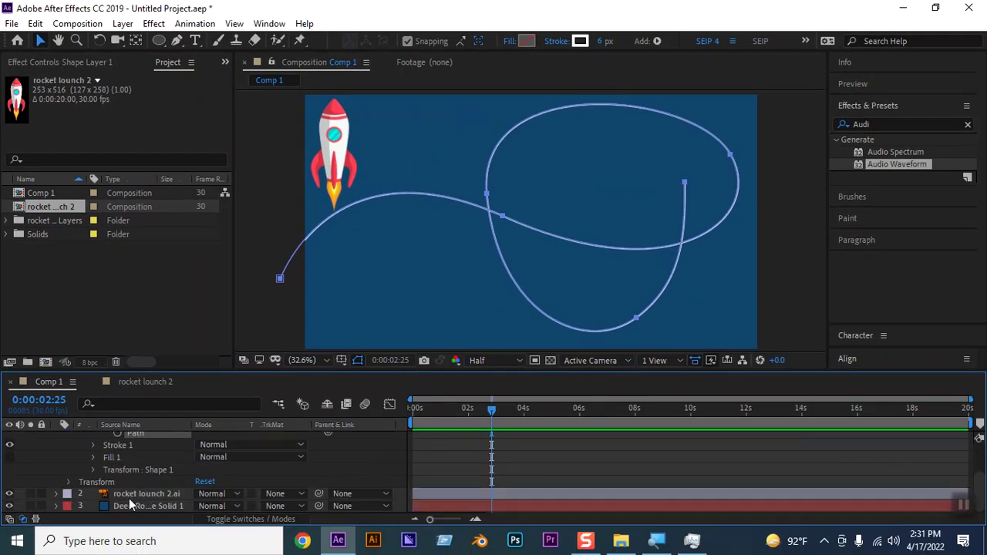
left_click(139, 493)
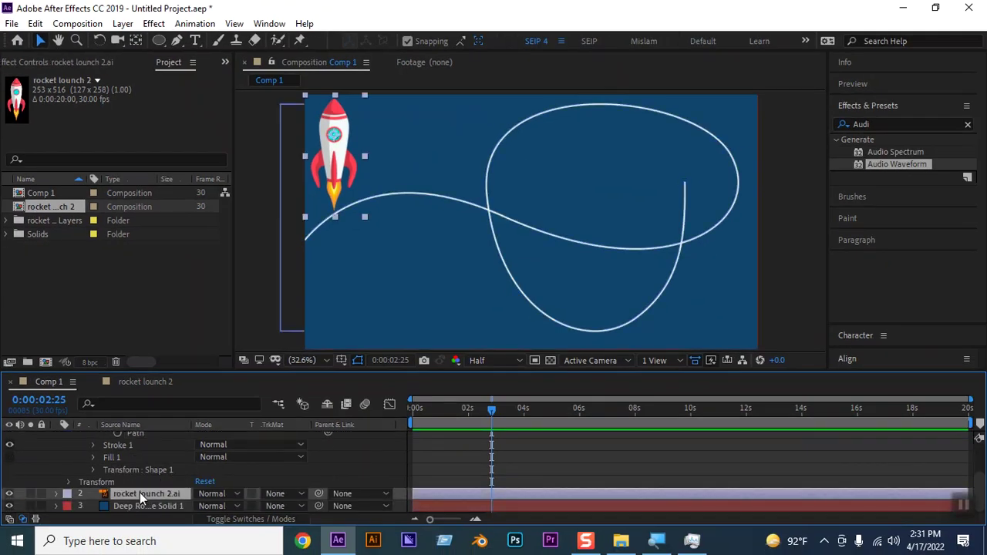
Paste the trail path into the rocket's Position property as keyframes.
key("p")
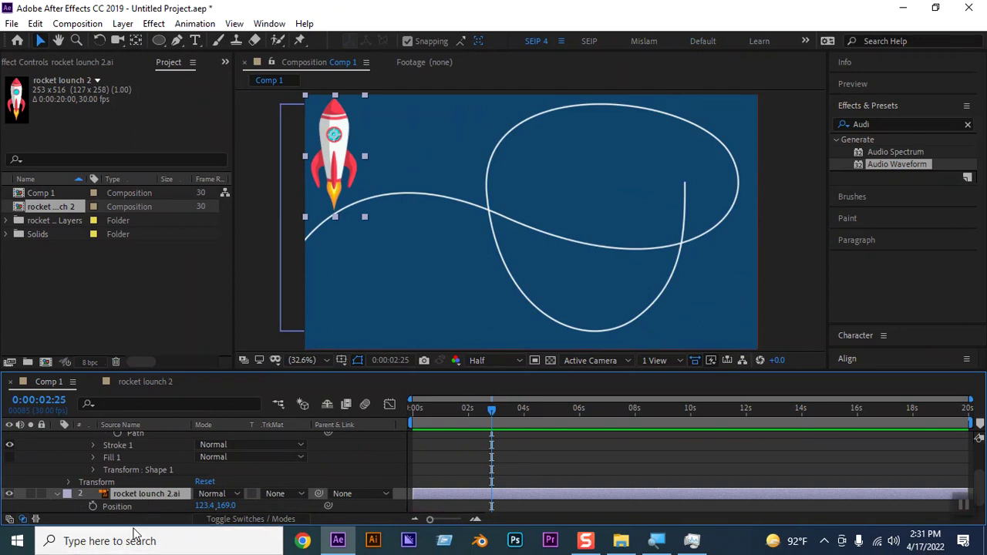
left_click(126, 506)
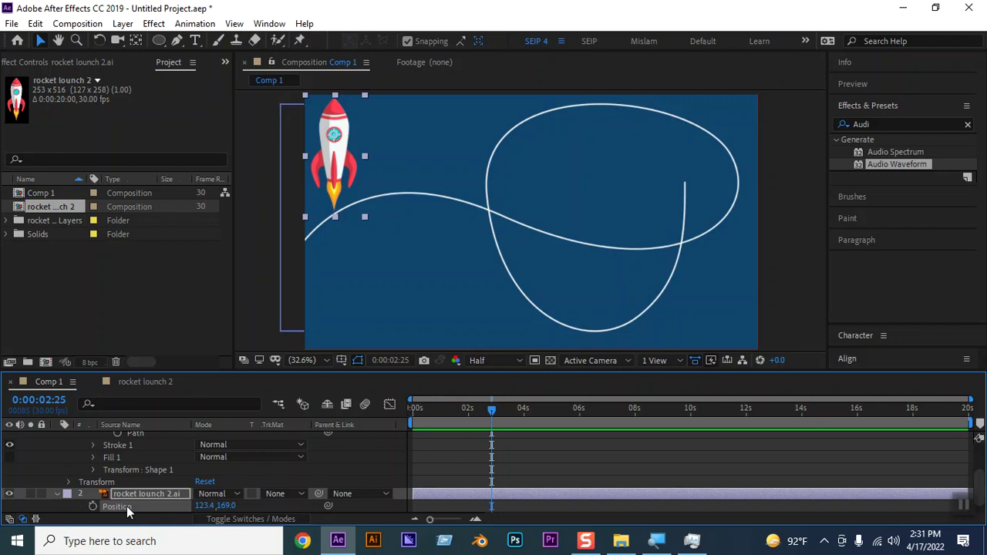
key("ctrl+v")
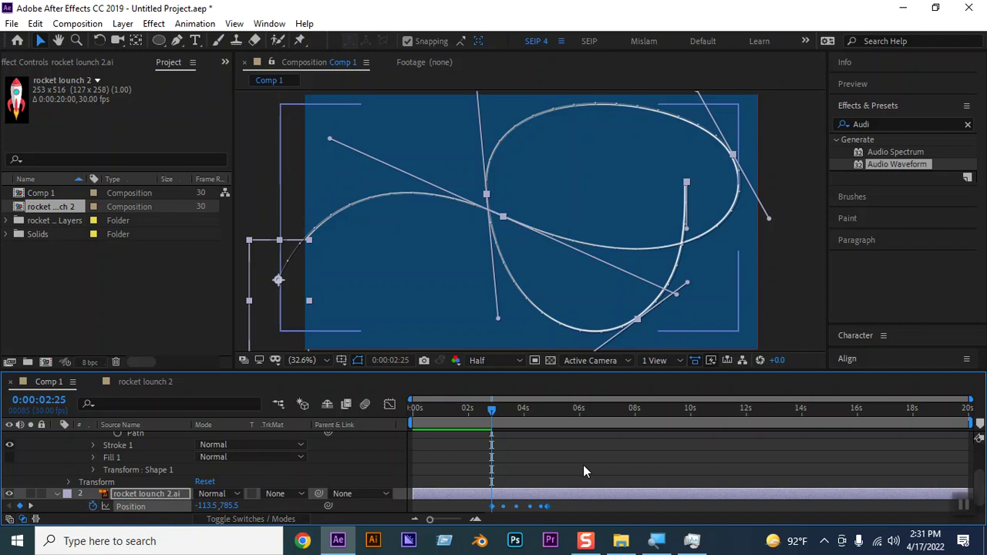
left_click_drag(497, 415, 471, 414)
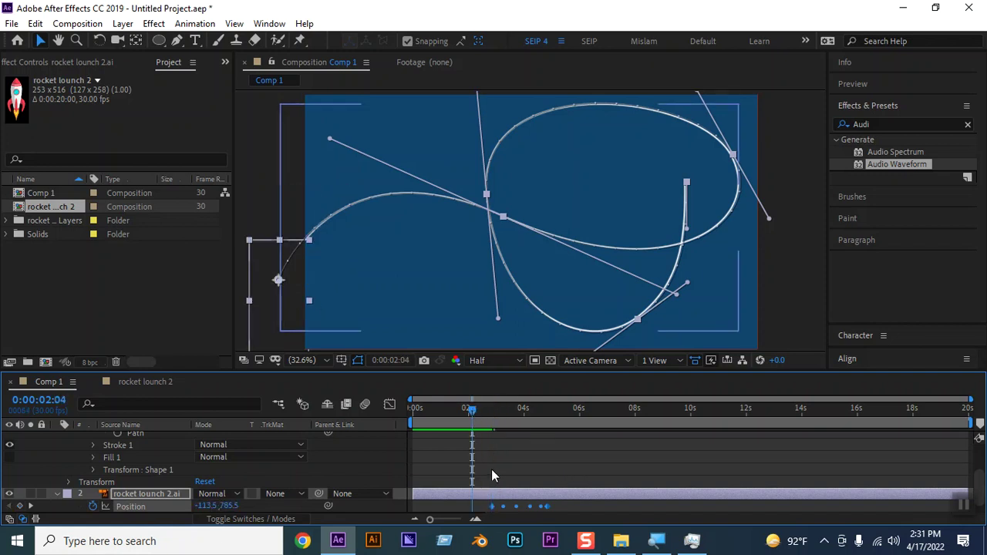
Compress the rocket's Position keyframes so the motion ends at 0:00:02:00.
key("Home")
left_click_drag(546, 506, 471, 507)
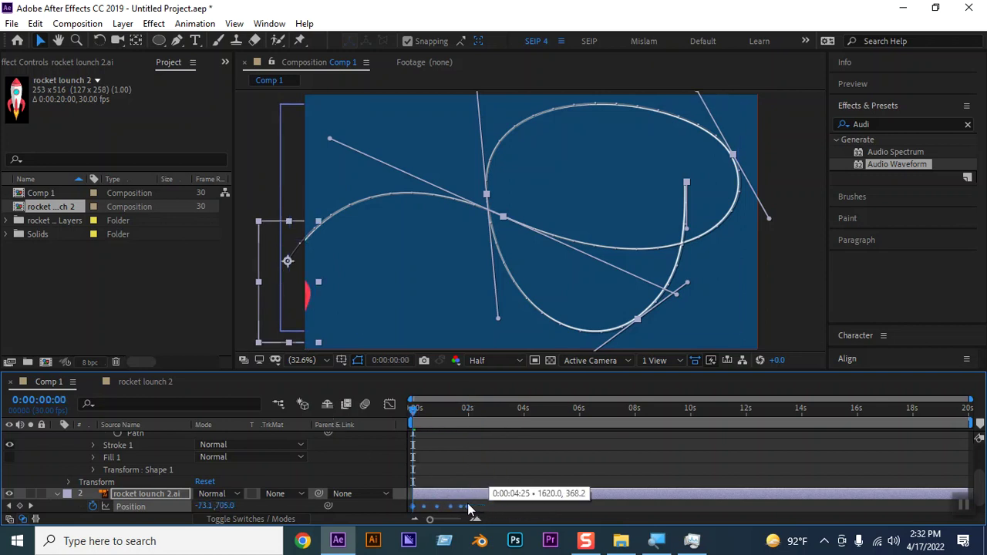
left_click_drag(468, 503, 469, 503)
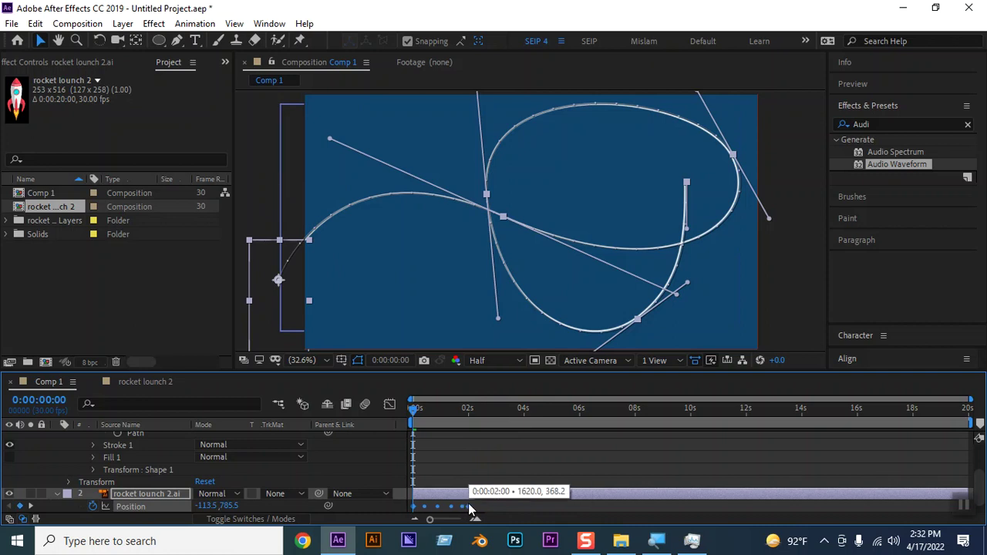
left_click(133, 494)
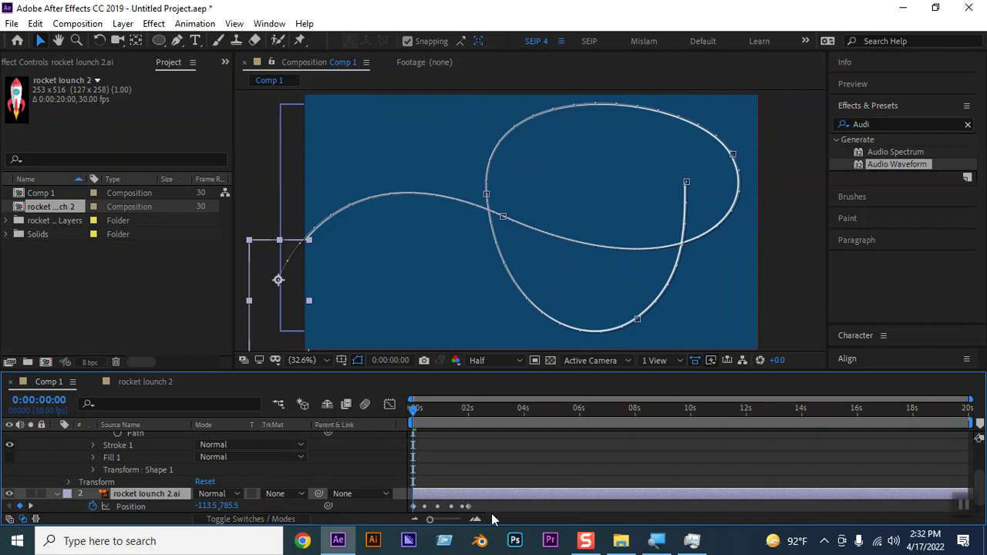
scroll(490, 512, "down", 1)
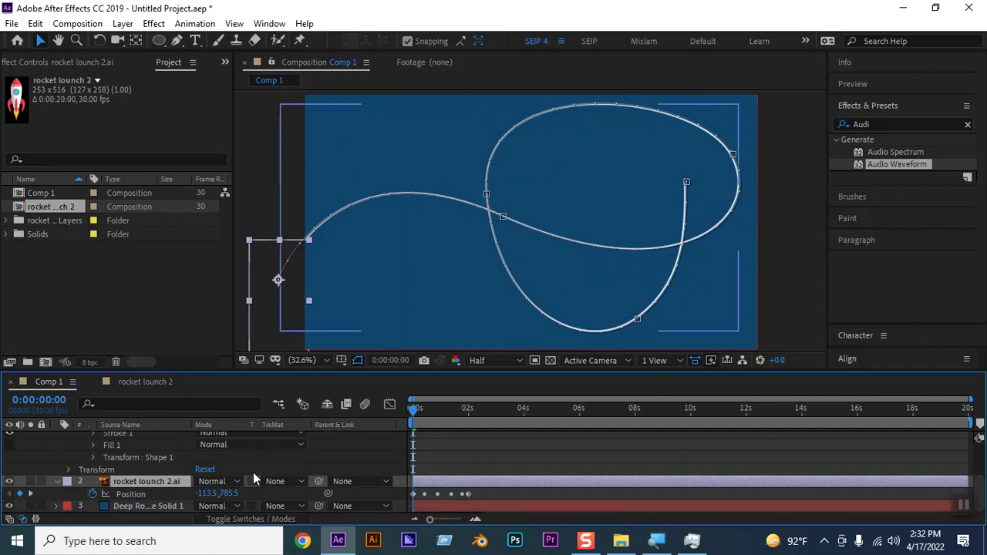
Stretch the rocket's Position keyframes so the last one lands at 4 seconds, then preview.
mouse_move(413, 408)
left_mouse_down()
mouse_move(474, 408)
mouse_move(398, 402)
left_mouse_up()
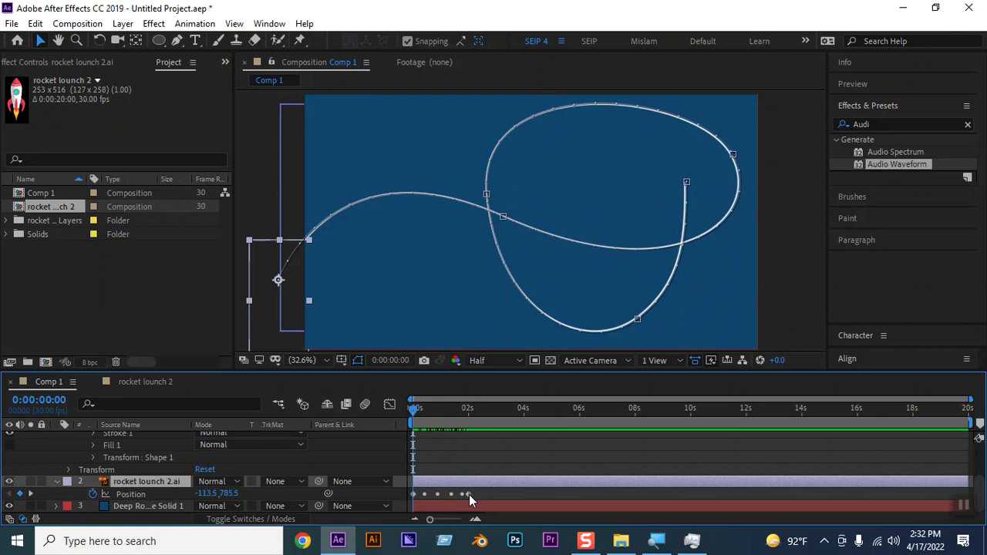
left_click_drag(472, 493, 409, 500)
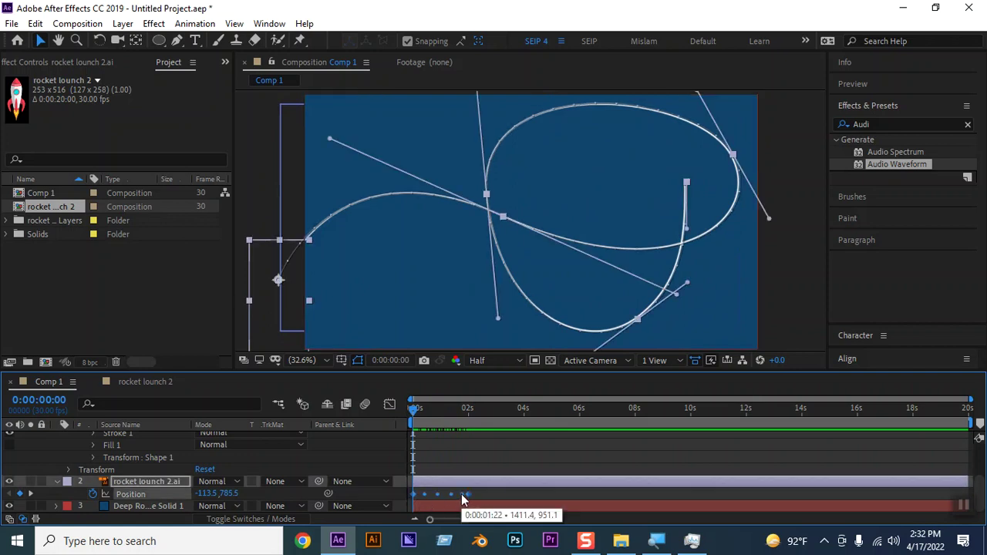
left_click_drag(477, 493, 409, 501)
left_click_drag(473, 495, 523, 492)
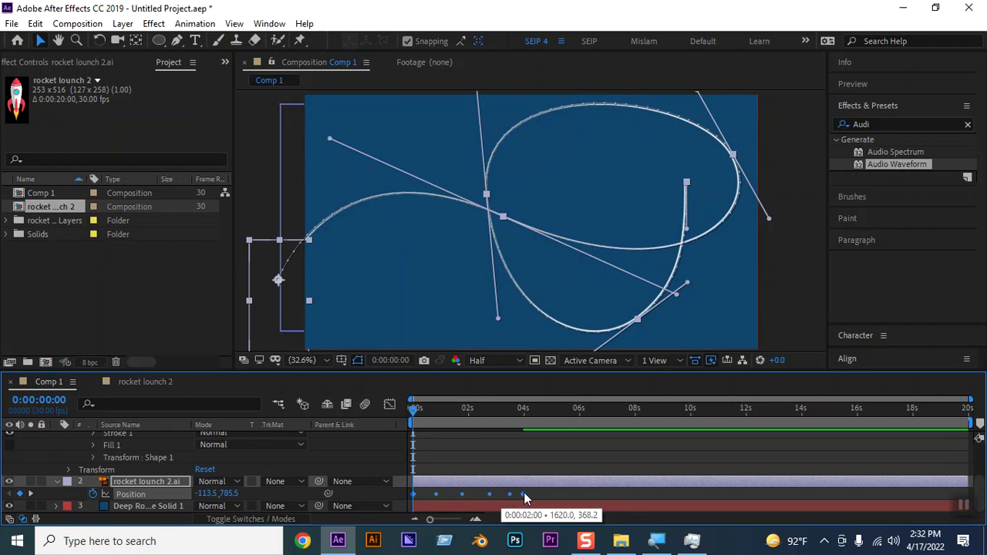
left_click_drag(524, 492, 524, 492)
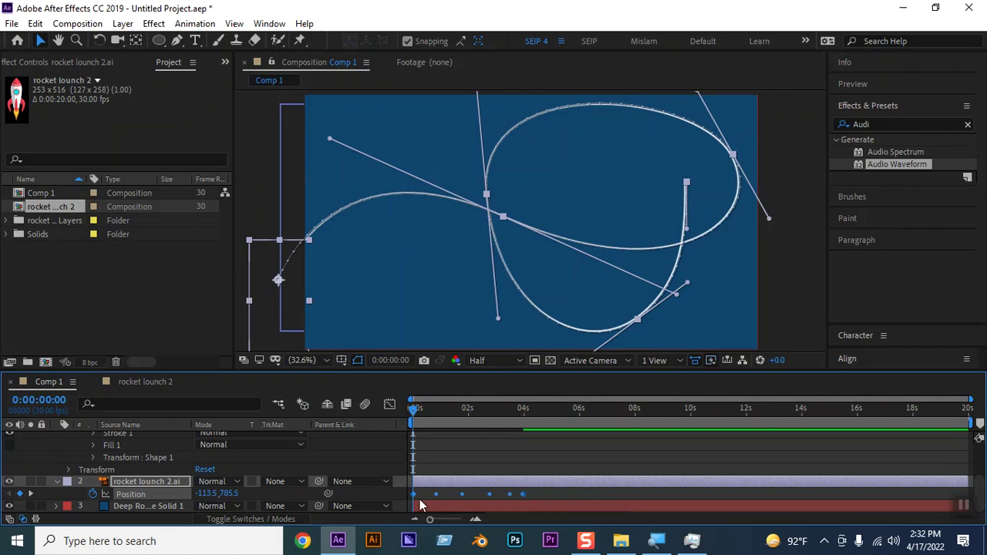
key("space")
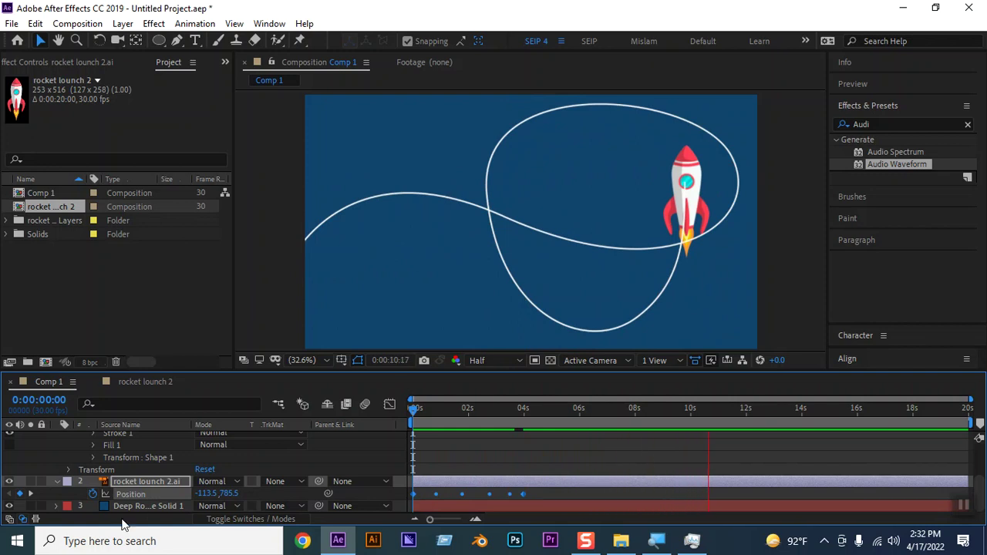
Hide Shape Layer 1's white path, then replay the rocket's flight from around 4 seconds.
scroll(141, 500, "up", 3)
left_click(9, 437)
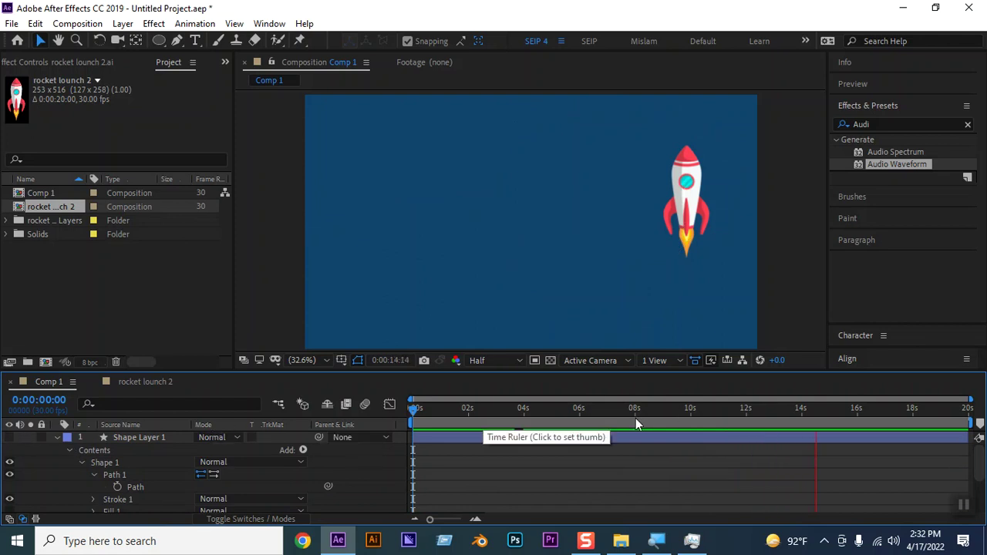
key("space")
scroll(761, 435, "down", 3)
left_click_drag(810, 409, 528, 412)
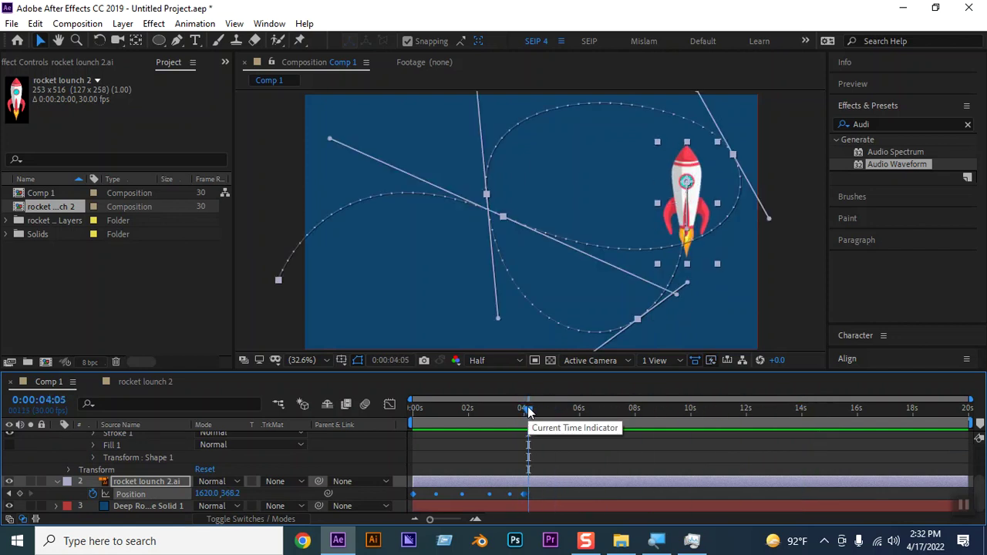
key("space")
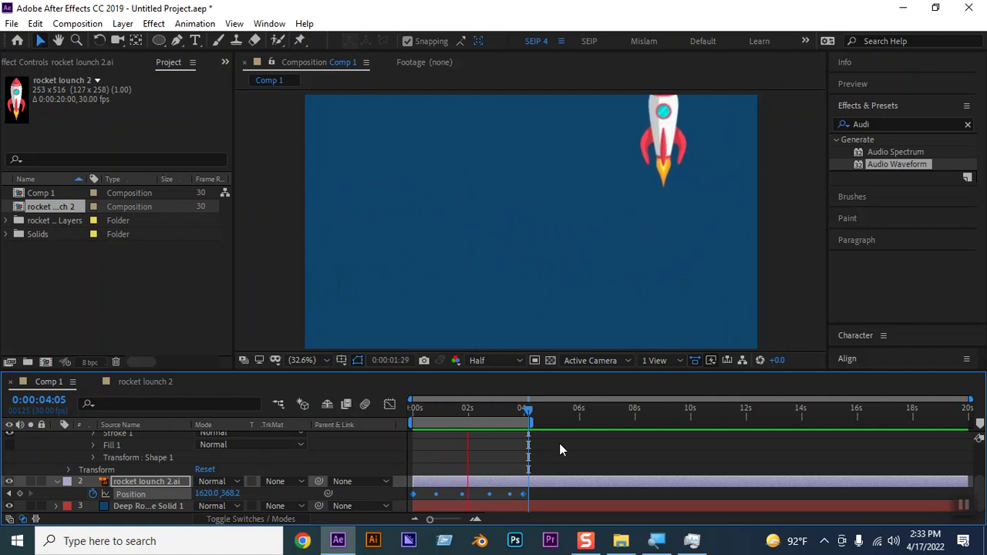
key("space")
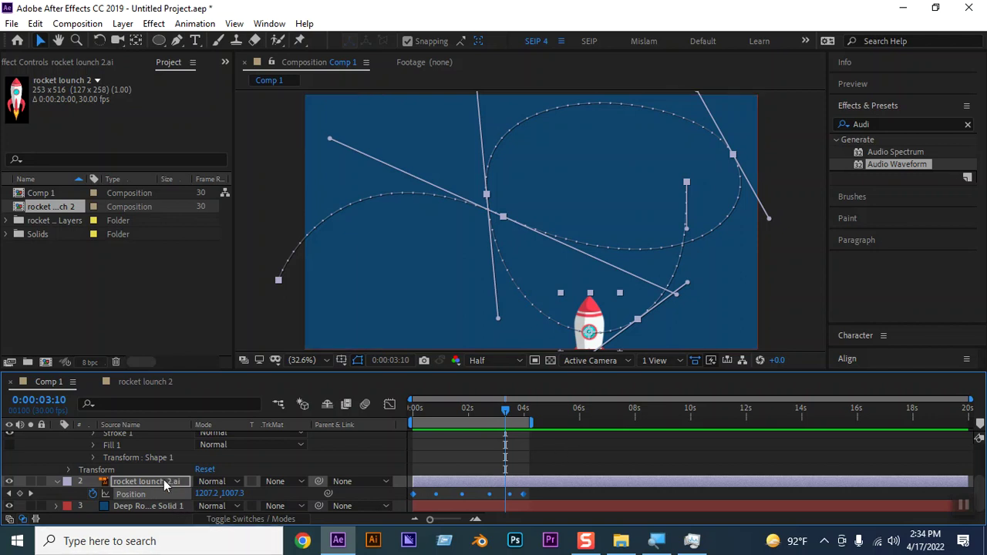
Set the rocket layer's Scale to 56%.
key("s")
left_click_drag(227, 494, 188, 494)
key("Return")
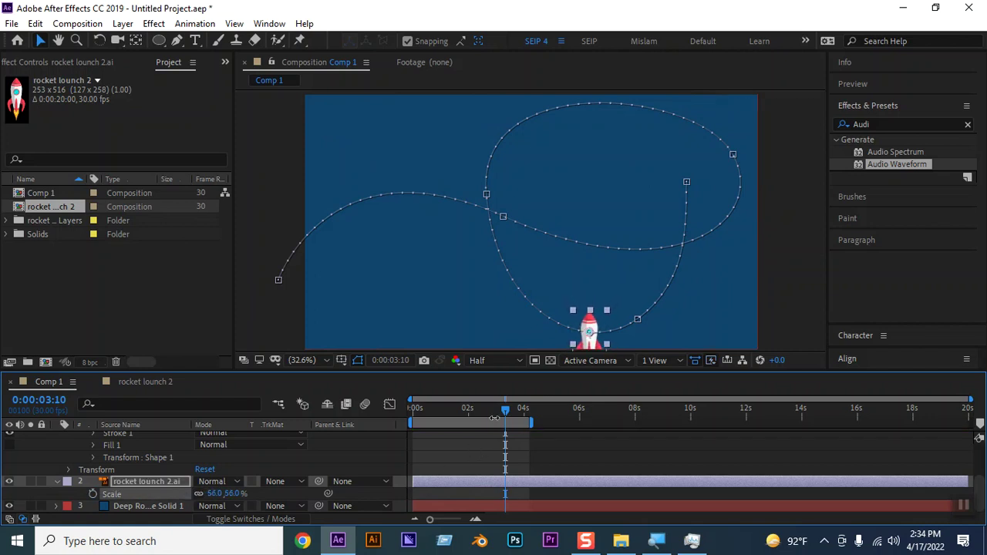
Preview the smaller rocket from 0 s, then bring up the rocket layer's context menu.
left_click_drag(502, 416, 348, 409)
key("space")
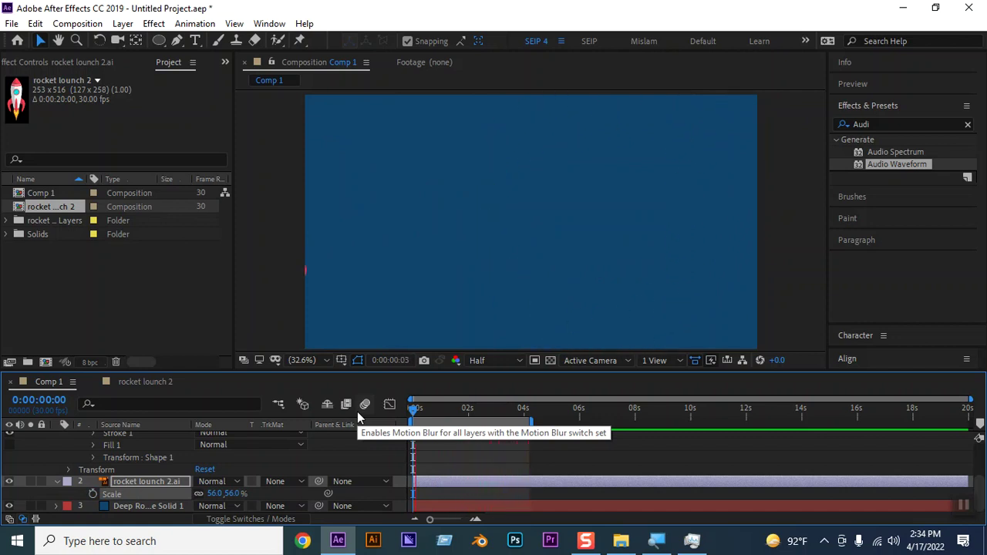
key("space")
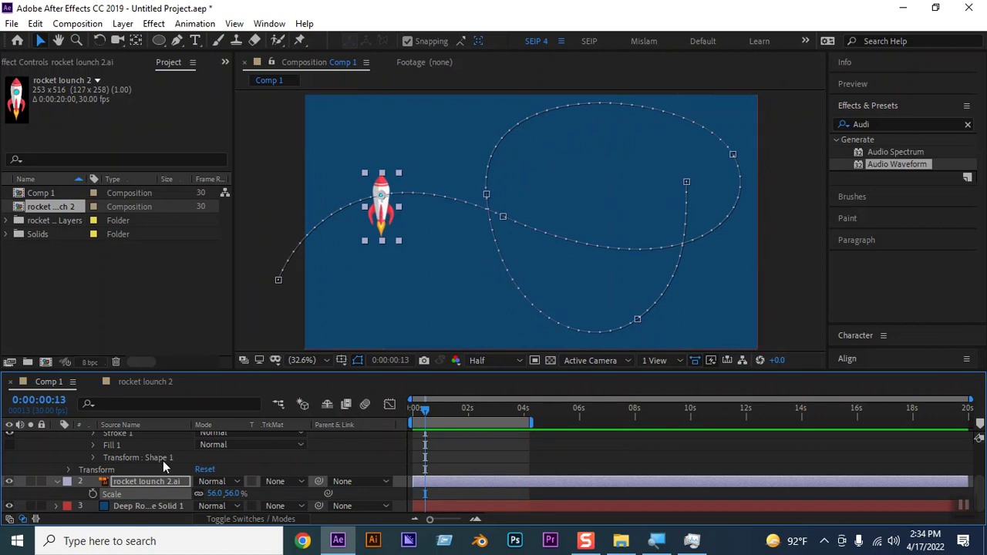
right_click(153, 480)
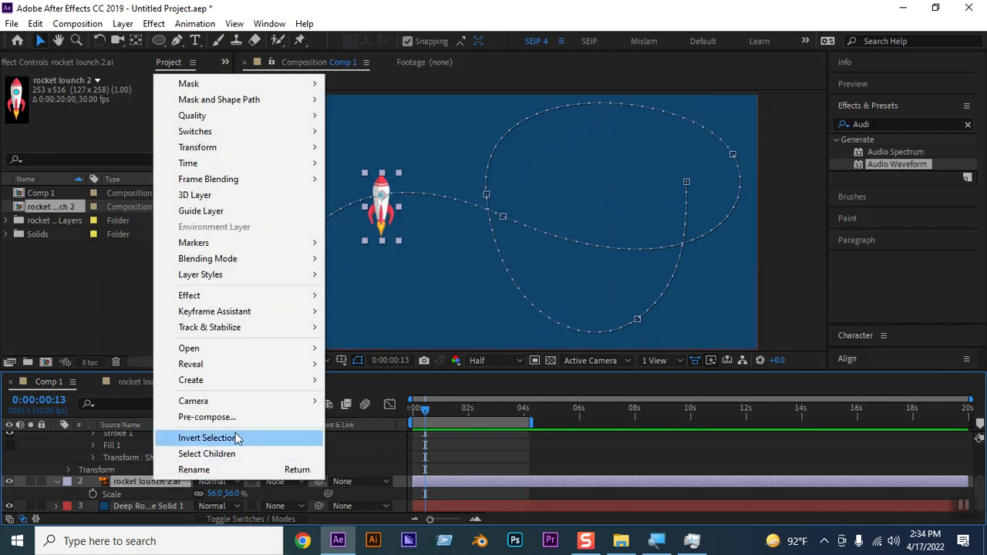
Set the rocket to Auto-Orient Along Path and begin adjusting its Rotation.
mouse_move(247, 149)
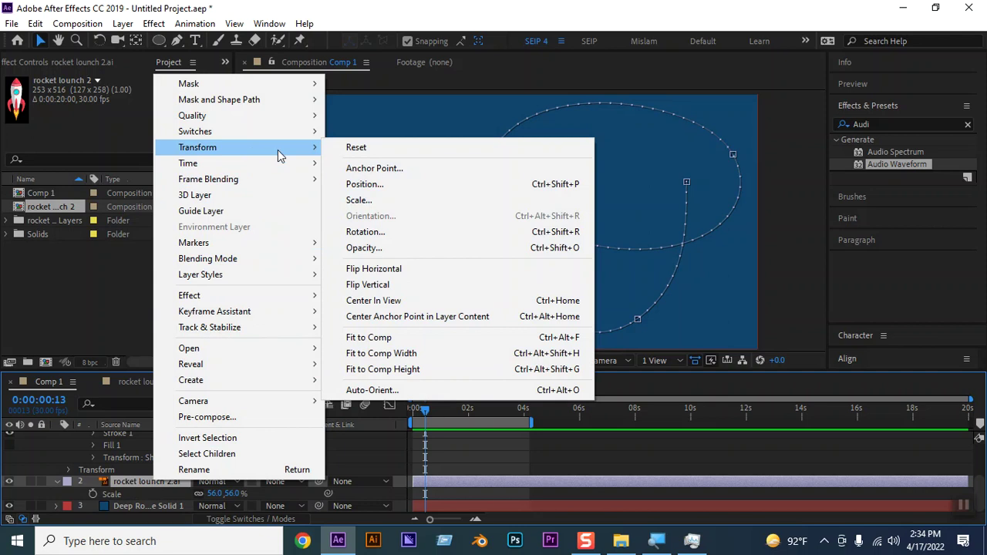
left_click(386, 392)
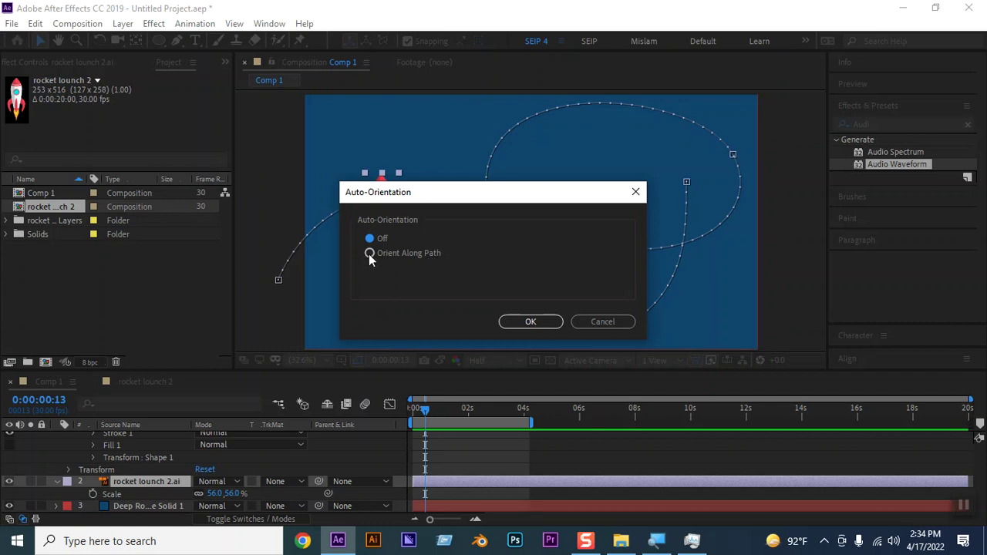
left_click(520, 321)
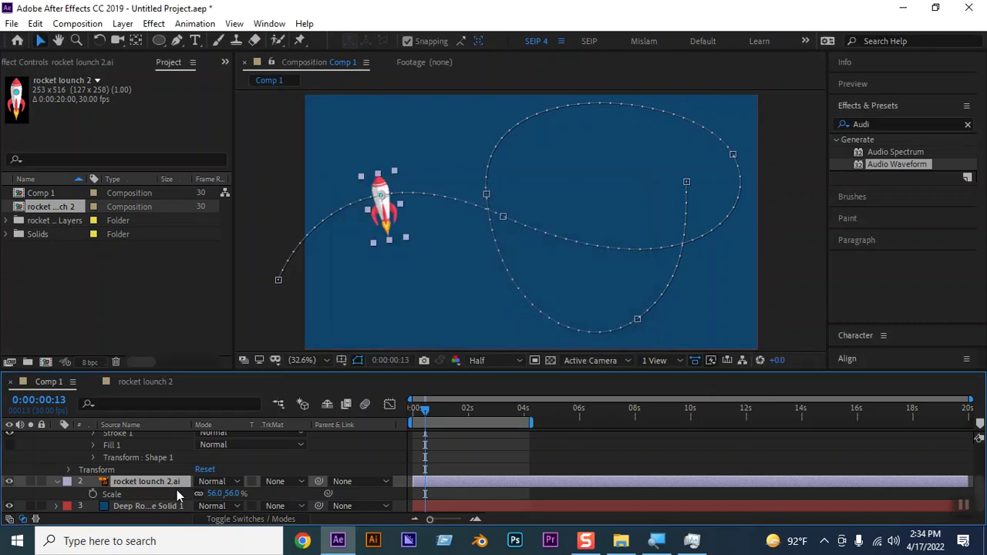
key("r")
left_click_drag(218, 497, 273, 490)
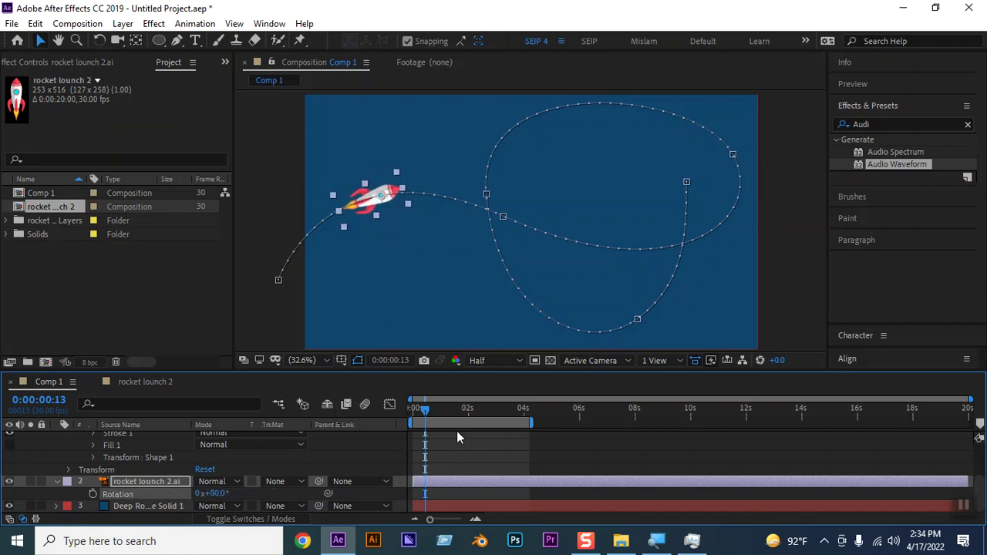
Preview the oriented rocket from 0 s and scrub through the flight to check its nose direction.
left_click_drag(425, 413, 408, 412)
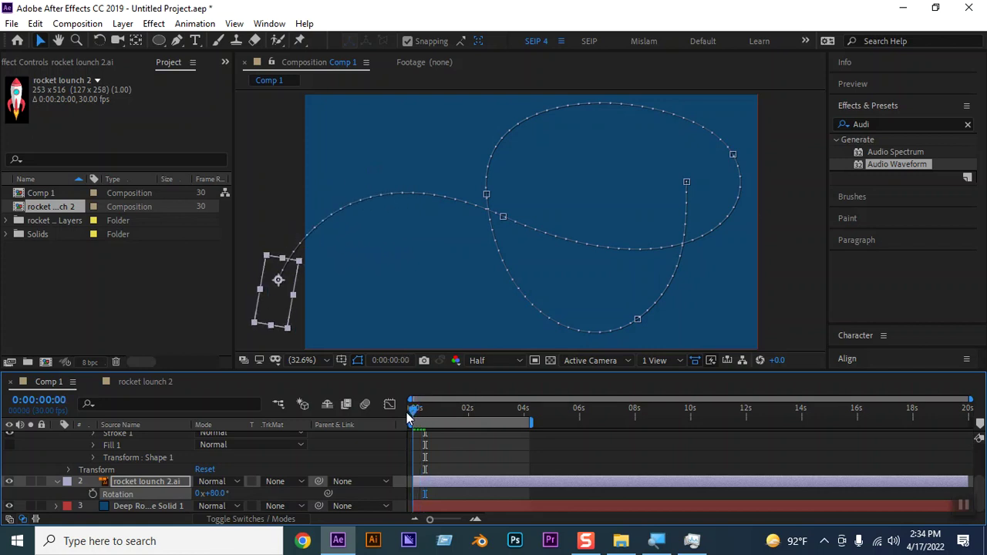
key("space")
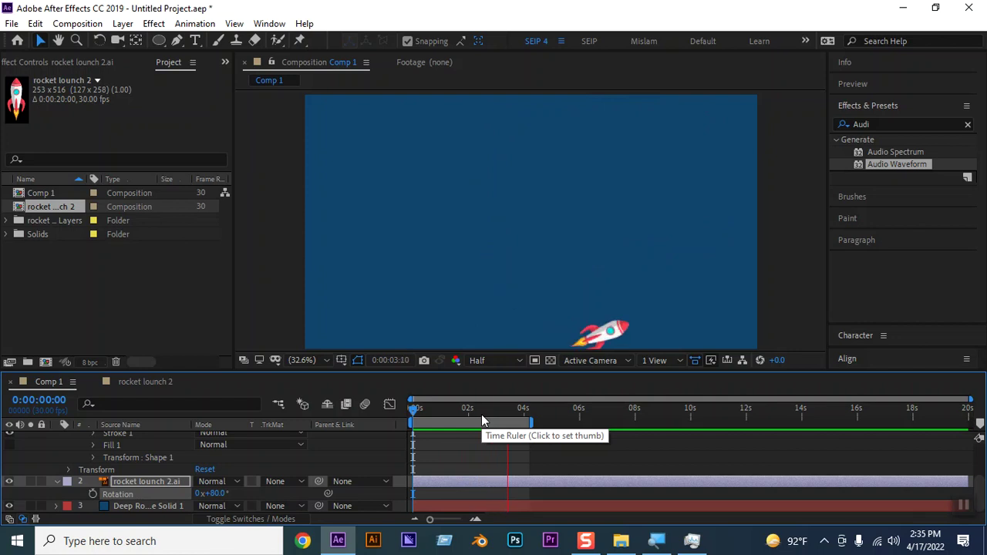
key("space")
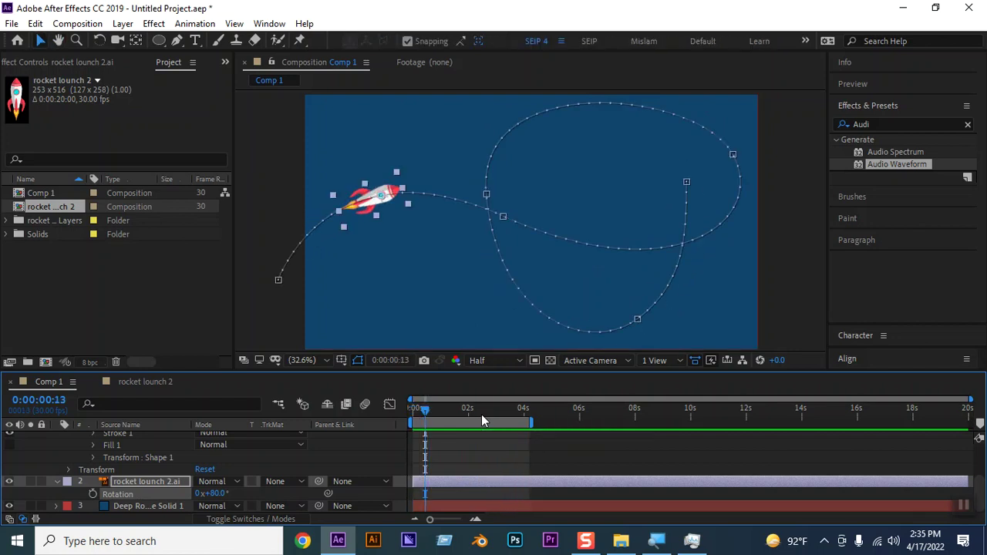
left_click_drag(414, 406, 472, 417)
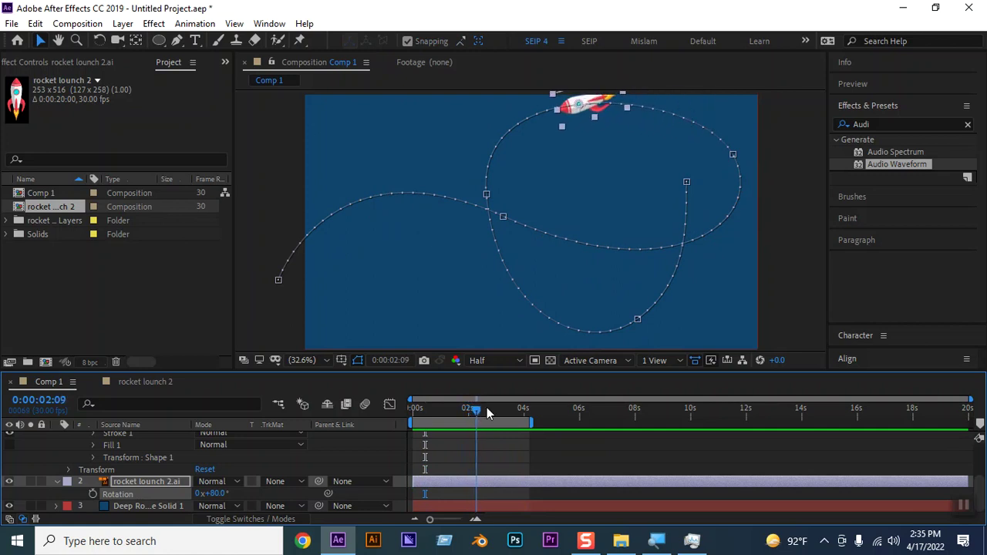
left_click_drag(473, 414, 532, 406)
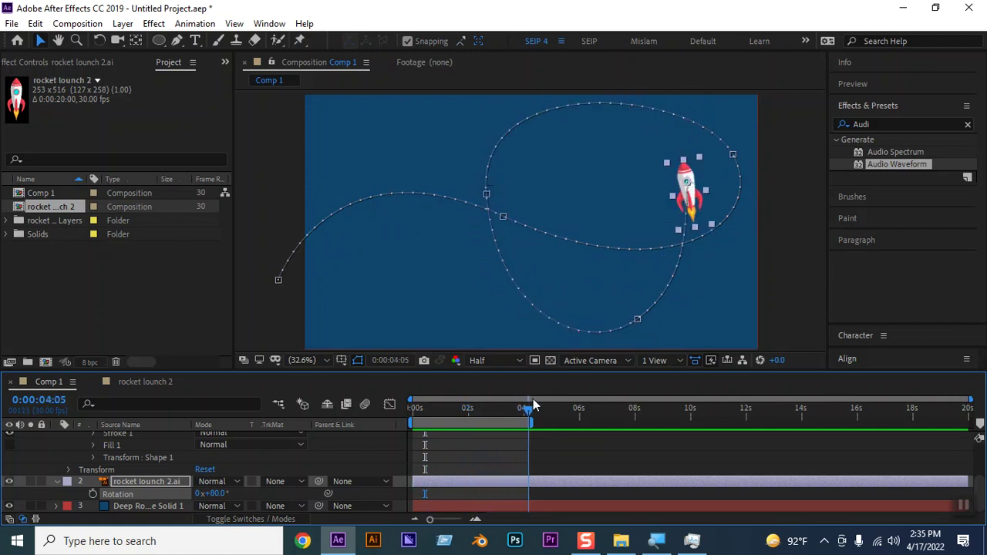
left_click_drag(529, 417, 343, 409)
key("space")
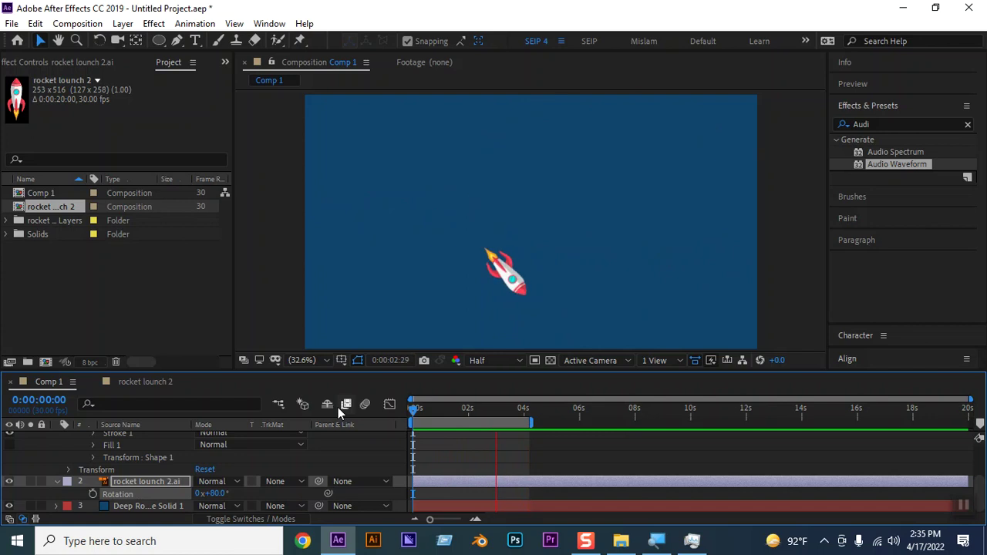
key("space")
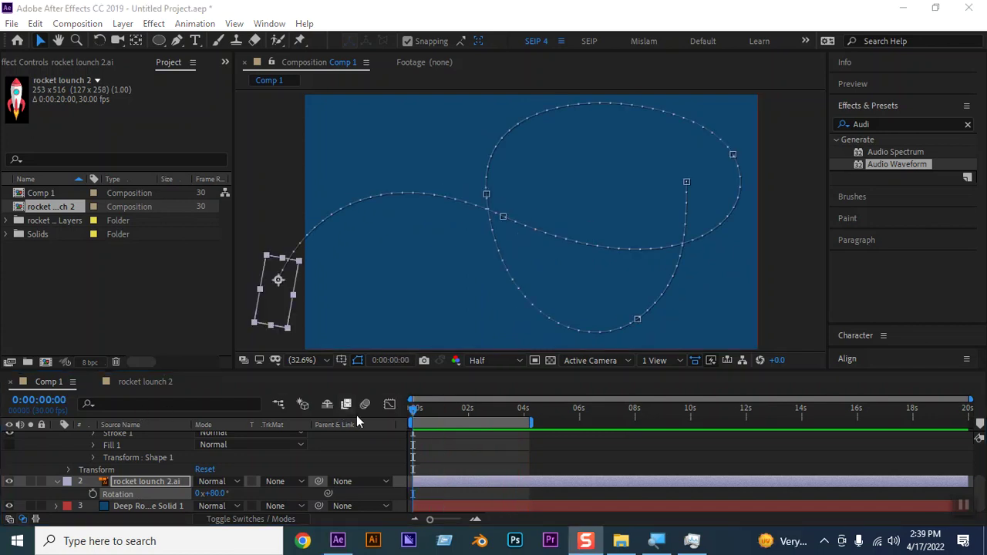
Unhide Shape Layer 1 and give its path a pure red, 15 px stroke.
scroll(206, 453, "up", 3)
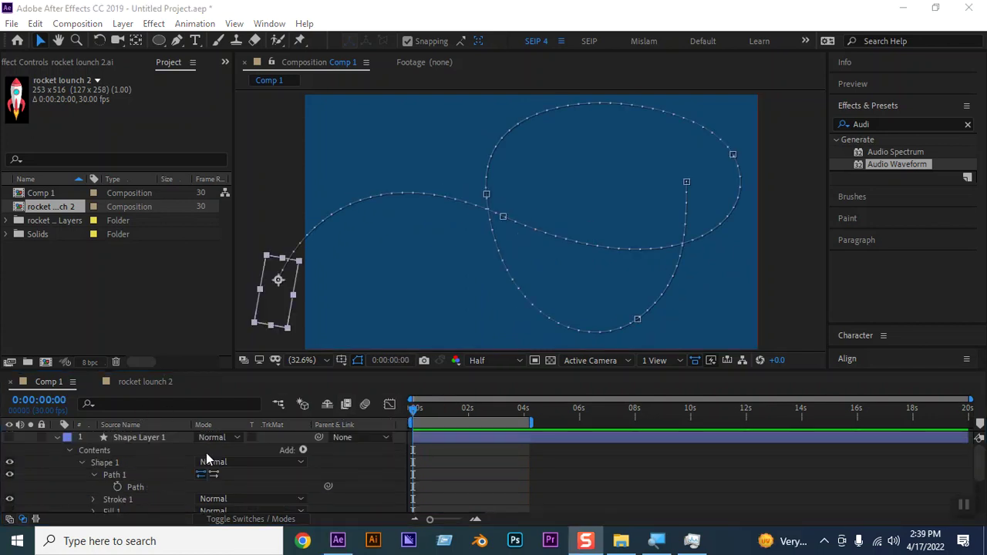
left_click(9, 437)
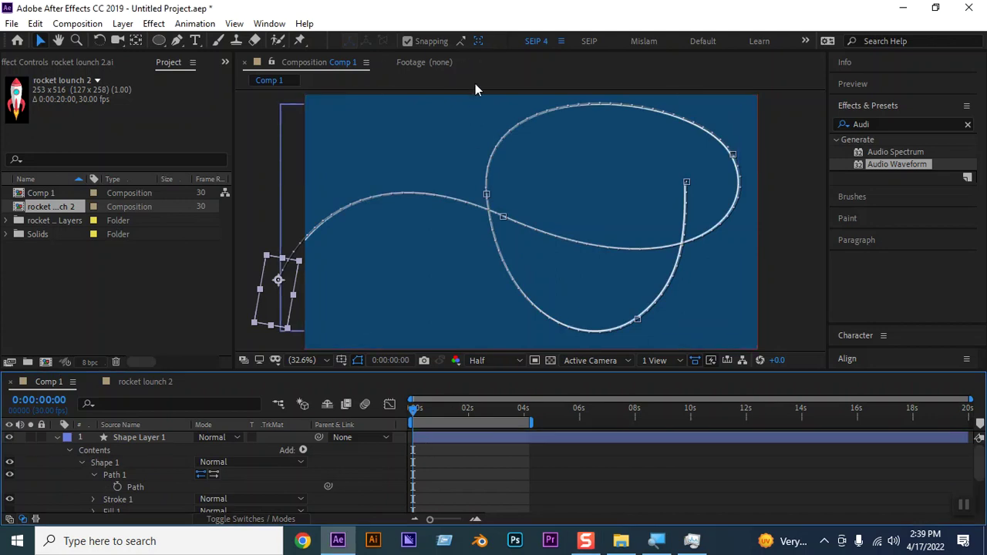
left_click(141, 437)
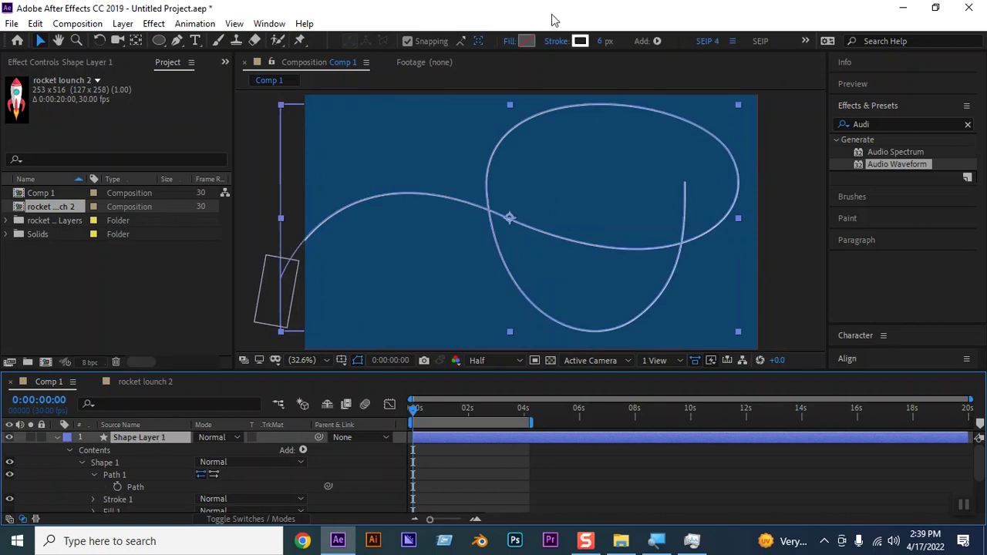
left_click(581, 43)
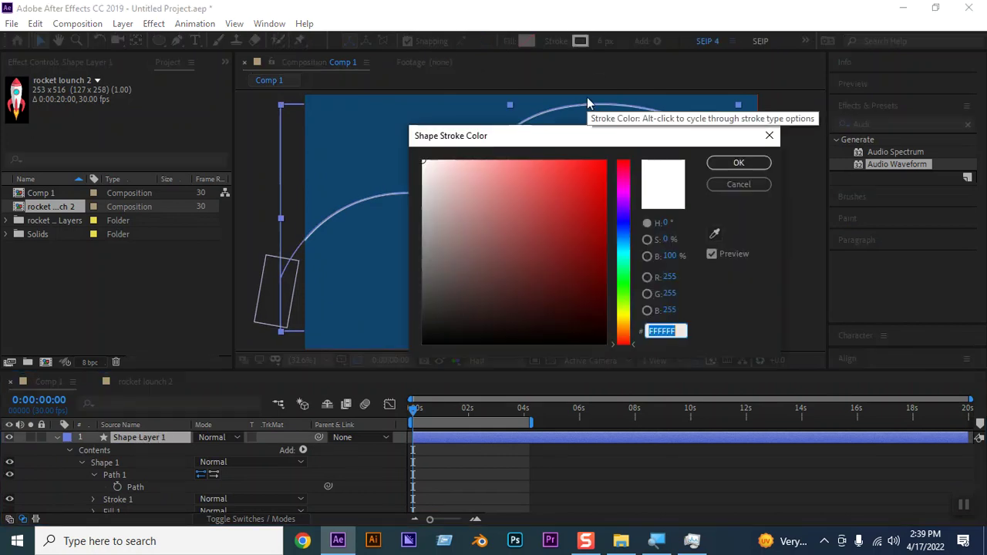
left_click_drag(538, 167, 607, 163)
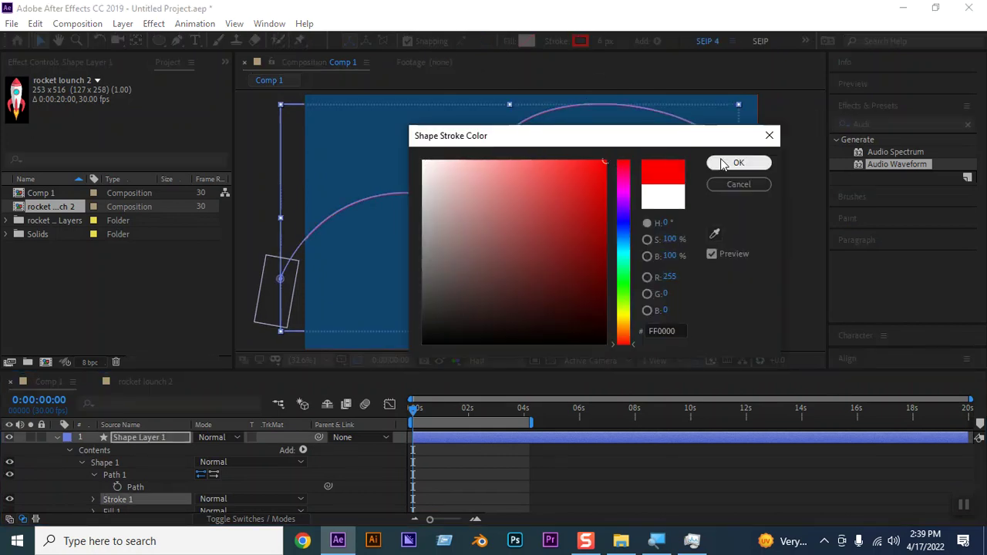
left_click(725, 164)
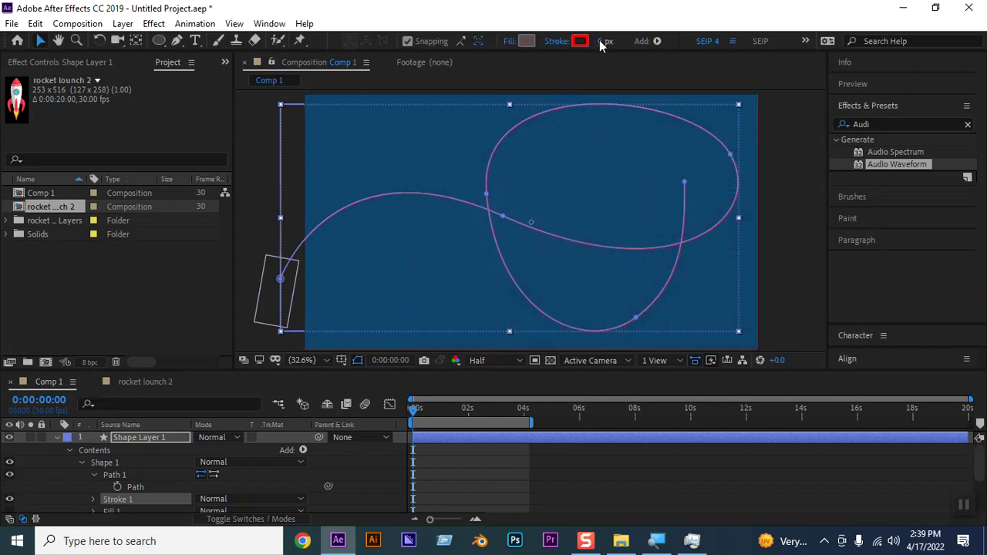
left_click_drag(600, 42, 609, 44)
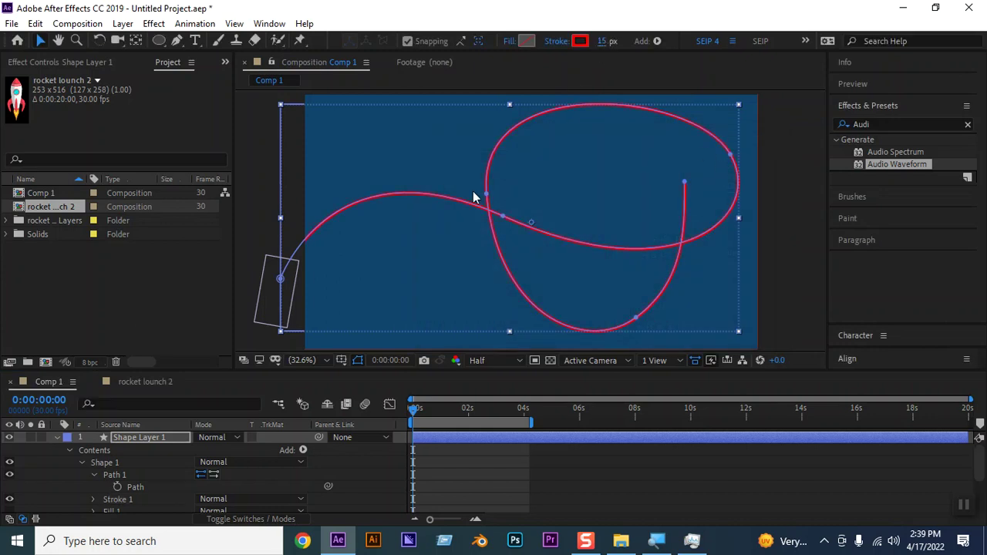
Collapse the Shape 1 and Contents groups, then re-expand Shape Layer 1 to list its groups.
left_click(81, 459)
left_click(68, 450)
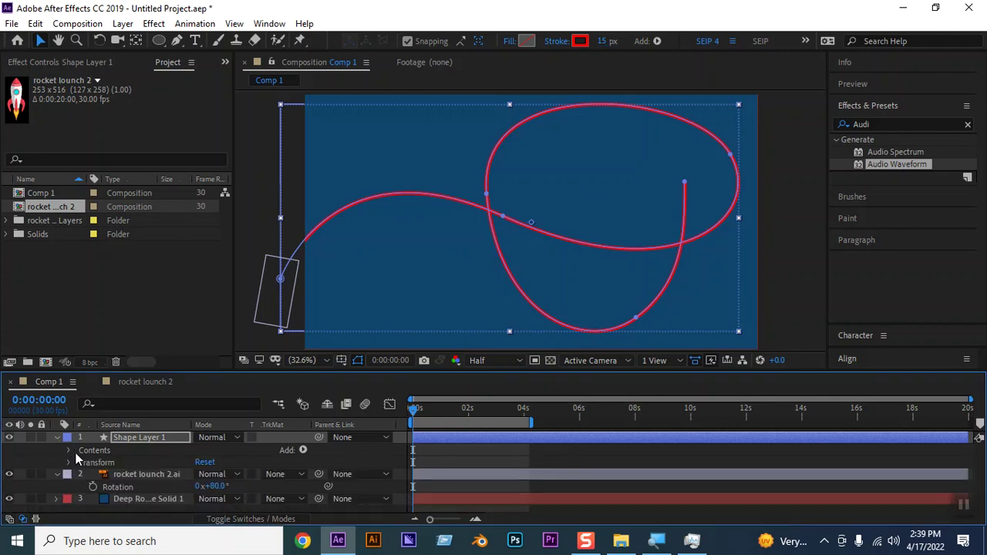
left_click(65, 439)
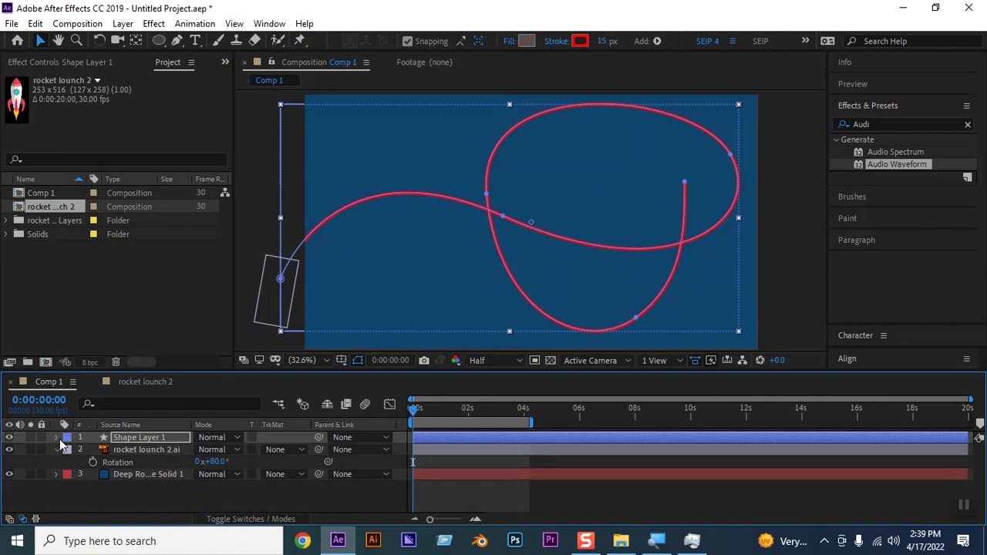
left_click(66, 439)
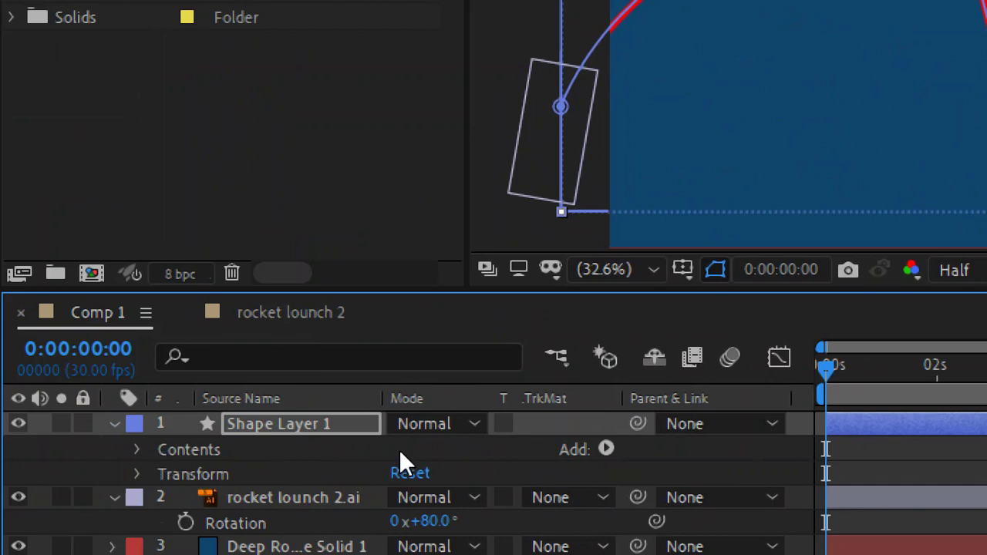
Add Trim Paths to Shape Layer 1, collapse Path 1 and reveal Trim Paths 1 settings.
left_click(605, 449)
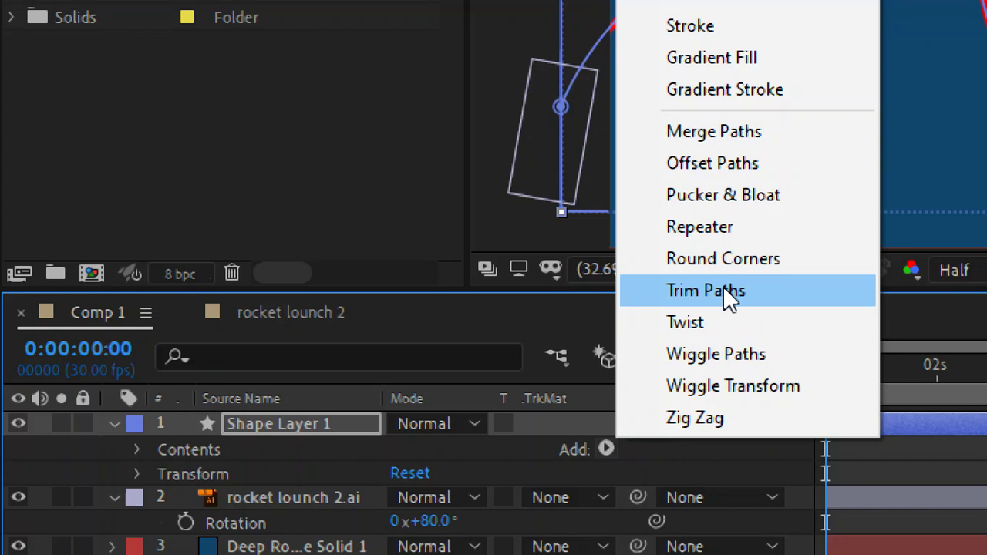
left_click(723, 290)
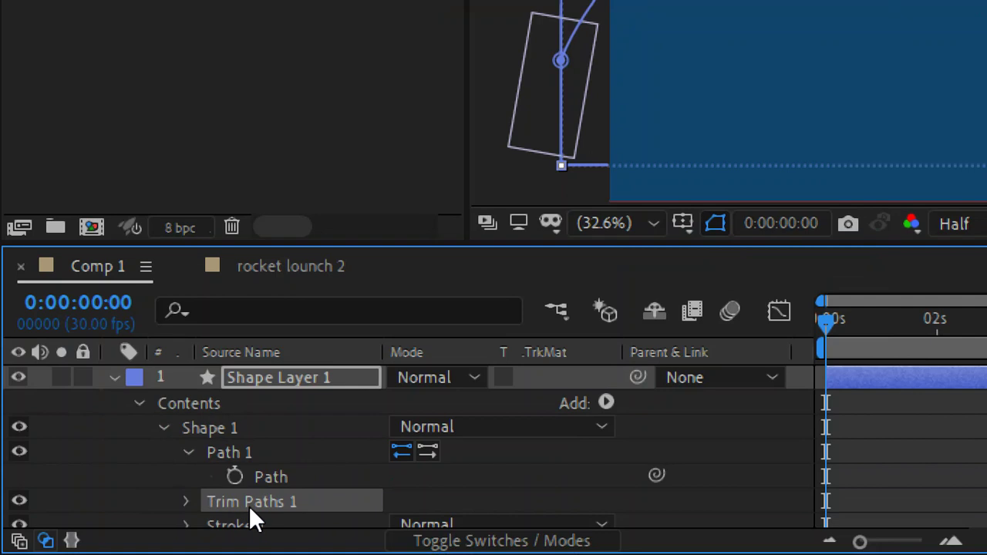
scroll(249, 502, "down", 2)
scroll(243, 432, "up", 1)
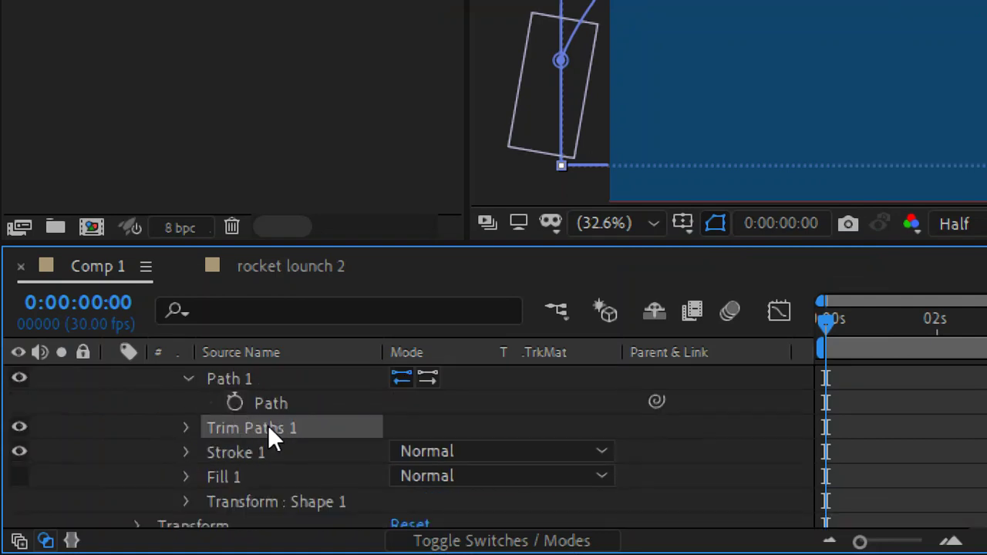
left_click(189, 381)
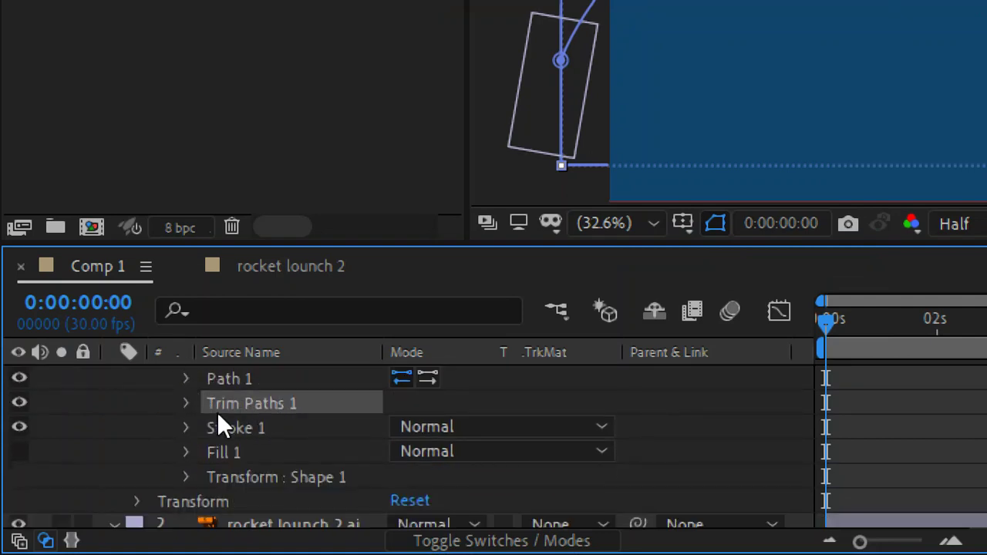
left_click(186, 404)
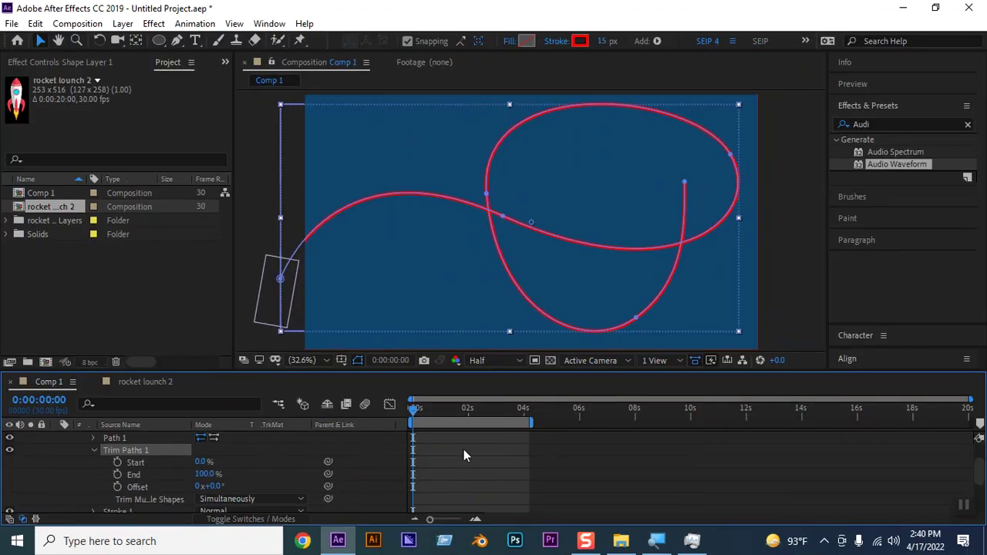
Reveal the rocket's position keyframes, then set Trim Paths End to 0% and keyframe it at 0 s.
scroll(444, 456, "up", 2)
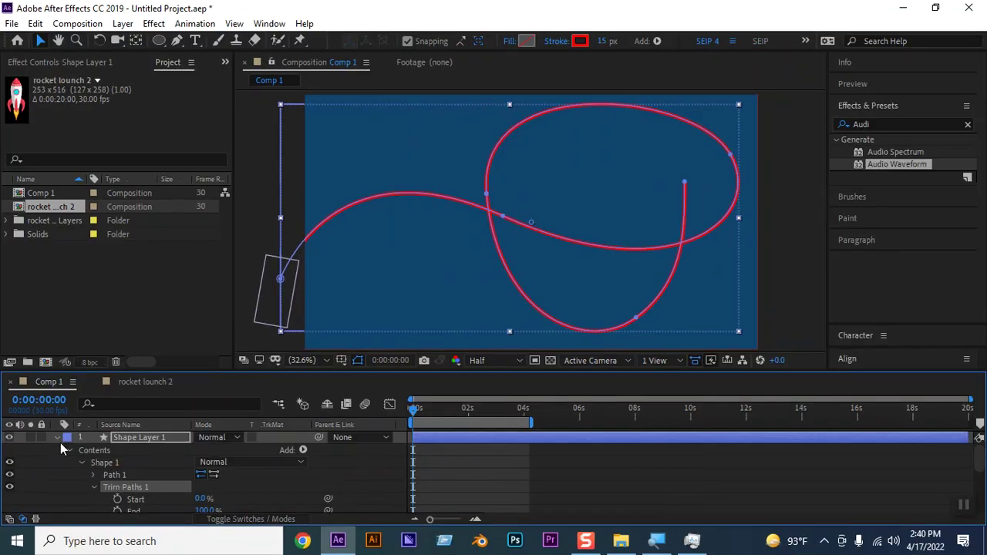
scroll(87, 462, "down", 5)
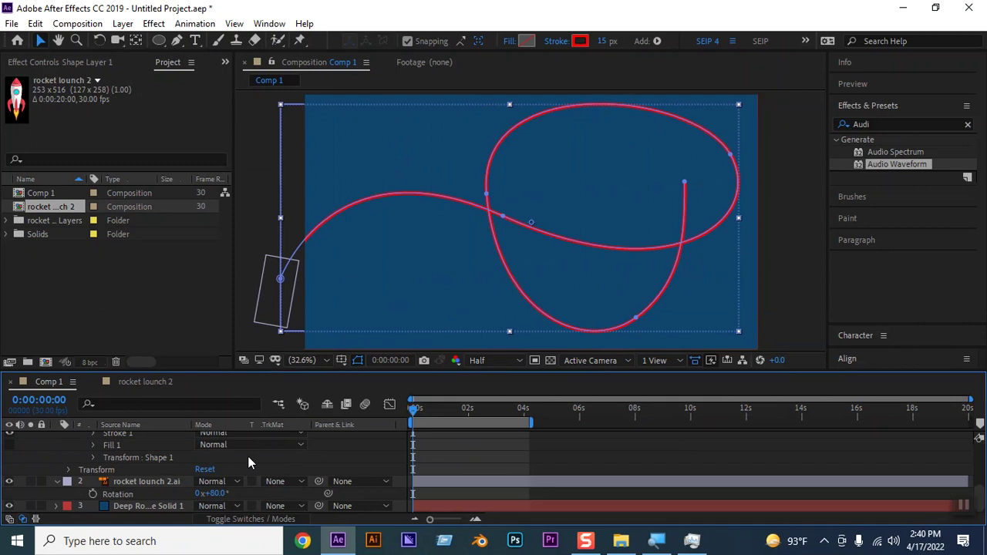
left_click(143, 483)
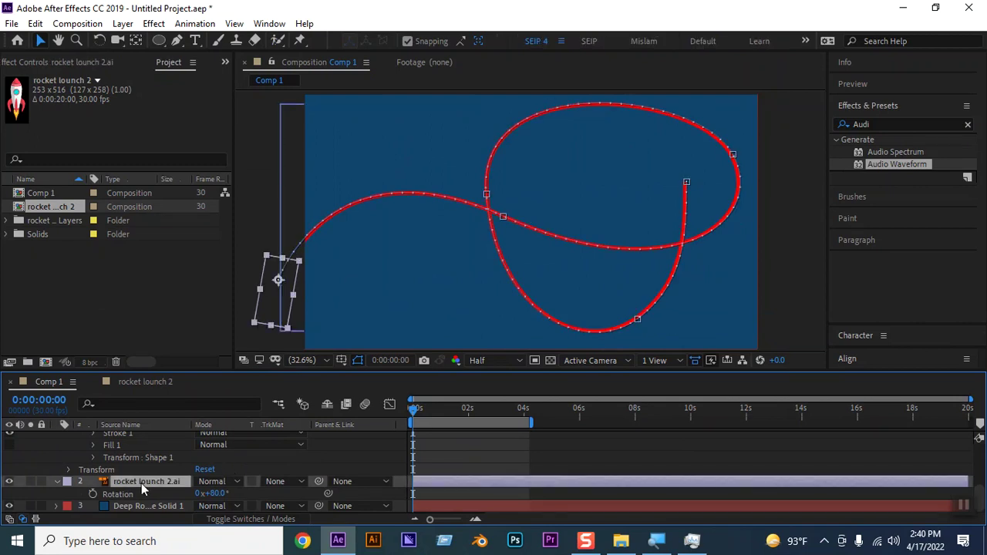
key("u")
left_click(287, 463)
scroll(275, 464, "up", 5)
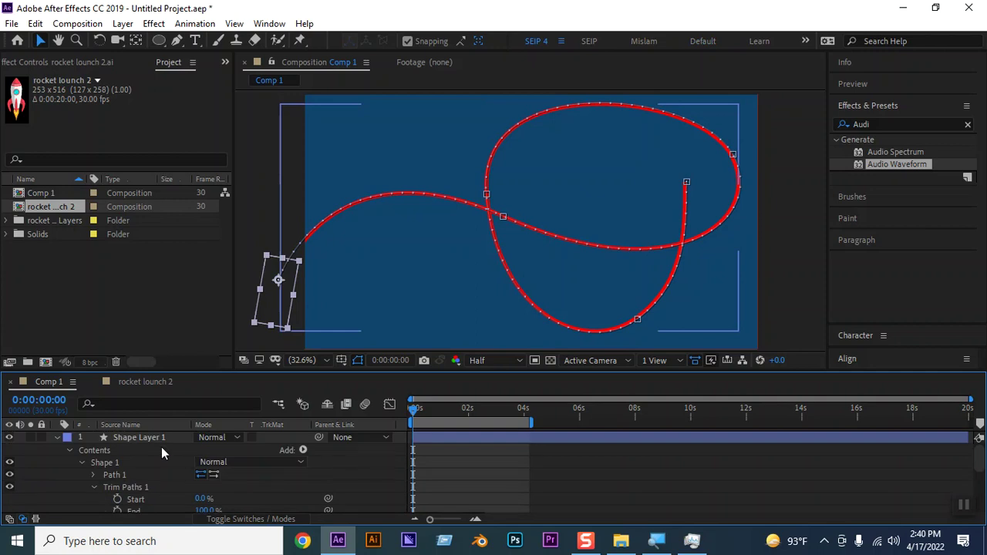
scroll(161, 446, "down", 1)
left_click(205, 474)
type("0")
key("Return")
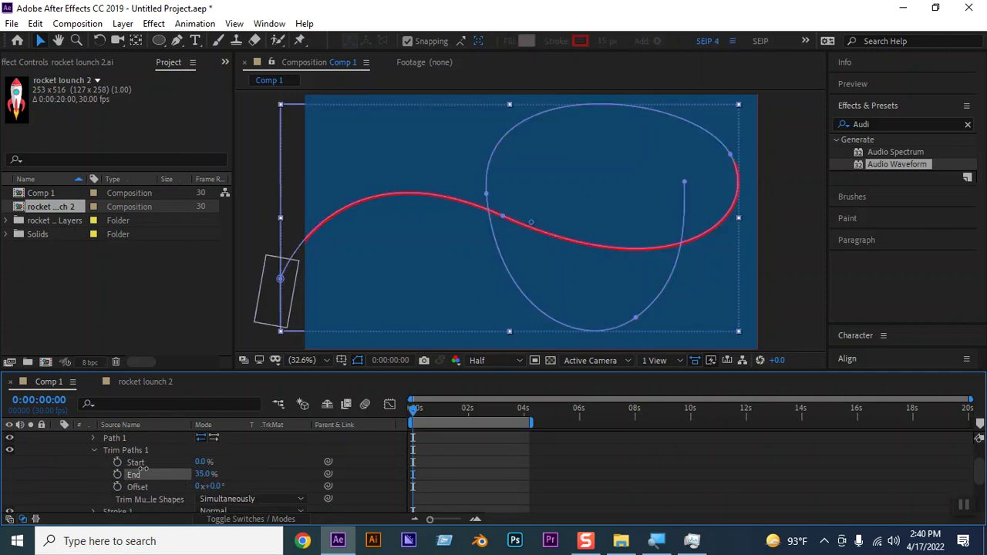
left_click(118, 475)
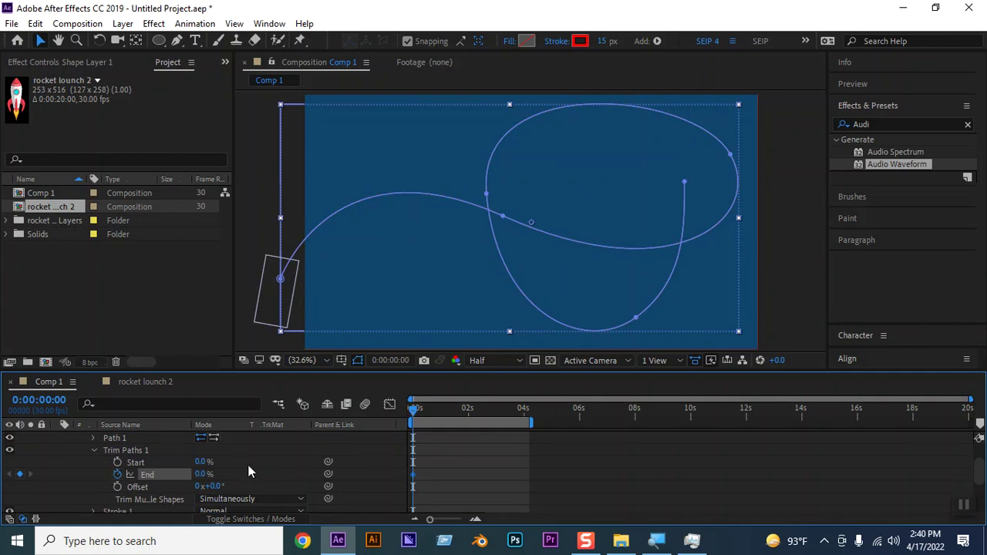
Set Trim End to 100% at the rocket's last keyframe (0:00:03:29), then preview from the start.
mouse_move(202, 474)
left_mouse_down()
mouse_move(261, 468)
mouse_move(188, 467)
left_mouse_up()
scroll(442, 465, "down", 2)
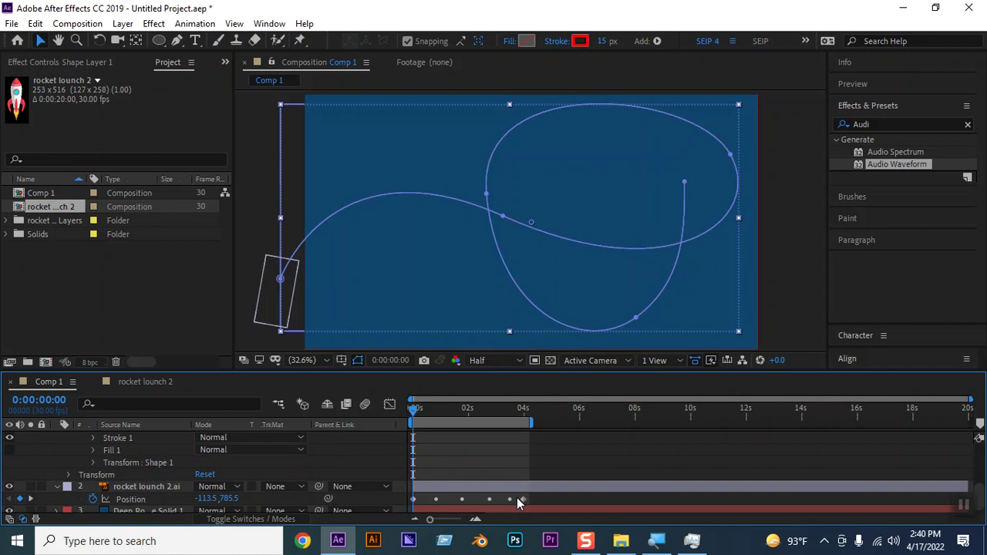
left_click_drag(415, 411, 524, 410)
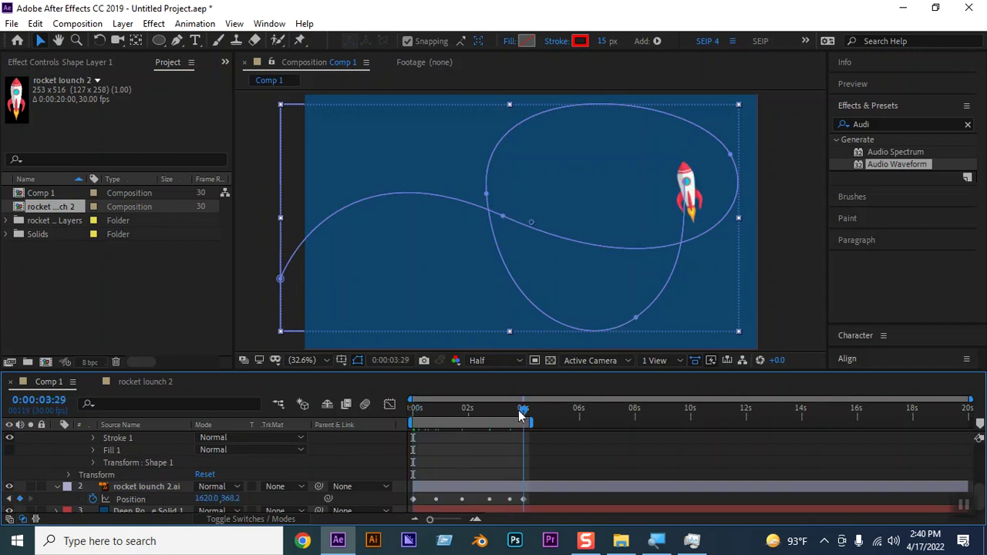
left_click(524, 500)
scroll(210, 480, "up", 3)
scroll(209, 480, "down", 2)
left_click_drag(204, 474, 409, 475)
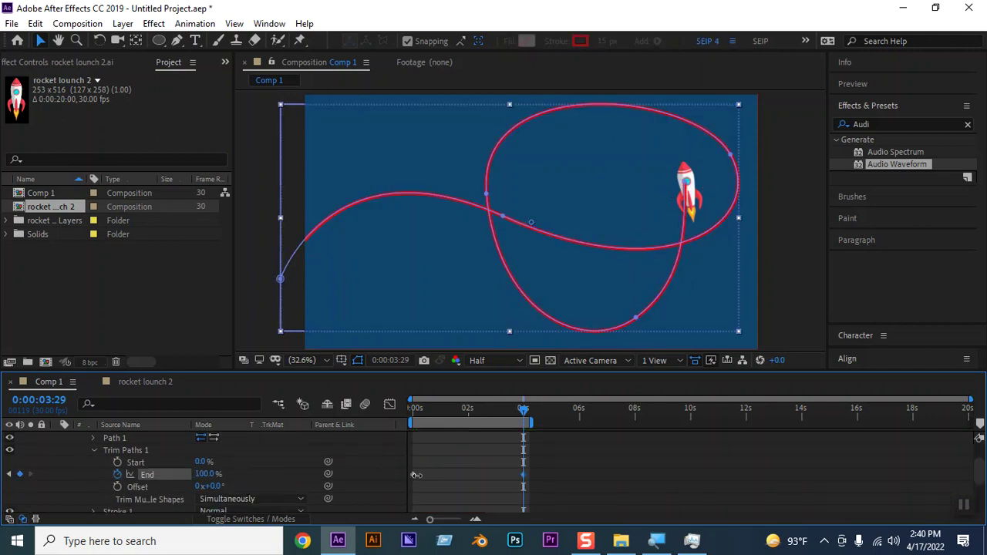
key("Home")
left_click_drag(205, 475, 116, 475)
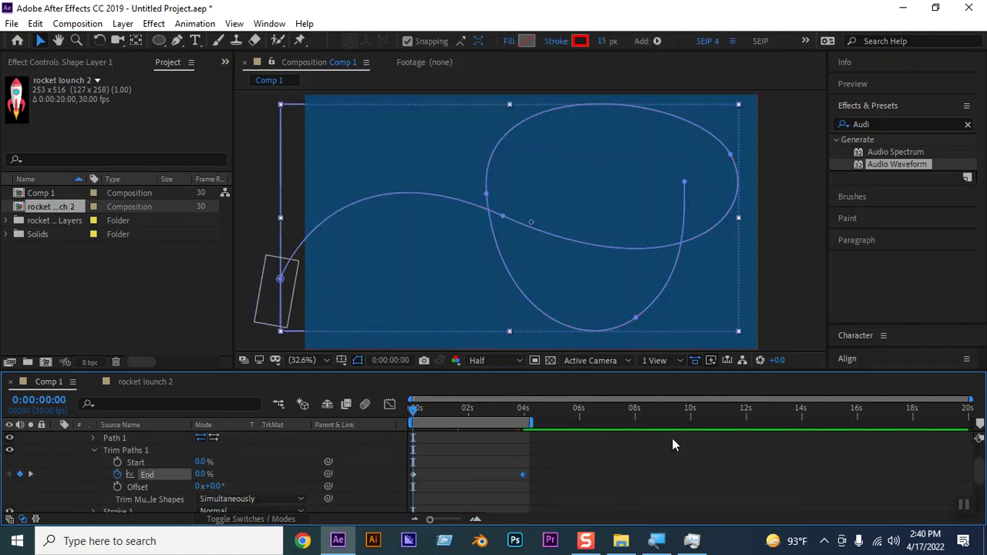
key("space")
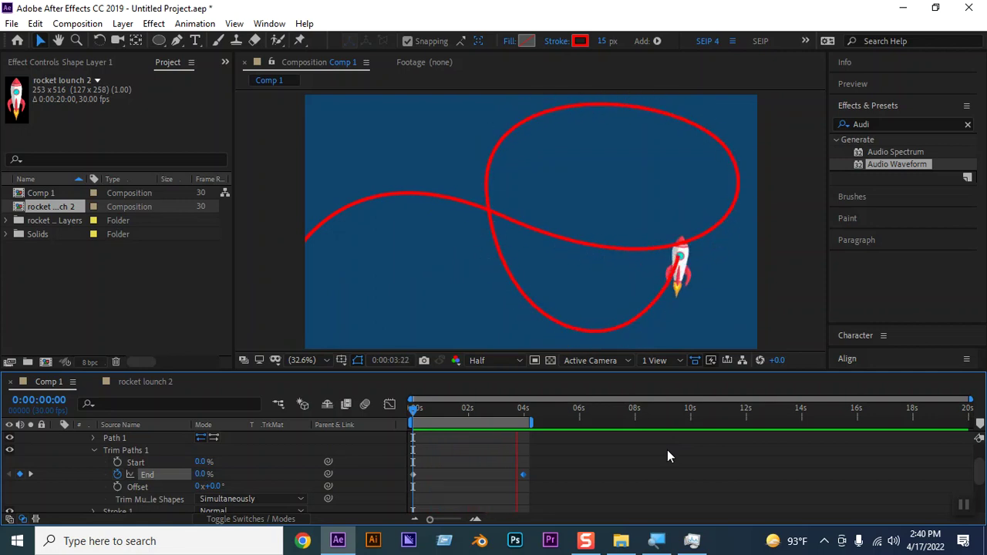
Stop the preview and move the rocket lounch 2.ai layer above Shape Layer 1.
key("space")
key("space")
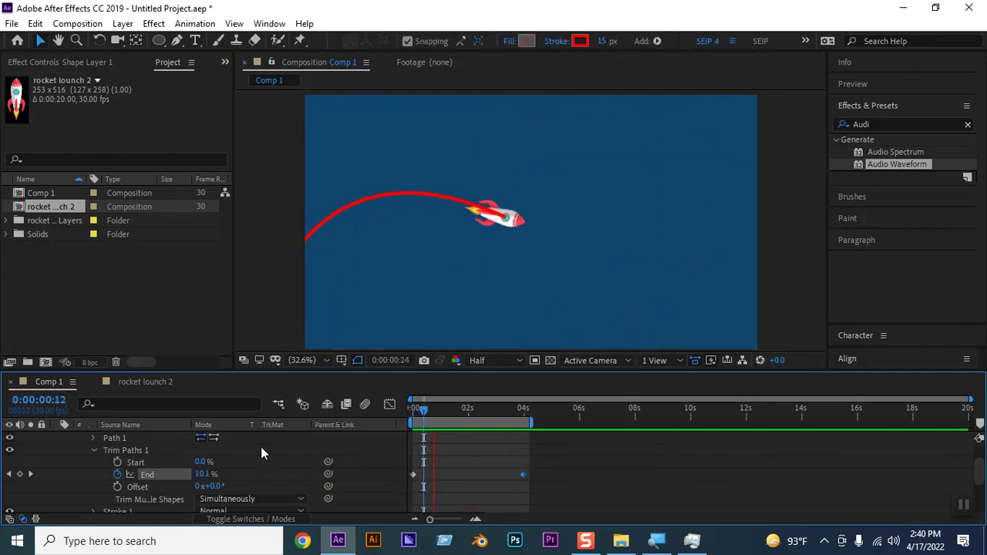
left_click(161, 479)
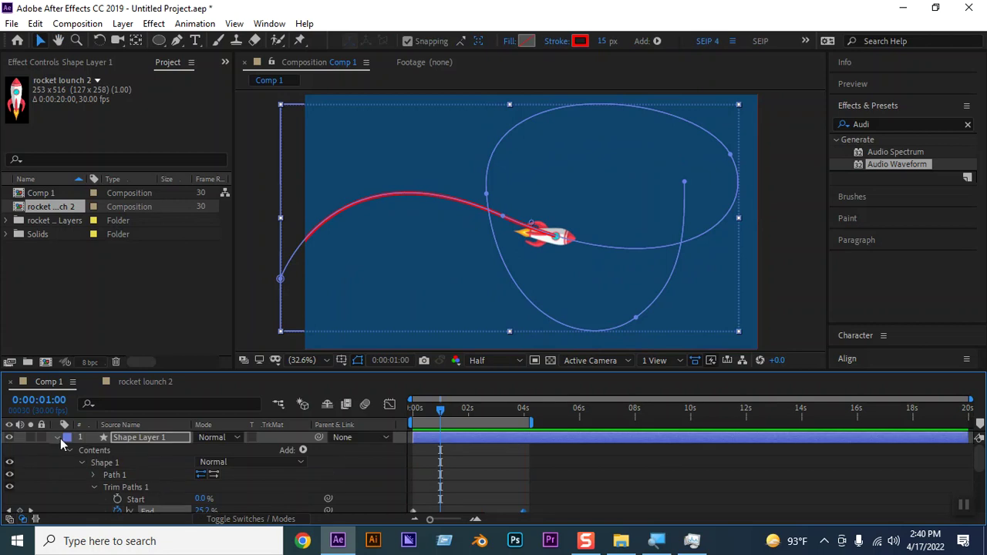
left_click(57, 438)
left_click(145, 452)
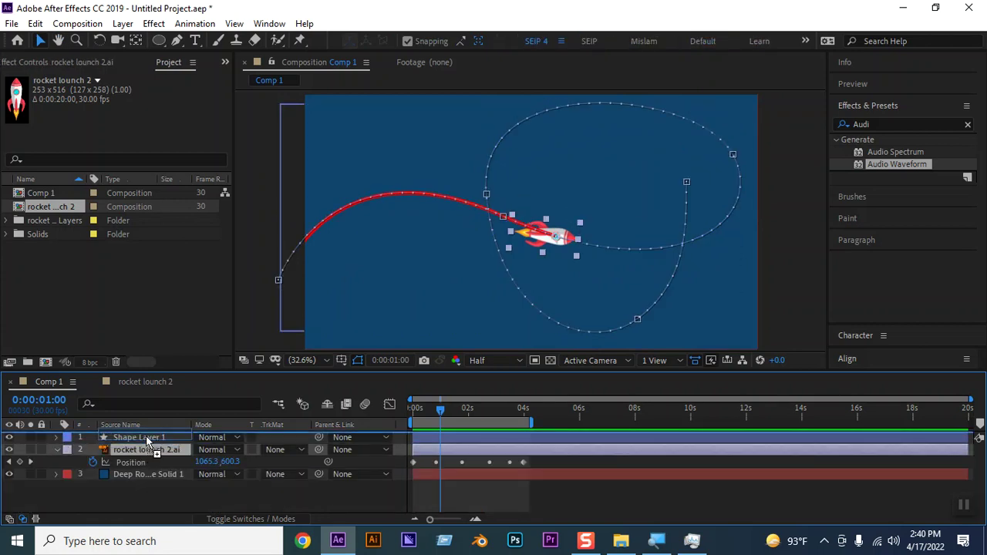
left_click_drag(146, 436, 146, 436)
left_click_drag(440, 410, 339, 408)
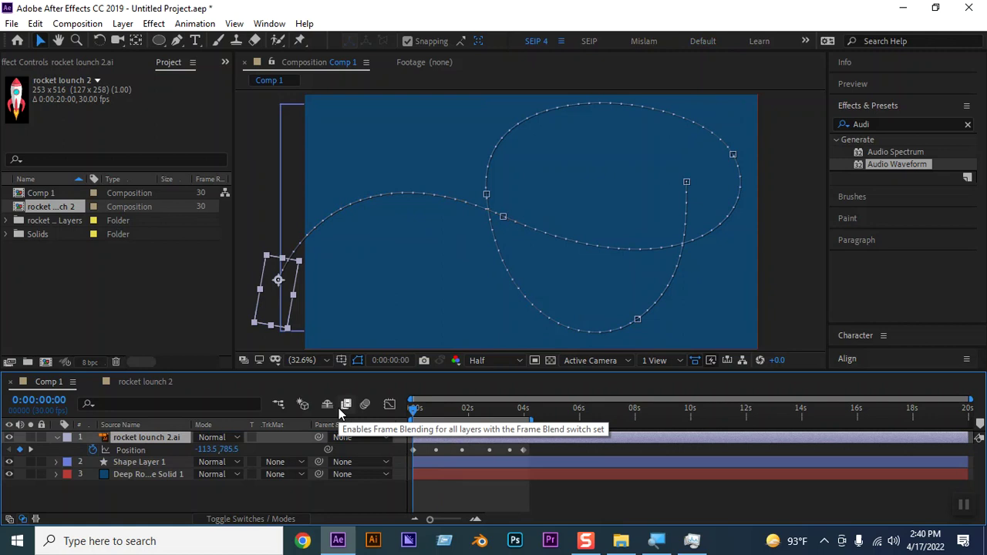
Preview the rocket flying over the red trail, return to 0 s, and switch to Task Manager.
key("space")
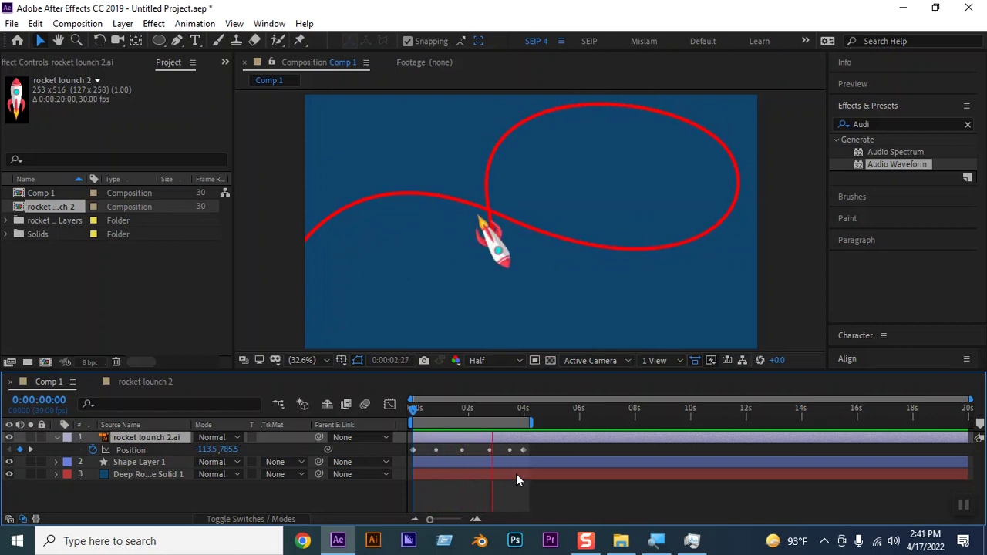
key("space")
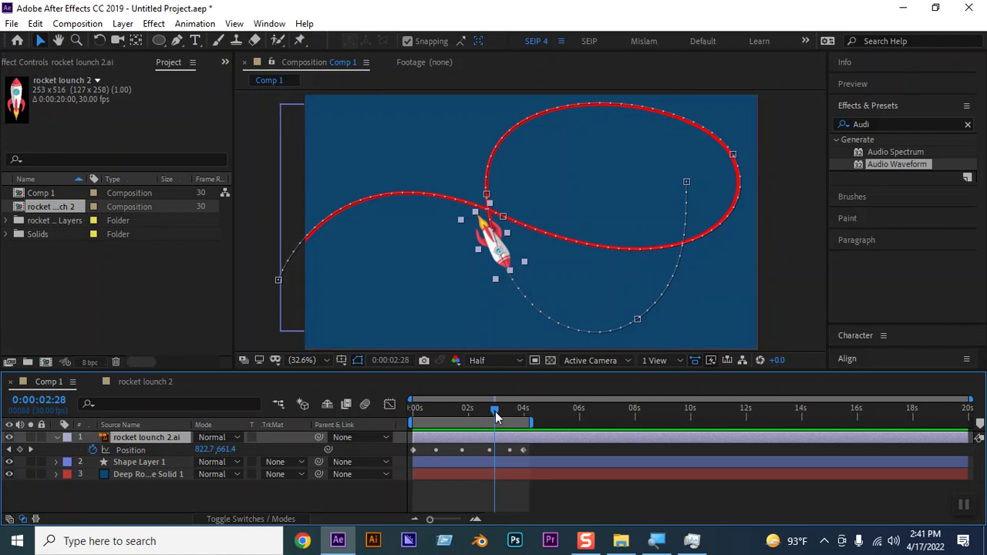
left_click_drag(498, 413, 414, 409)
left_click(301, 541)
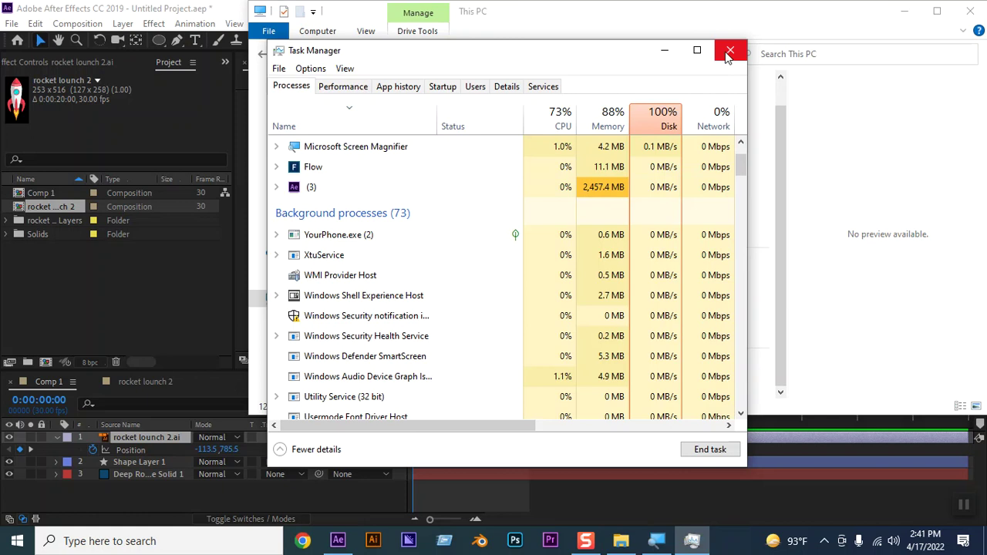
Close Task Manager and the This PC window, closing the hung Task Manager a second time.
left_click(728, 51)
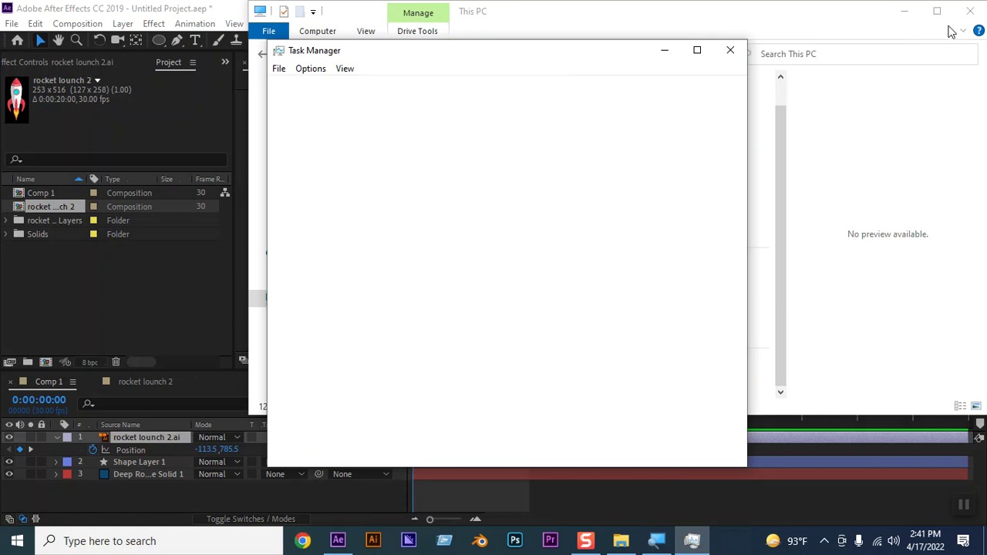
left_click(960, 23)
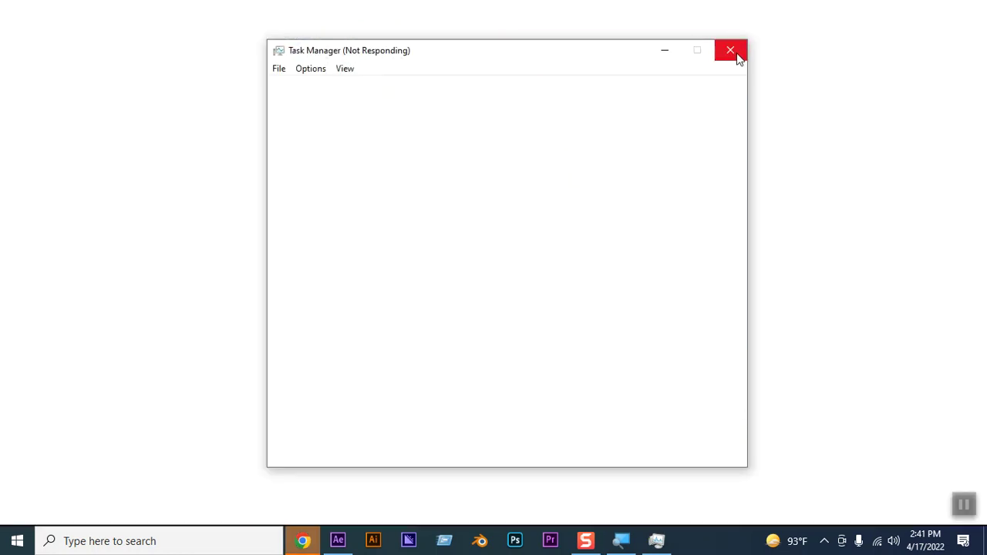
left_click(733, 53)
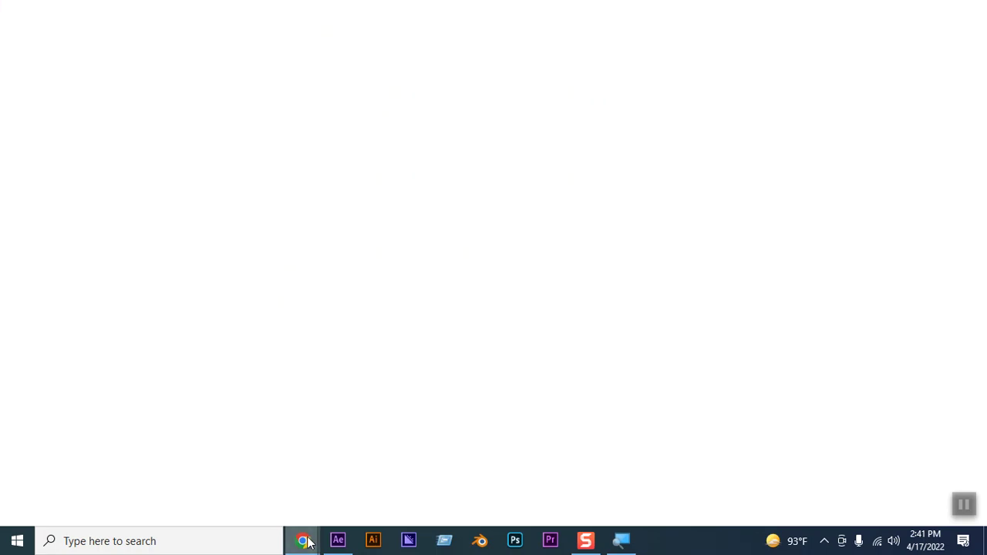
mouse_move(307, 542)
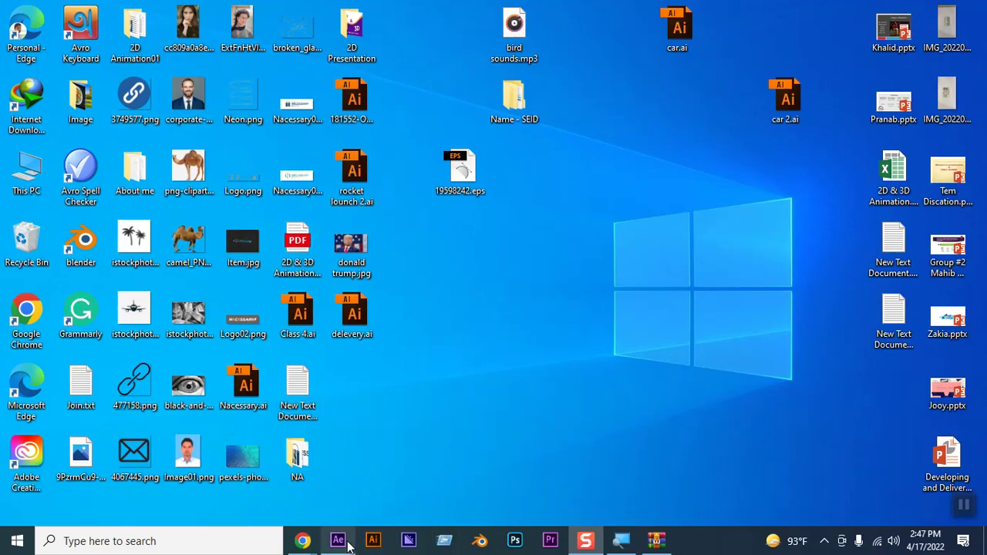
Bring After Effects back to the front from the taskbar.
left_click(340, 539)
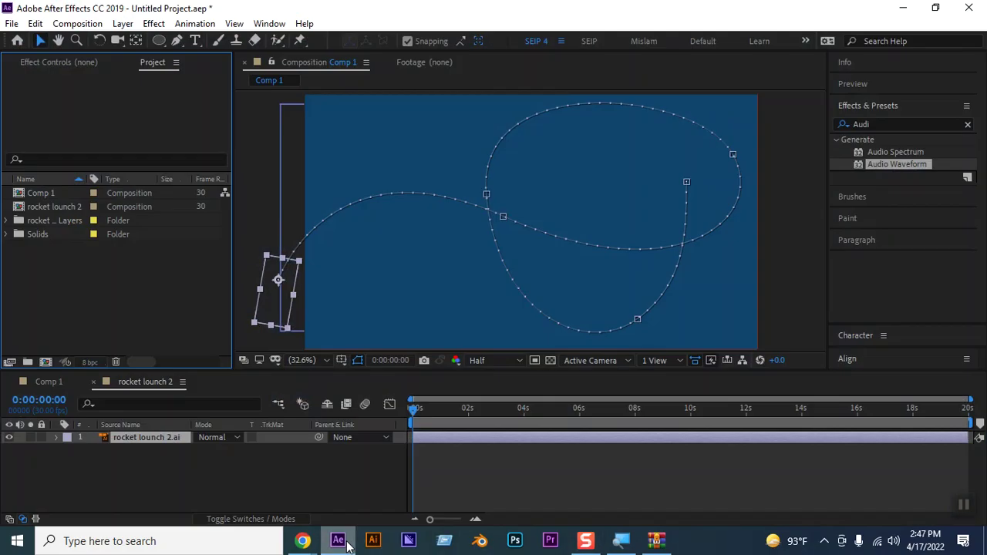
Import delevery.ai as a Composition with Retain Layer Sizes.
double_click(67, 268)
scroll(298, 201, "down", 1)
scroll(298, 200, "down", 3)
scroll(299, 201, "down", 1)
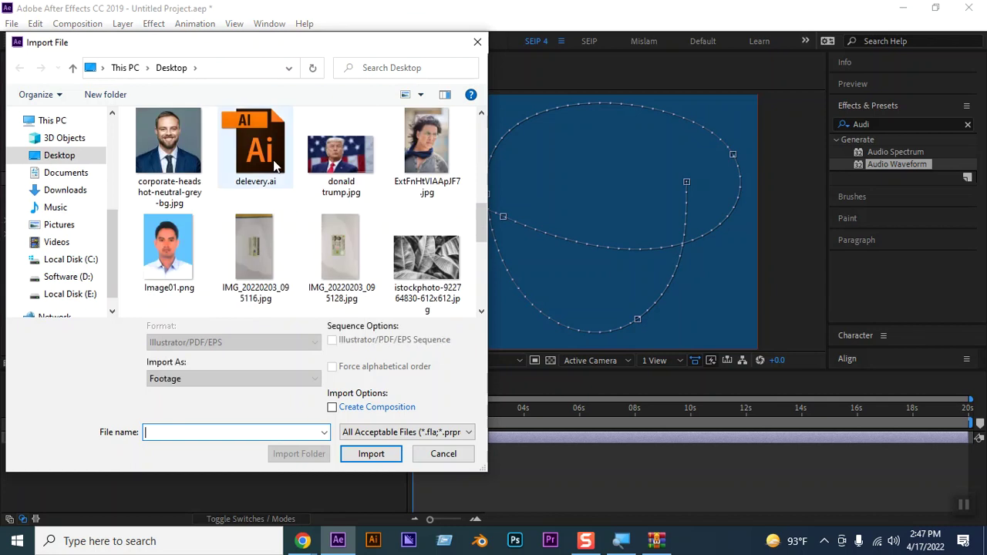
left_click(273, 160)
left_click(210, 381)
left_click(241, 405)
left_click(369, 455)
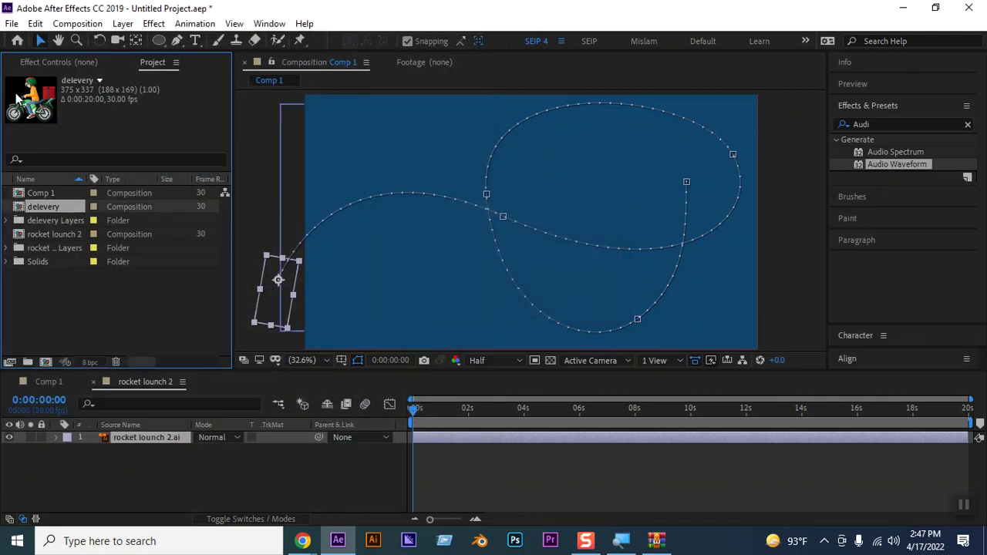
Enable Continuously Rasterize on the delevery.ai layer in the delevery comp, then return to Comp 1.
double_click(51, 204)
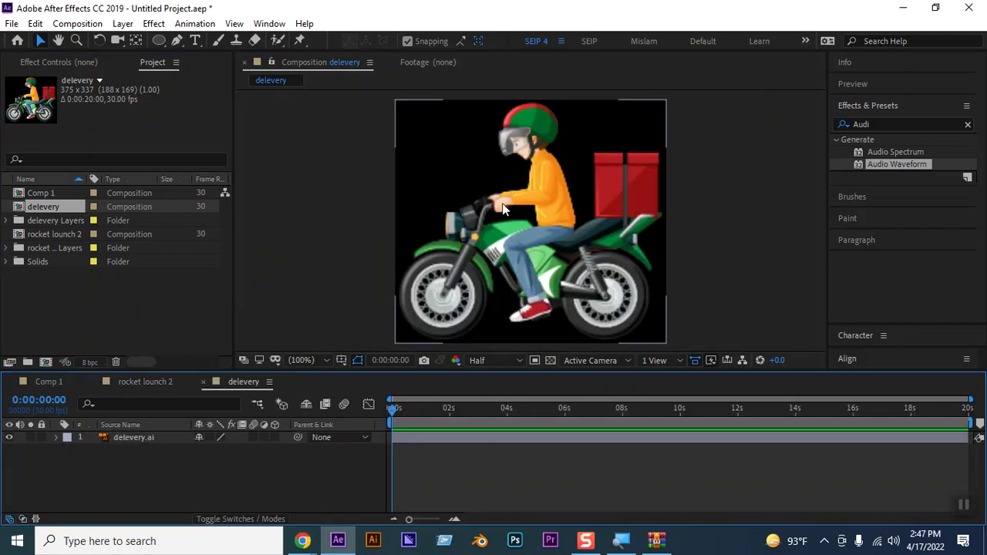
left_click(209, 438)
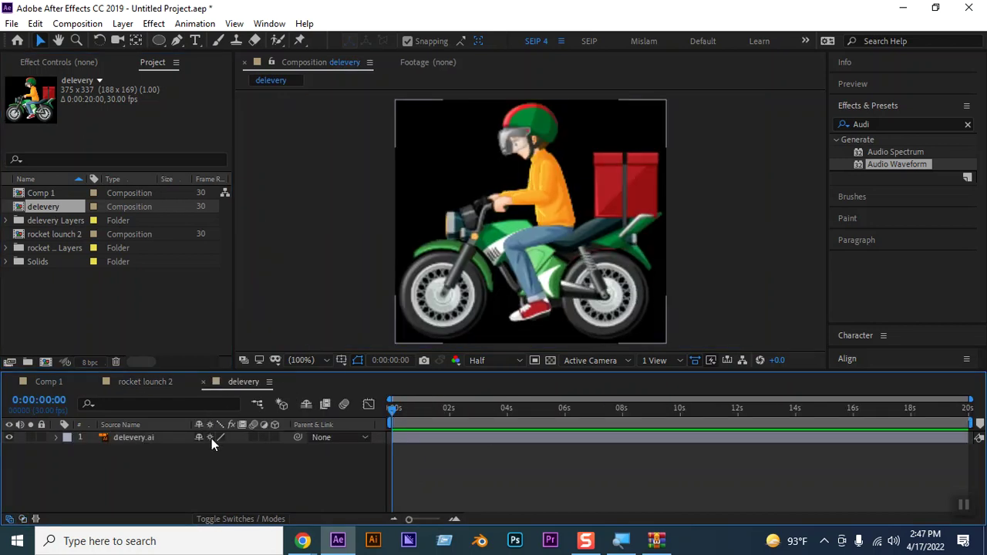
left_click(442, 305)
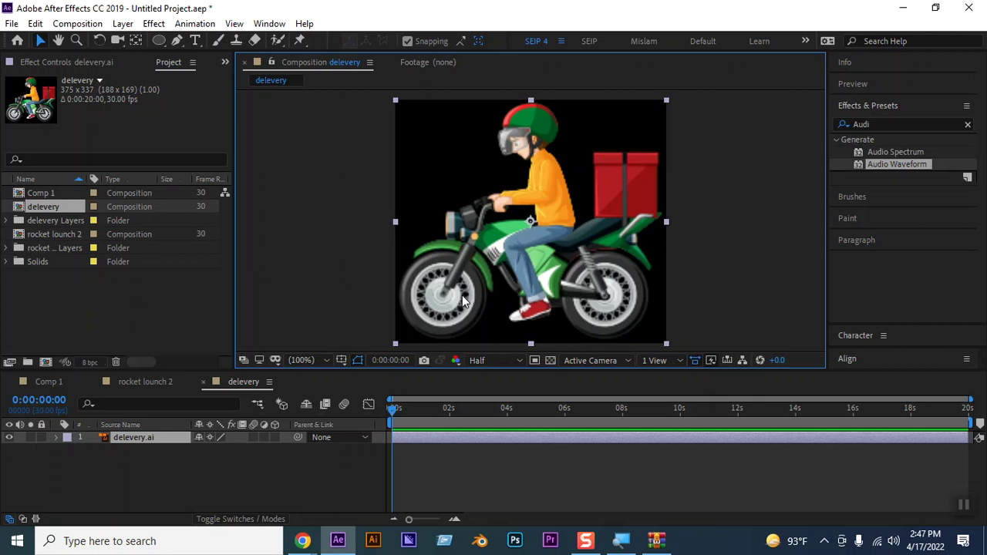
left_click(243, 475)
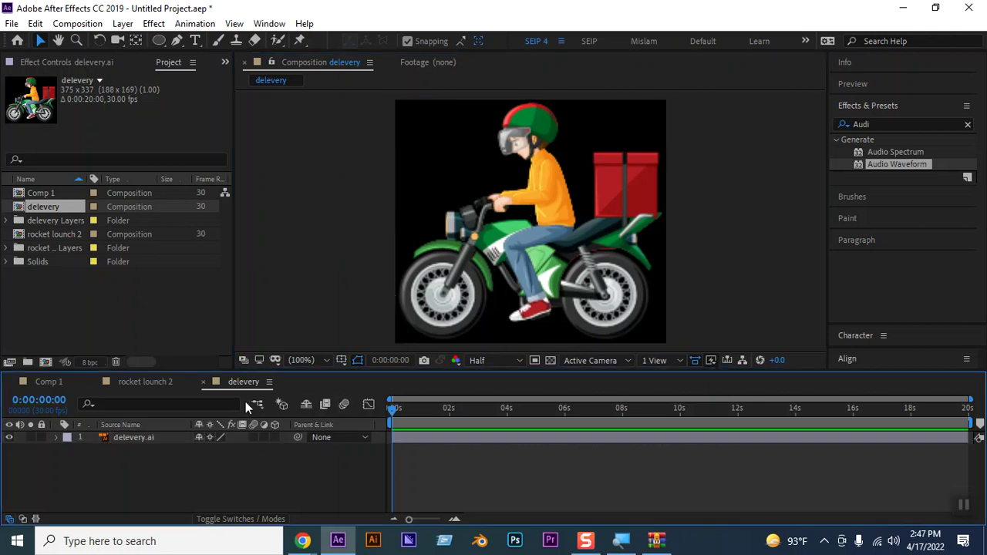
left_click(123, 439)
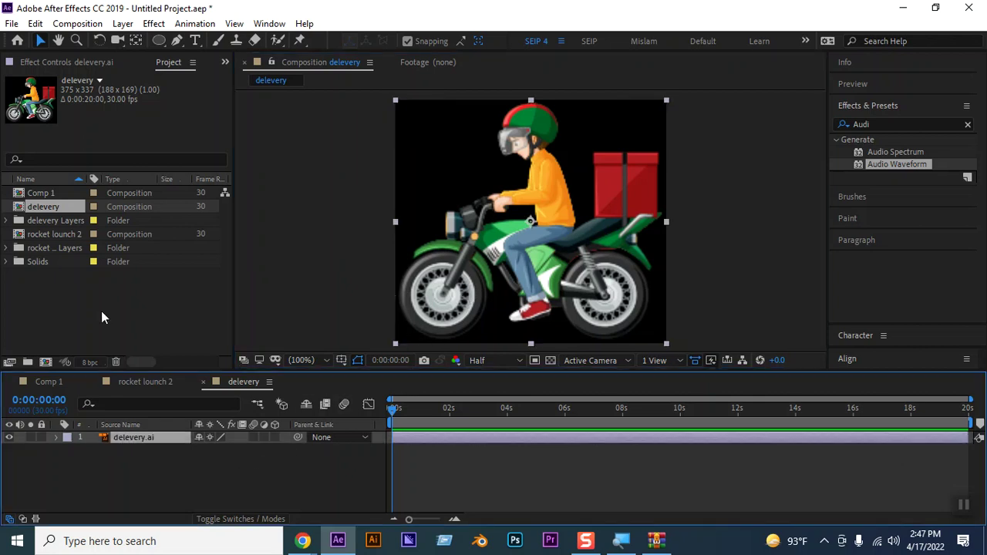
left_click(49, 380)
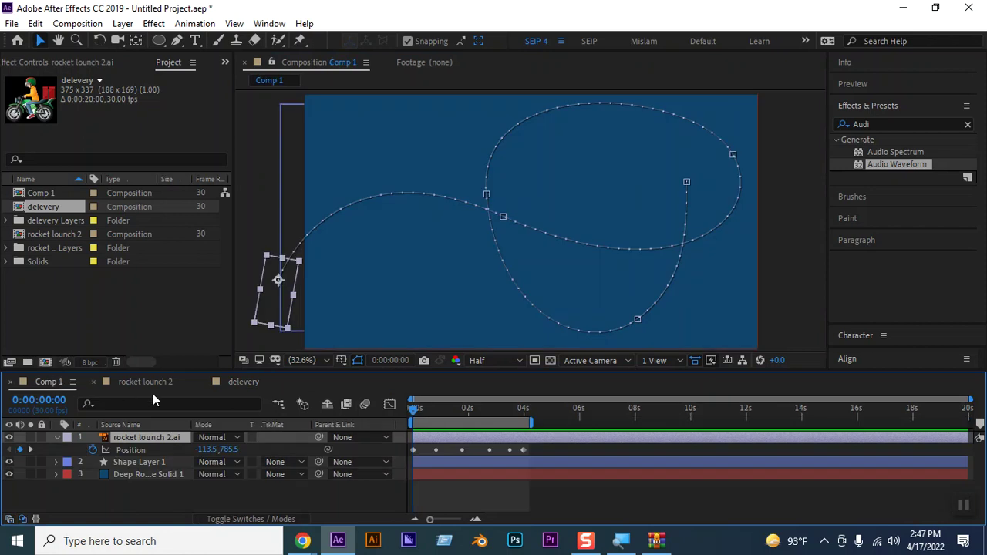
Paste the delevery composition into Comp 1 and move the bike down and right.
left_click(148, 383)
left_click(41, 383)
key("ctrl+v")
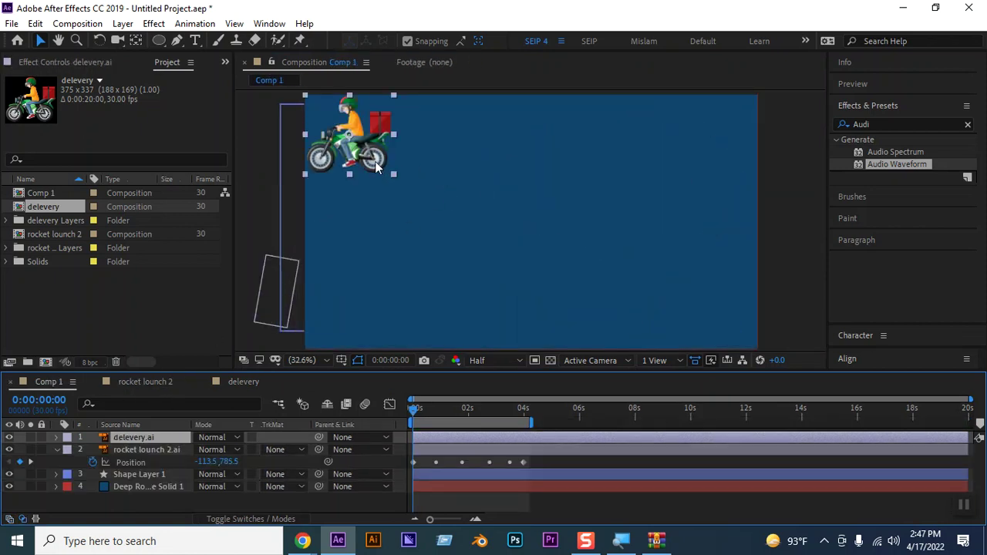
left_click_drag(362, 150, 418, 197)
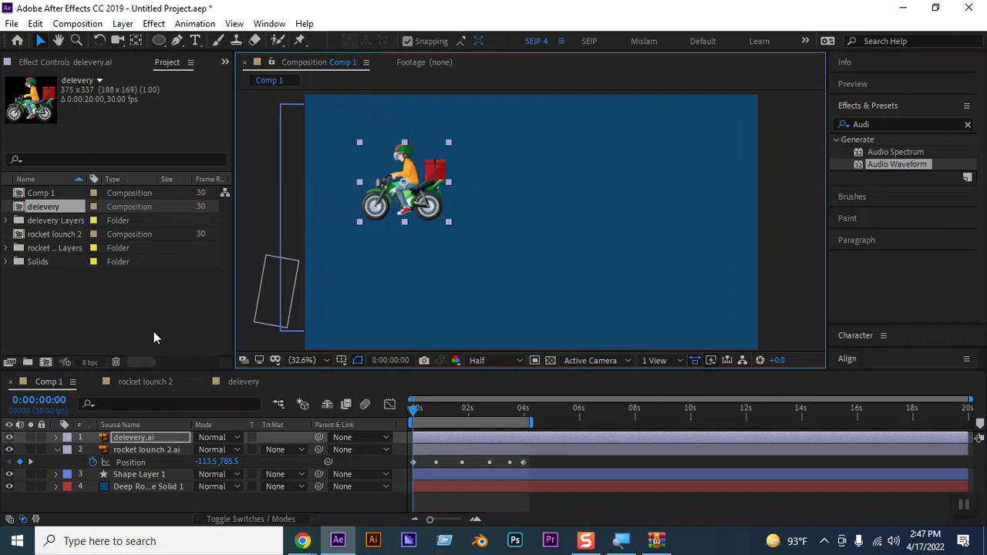
Flip the bike horizontally, then undo the changes and restore its original proportions.
right_click(405, 182)
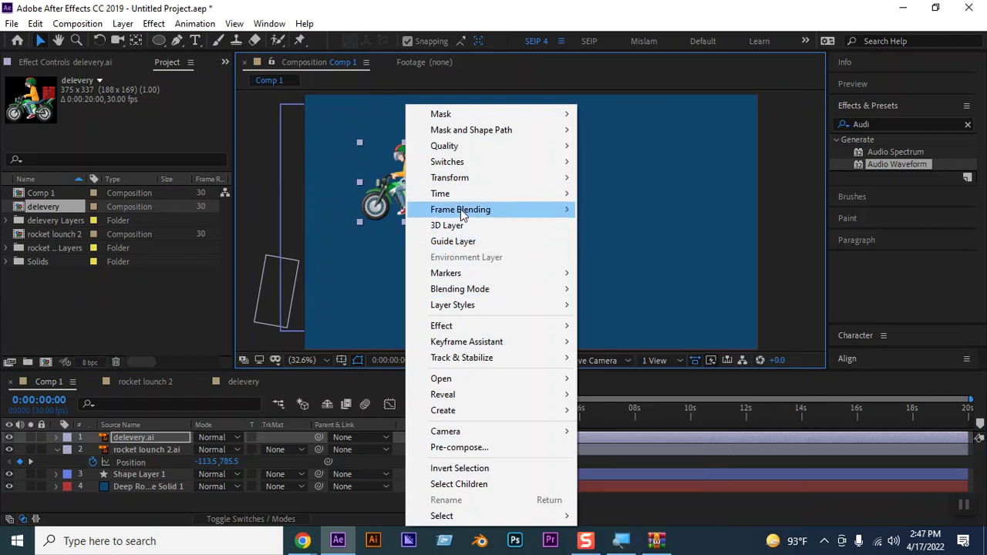
mouse_move(478, 195)
mouse_move(472, 289)
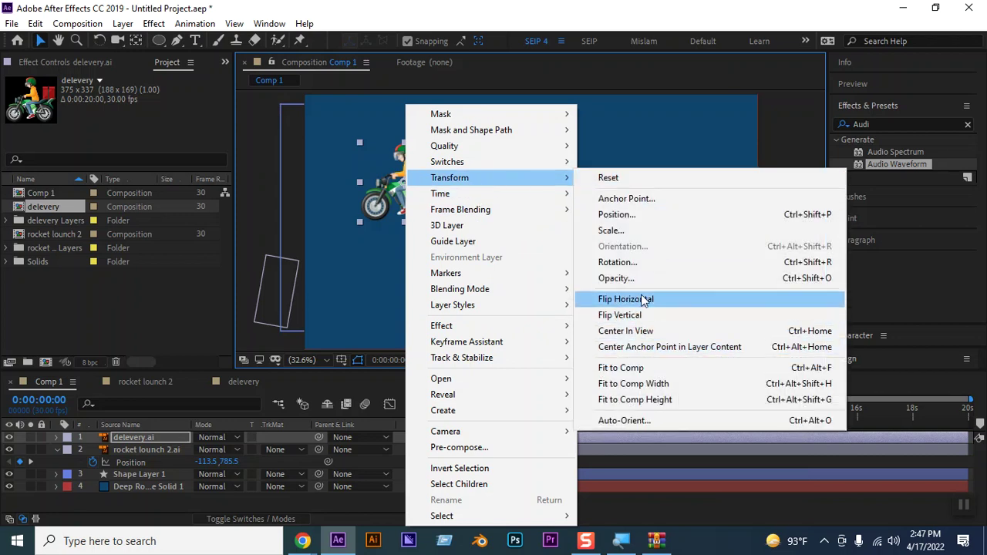
left_click(644, 300)
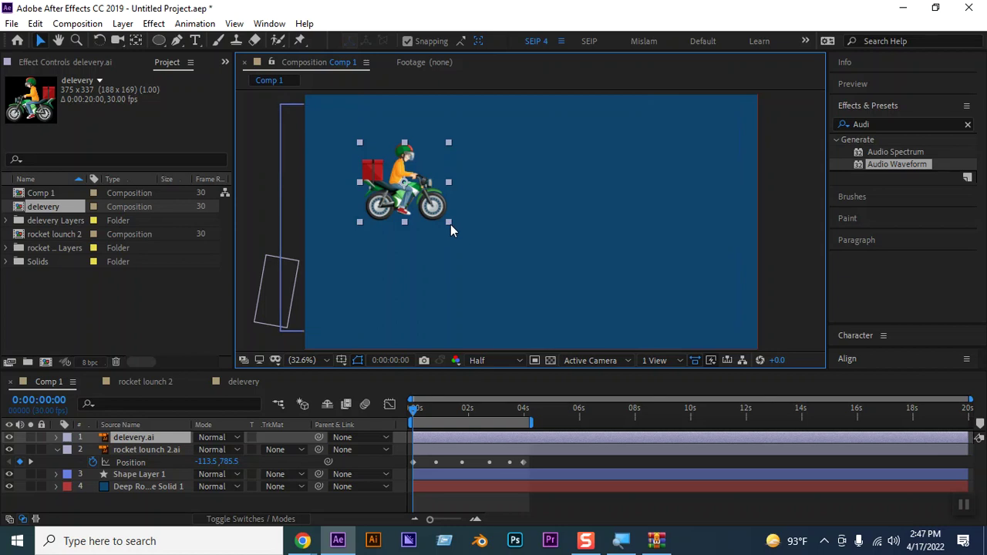
key("ctrl+z")
key("ctrl+z")
key("ctrl+z")
key("ctrl+z")
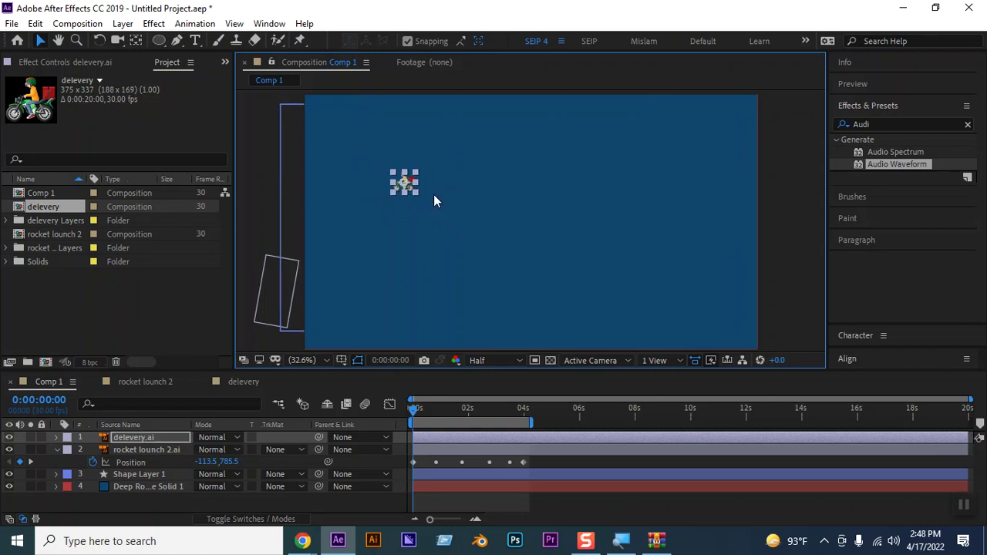
key("ctrl+z")
key("ctrl+z")
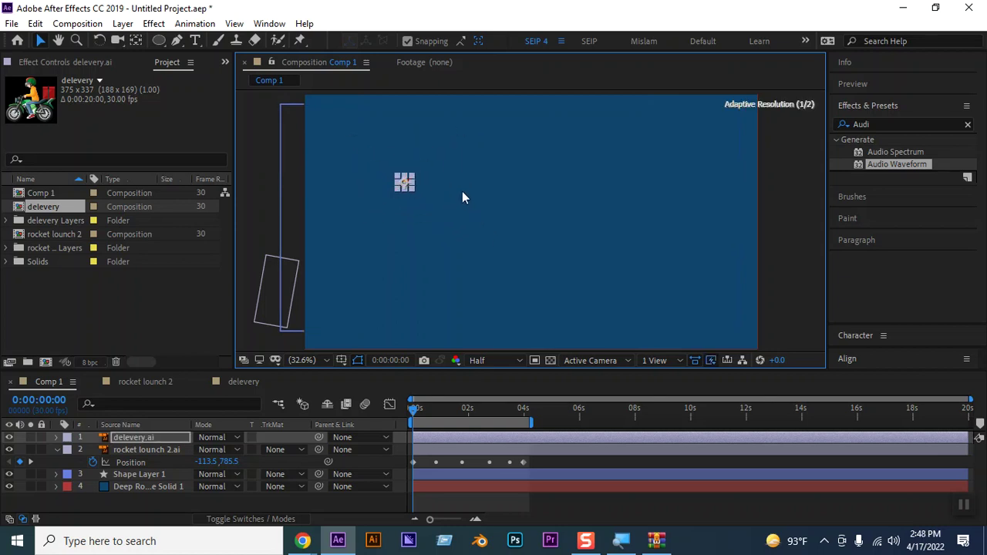
key("ctrl+z")
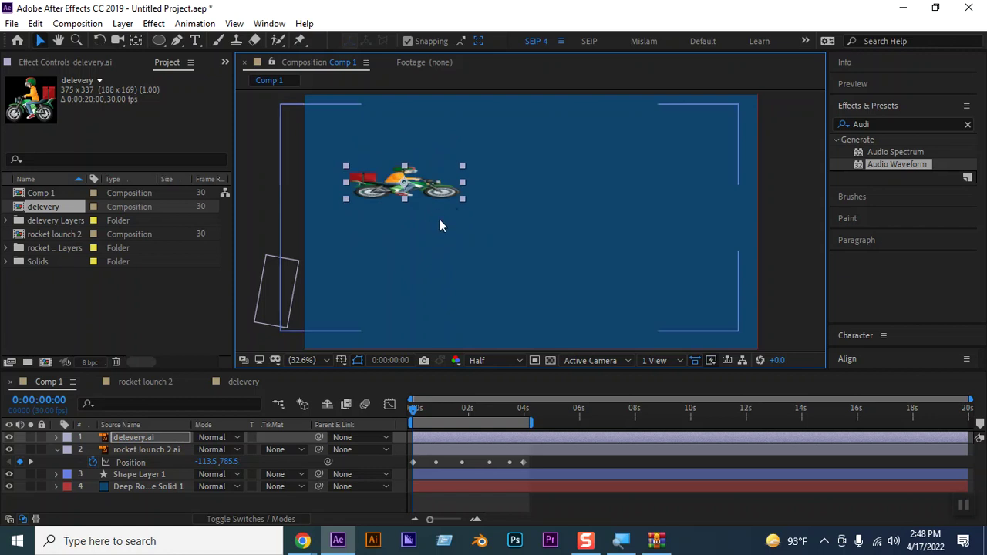
key("ctrl+z")
key("ctrl+shift+a")
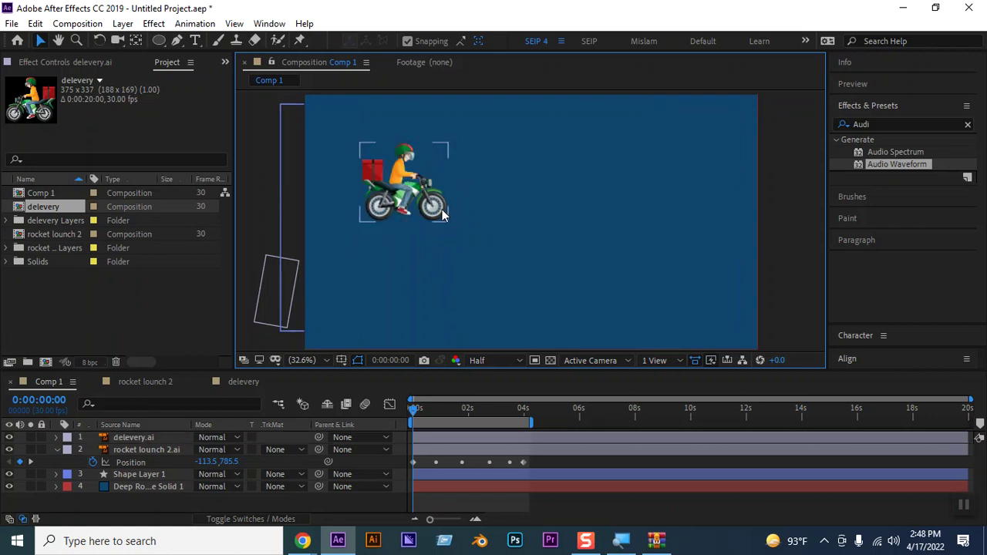
Resize the bike by dragging its handles, shrinking it and then enlarging it slightly.
left_click(455, 241)
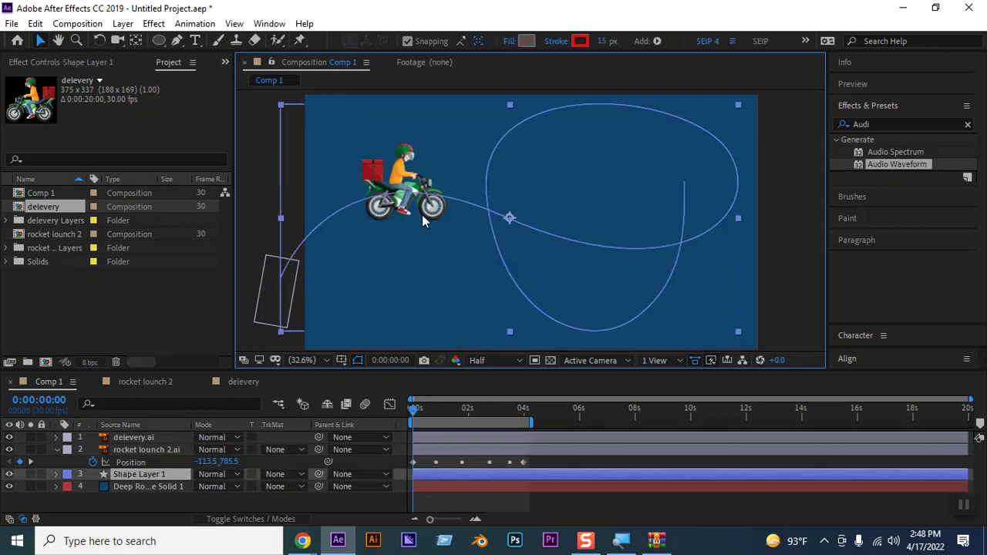
left_click(242, 235)
left_click(382, 190)
left_click(451, 223)
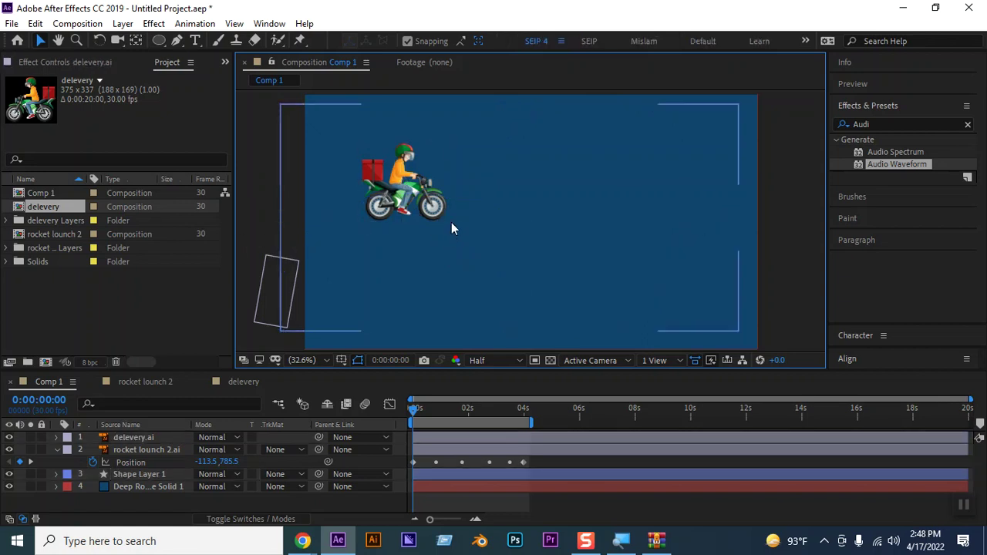
left_click(431, 217)
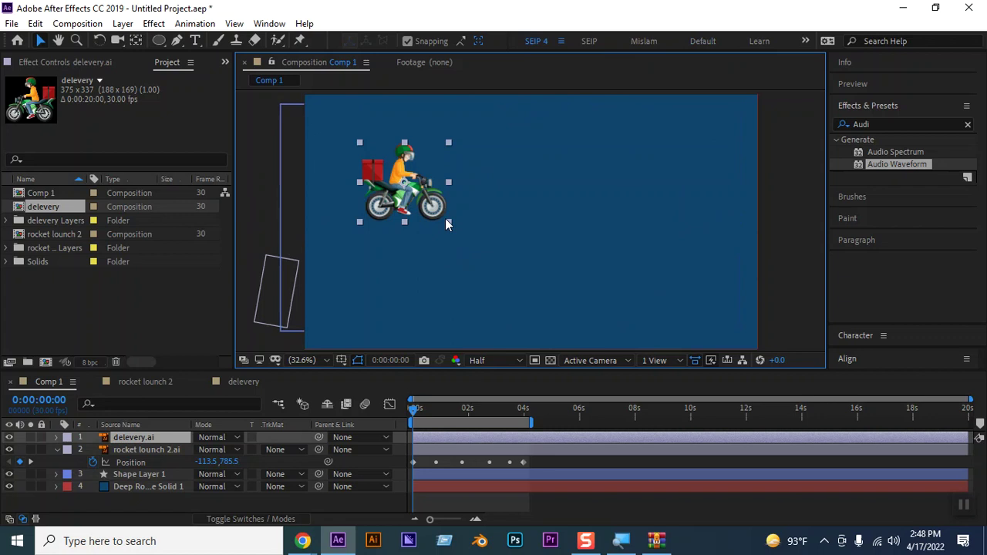
left_click(447, 218)
left_click(436, 208)
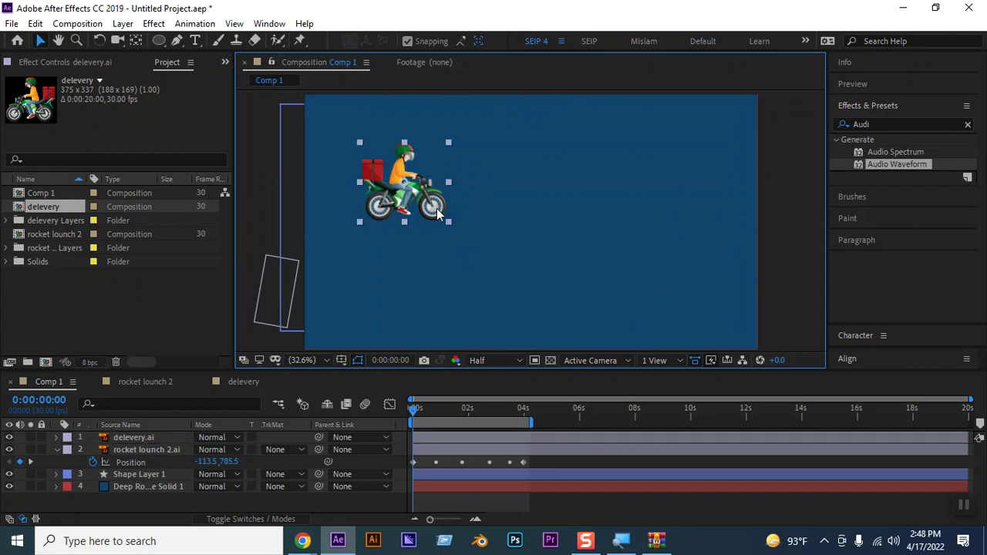
left_click_drag(447, 221, 431, 201)
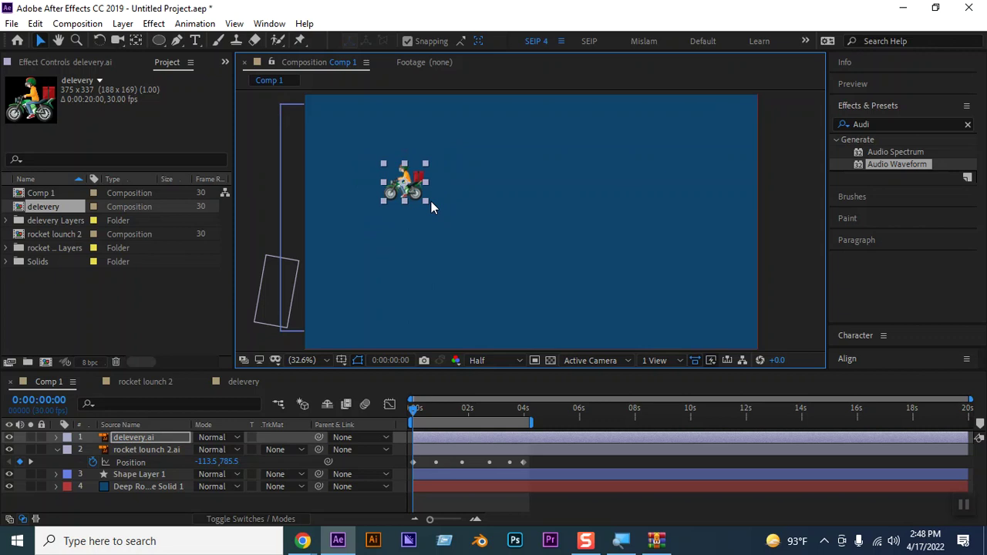
left_click_drag(431, 201, 432, 189)
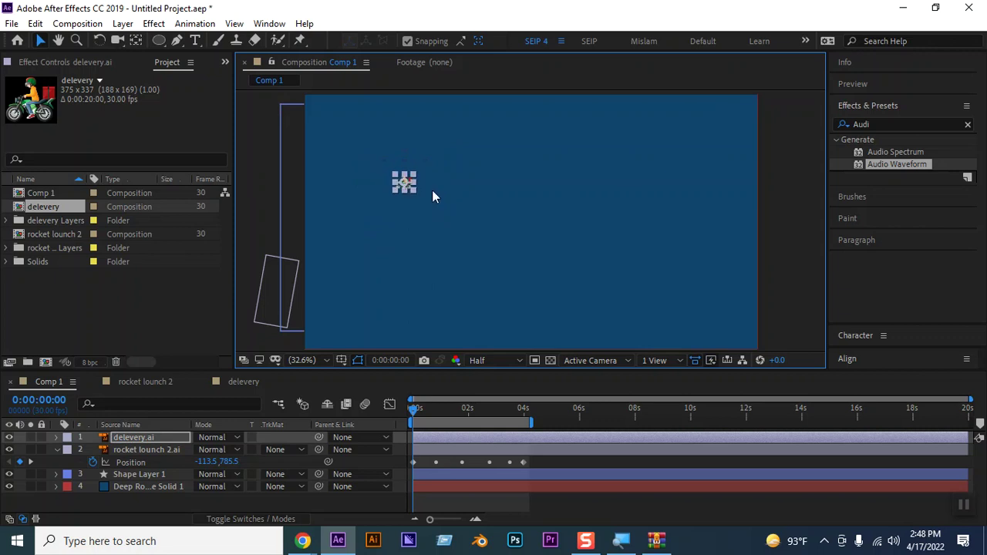
left_click_drag(432, 191, 441, 201)
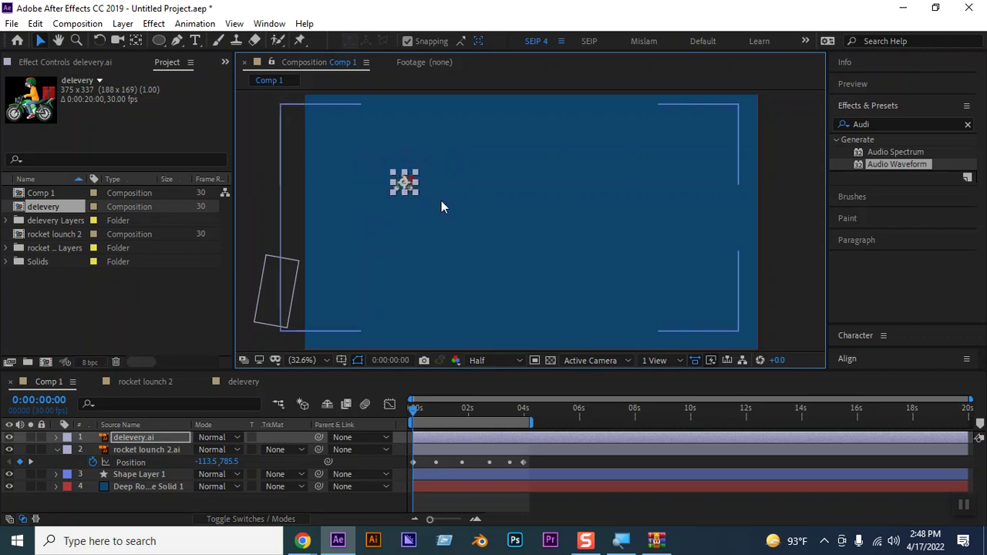
Flip the delevery.ai bike layer horizontally so it faces the other way.
left_click(424, 255)
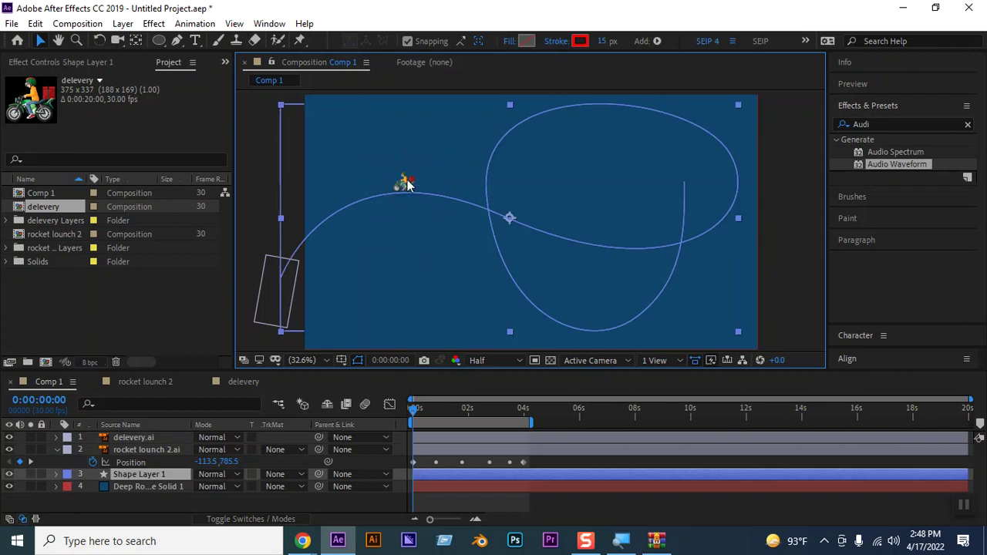
left_click(147, 502)
left_click(141, 472)
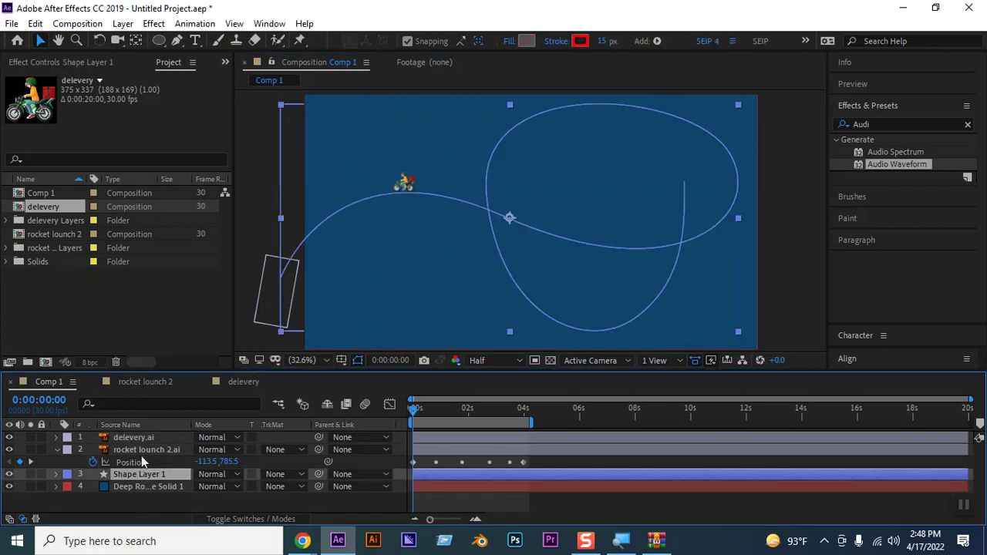
left_click(141, 449)
left_click(138, 437)
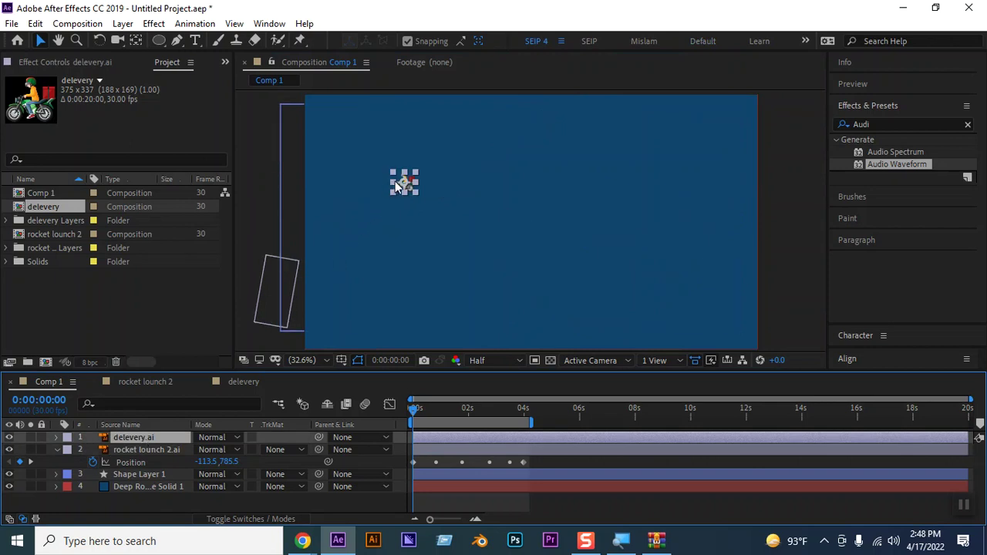
right_click(395, 184)
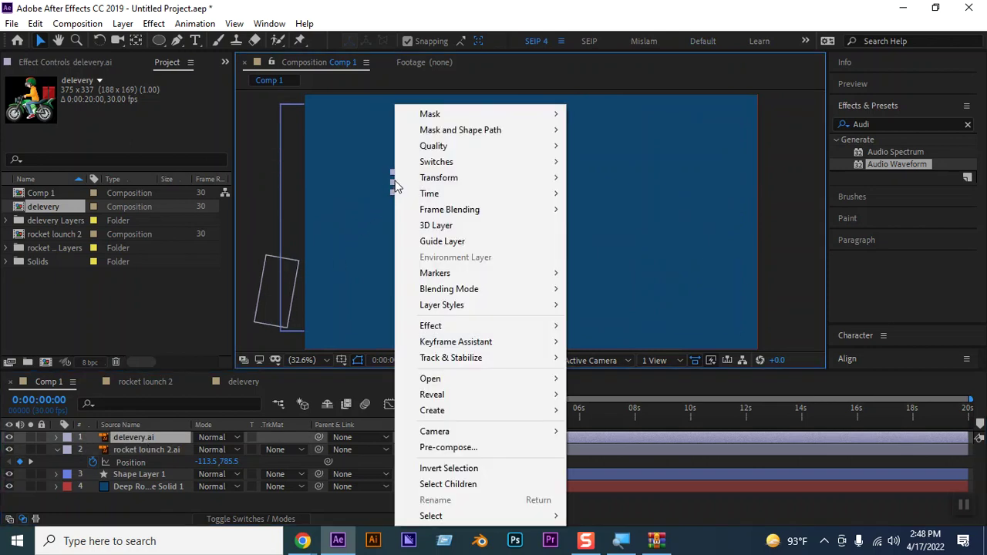
mouse_move(432, 178)
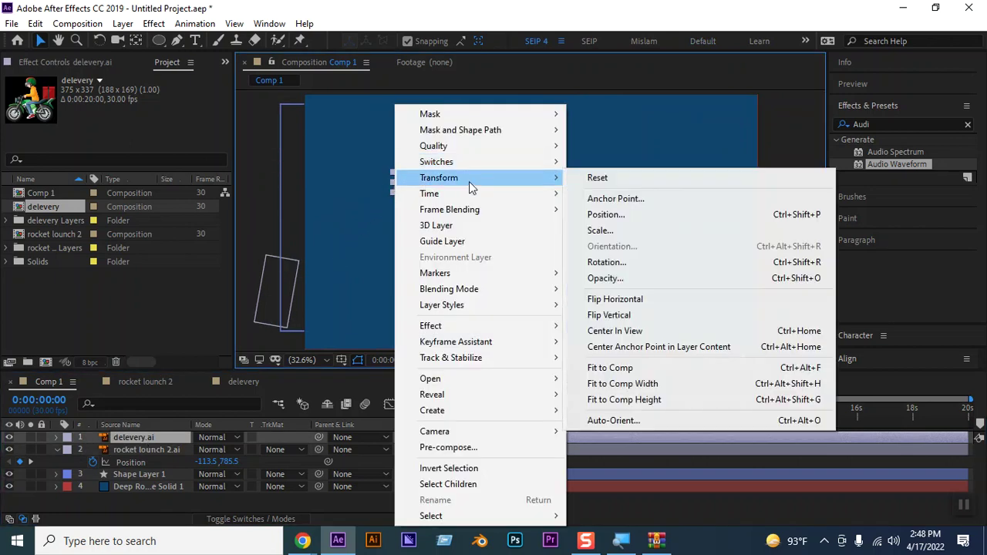
left_click(641, 297)
Set the bike's Scale to 74.5% while keeping it flipped.
left_click(431, 289)
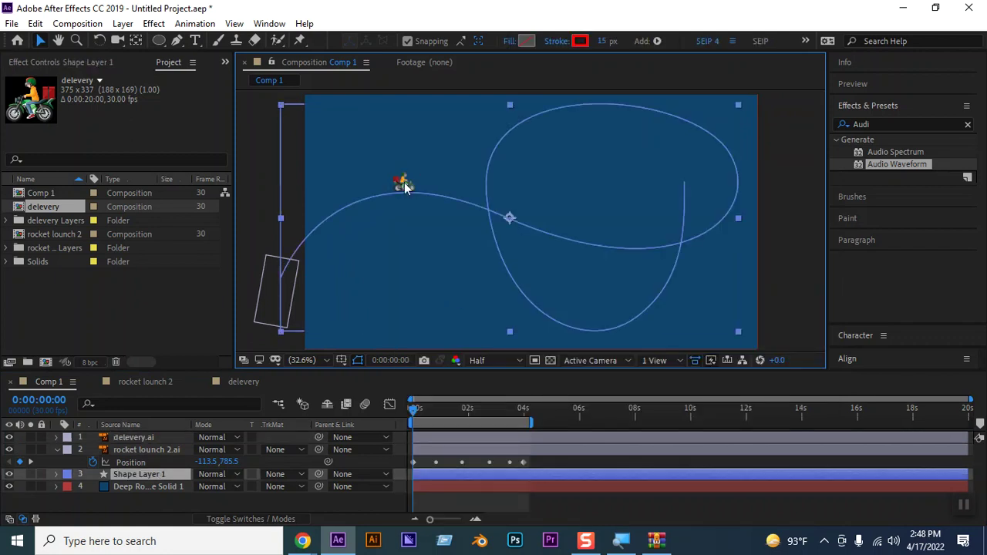
left_click(143, 439)
key("s")
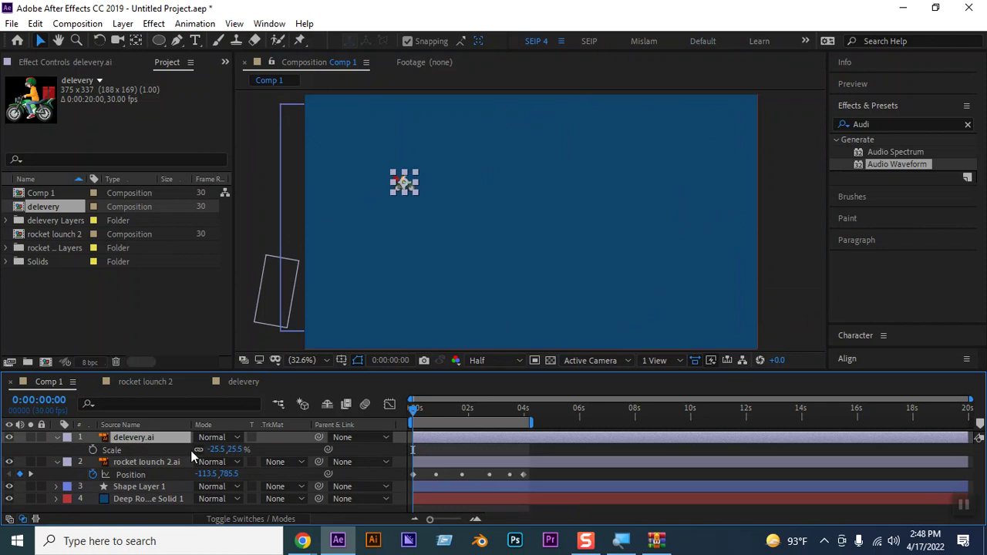
left_click_drag(219, 457, 228, 453)
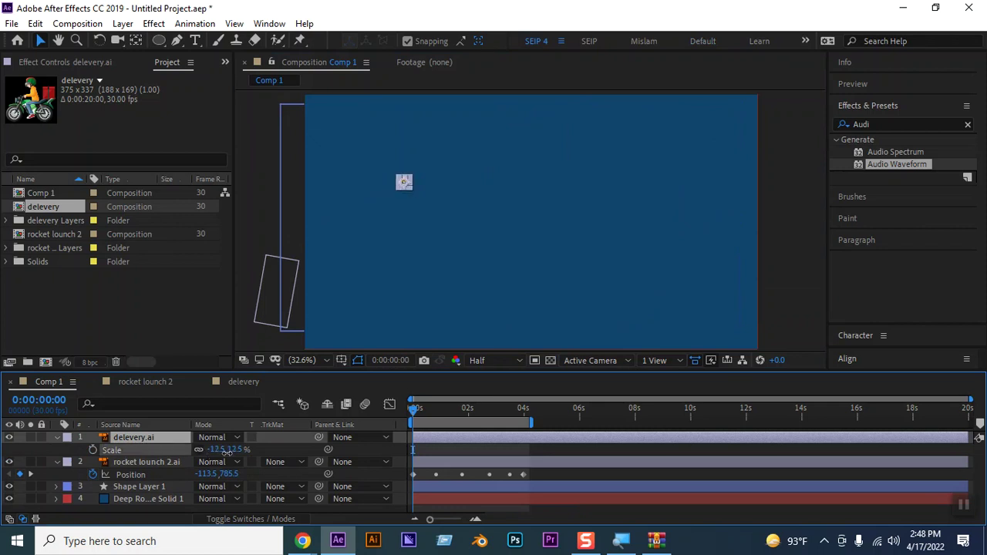
mouse_move(227, 453)
left_mouse_down()
mouse_move(176, 461)
mouse_move(189, 461)
left_mouse_up()
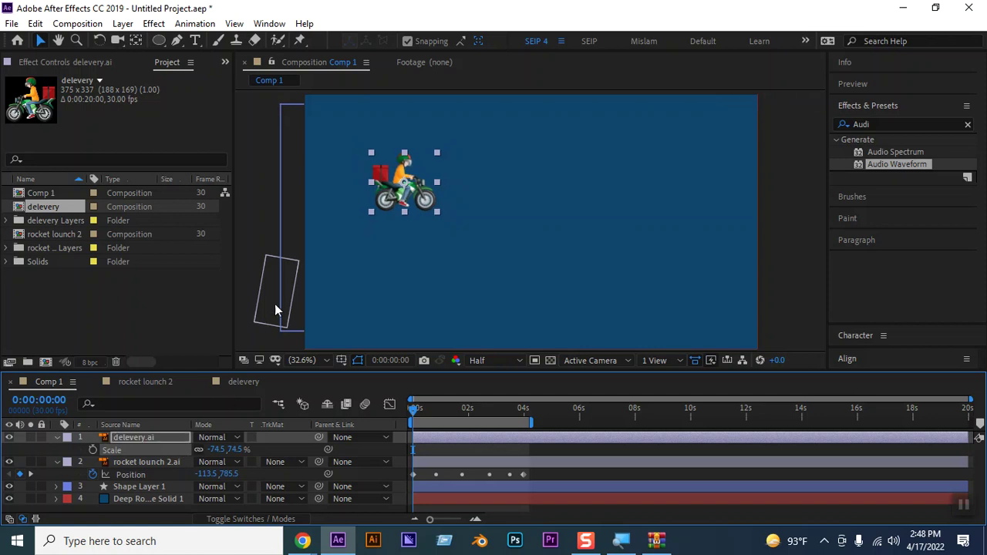
left_click(253, 305)
left_click(134, 438)
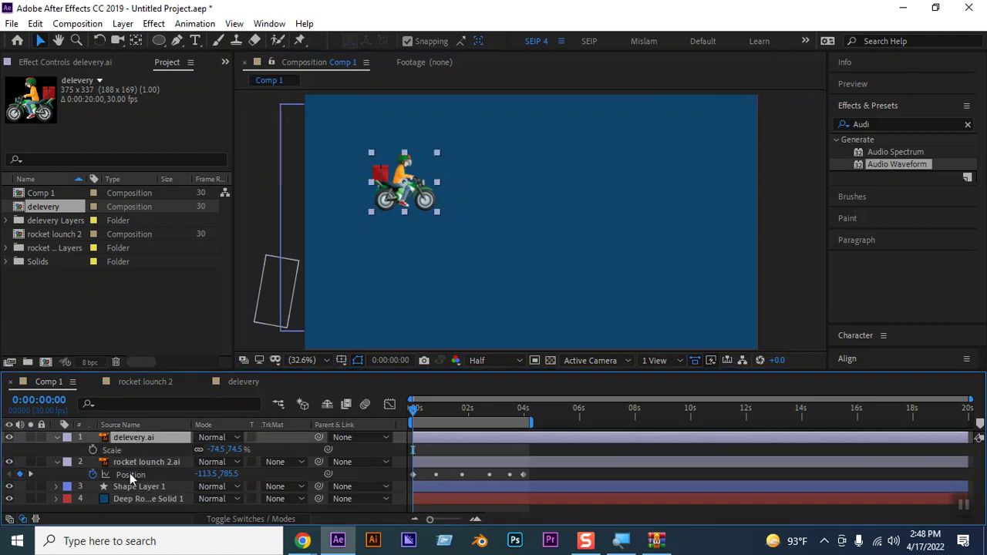
left_click(129, 473)
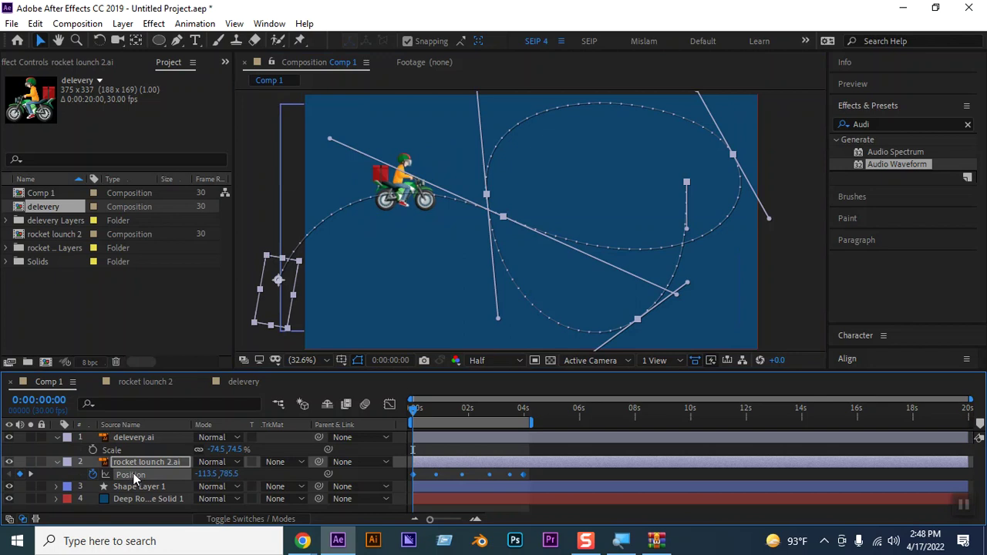
left_click(128, 439)
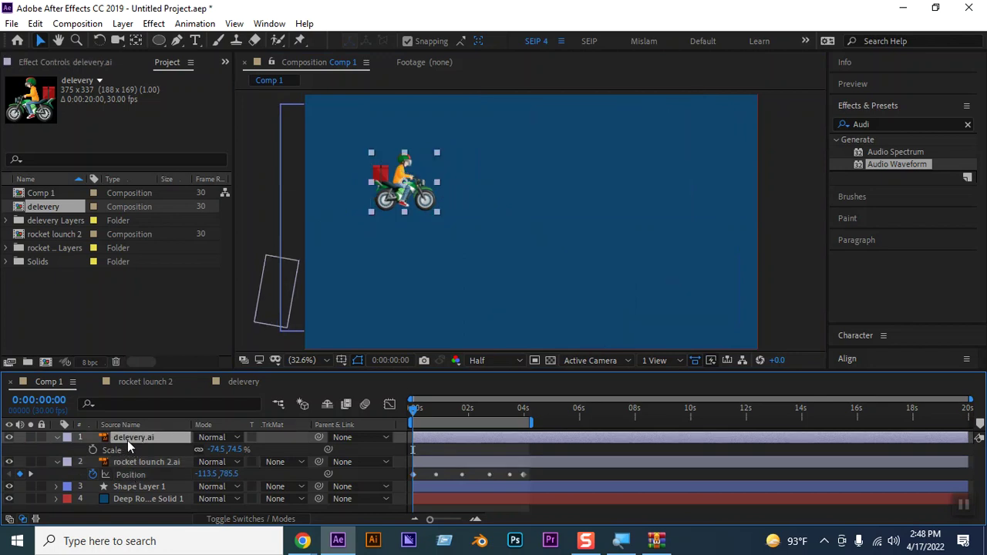
Paste the rocket's Position keyframes onto the bike layer and check its path.
key("p")
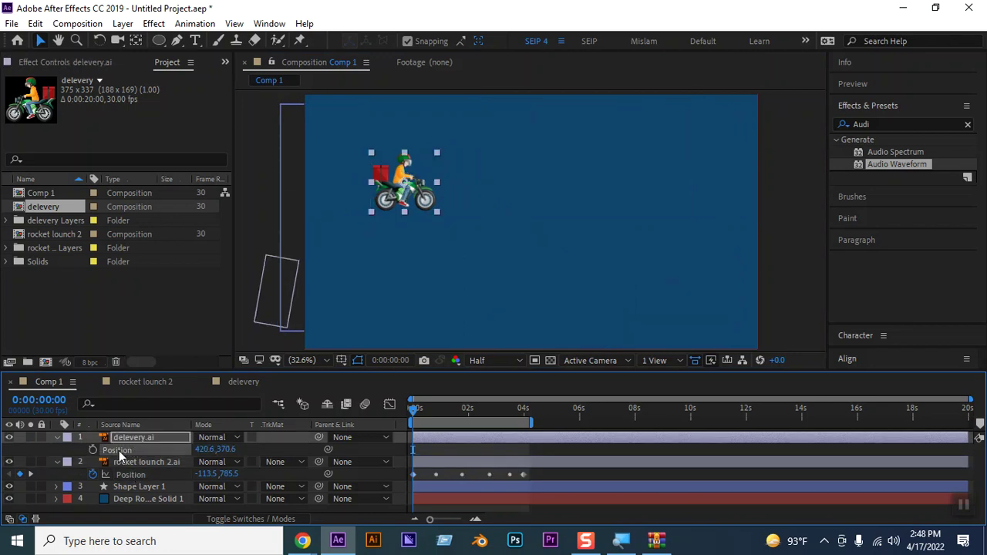
key("ctrl+v")
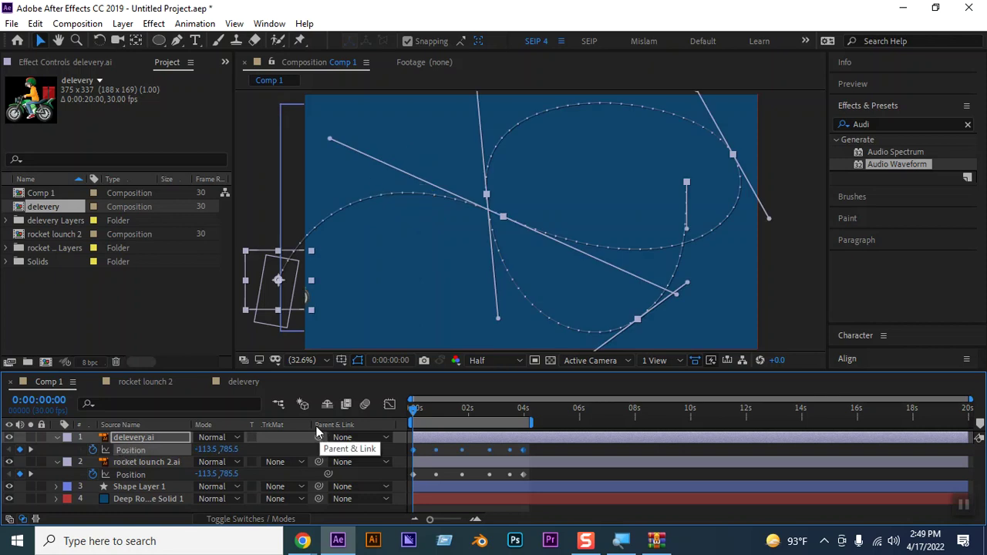
mouse_move(412, 415)
left_mouse_down()
mouse_move(461, 412)
mouse_move(428, 414)
left_mouse_up()
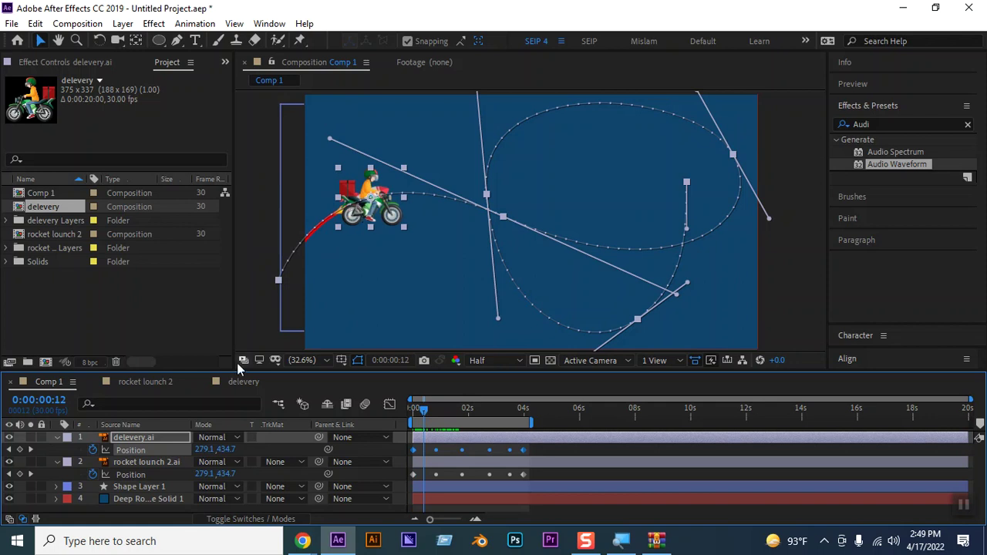
Rotate the bike to -12° and move its anchor point to 181.5, 269.1.
key("r")
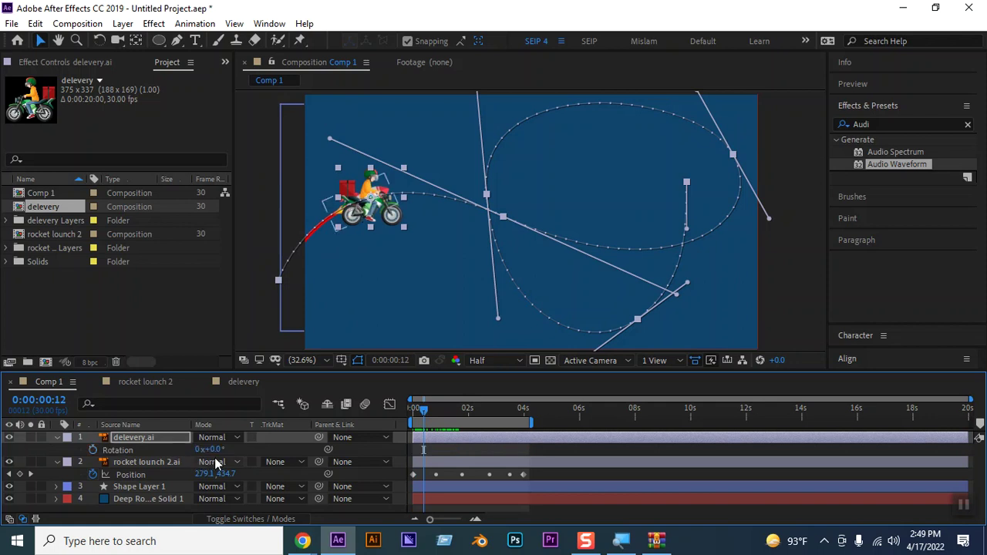
left_click_drag(202, 450, 220, 447)
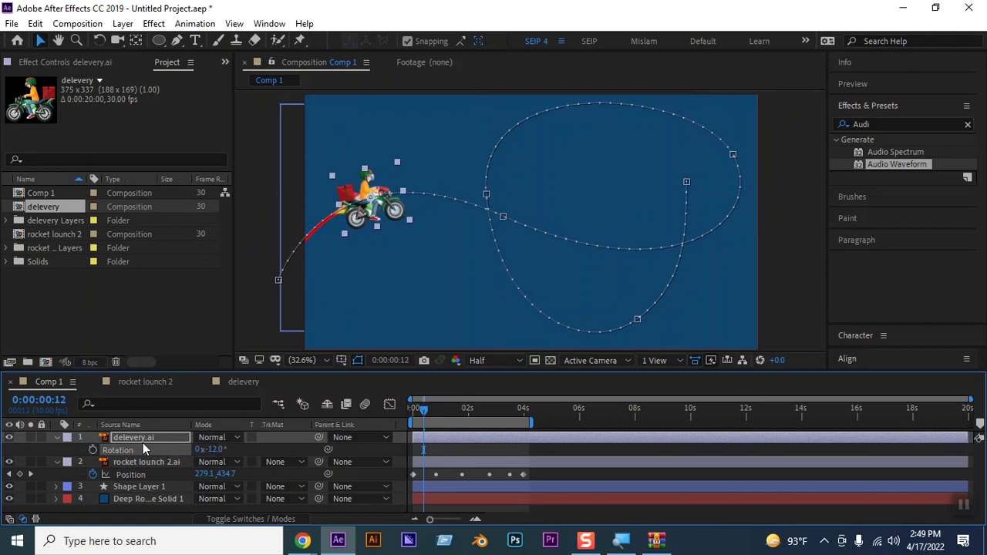
key("a")
mouse_move(204, 449)
left_mouse_down()
mouse_move(189, 451)
mouse_move(306, 438)
left_mouse_up()
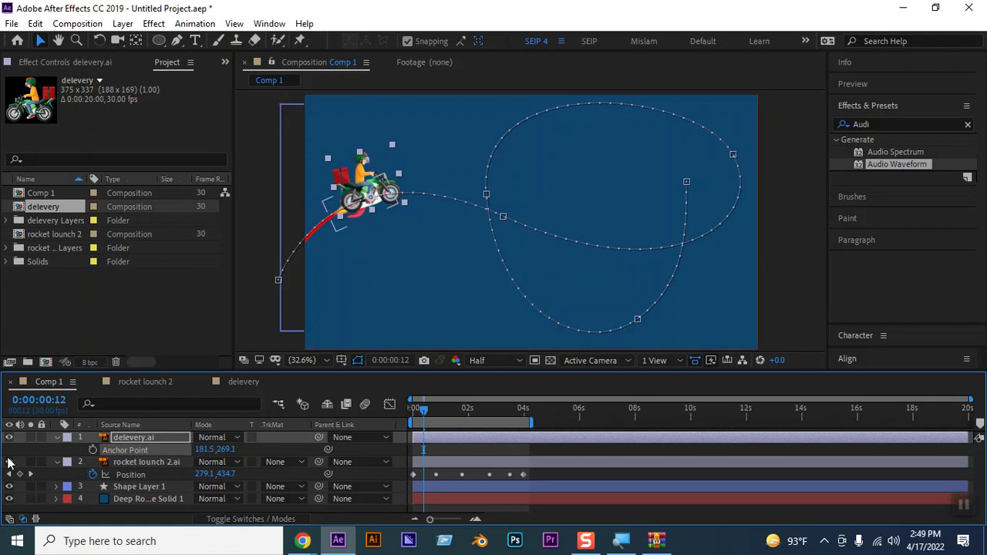
Adjust the bike's Anchor Point X to 285.5 so it sits on the red trail.
left_click(414, 408)
left_click(260, 334)
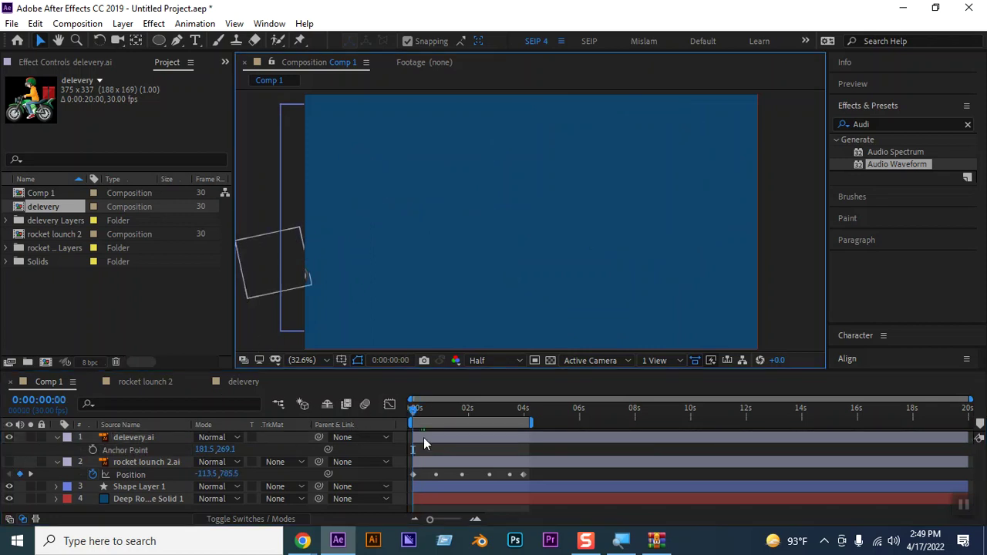
left_click_drag(413, 410, 425, 414)
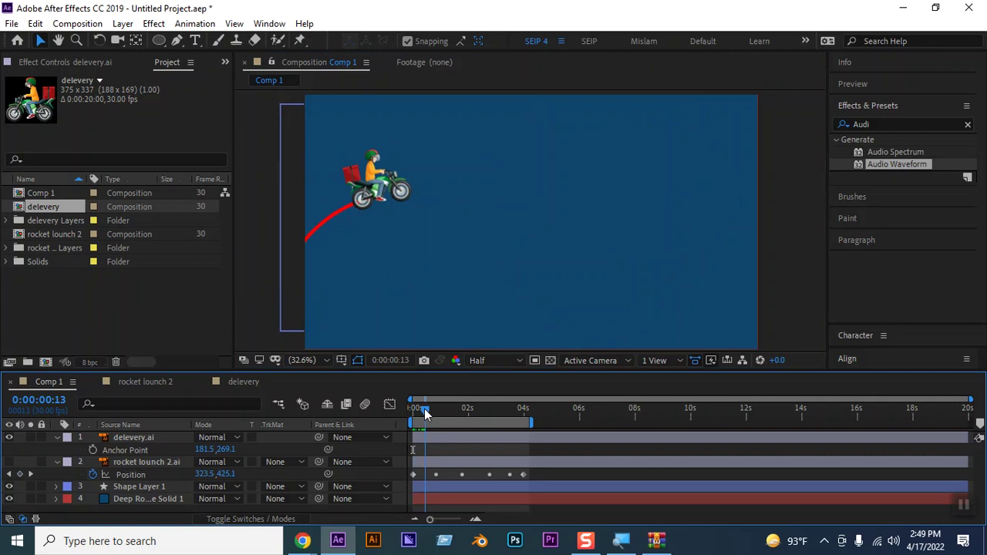
left_click(223, 450)
left_click_drag(224, 450, 486, 415)
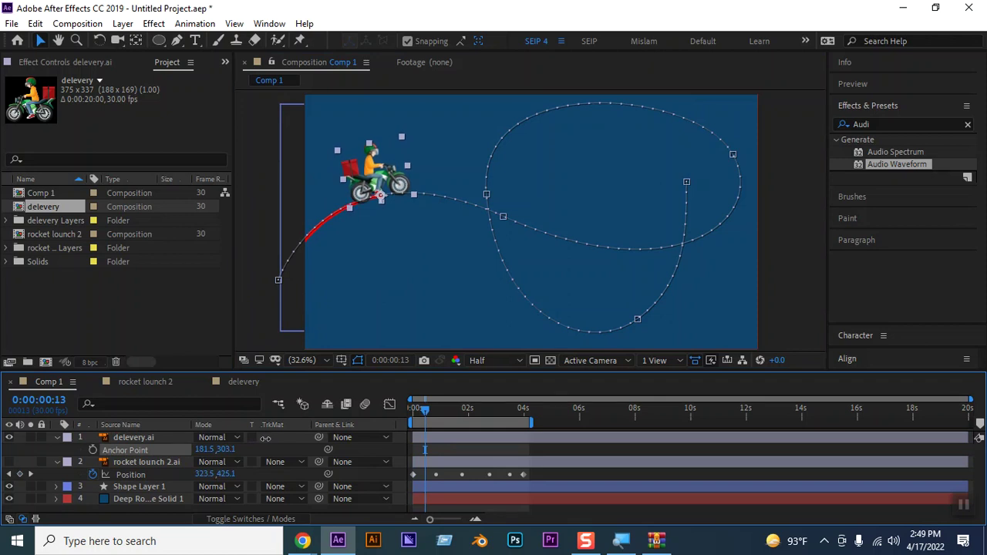
left_click_drag(417, 412, 420, 414)
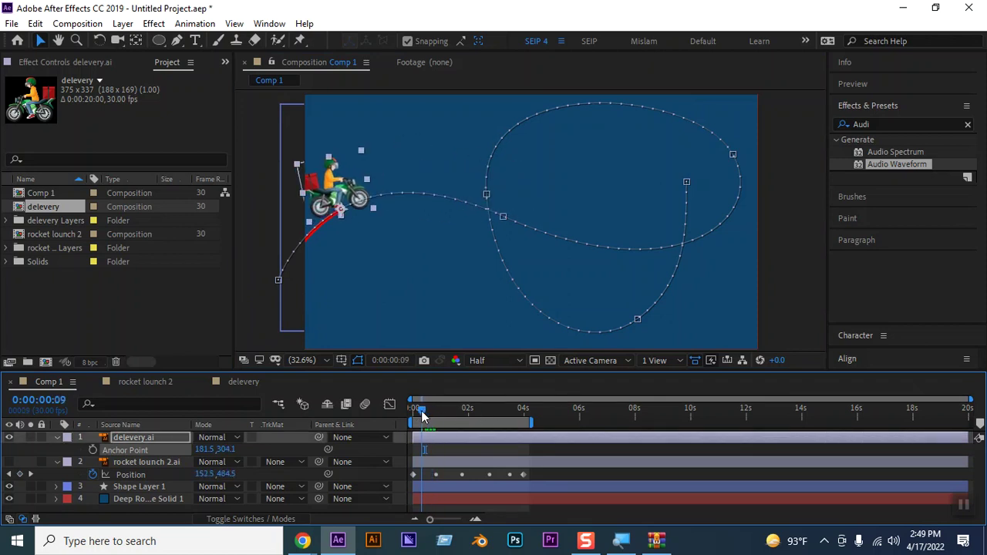
left_click_drag(421, 410, 424, 410)
left_click_drag(205, 449, 265, 440)
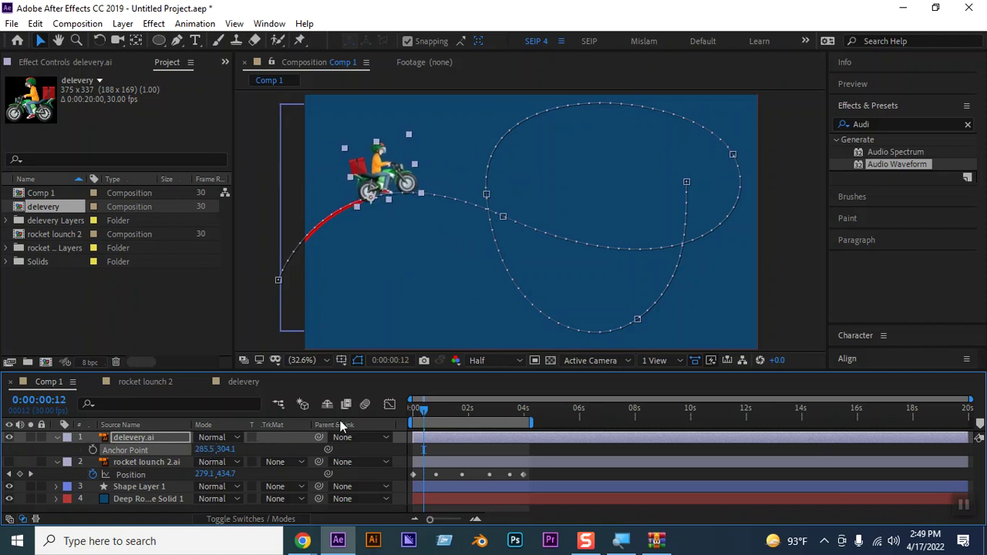
Rewind to the first frame and preview the bike riding the trail.
left_click(414, 410)
left_click(257, 330)
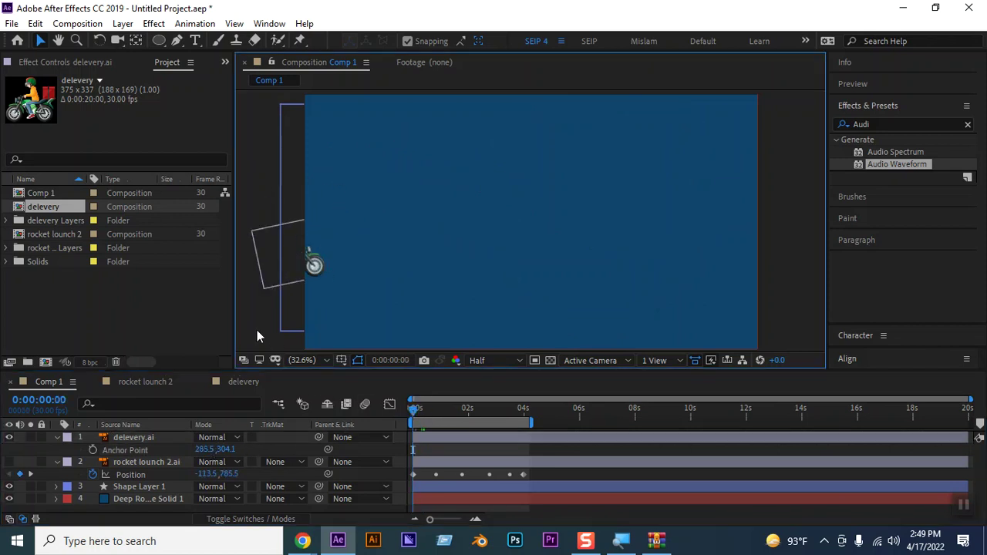
key("space")
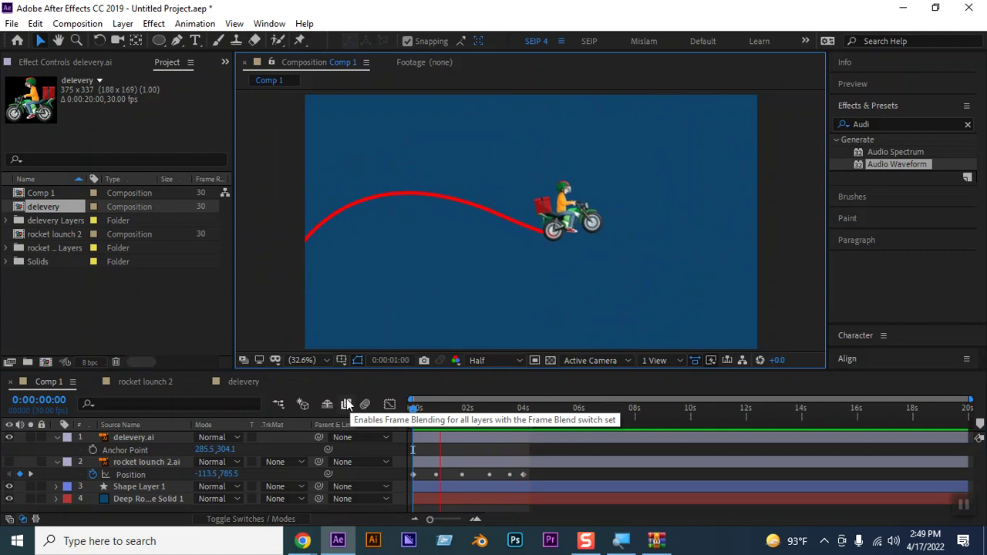
Set the delevery.ai layer's Auto-Orient to Orient Along Path.
key("space")
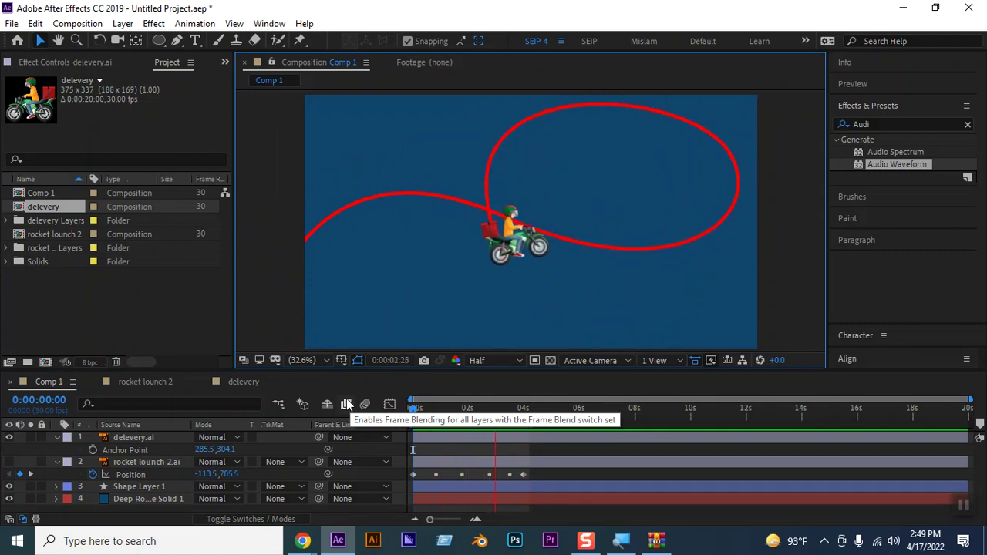
right_click(140, 438)
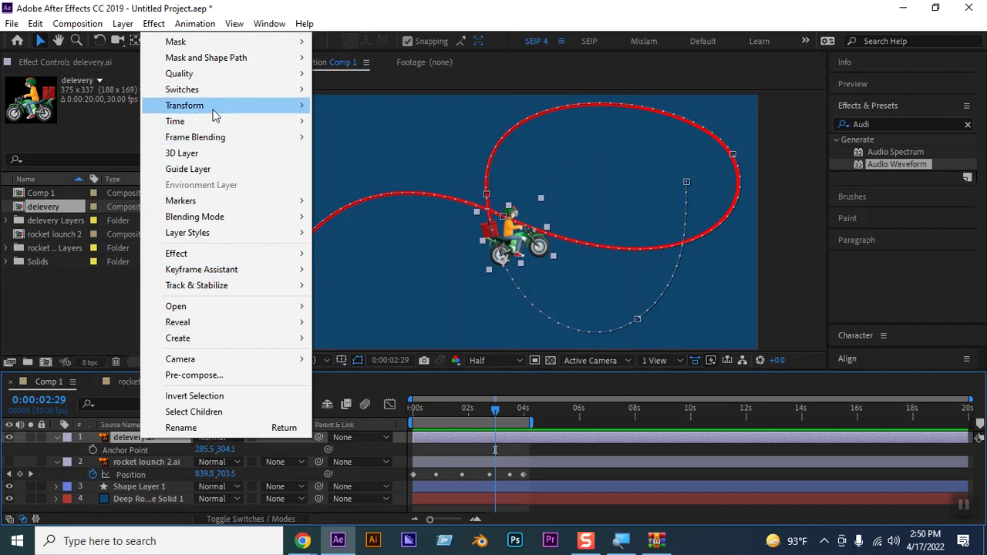
mouse_move(215, 108)
left_click(375, 348)
left_click(380, 255)
left_click(532, 322)
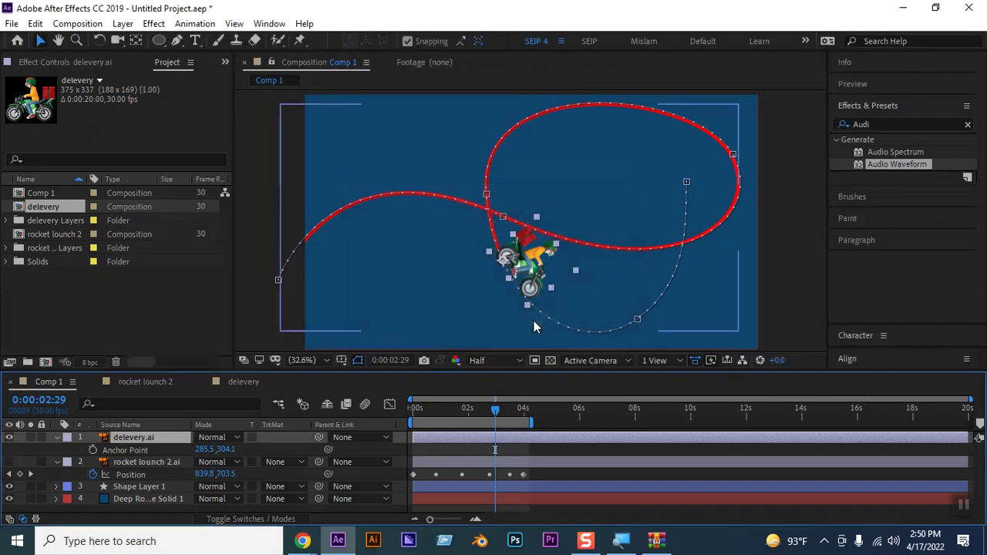
Rewind and preview the bike following the red trail, then inspect a frame.
left_click_drag(431, 410, 324, 412)
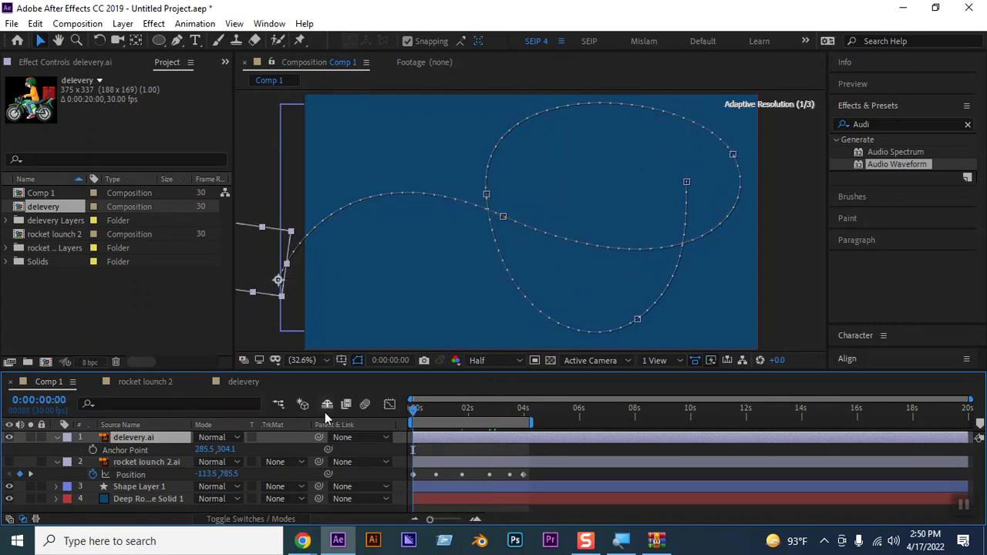
key("space")
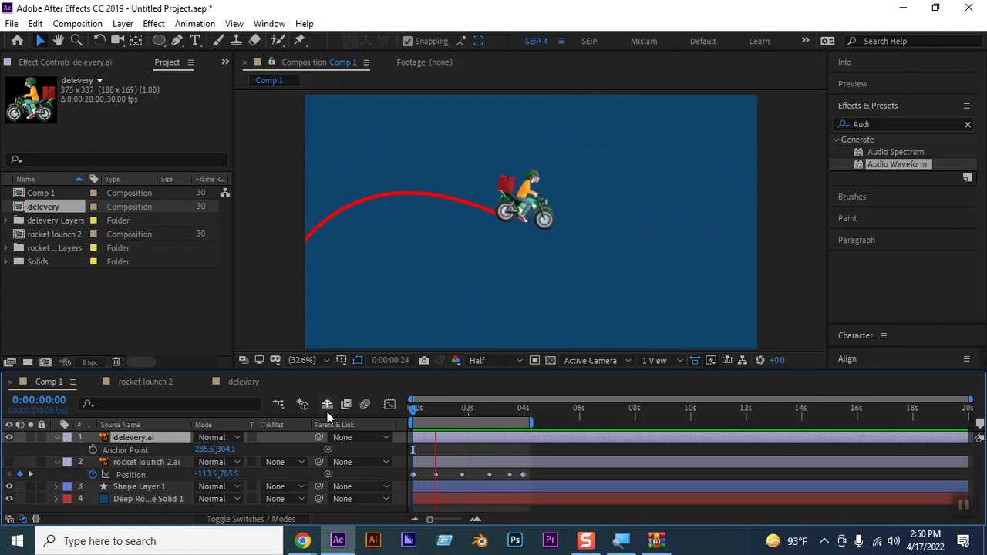
key("space")
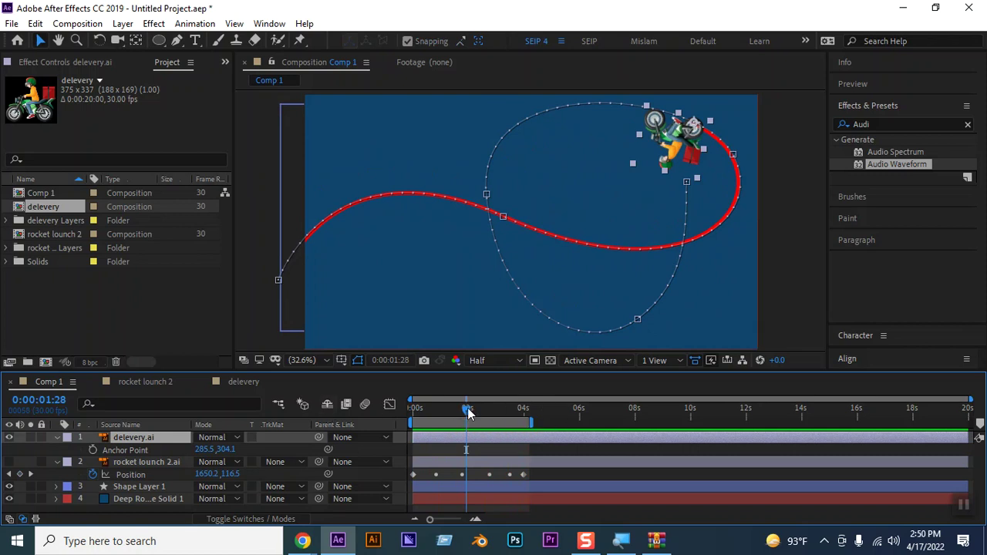
mouse_move(468, 413)
left_mouse_down()
mouse_move(436, 413)
mouse_move(447, 413)
left_mouse_up()
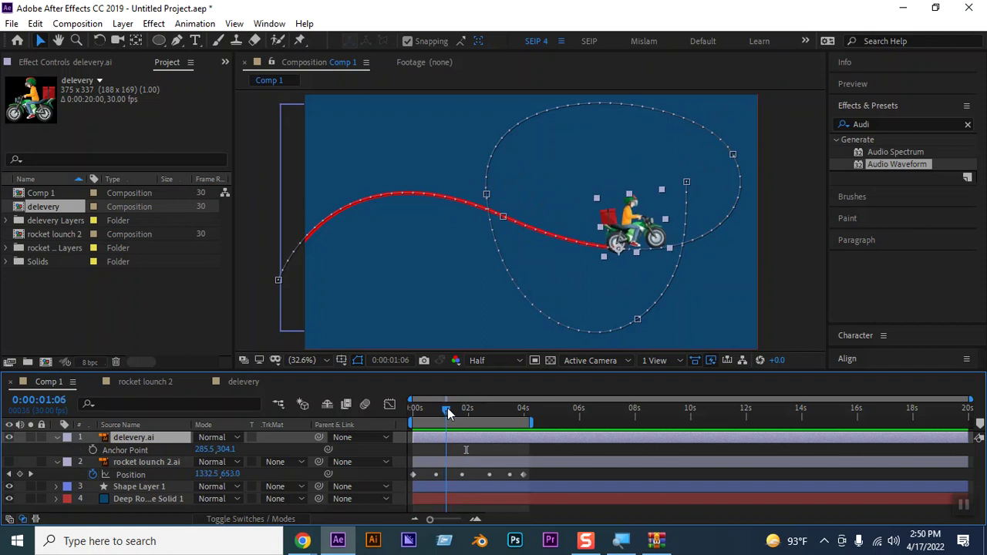